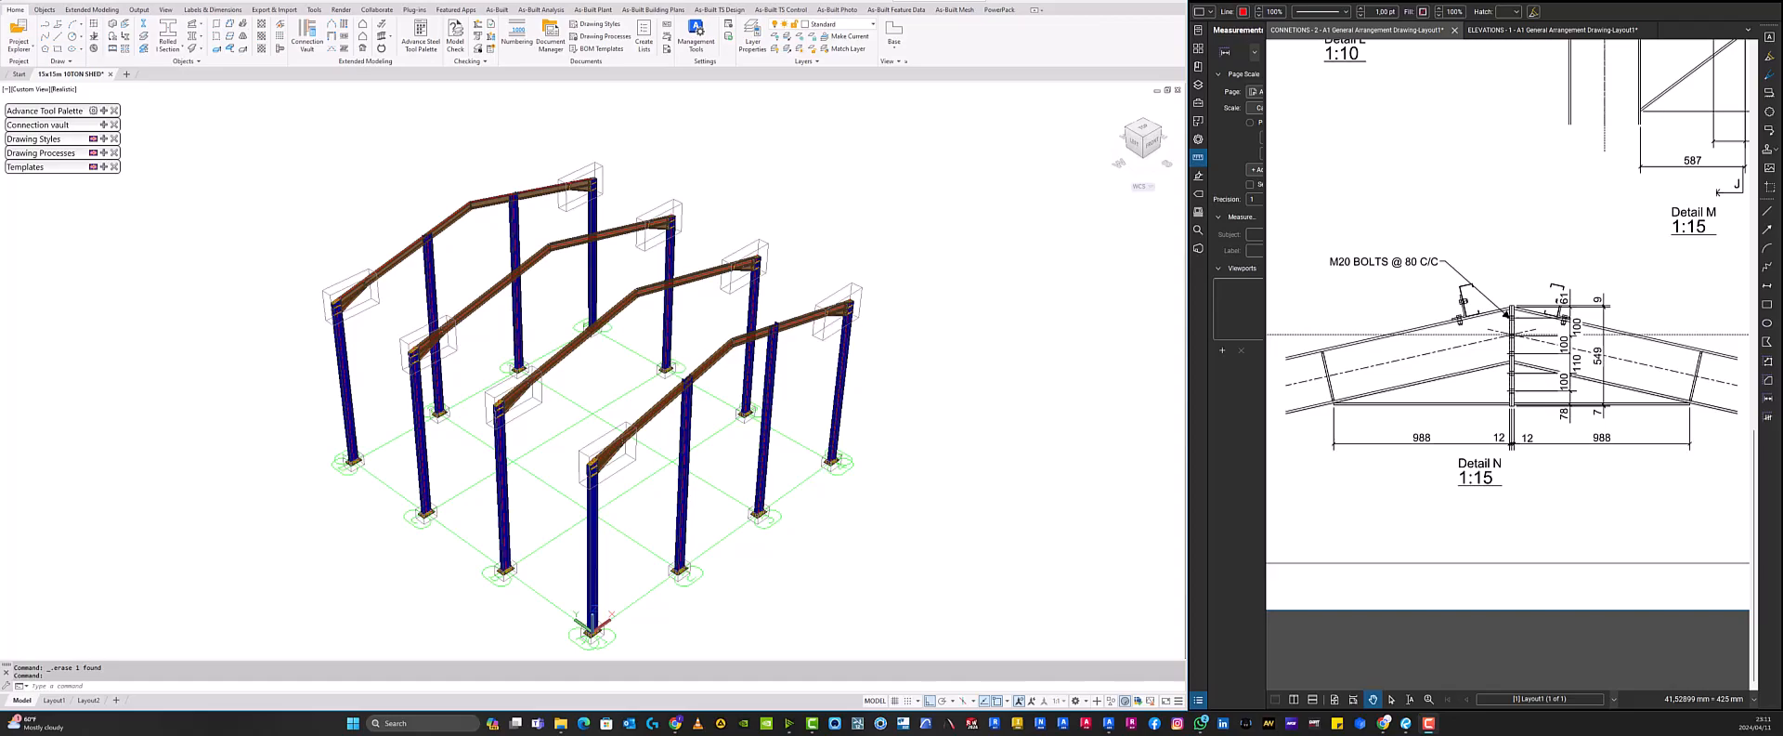
# - Orbit and zoom around the steel portal frame model to examine its frames
pyautogui.scroll(-1, 141, 128)
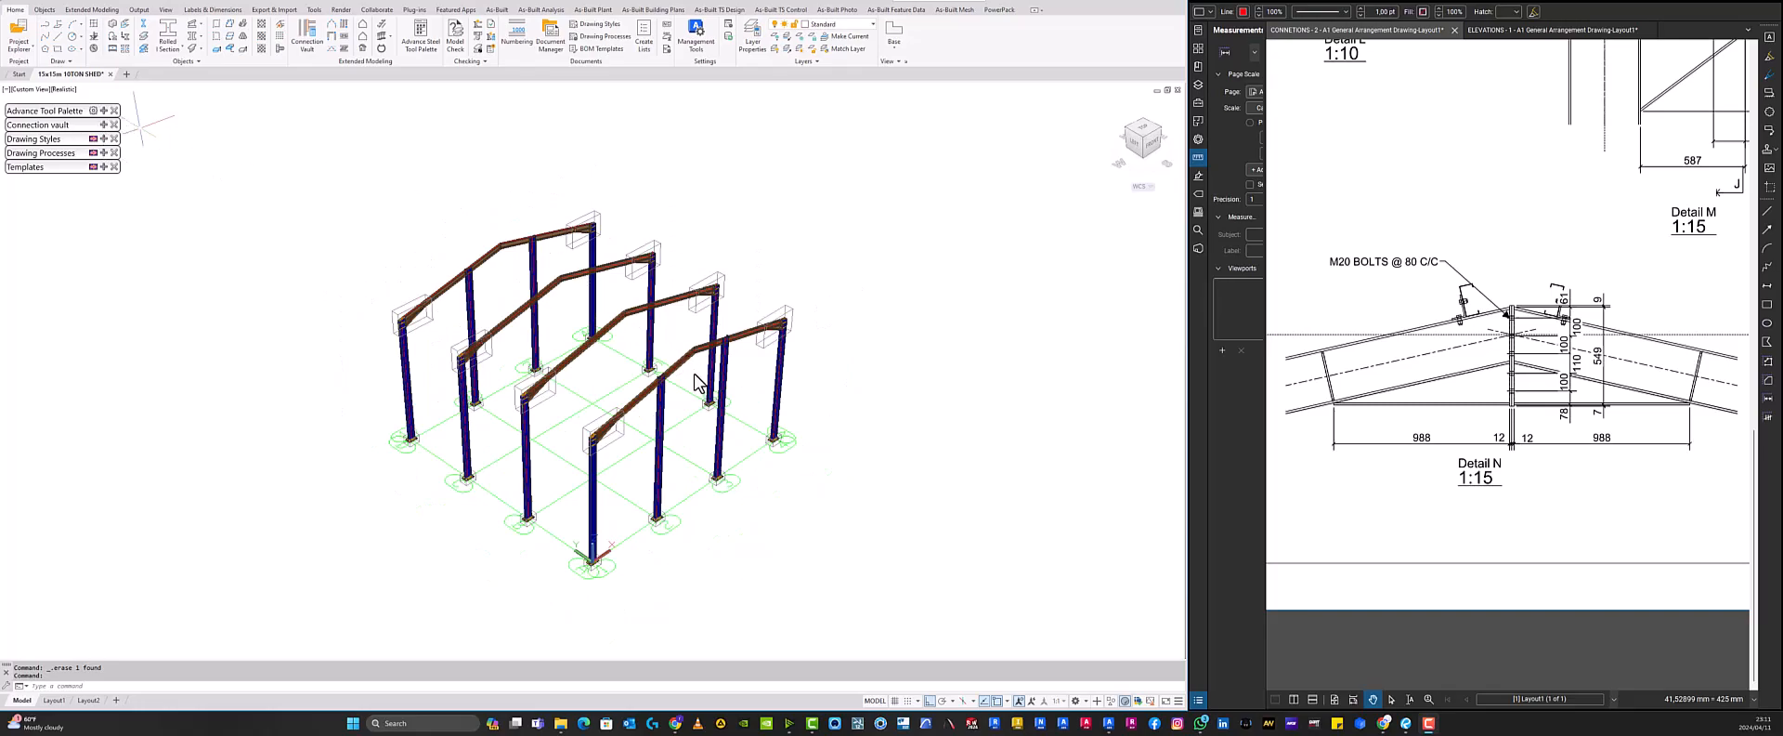
pyautogui.moveTo(705, 354); pyautogui.dragTo(668, 408, button='middle')
pyautogui.scroll(3, 643, 228)
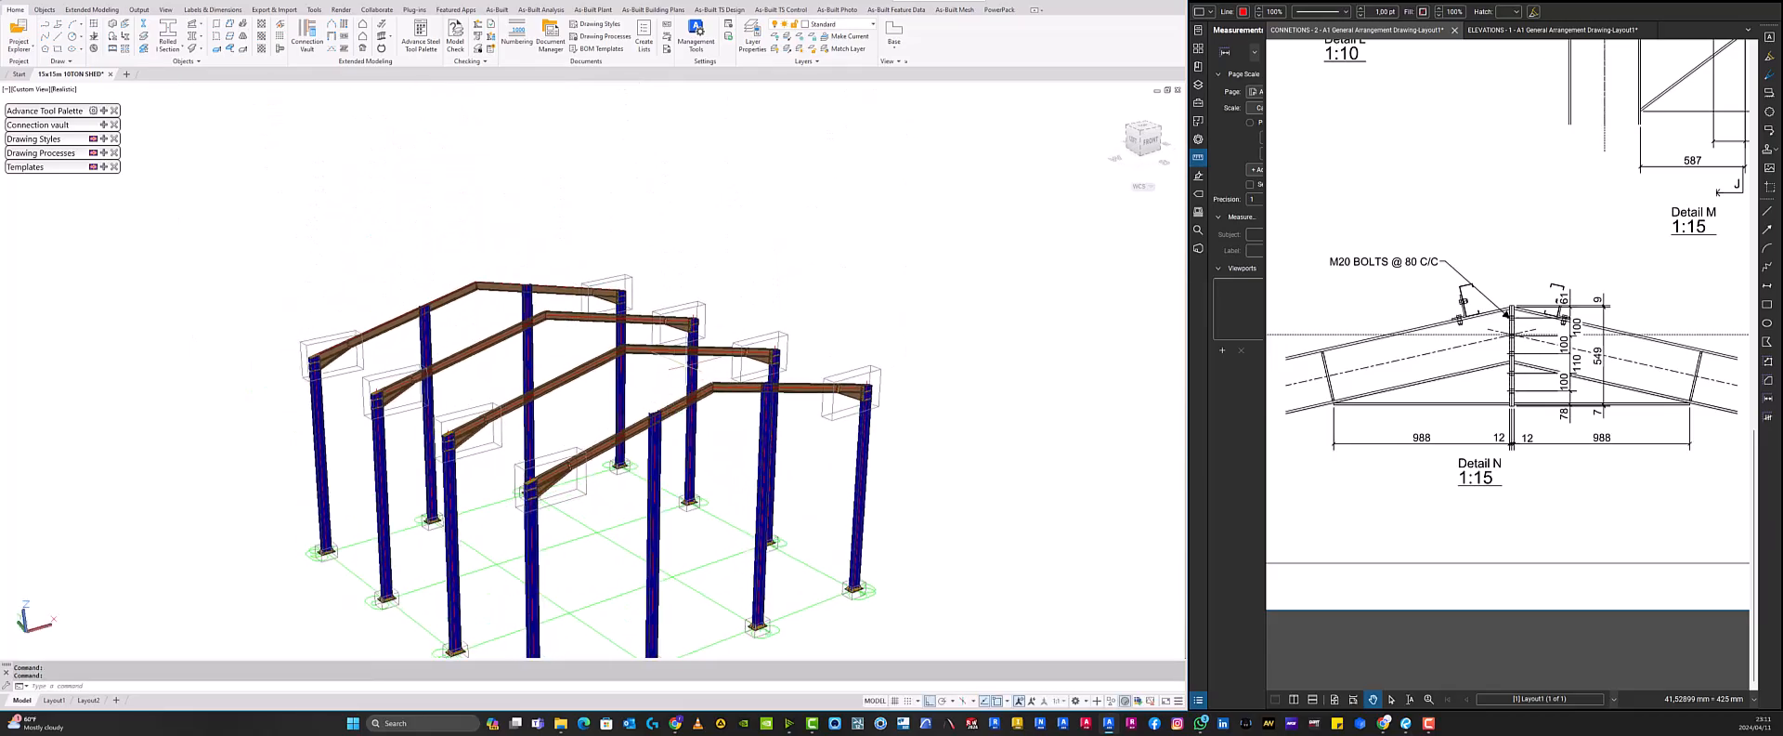
pyautogui.scroll(3, 668, 409)
pyautogui.keyDown('shift'); pyautogui.moveTo(739, 373); pyautogui.dragTo(811, 389, button='middle'); pyautogui.keyUp('shift')
pyautogui.scroll(-10, 749, 394)
pyautogui.keyDown('shift'); pyautogui.moveTo(774, 473); pyautogui.dragTo(774, 498, button='middle'); pyautogui.keyUp('shift')
pyautogui.click(769, 584)
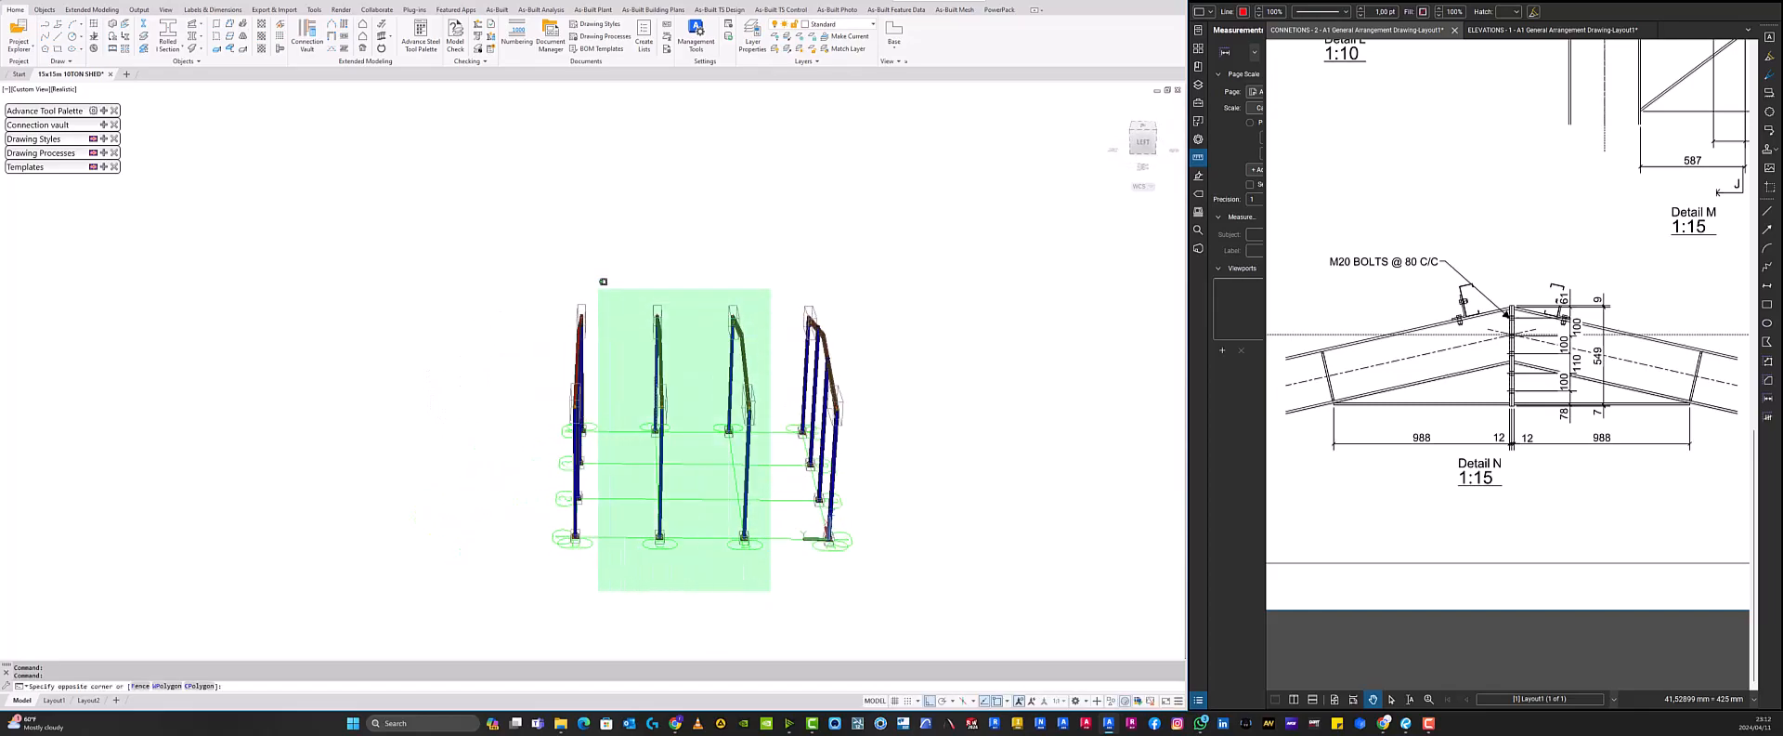
pyautogui.click(560, 251)
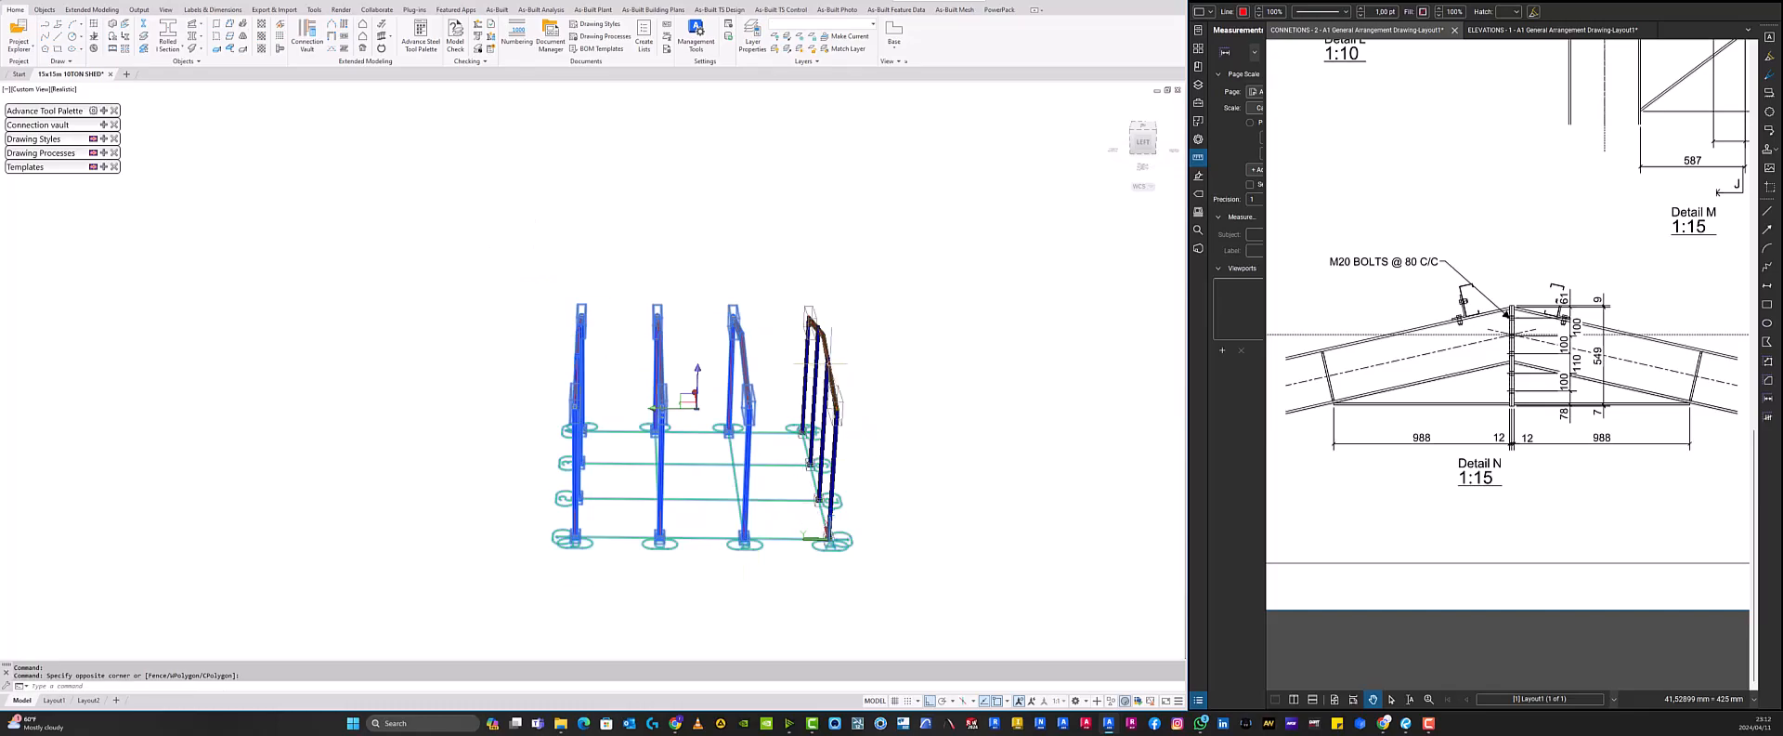
pyautogui.moveTo(821, 356)
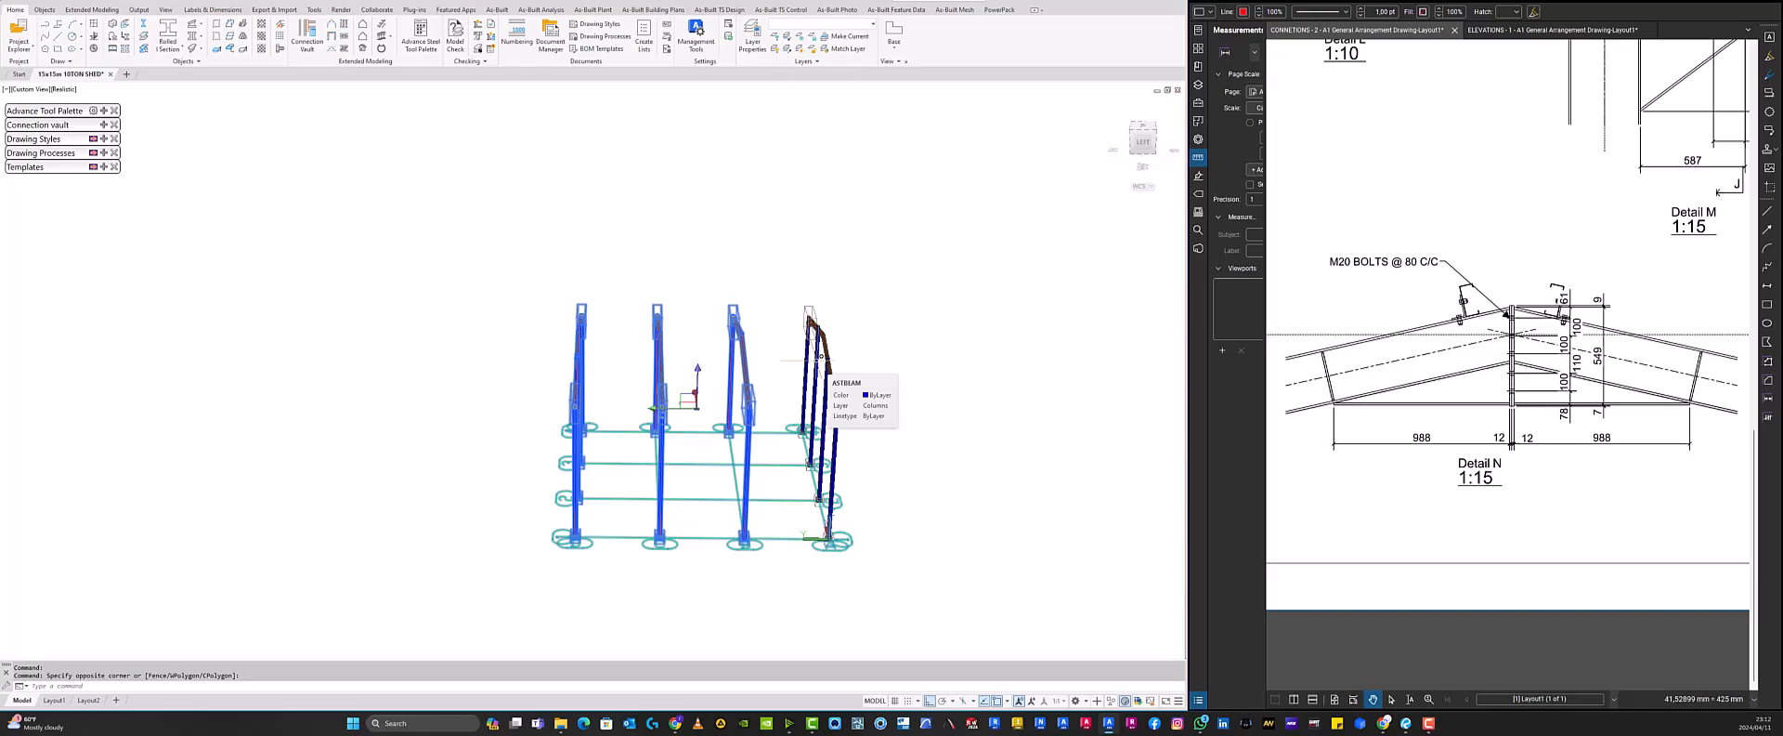
pyautogui.press('Escape')
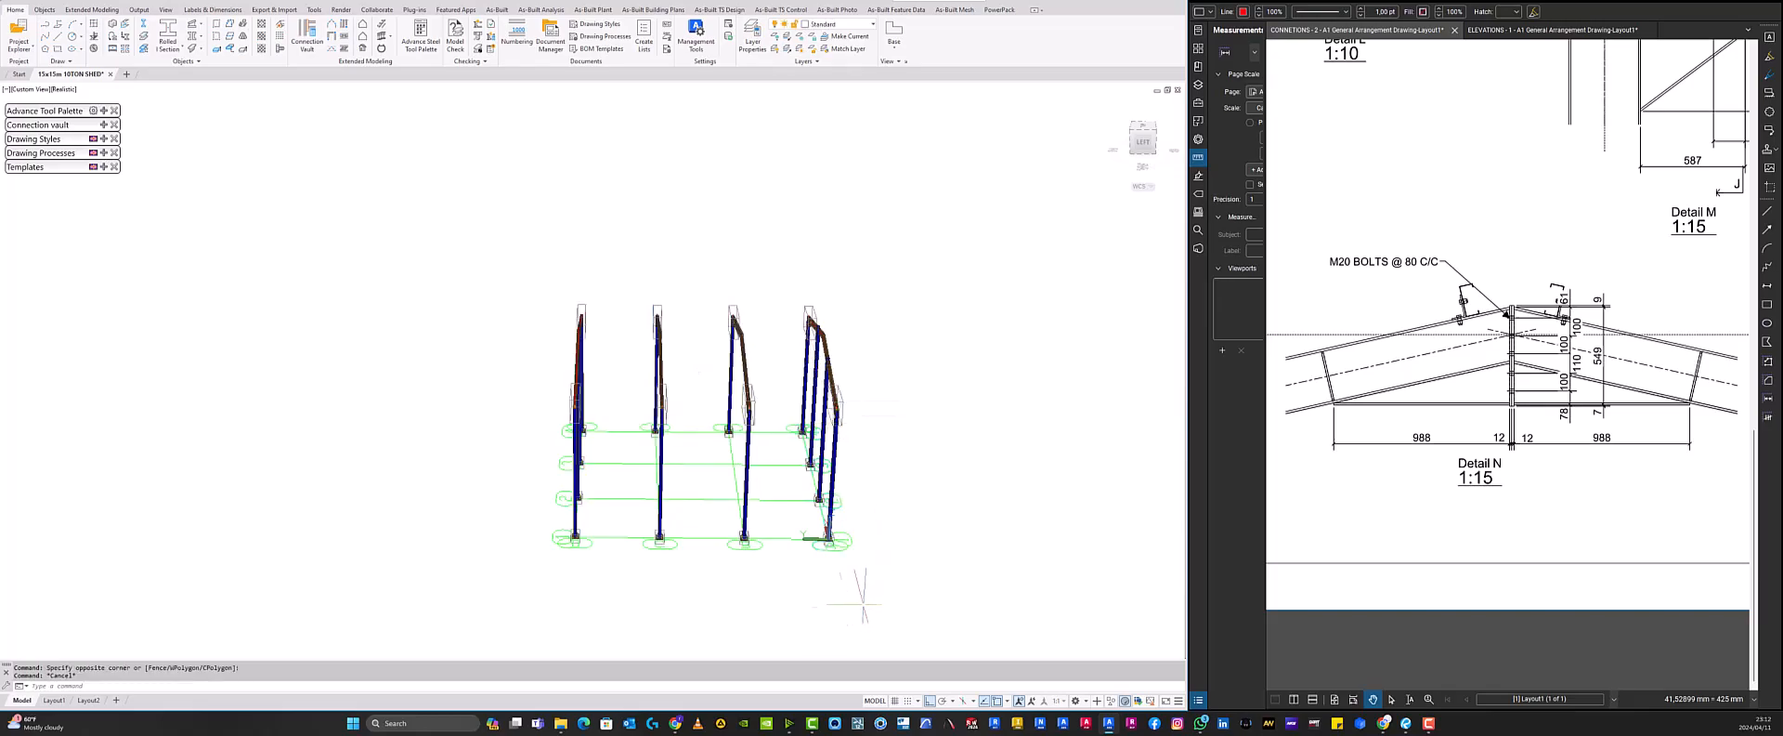
pyautogui.click(796, 584)
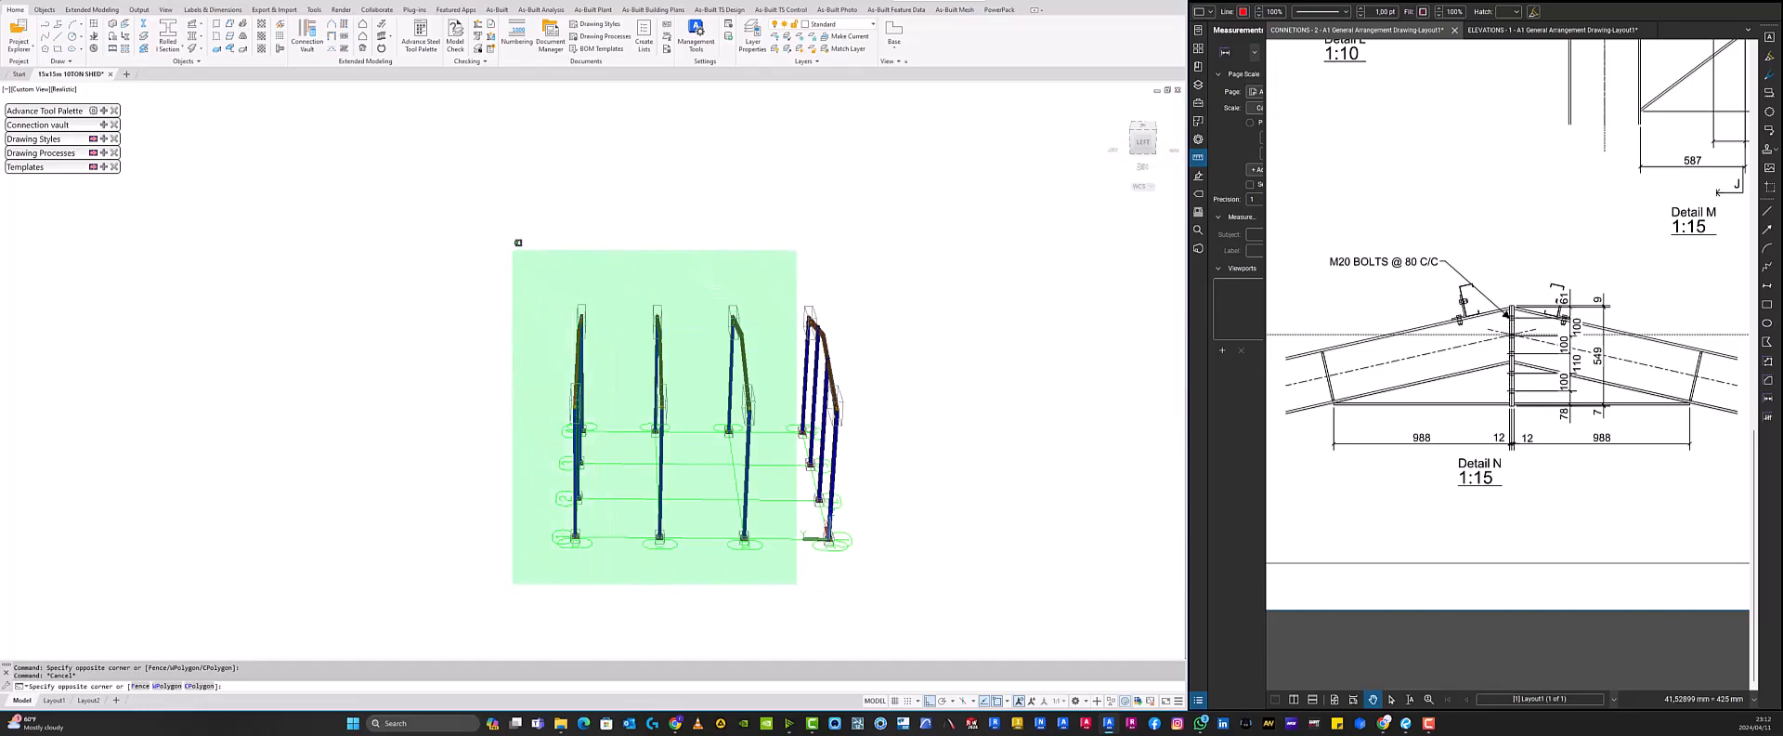
pyautogui.press('Escape')
# - Select three portal frames in the front view and hide them with a quick view, then show all objects again
pyautogui.keyDown('shift'); pyautogui.moveTo(806, 585); pyautogui.dragTo(775, 575, button='middle'); pyautogui.keyUp('shift')
pyautogui.scroll(5, 775, 573)
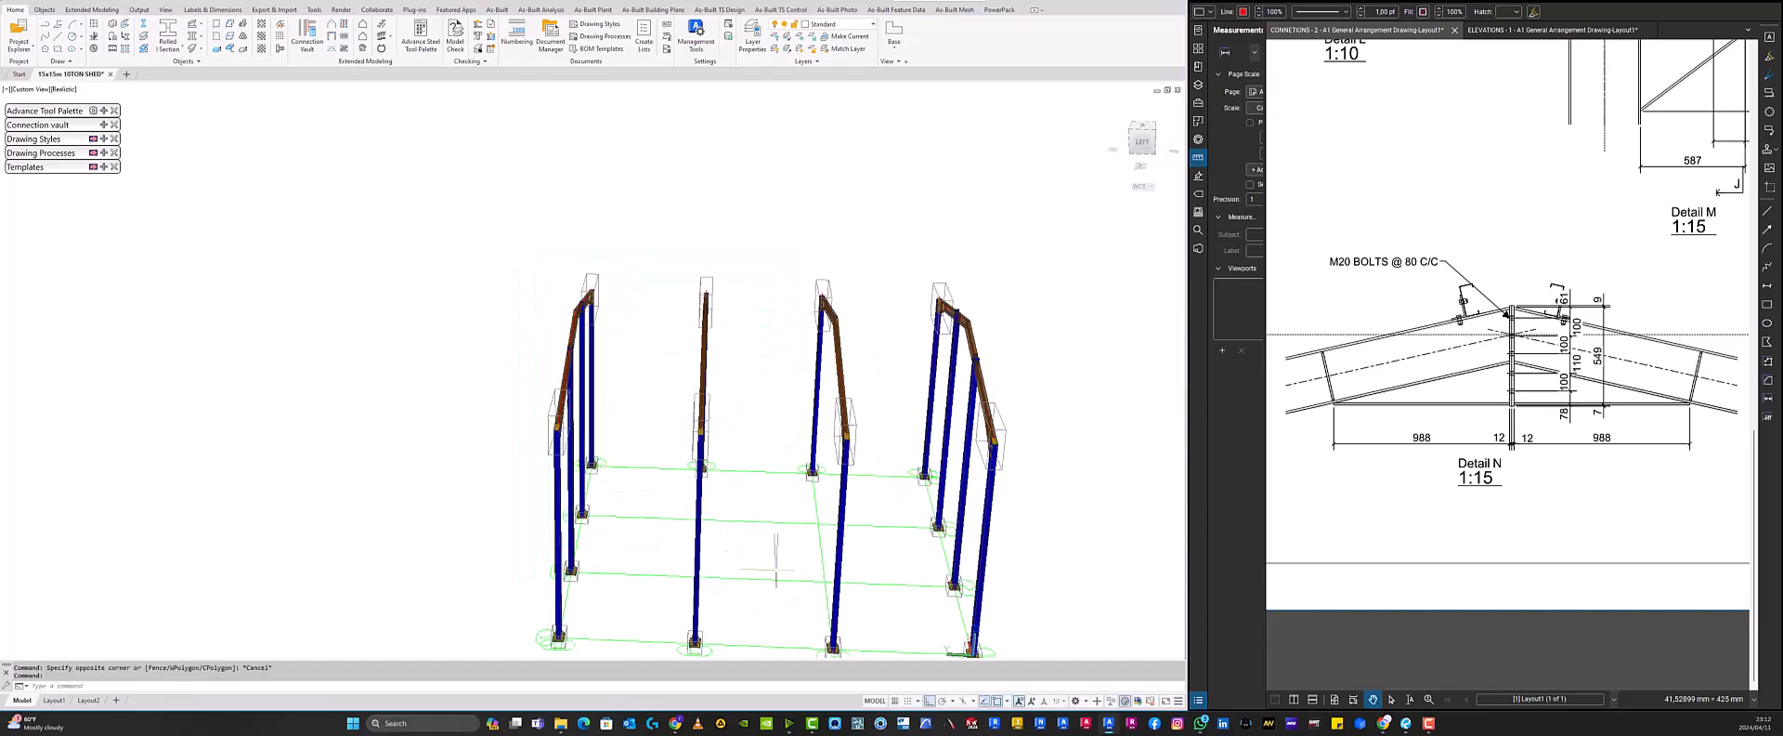
pyautogui.click(1145, 147)
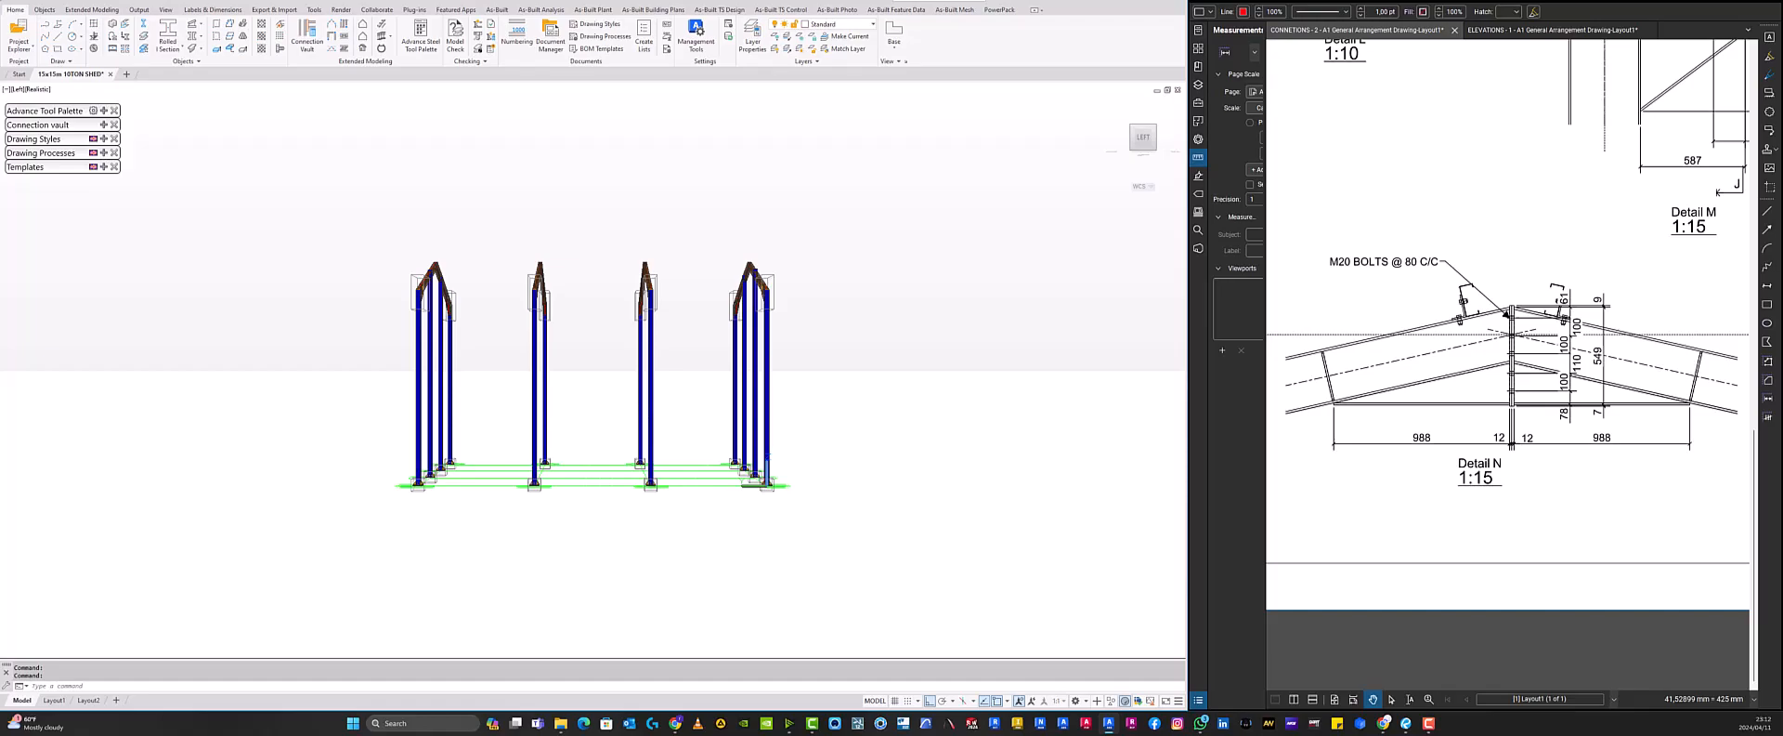
pyautogui.click(688, 533)
pyautogui.click(373, 199)
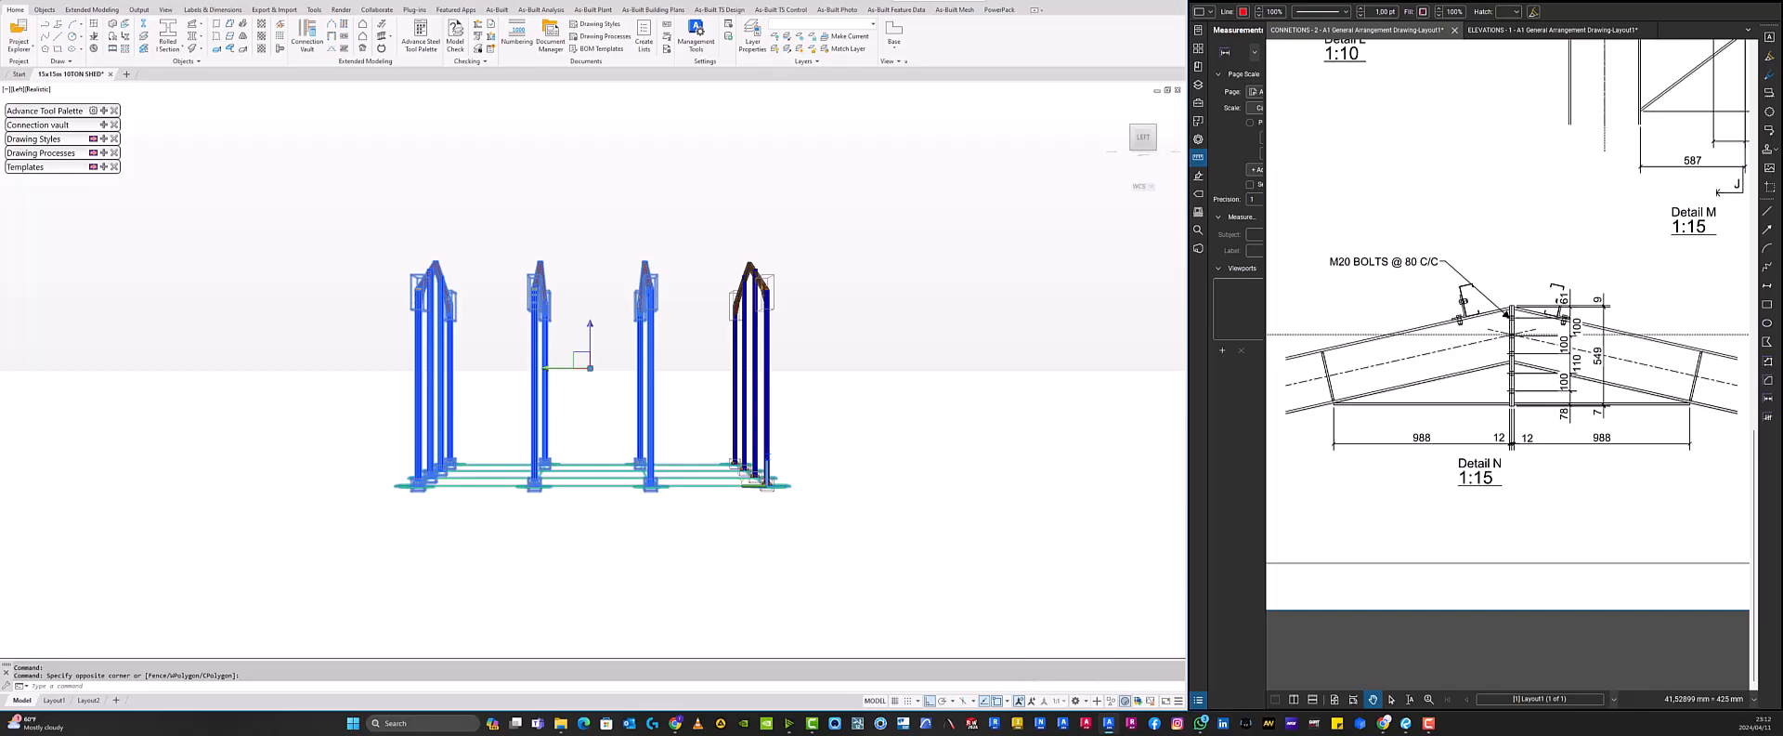
pyautogui.keyDown('shift'); pyautogui.moveTo(668, 367); pyautogui.dragTo(712, 335, button='middle'); pyautogui.keyUp('shift')
pyautogui.press('Escape')
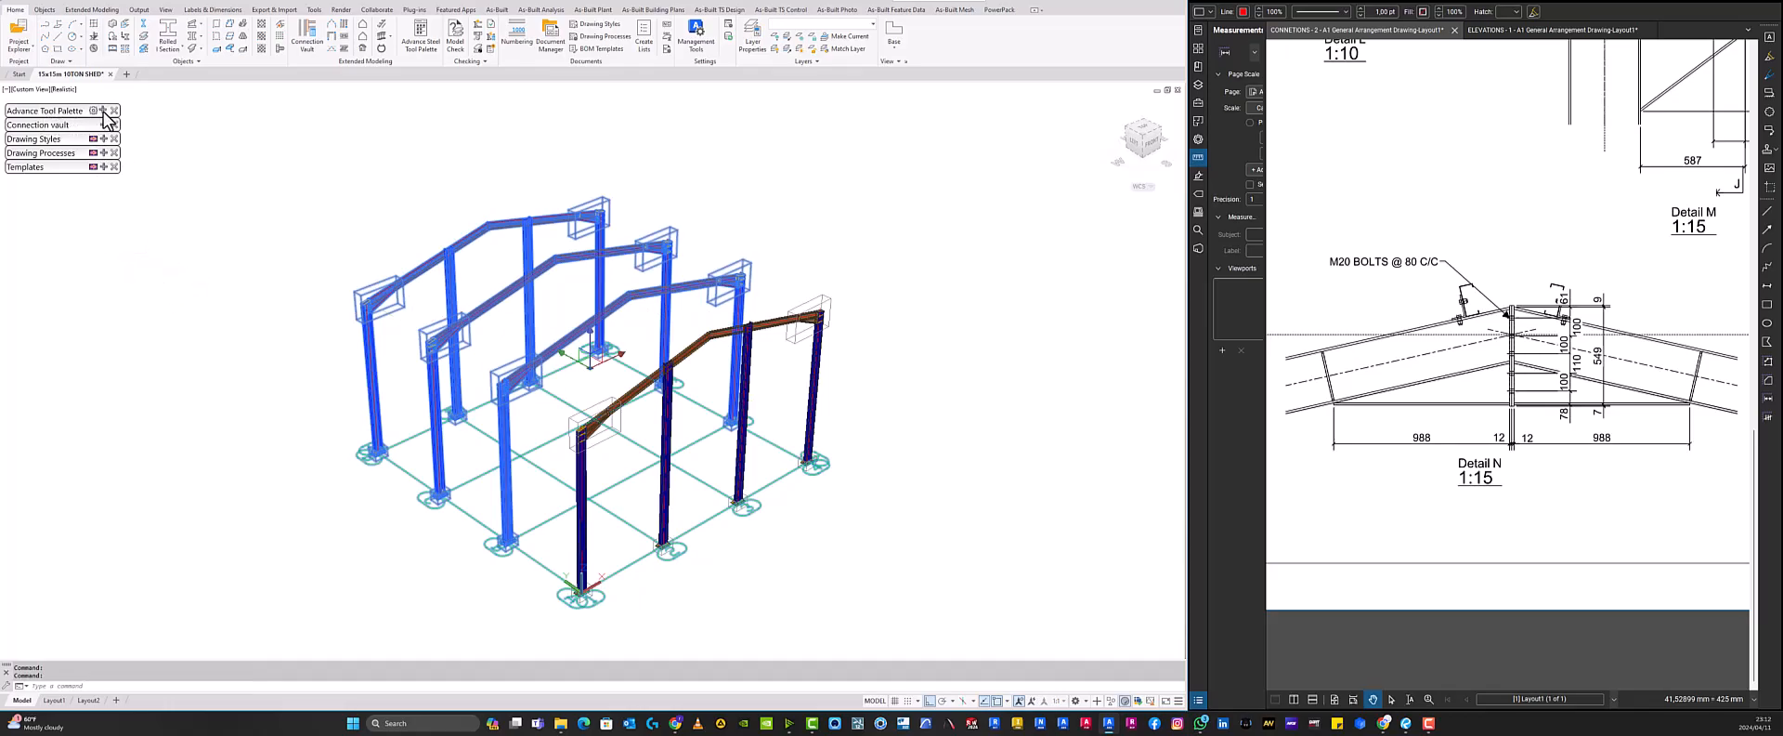
pyautogui.click(103, 111)
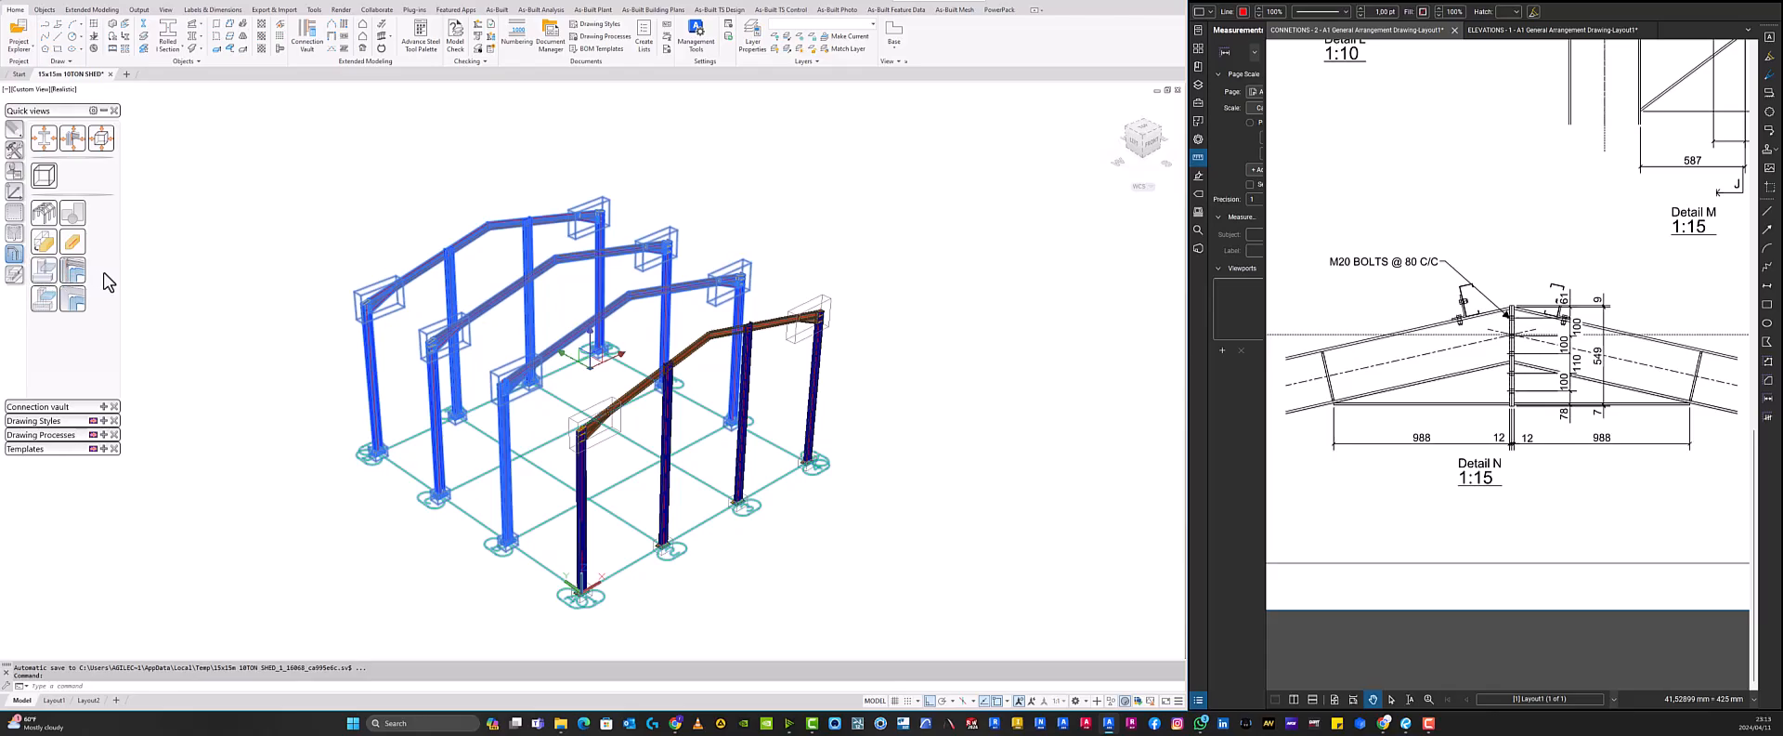
pyautogui.click(46, 271)
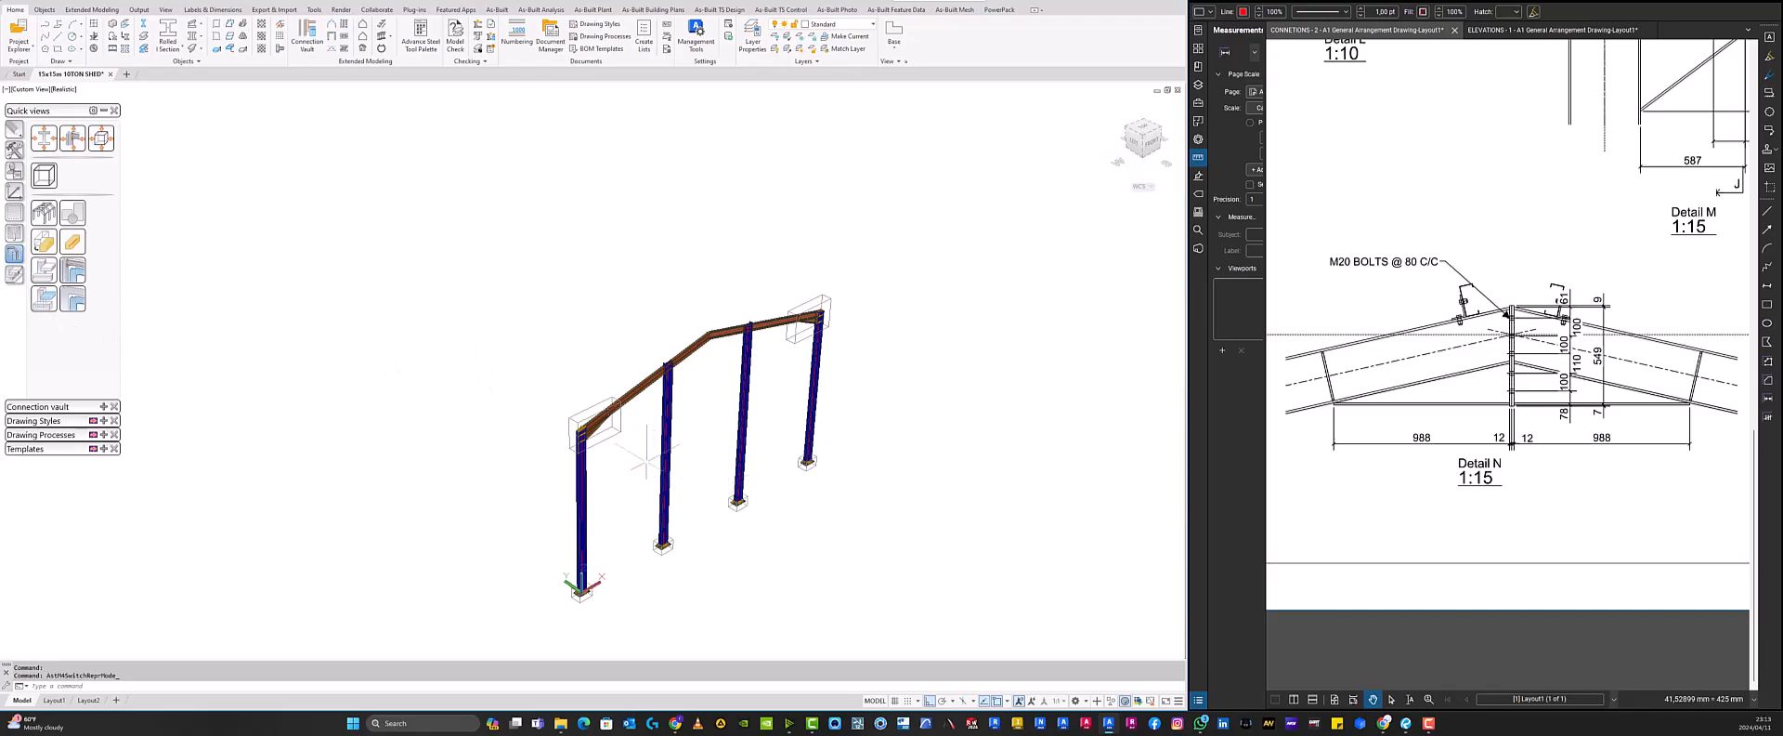
pyautogui.click(42, 215)
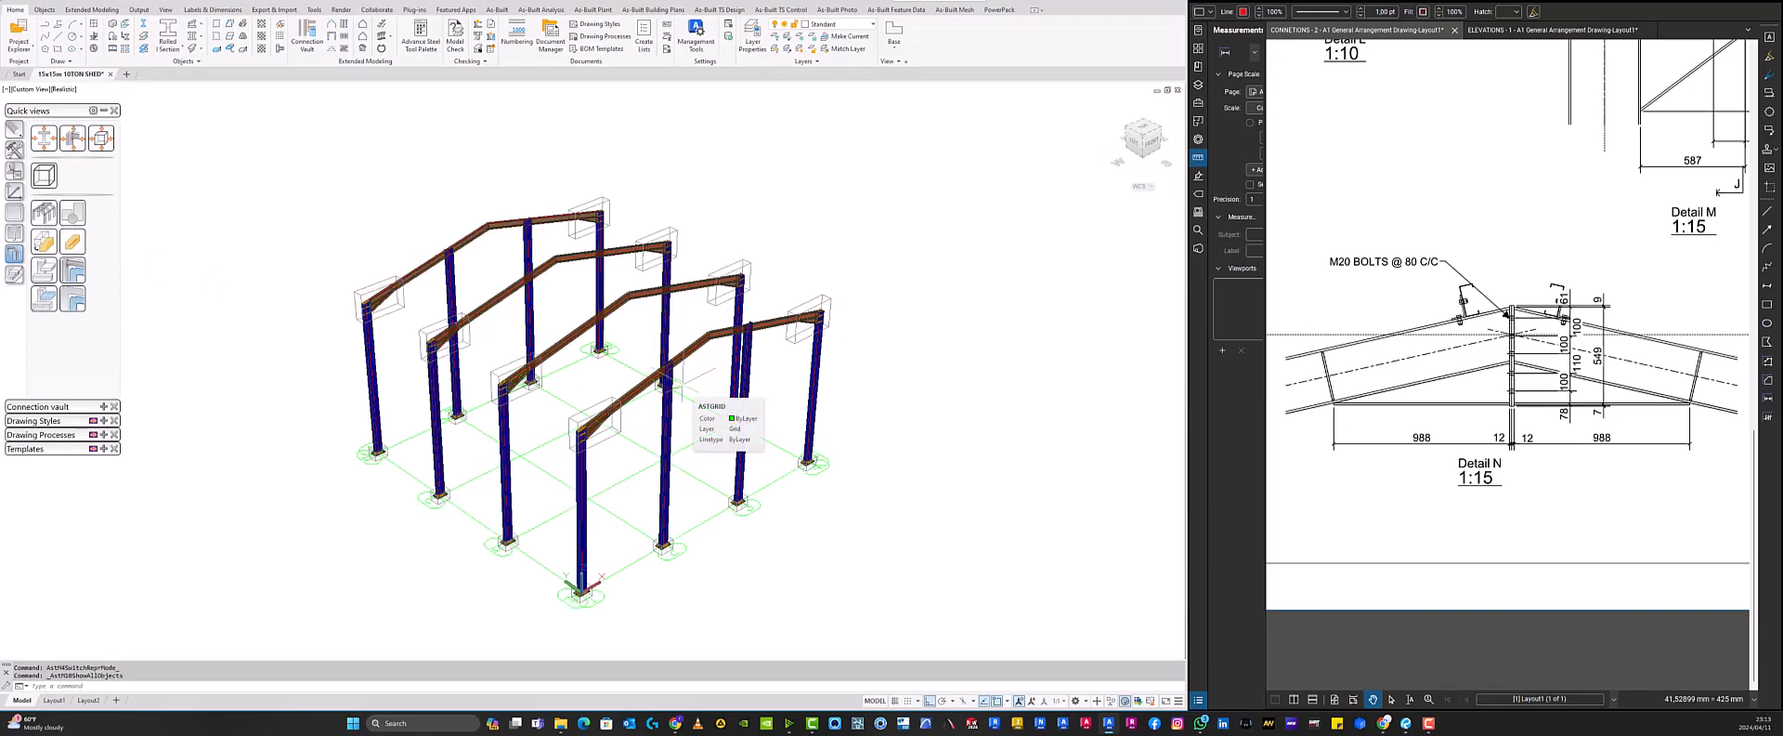
# - Select the end portal frame and isolate it with a quick view so only that frame is displayed
pyautogui.keyDown('shift'); pyautogui.moveTo(680, 378); pyautogui.dragTo(806, 191, button='middle'); pyautogui.keyUp('shift')
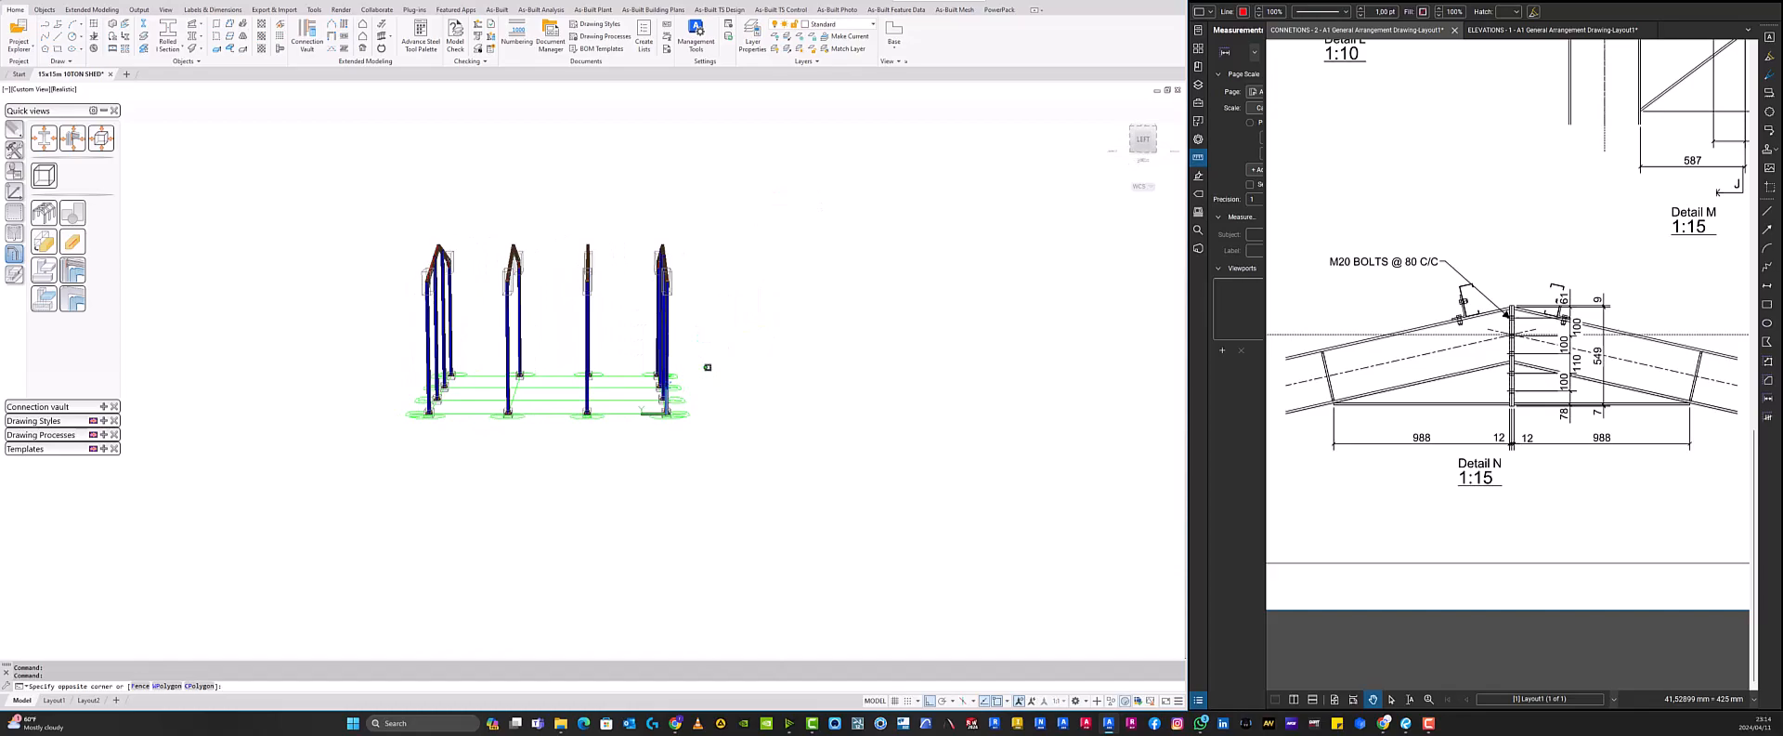
pyautogui.click(712, 472)
pyautogui.click(644, 217)
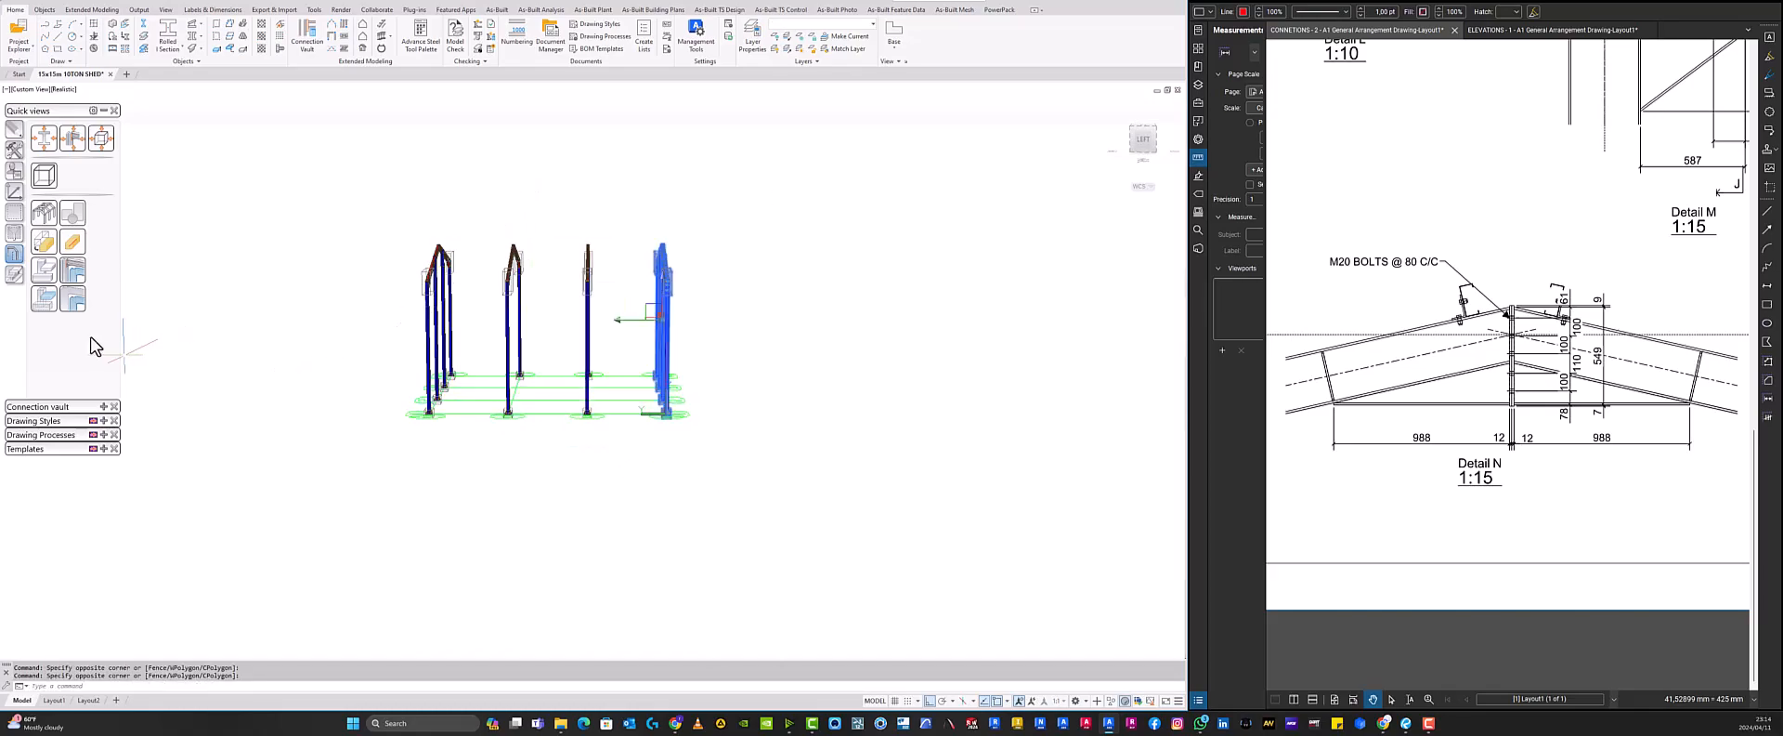
pyautogui.keyDown('shift'); pyautogui.moveTo(749, 319); pyautogui.dragTo(699, 373, button='middle'); pyautogui.keyUp('shift')
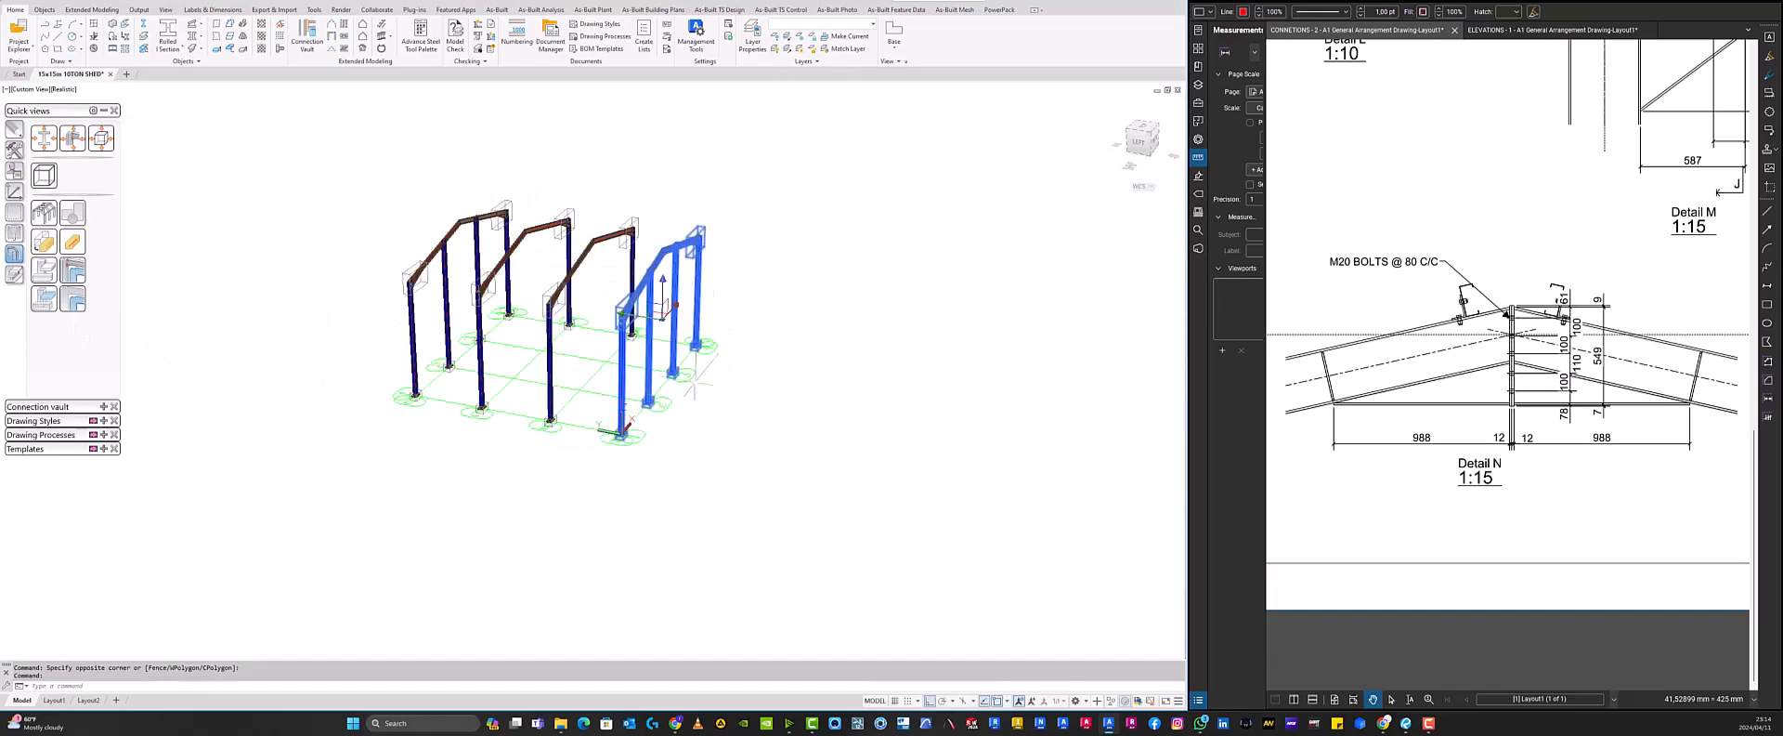
pyautogui.scroll(1, 595, 256)
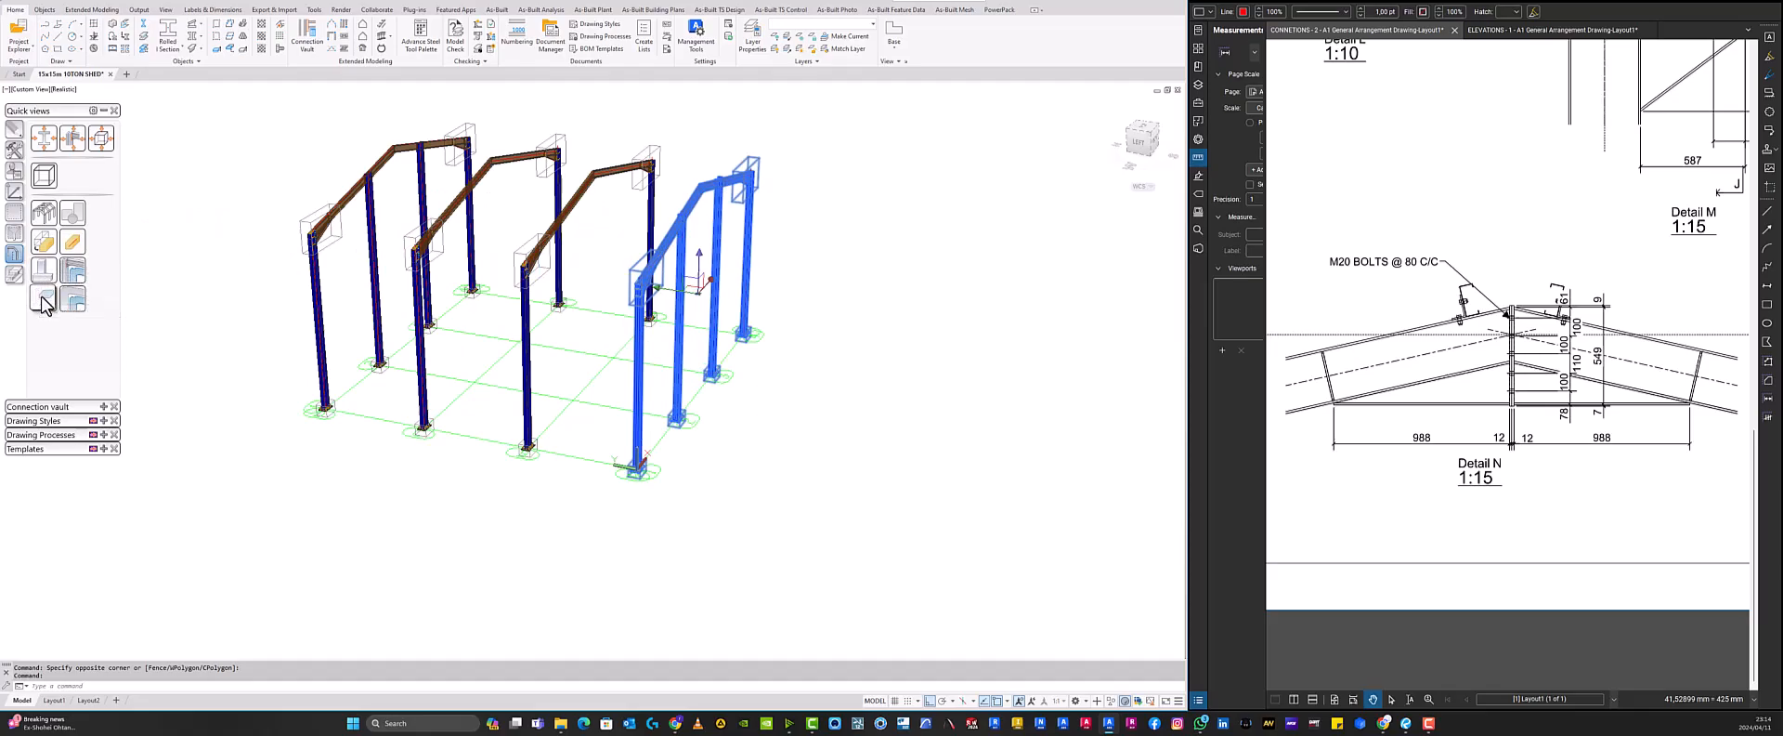
pyautogui.click(43, 302)
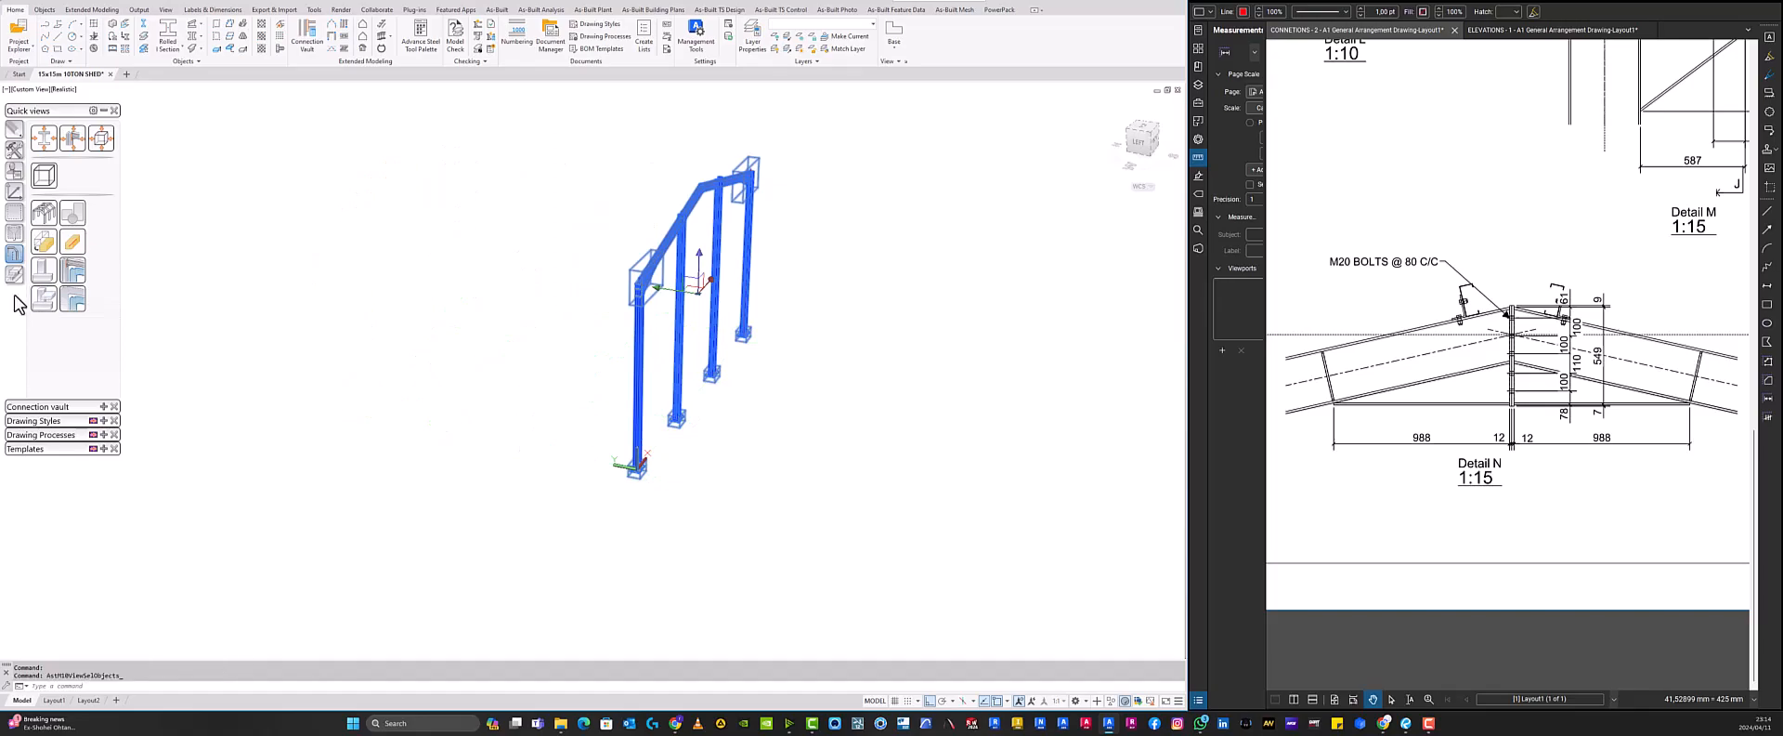
pyautogui.press('Escape')
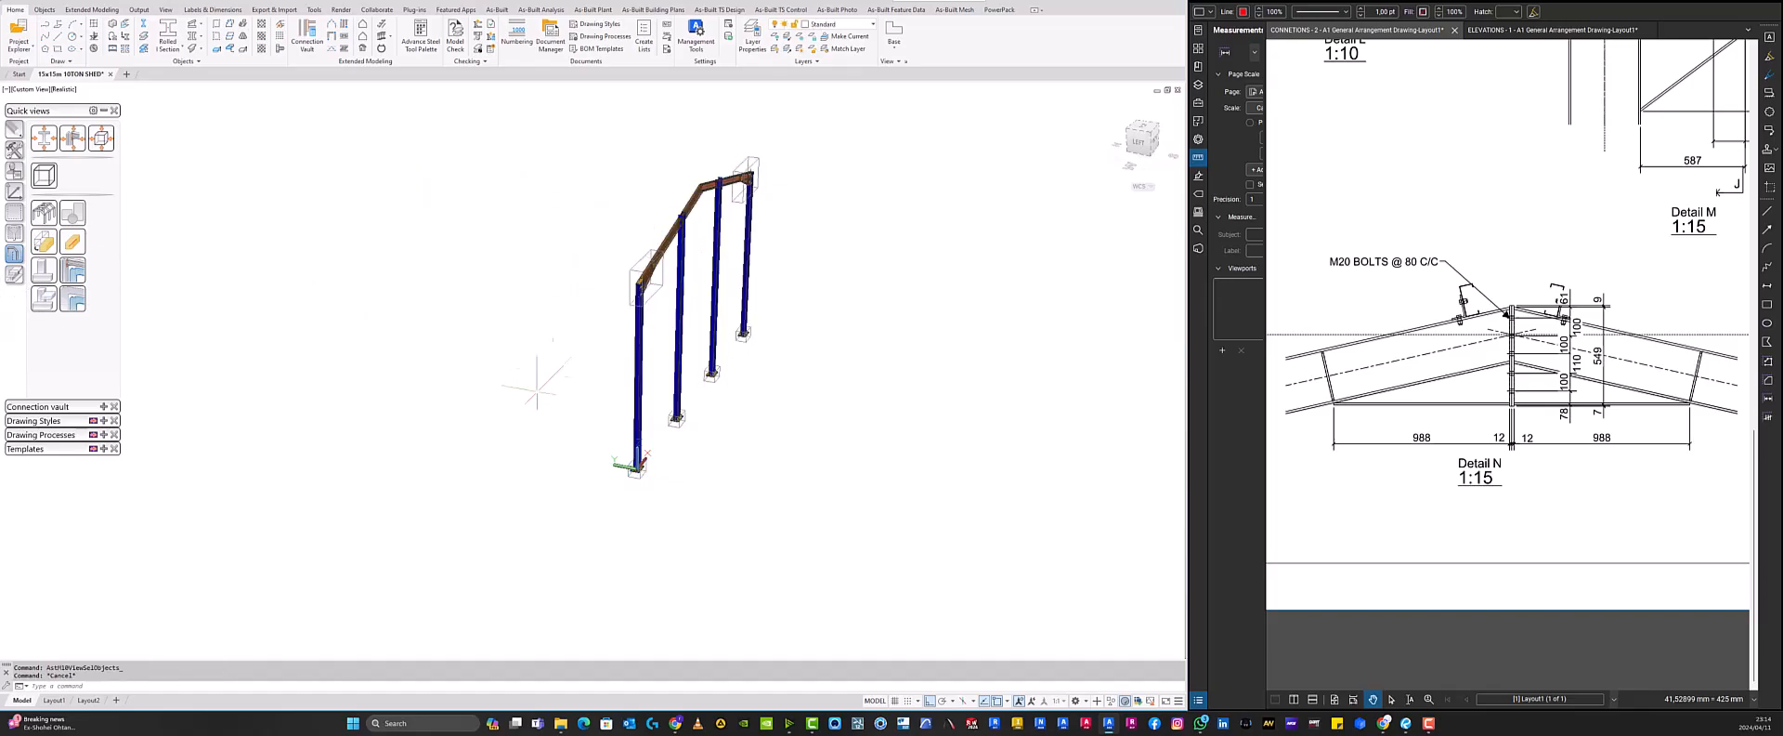
# - Create an Apex haunch connection from the Connection vault between the two rafters at the isolated frame's ridge
pyautogui.moveTo(548, 382); pyautogui.dragTo(561, 471, button='middle')
pyautogui.keyDown('shift'); pyautogui.moveTo(741, 431); pyautogui.dragTo(665, 349, button='middle'); pyautogui.keyUp('shift')
pyautogui.scroll(5, 723, 291)
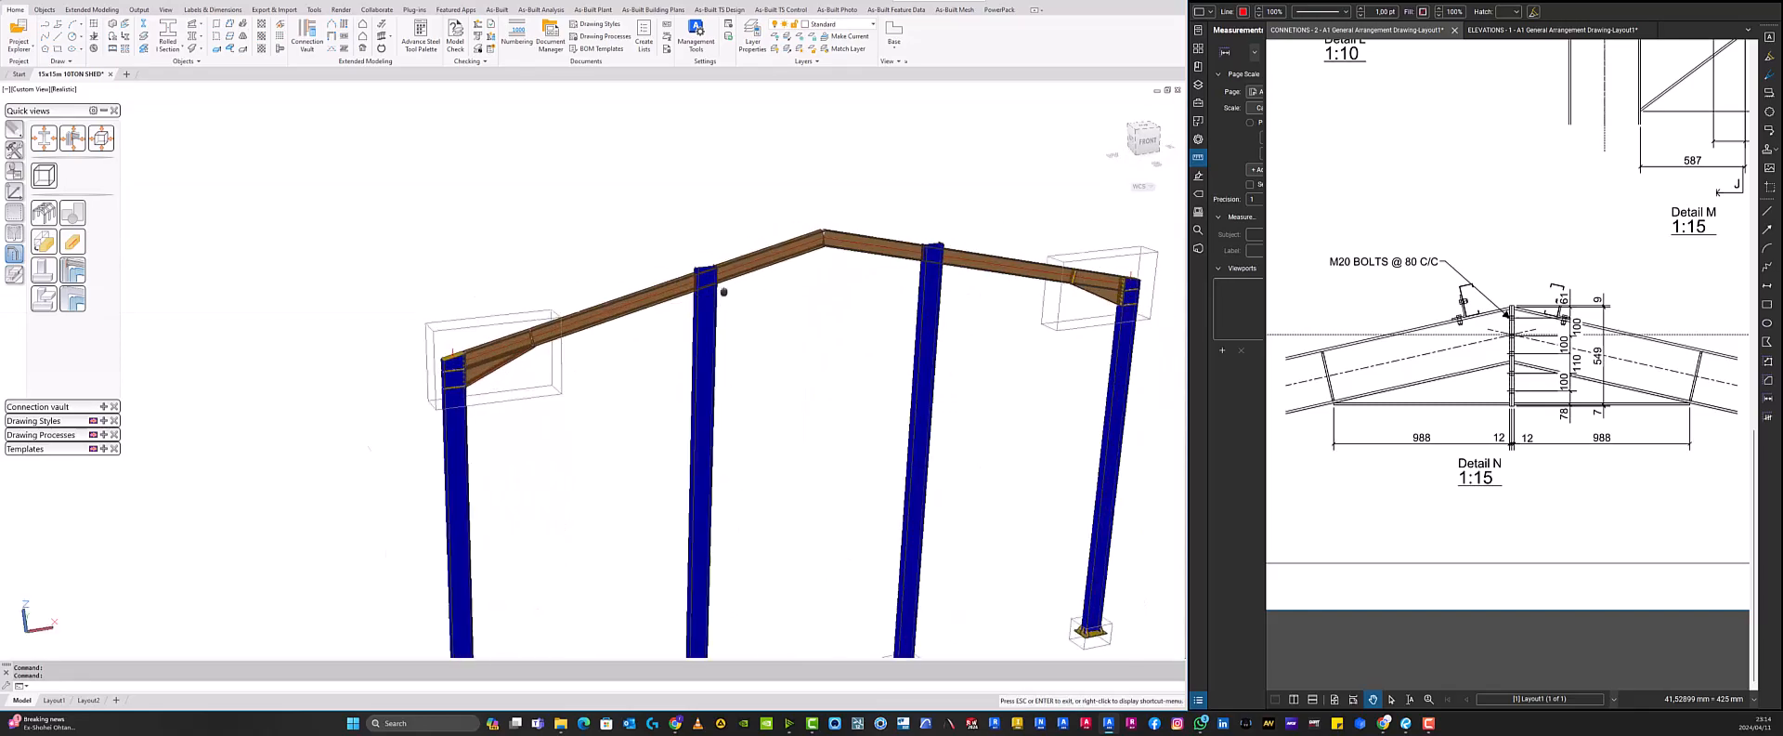
pyautogui.moveTo(723, 291); pyautogui.dragTo(540, 391, button='middle')
pyautogui.scroll(2, 540, 391)
pyautogui.moveTo(672, 305)
pyautogui.mouseDown(button='middle')
pyautogui.moveTo(666, 263)
pyautogui.moveTo(687, 283)
pyautogui.mouseUp(button='middle')
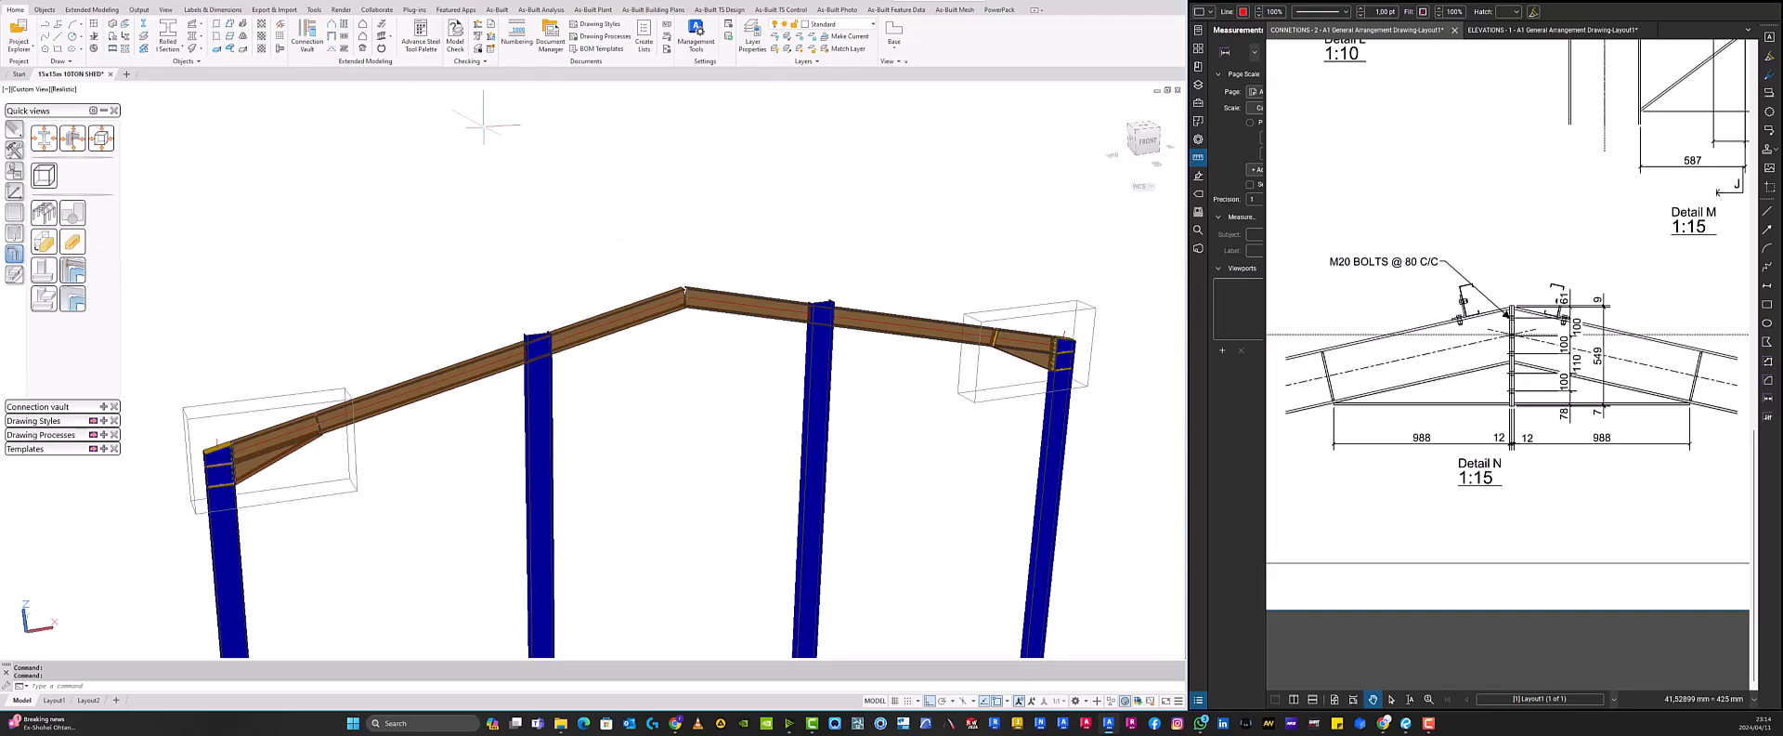
pyautogui.click(104, 110)
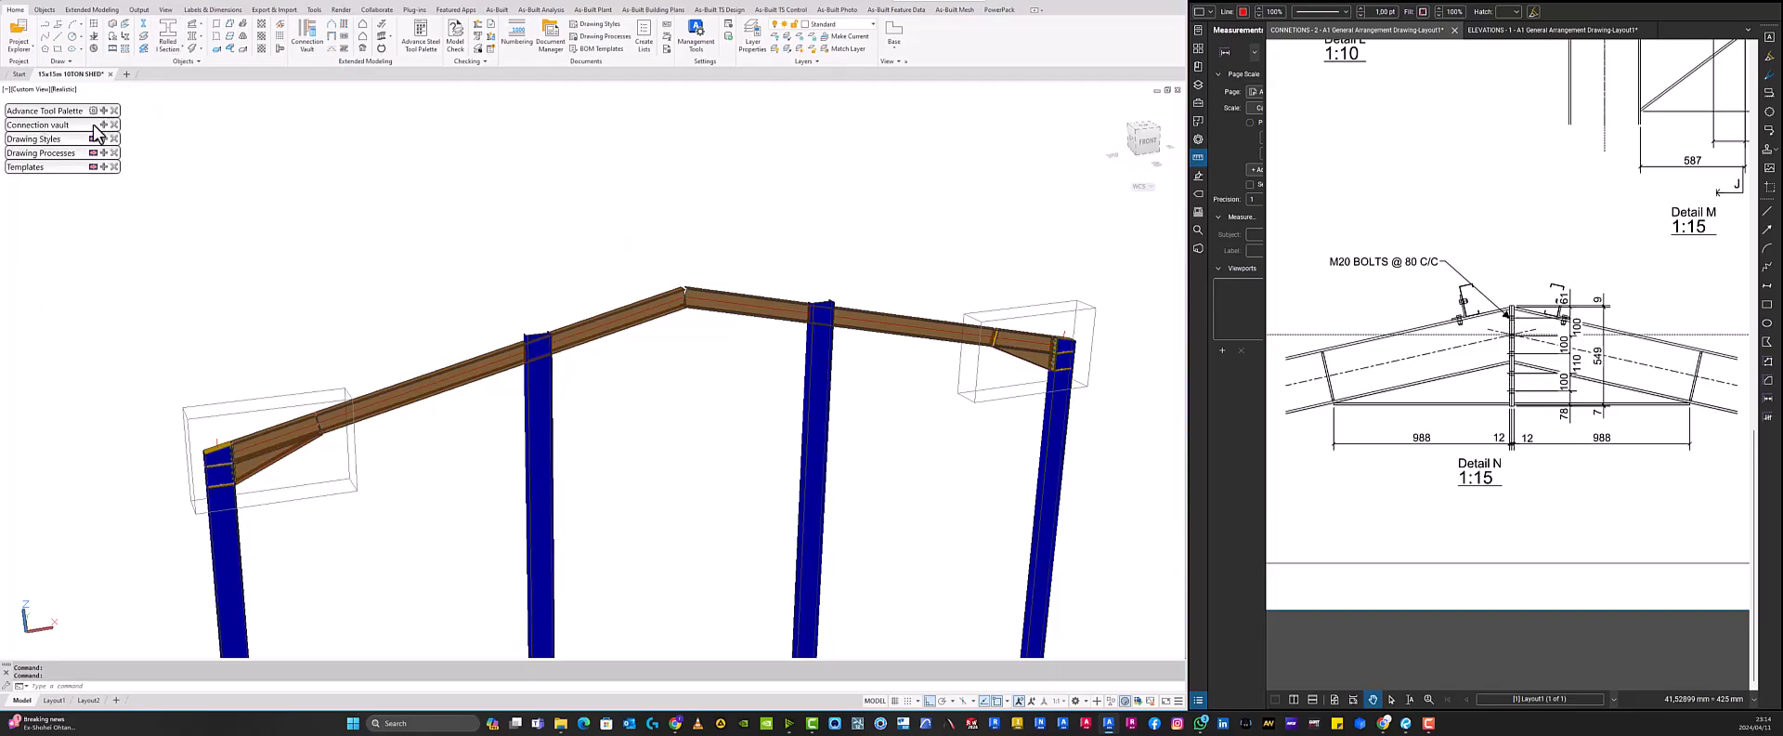
pyautogui.click(100, 125)
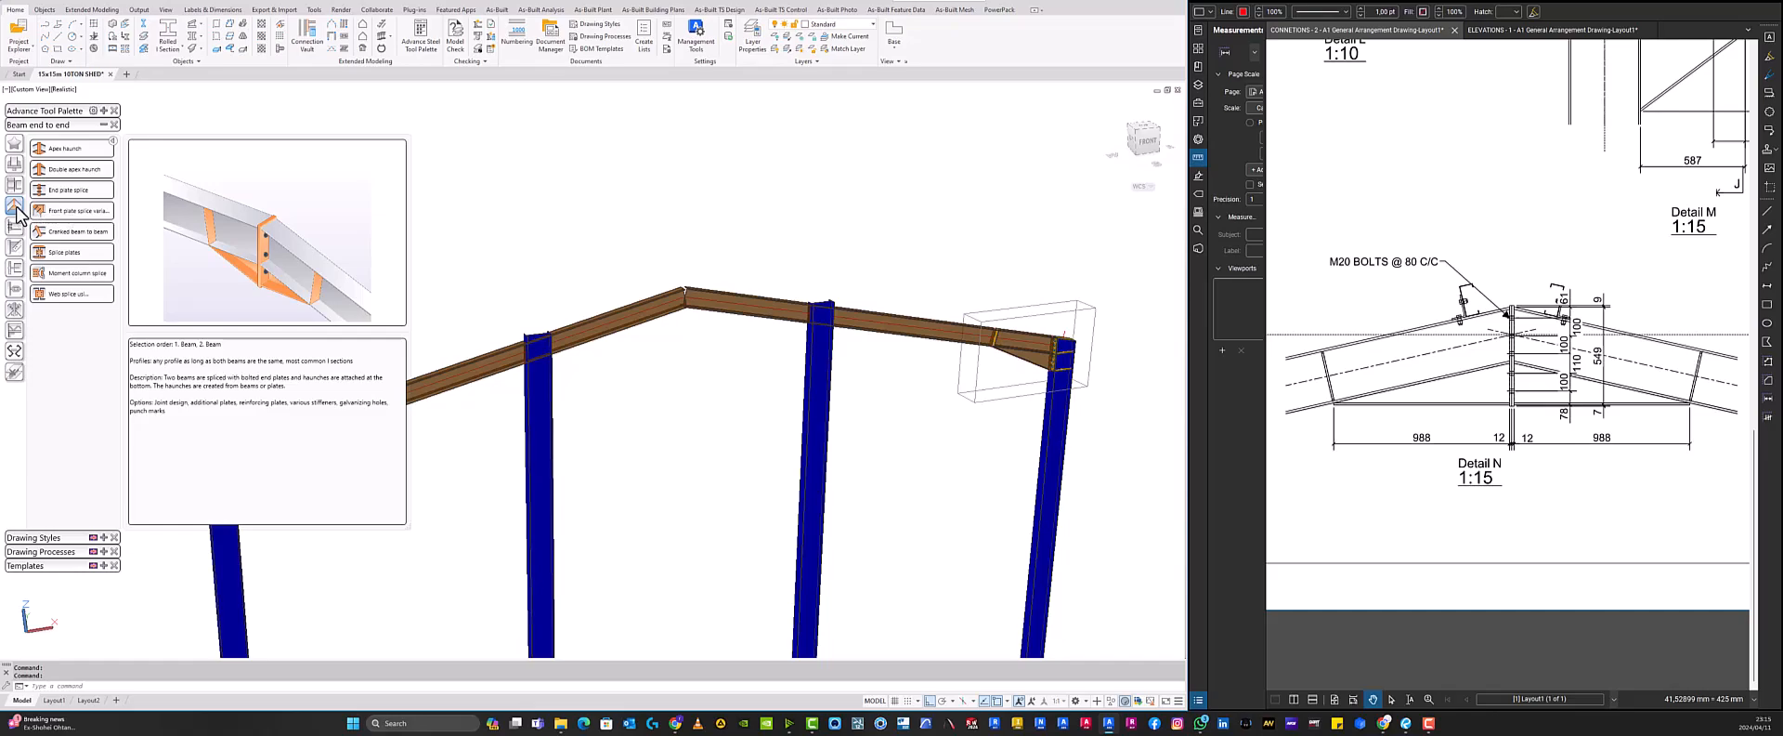
pyautogui.click(74, 149)
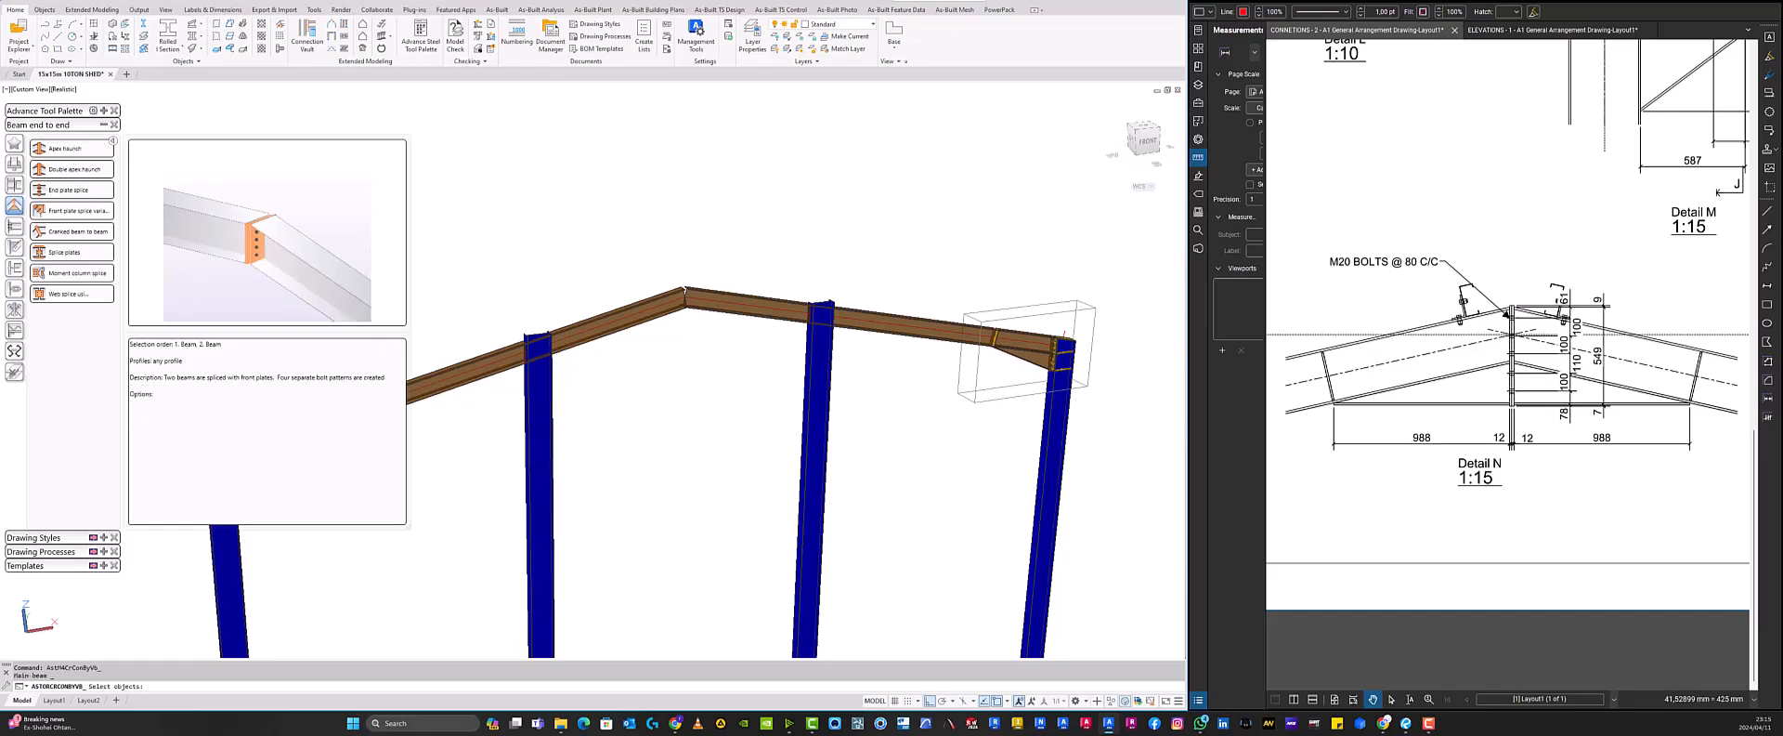
pyautogui.click(103, 124)
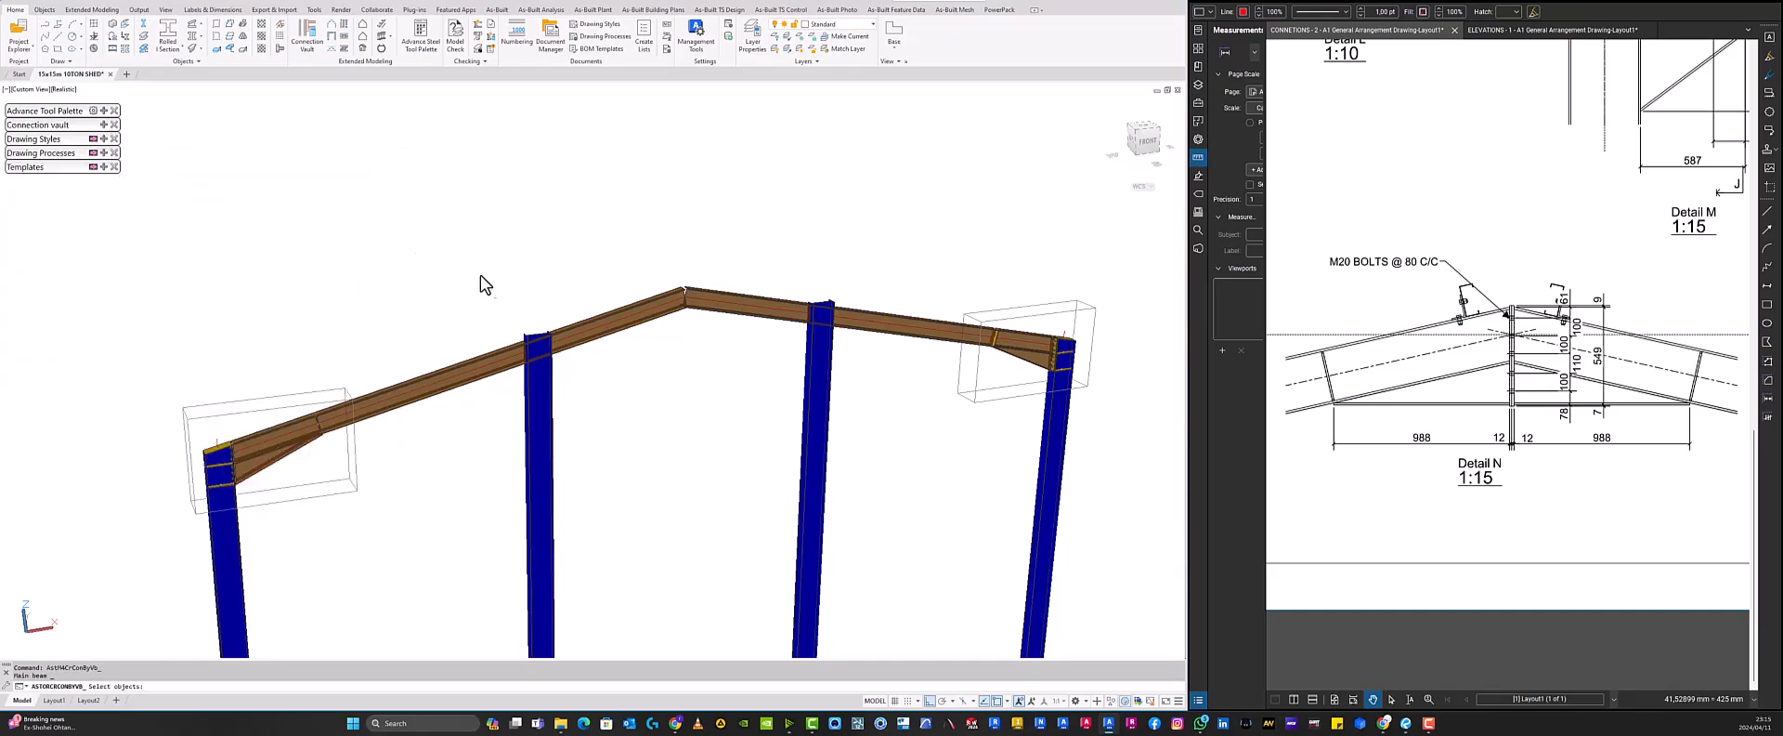
pyautogui.scroll(5, 680, 322)
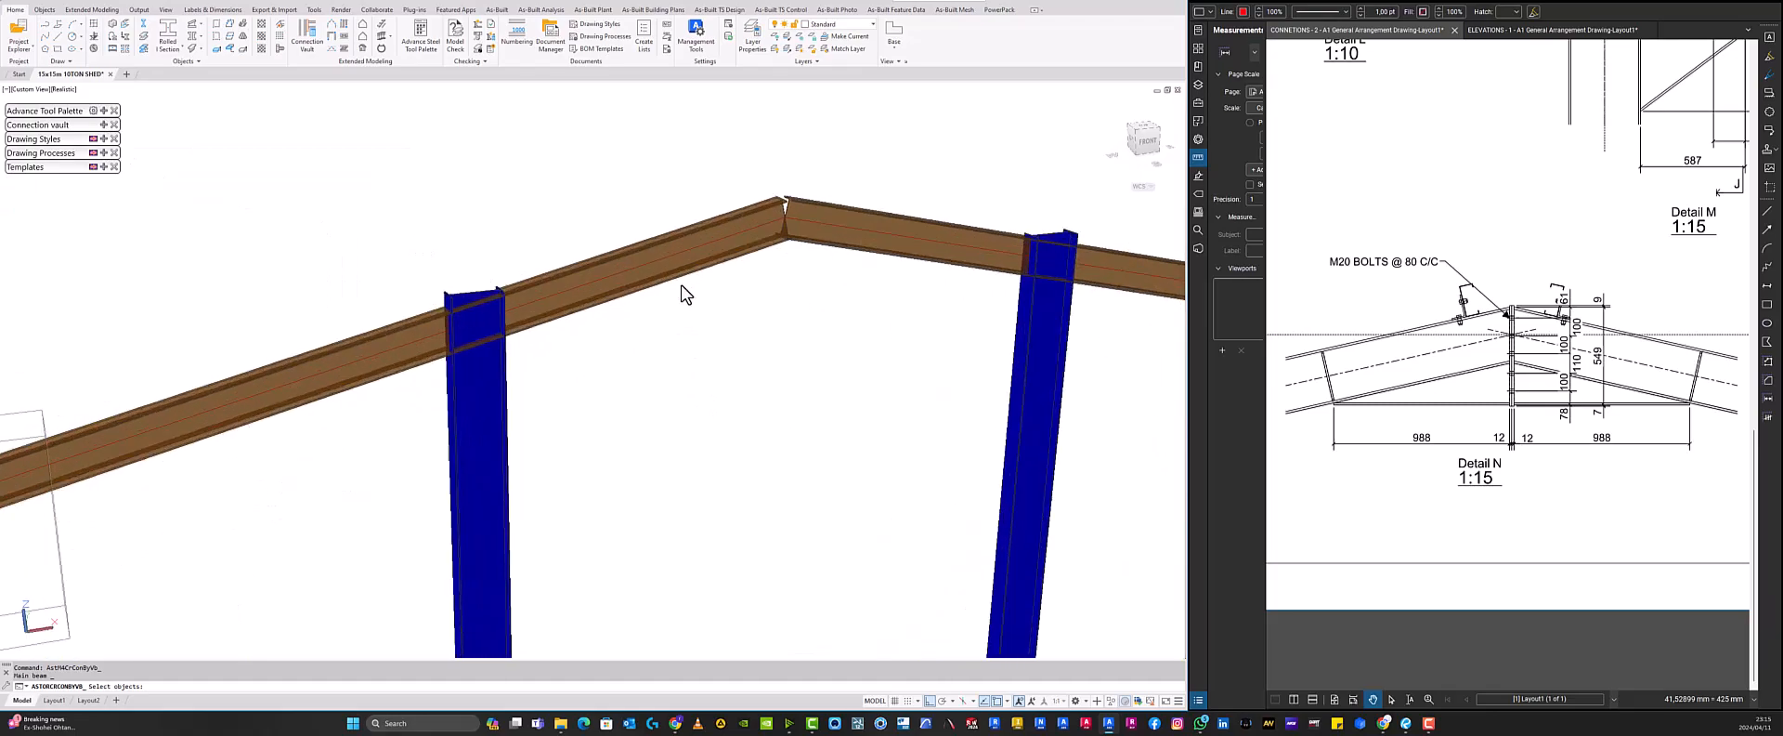
pyautogui.click(748, 230)
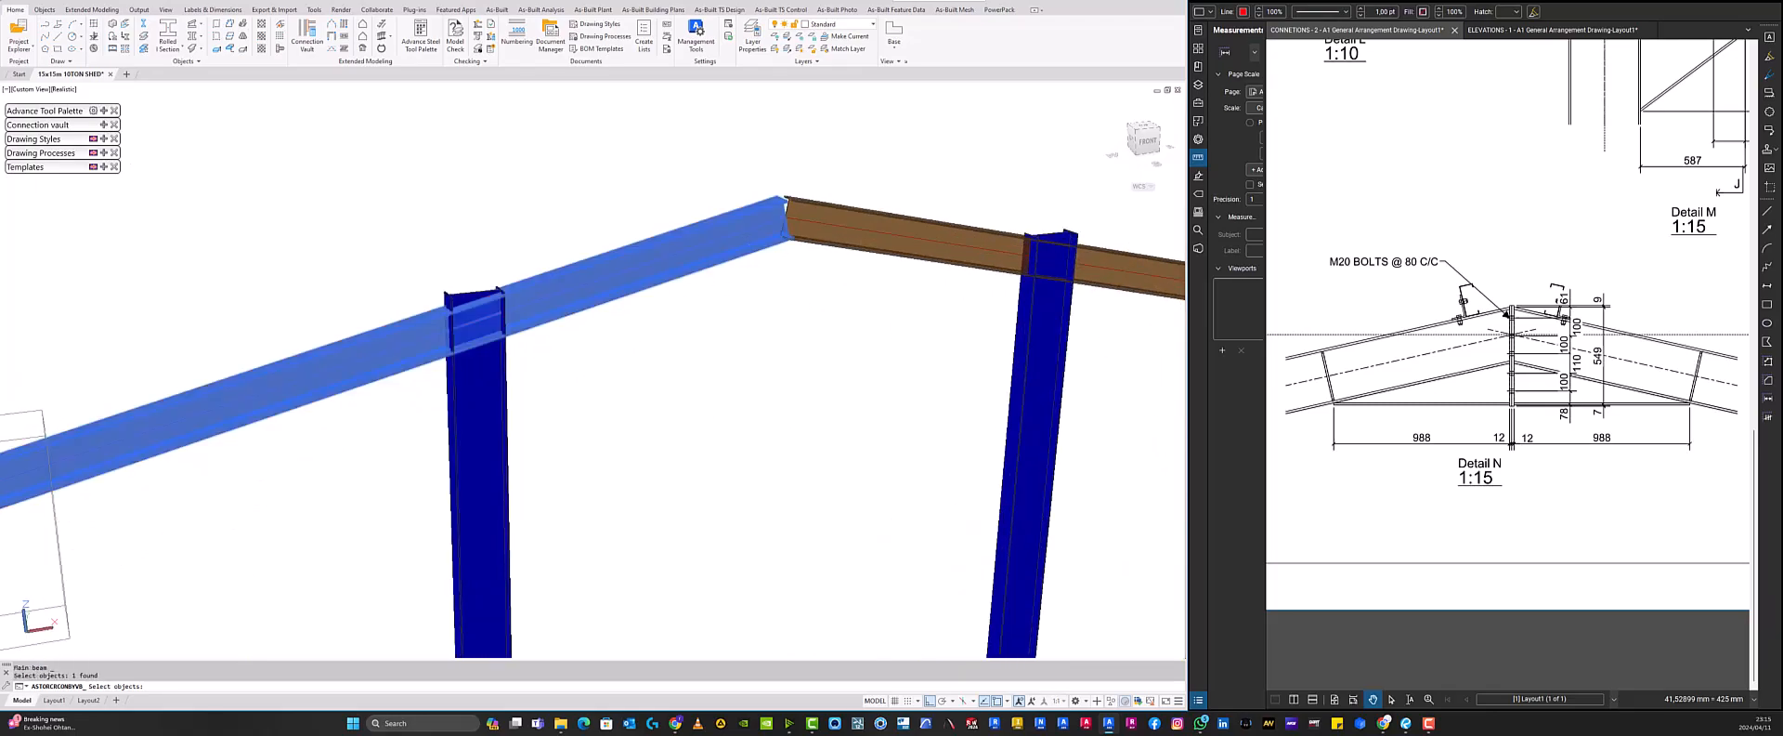
pyautogui.press('Return')
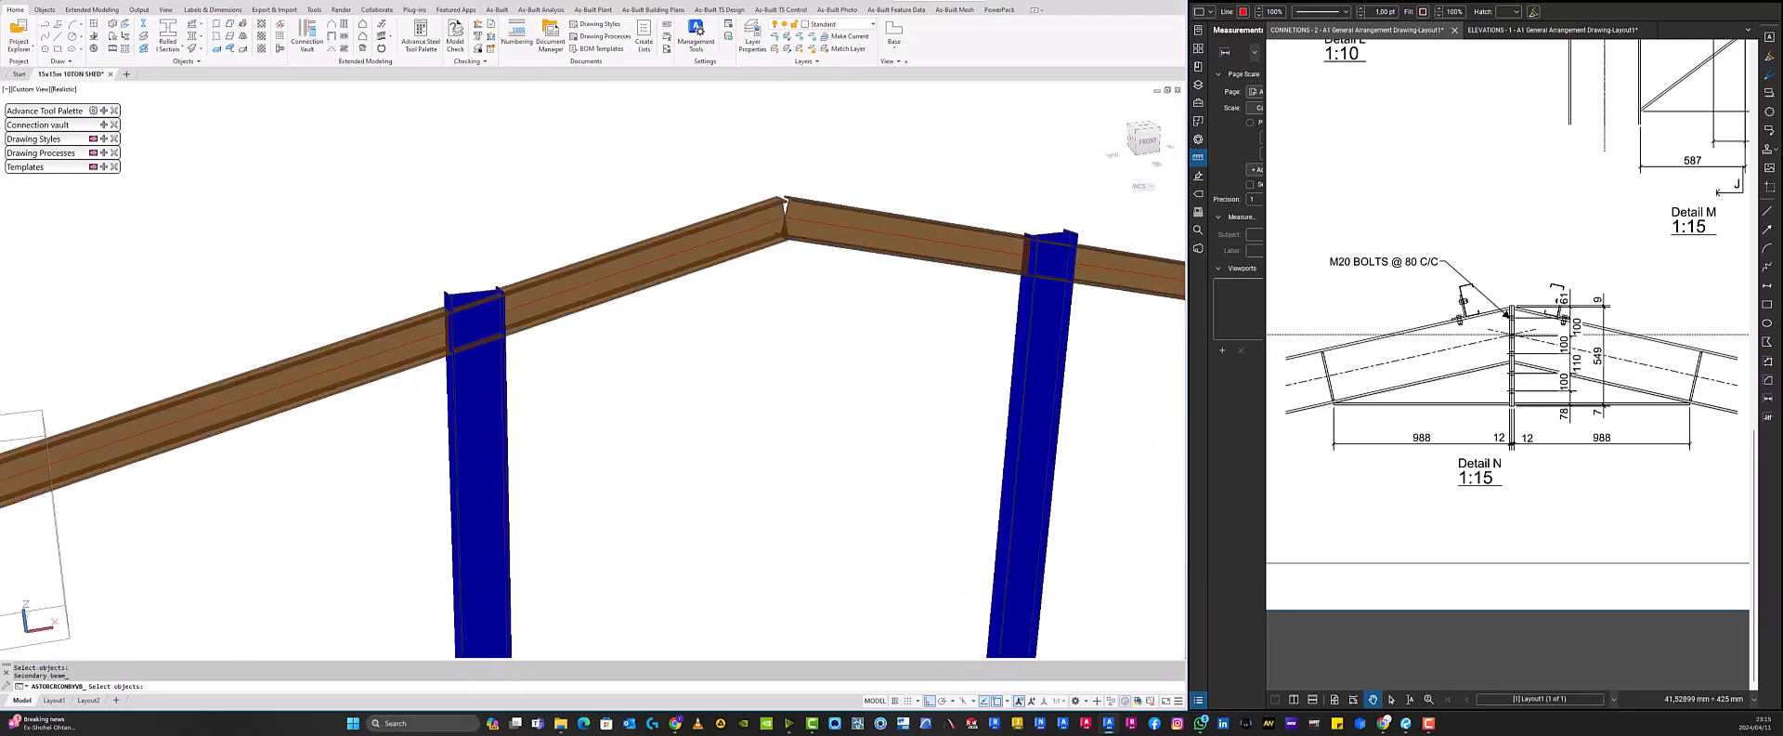
pyautogui.click(834, 223)
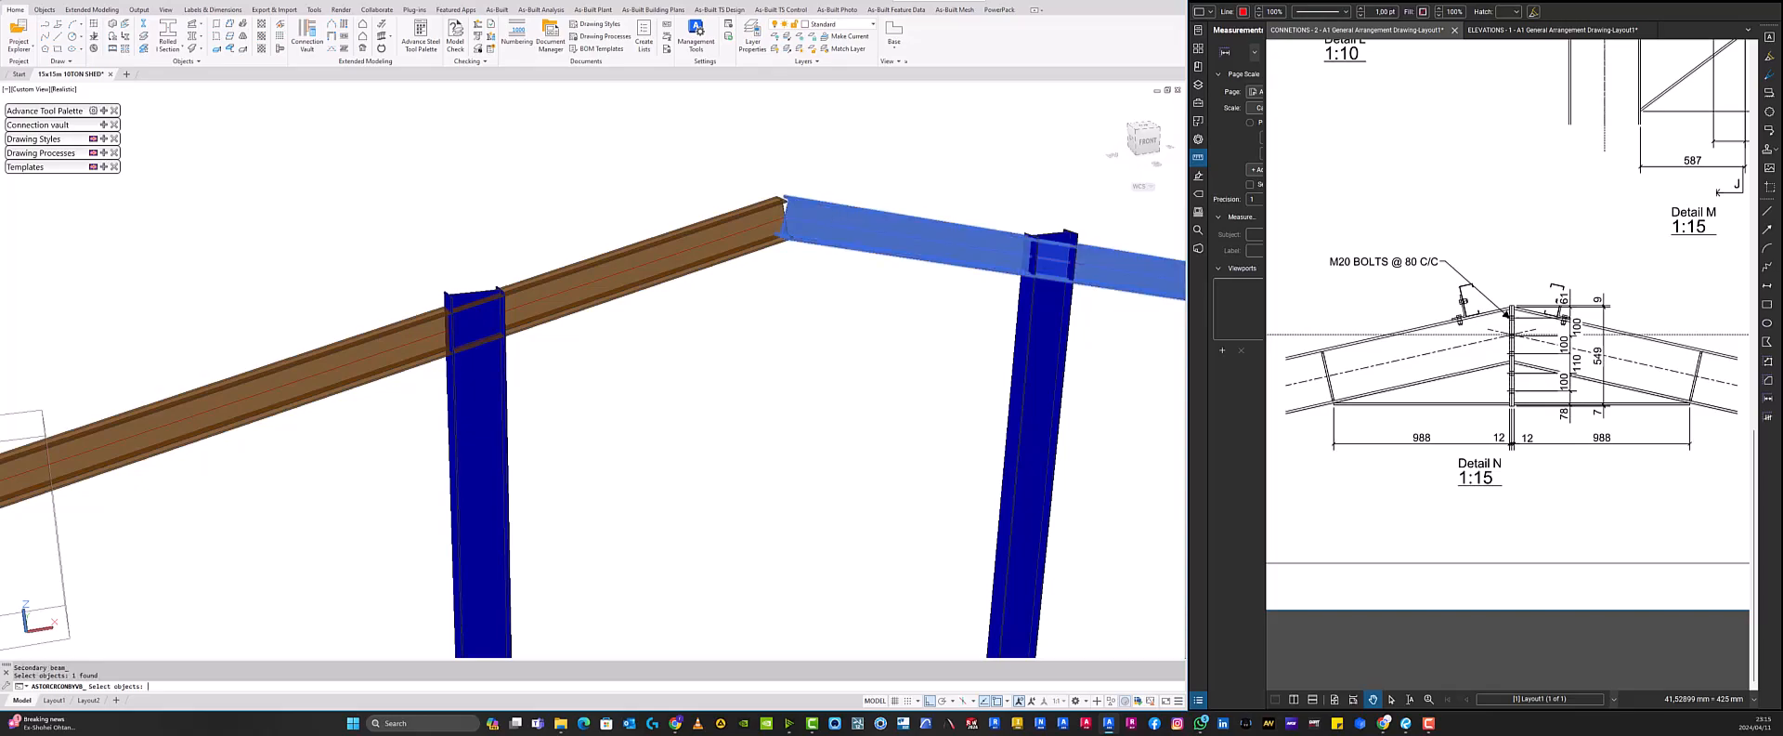
pyautogui.press('Return')
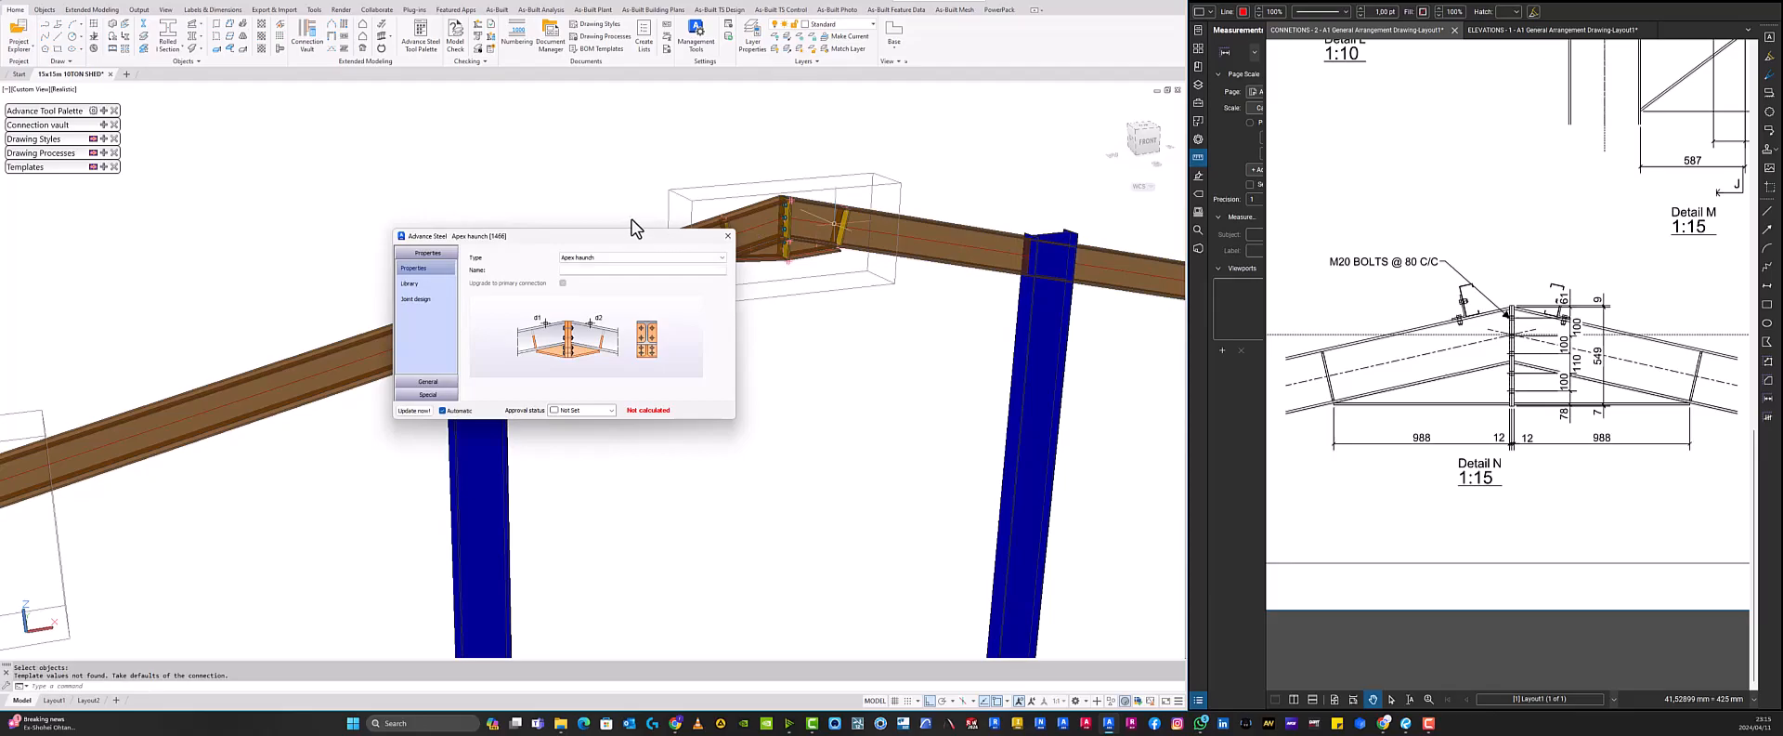
# - Move the Apex haunch properties dialog aside and zoom in to inspect the new haunch joint at the ridge
pyautogui.moveTo(633, 237); pyautogui.dragTo(523, 201)
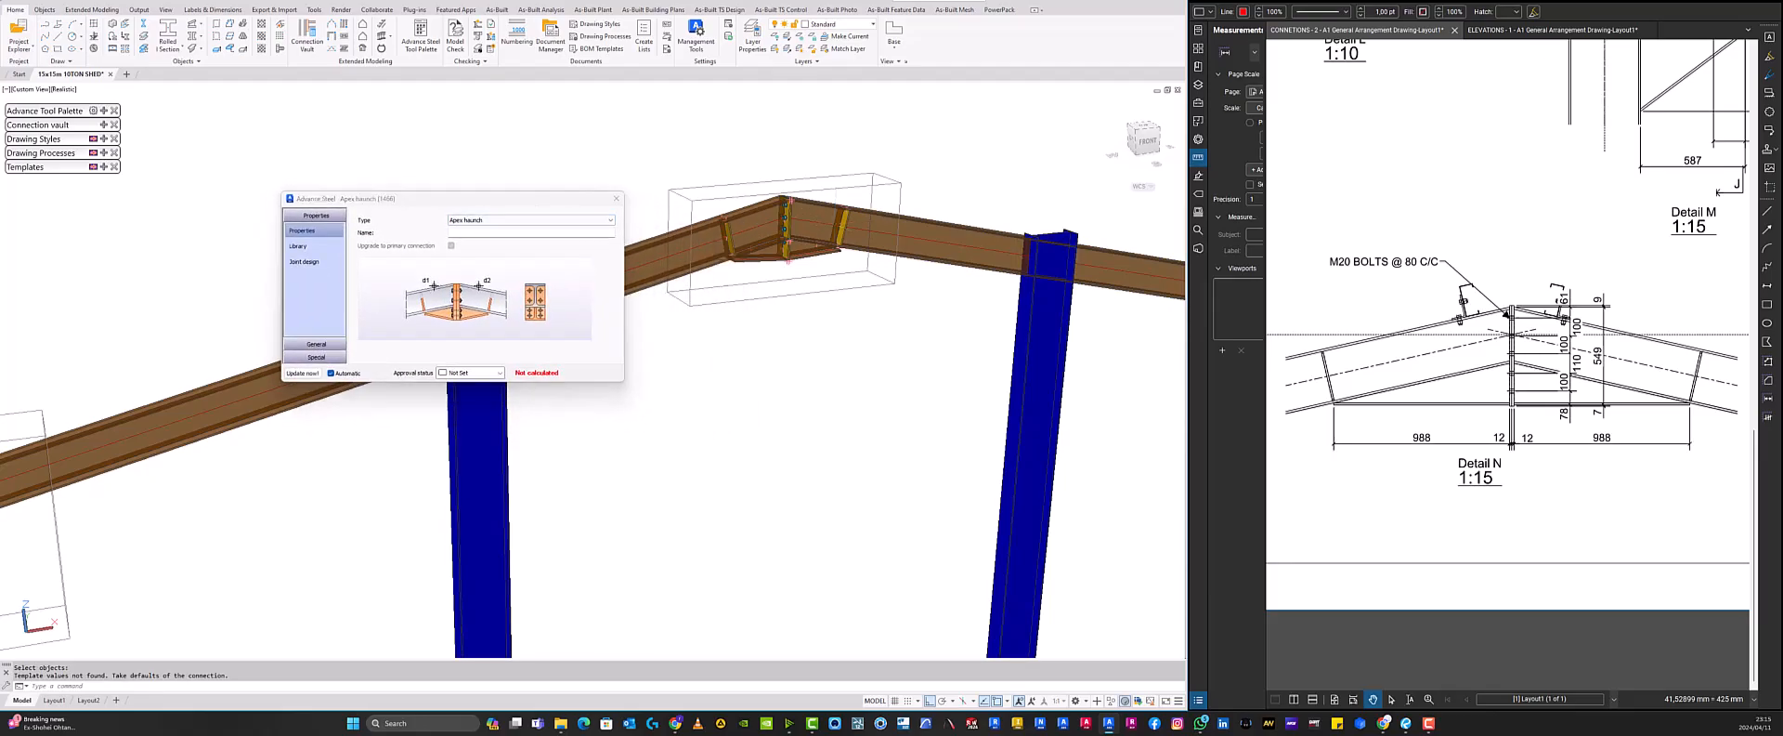
pyautogui.scroll(2, 771, 236)
pyautogui.scroll(4, 776, 237)
pyautogui.moveTo(775, 238); pyautogui.dragTo(680, 341, button='middle')
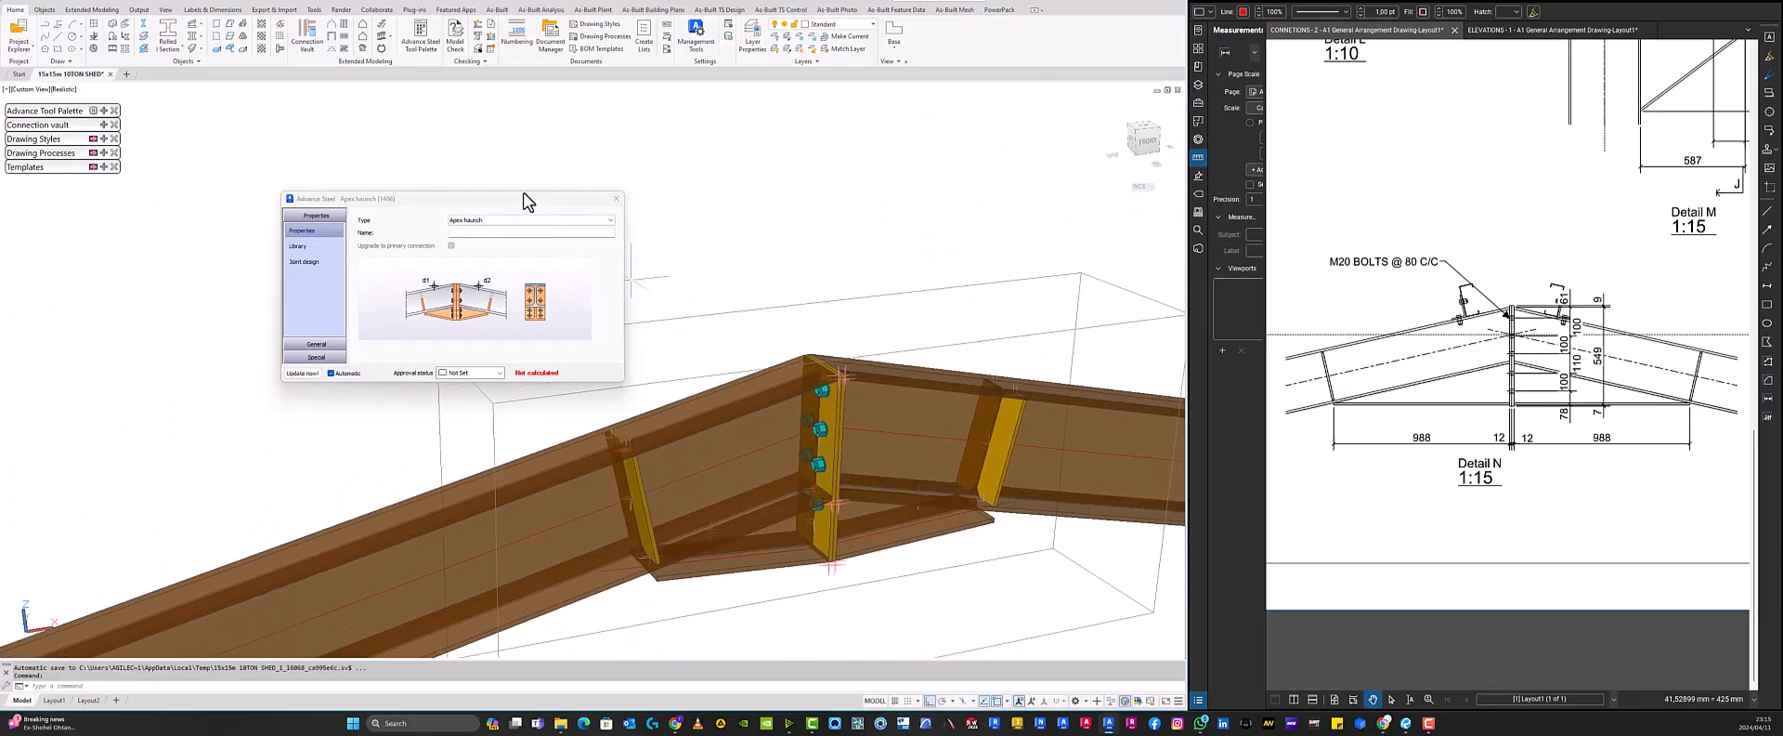
pyautogui.moveTo(515, 198); pyautogui.dragTo(275, 195)
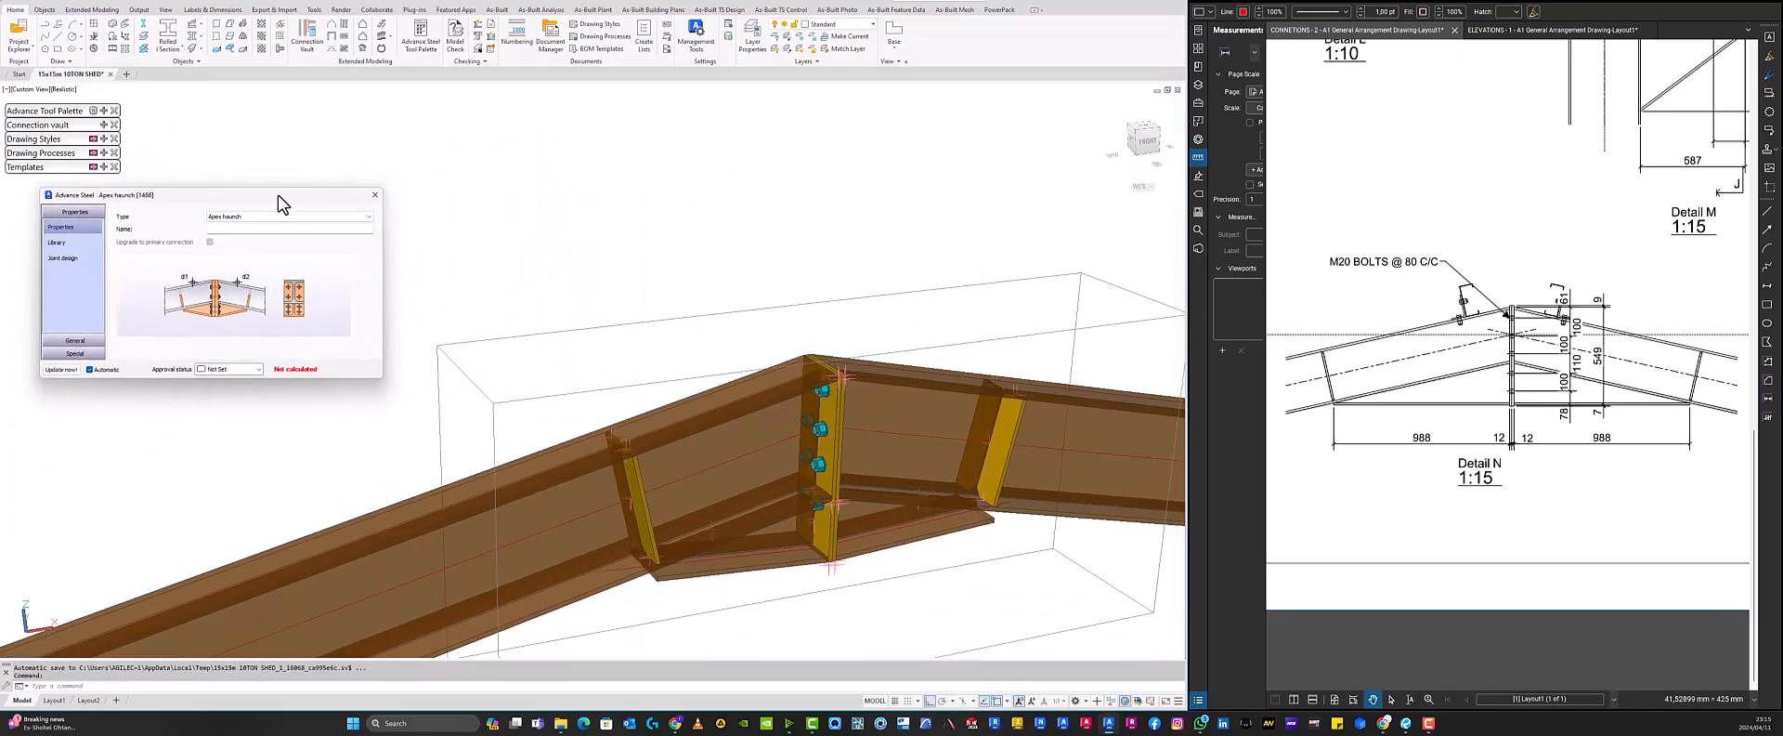
pyautogui.scroll(-3, 641, 378)
pyautogui.moveTo(771, 496); pyautogui.dragTo(763, 331, button='middle')
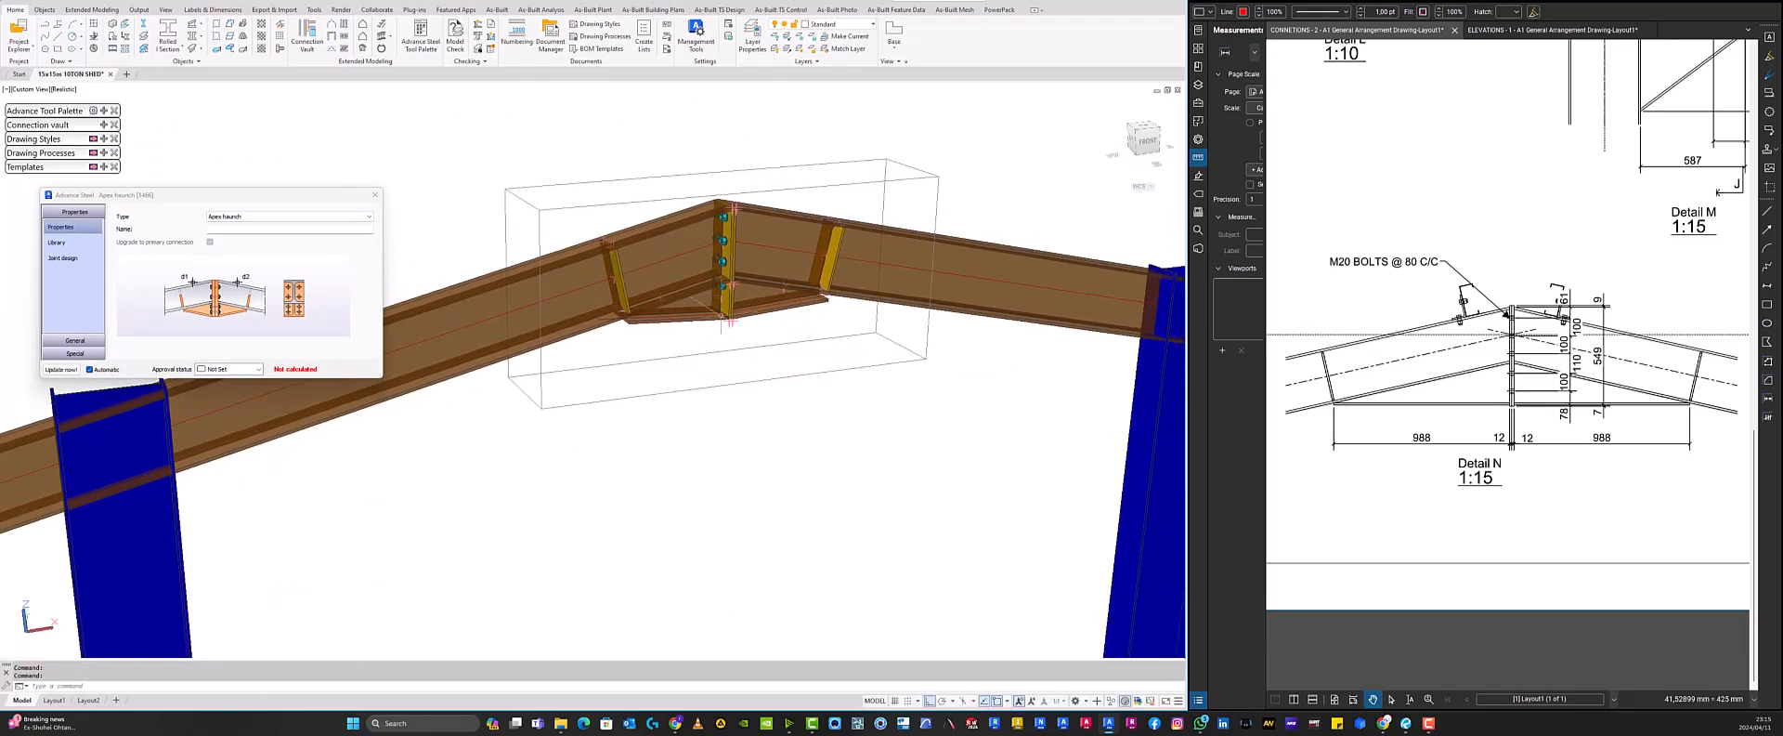
# - Open the Apex haunch end plate settings and set the end plate thickness to 12 mm
pyautogui.click(243, 217)
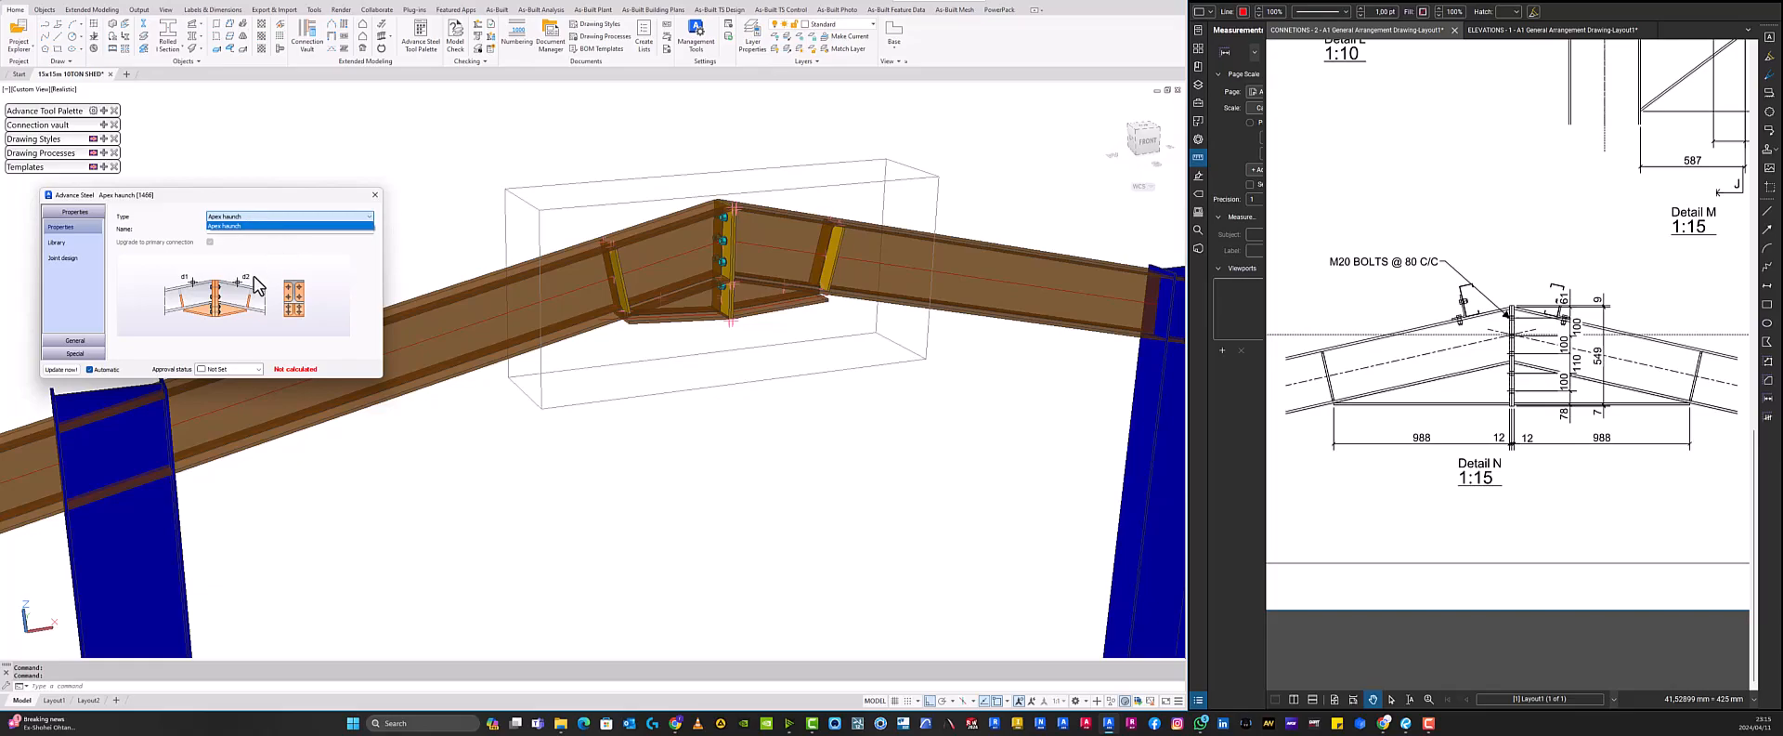
pyautogui.click(71, 303)
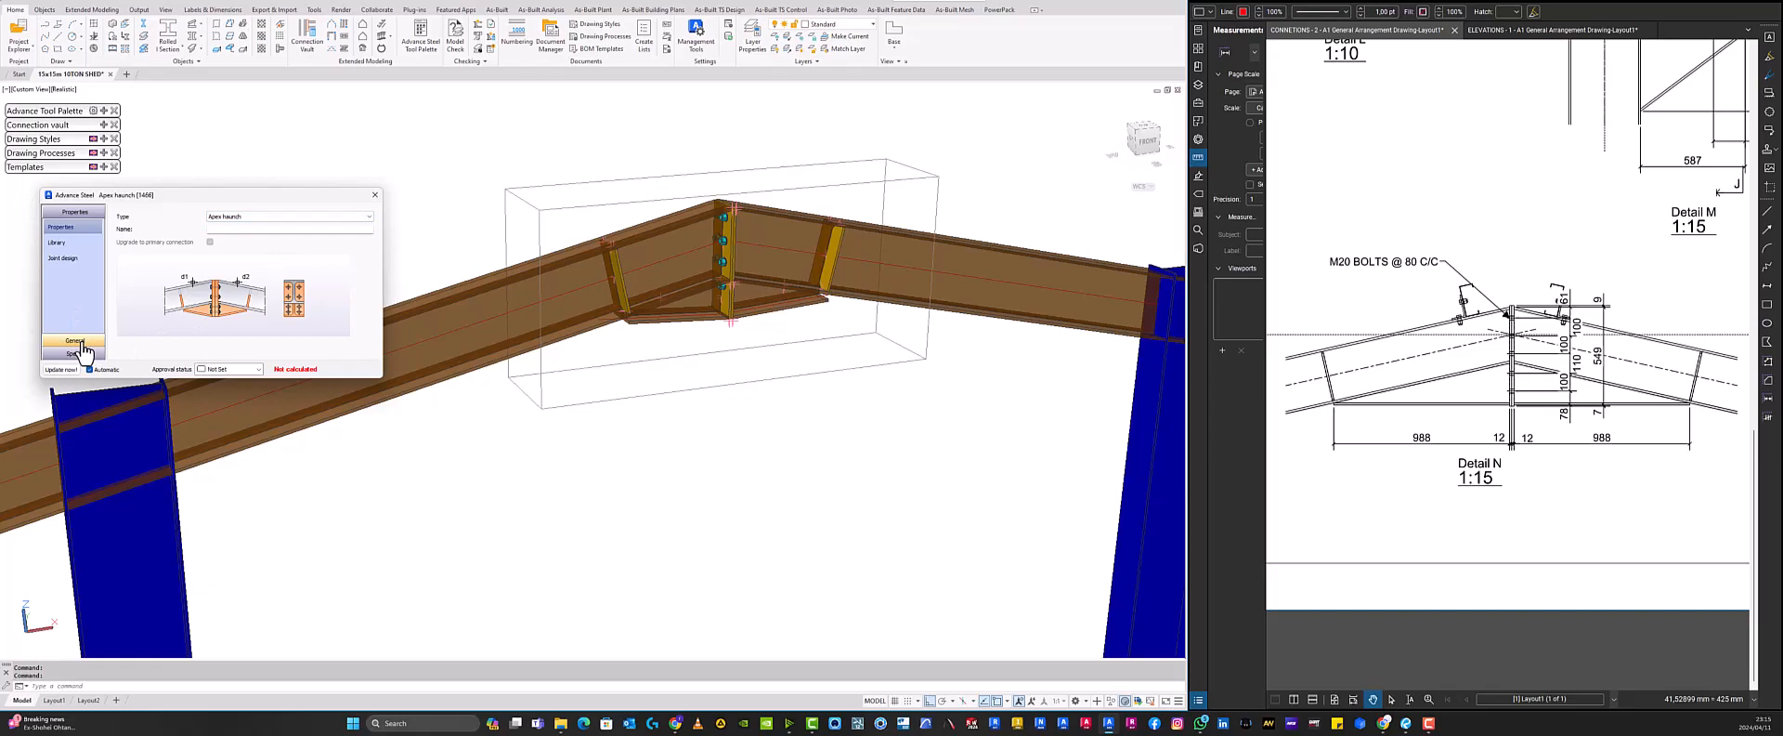
pyautogui.click(80, 345)
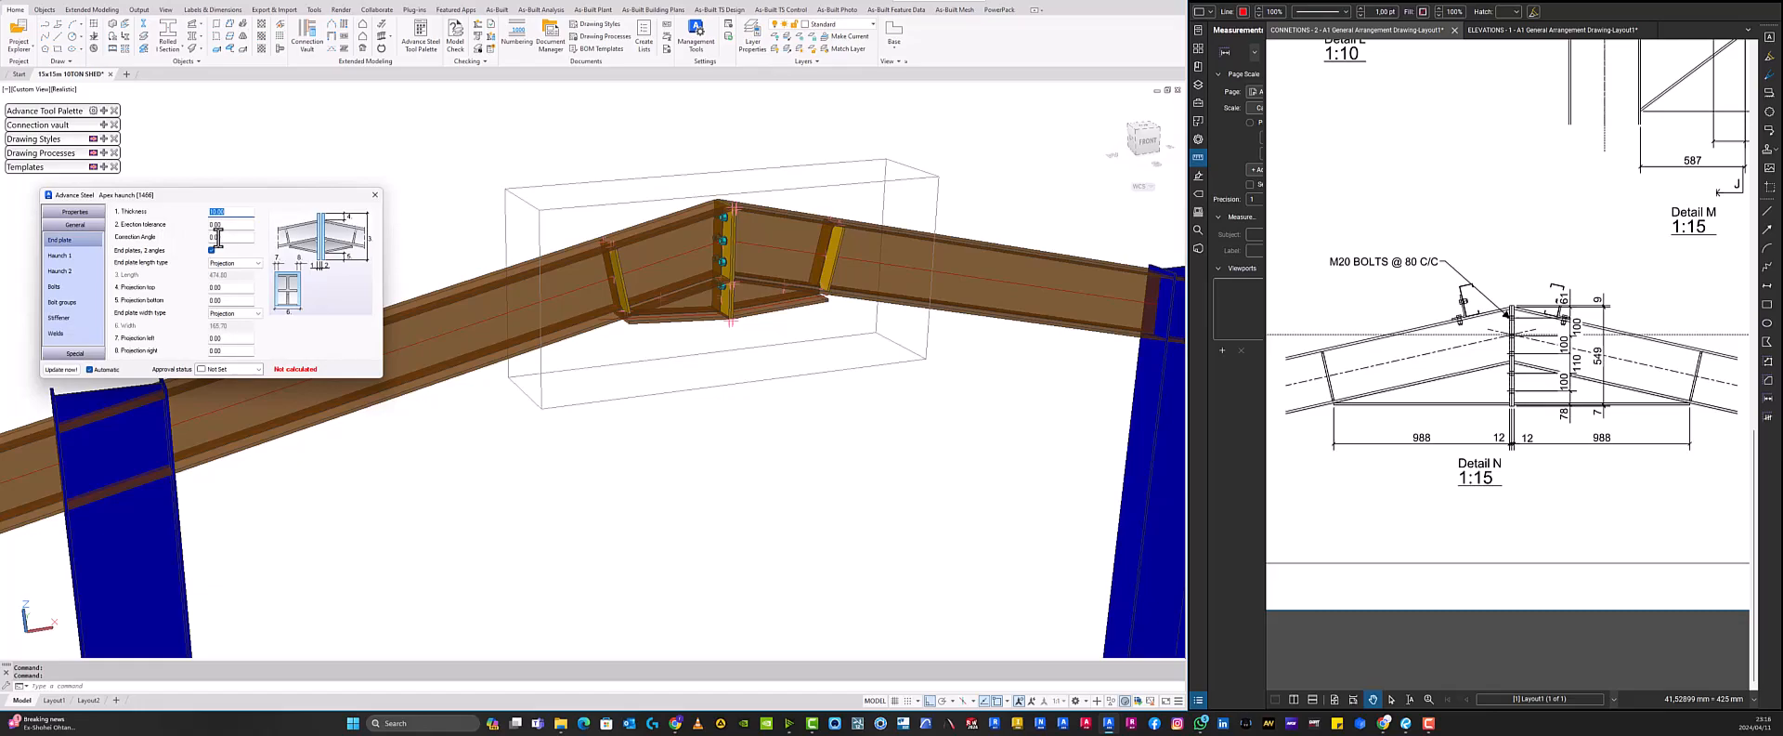
pyautogui.write('12')
pyautogui.press('Return')
# - Browse the elevation and connection reference drawings to review Detail N of the apex haunch
pyautogui.click(1494, 30)
pyautogui.scroll(-2, 1579, 181)
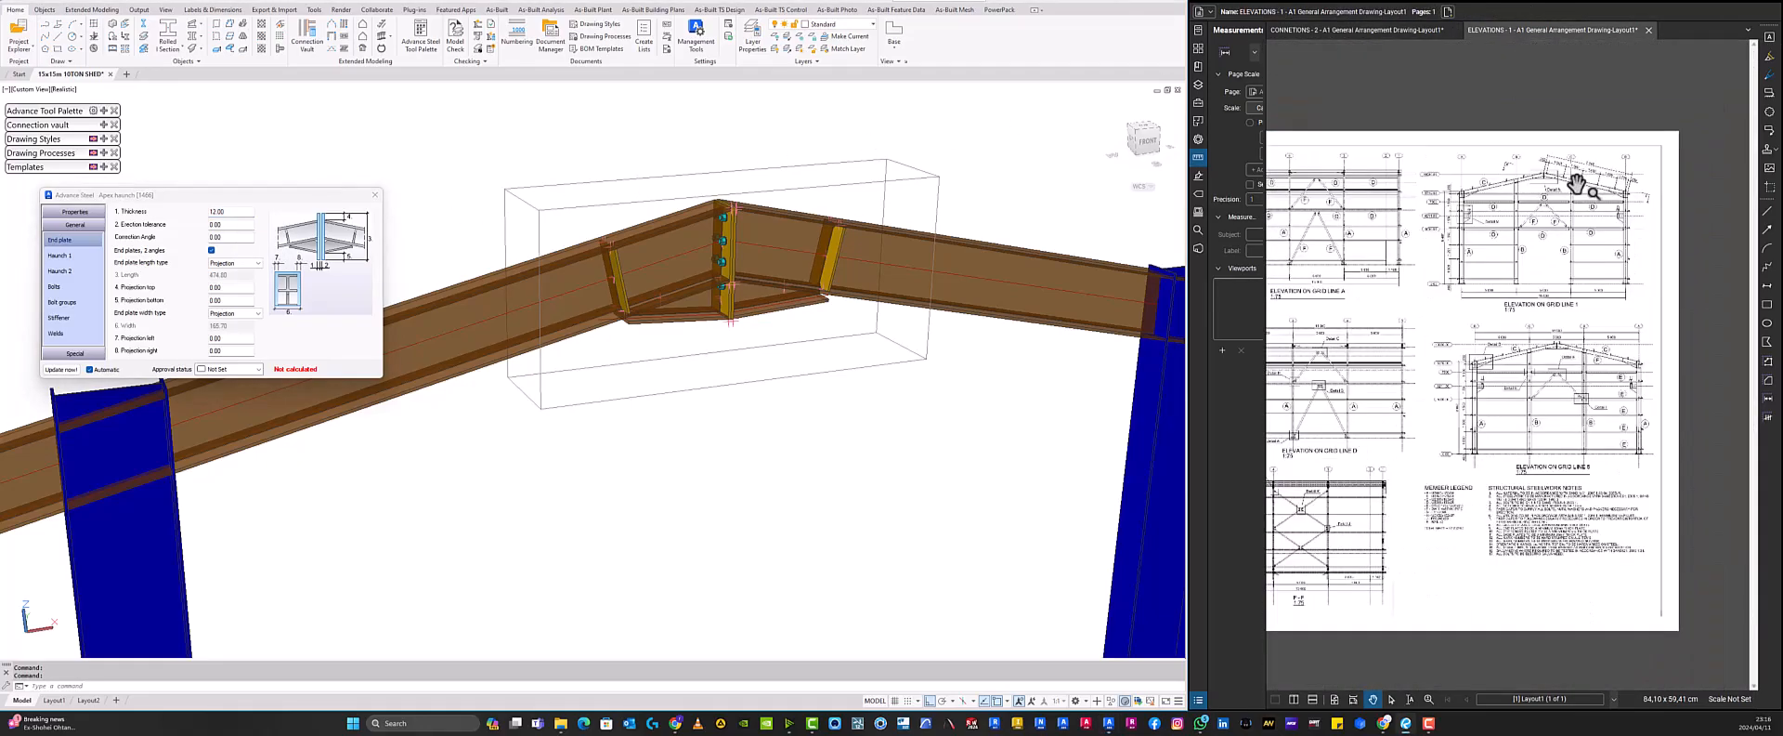
pyautogui.scroll(3, 1478, 490)
pyautogui.scroll(4, 1437, 430)
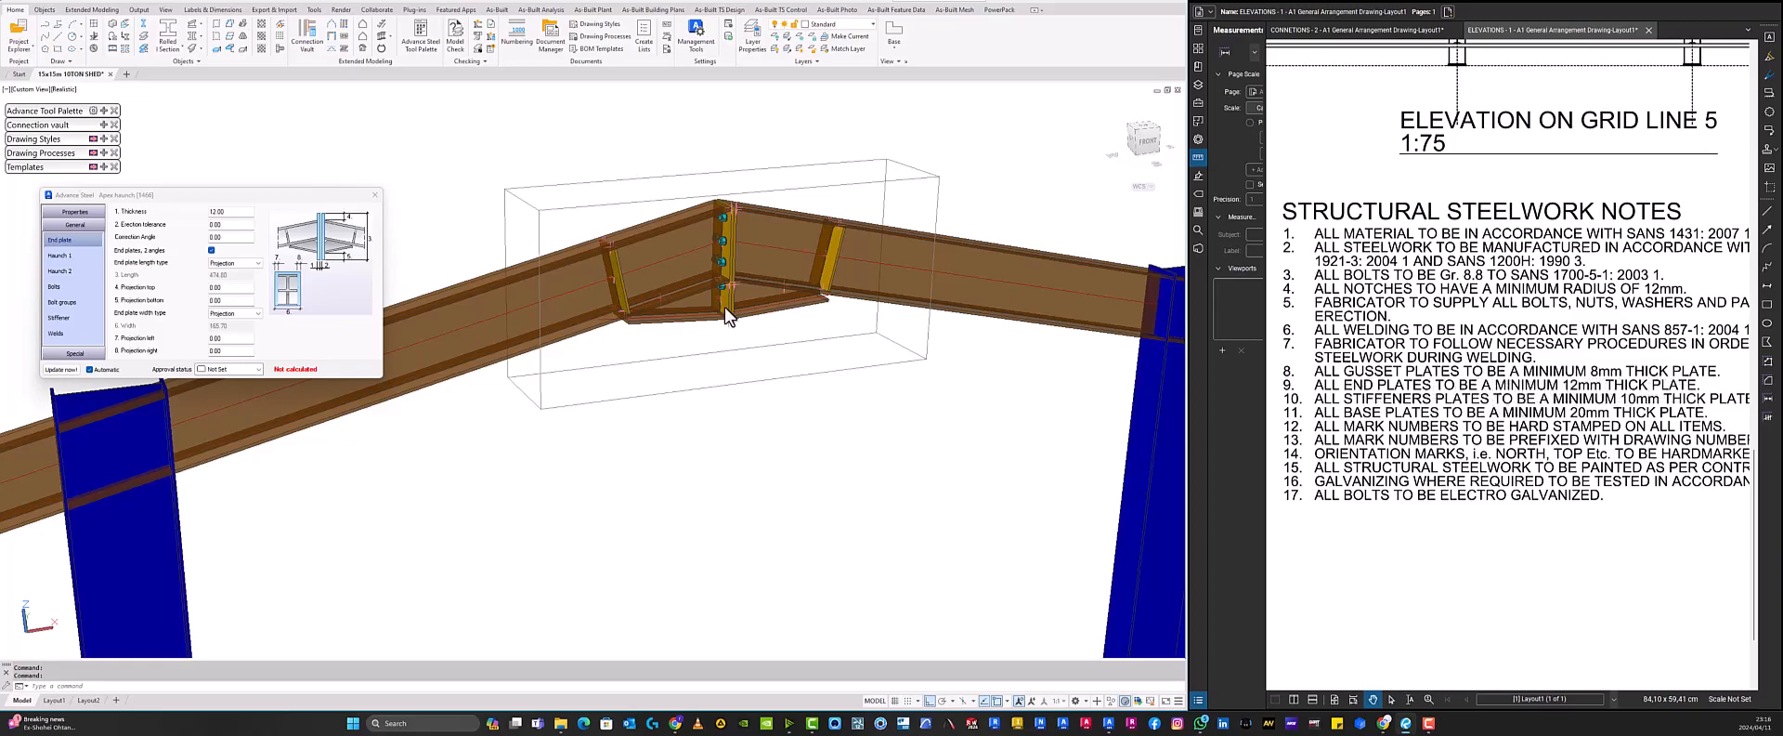
pyautogui.click(1404, 31)
pyautogui.scroll(-5, 1524, 323)
pyautogui.scroll(4, 1381, 445)
pyautogui.scroll(-1, 1462, 412)
pyautogui.moveTo(1462, 412); pyautogui.dragTo(1441, 407)
pyautogui.scroll(1, 1428, 402)
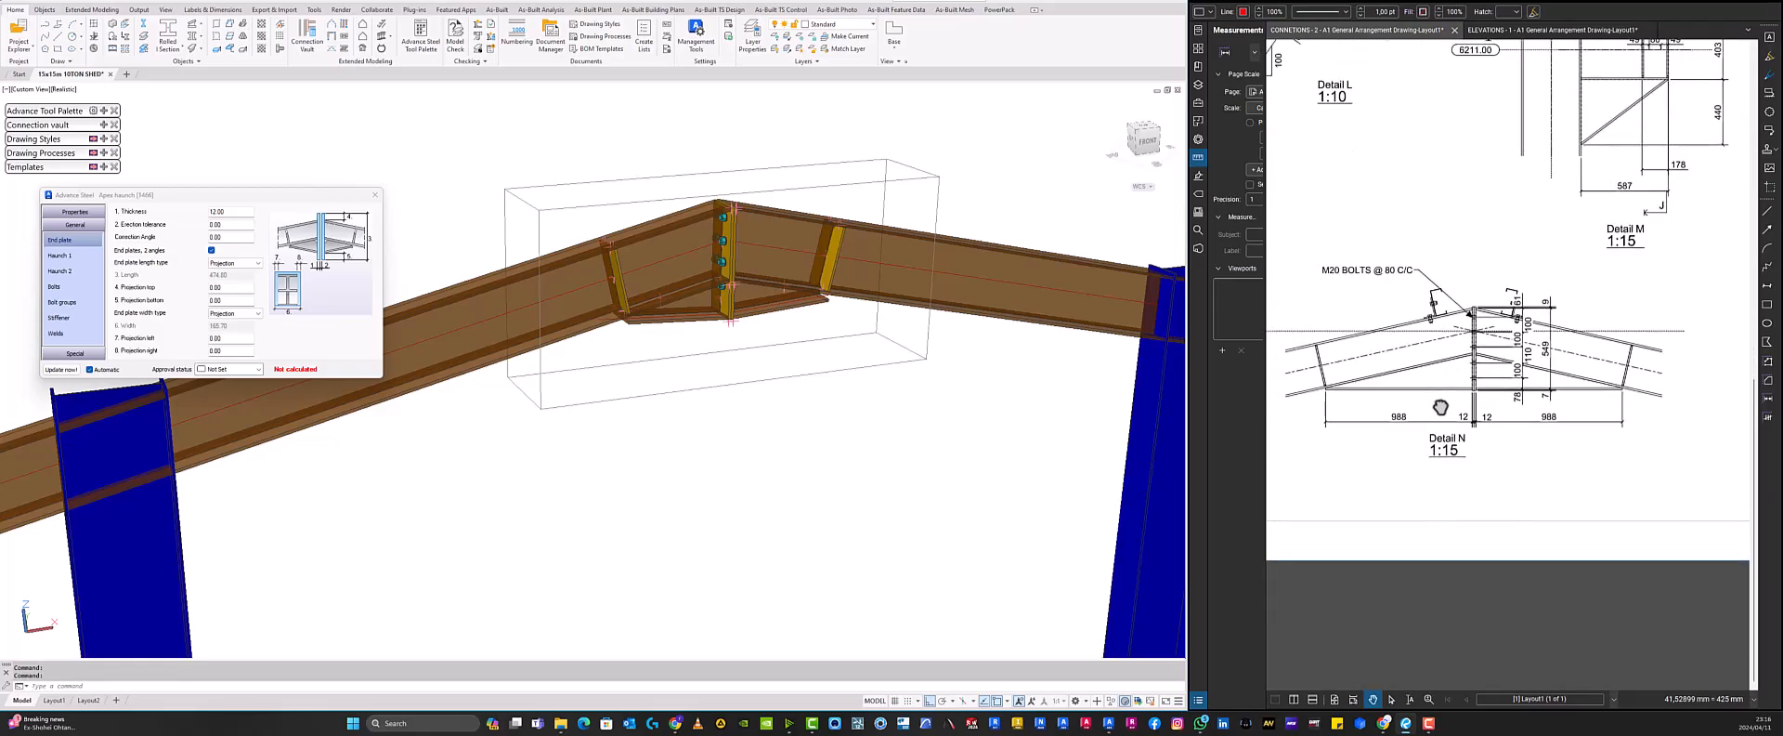
pyautogui.scroll(1, 1440, 406)
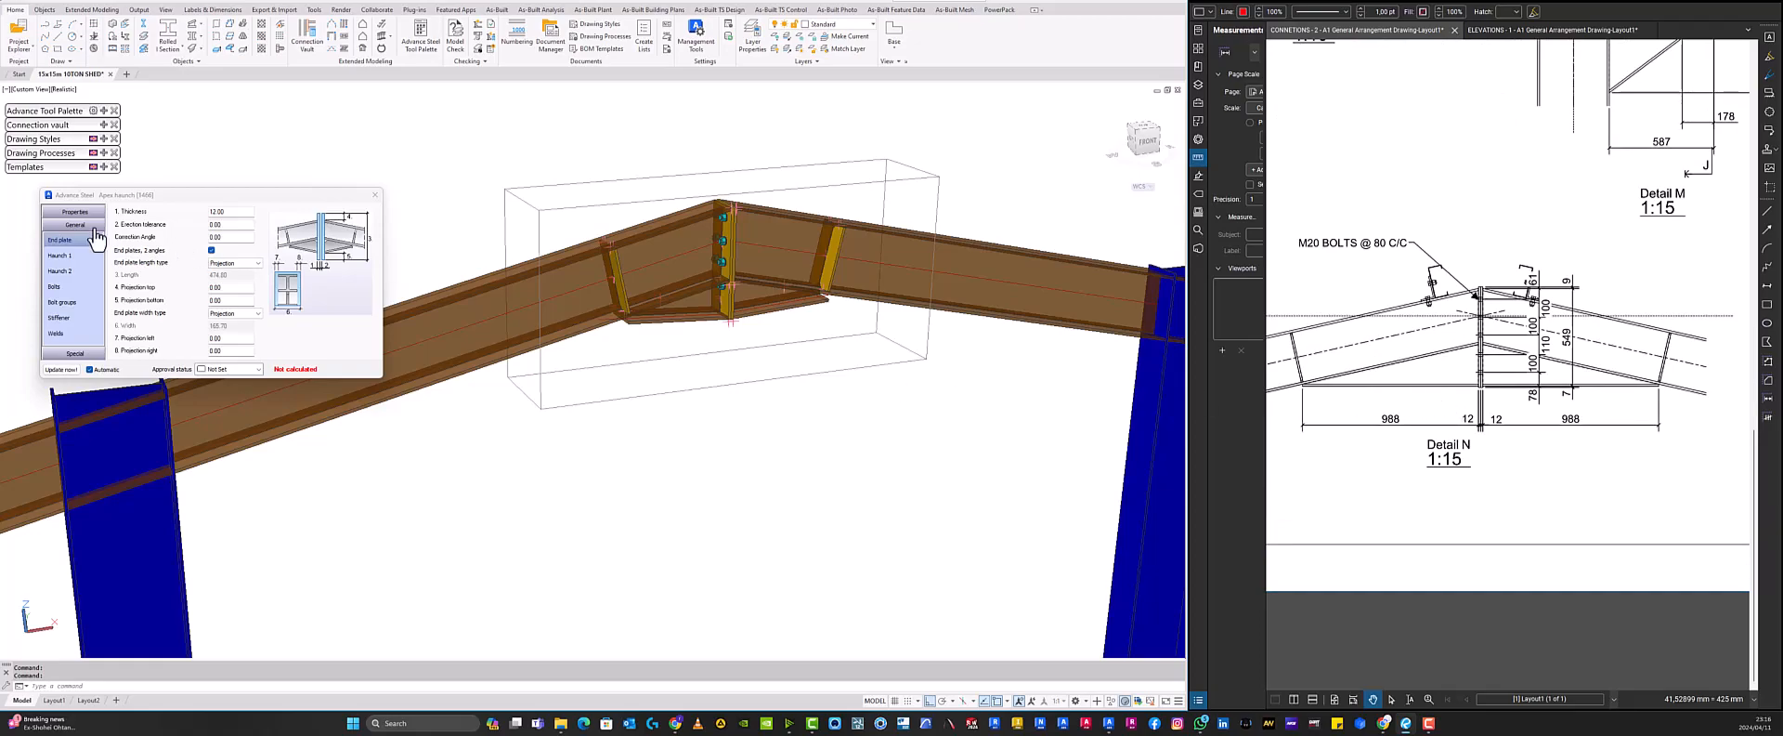
# - Set the end plate erection tolerance to 2 mm
pyautogui.doubleClick(217, 225)
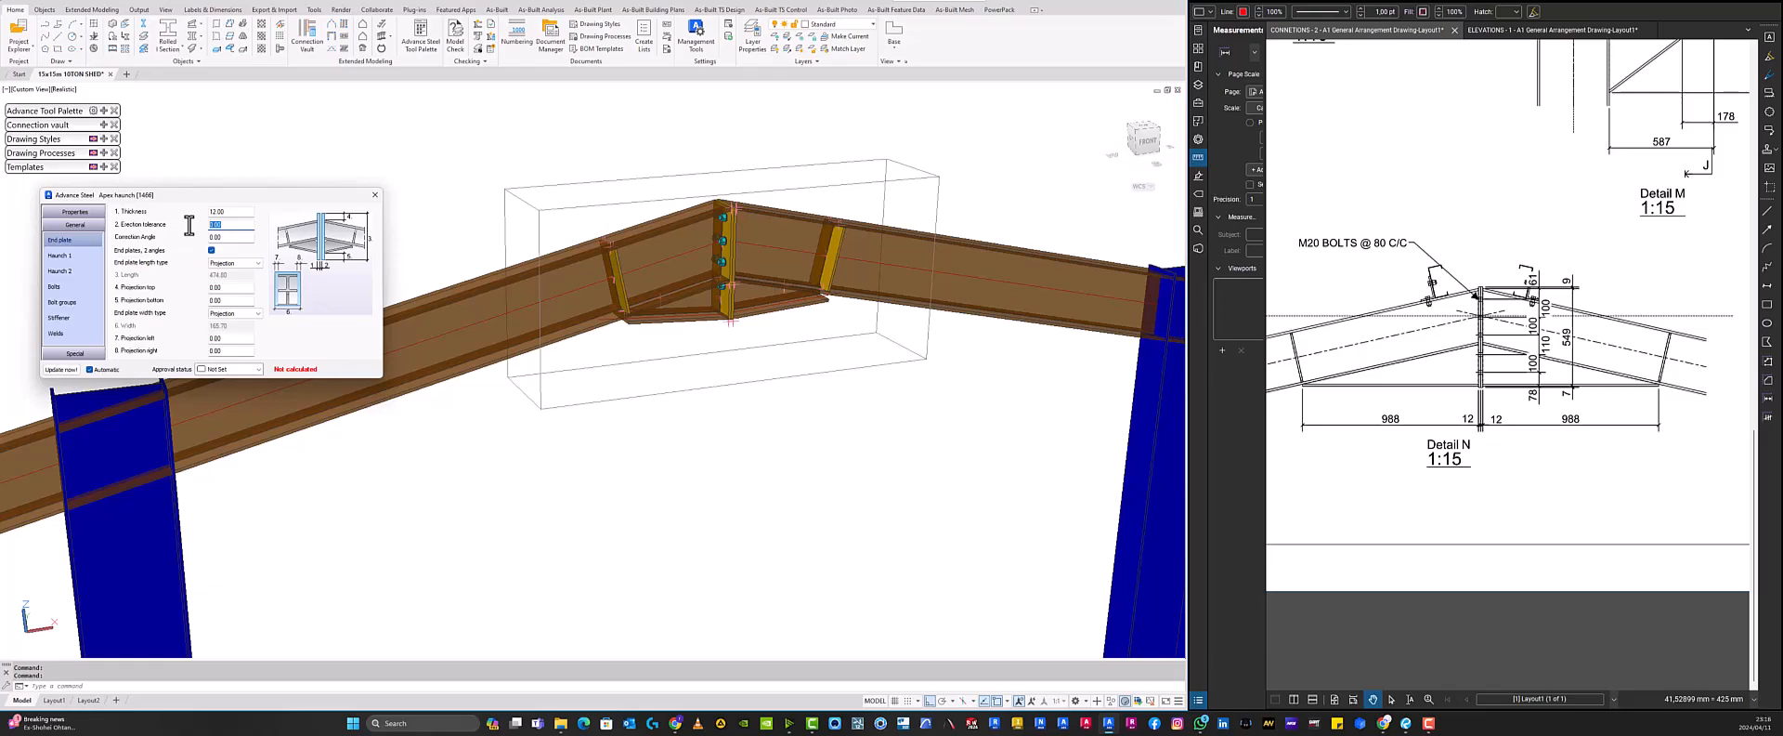
pyautogui.write('2')
pyautogui.press('Return')
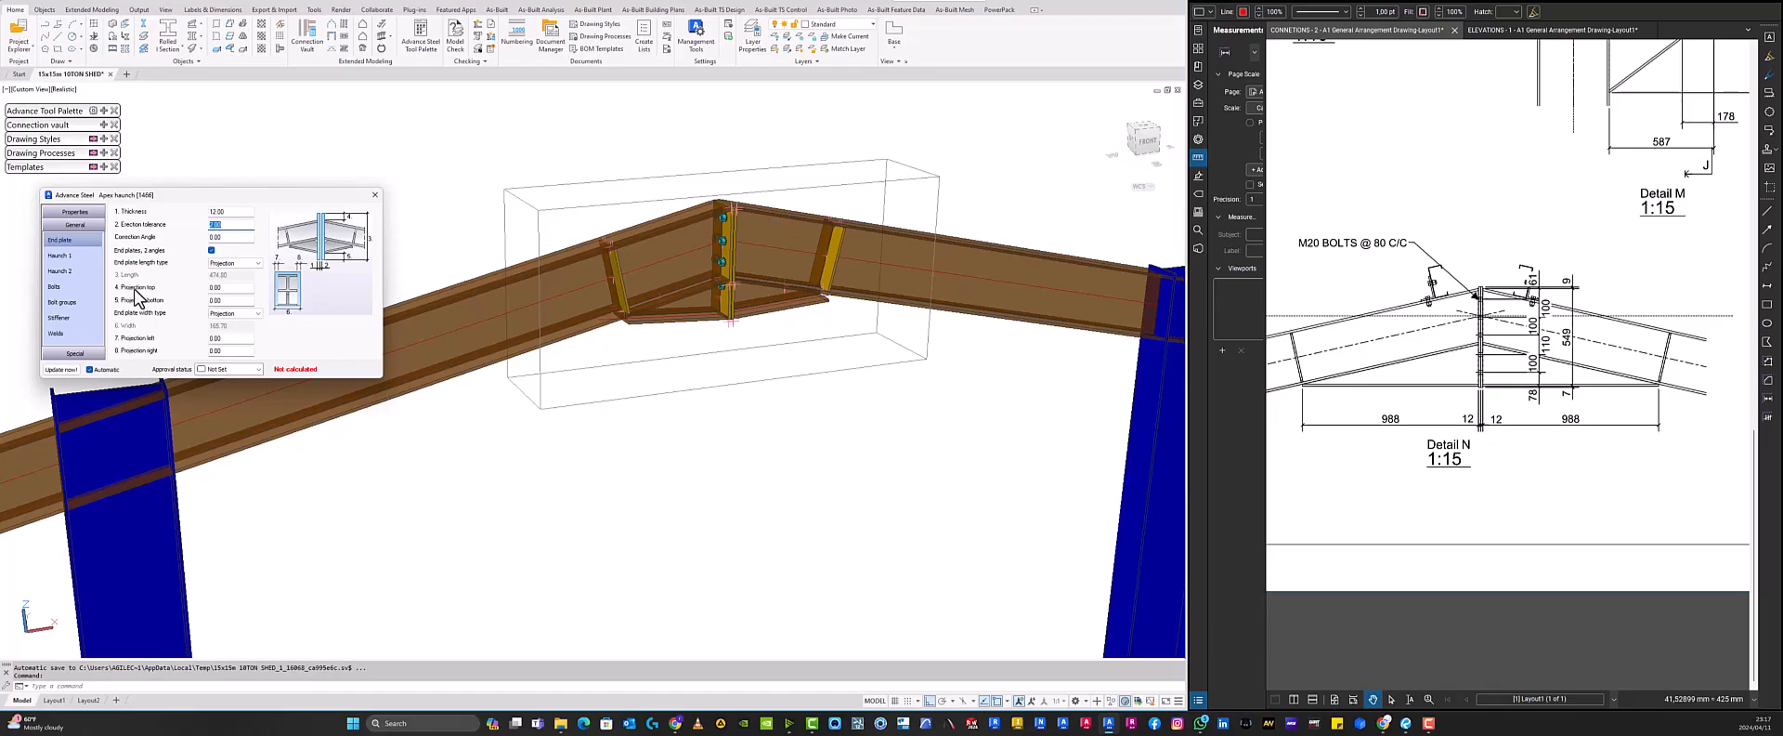
# - Set the end plate's top and bottom projections to -6 mm, zooming in to check the plate edge at the ridge
pyautogui.click(223, 288)
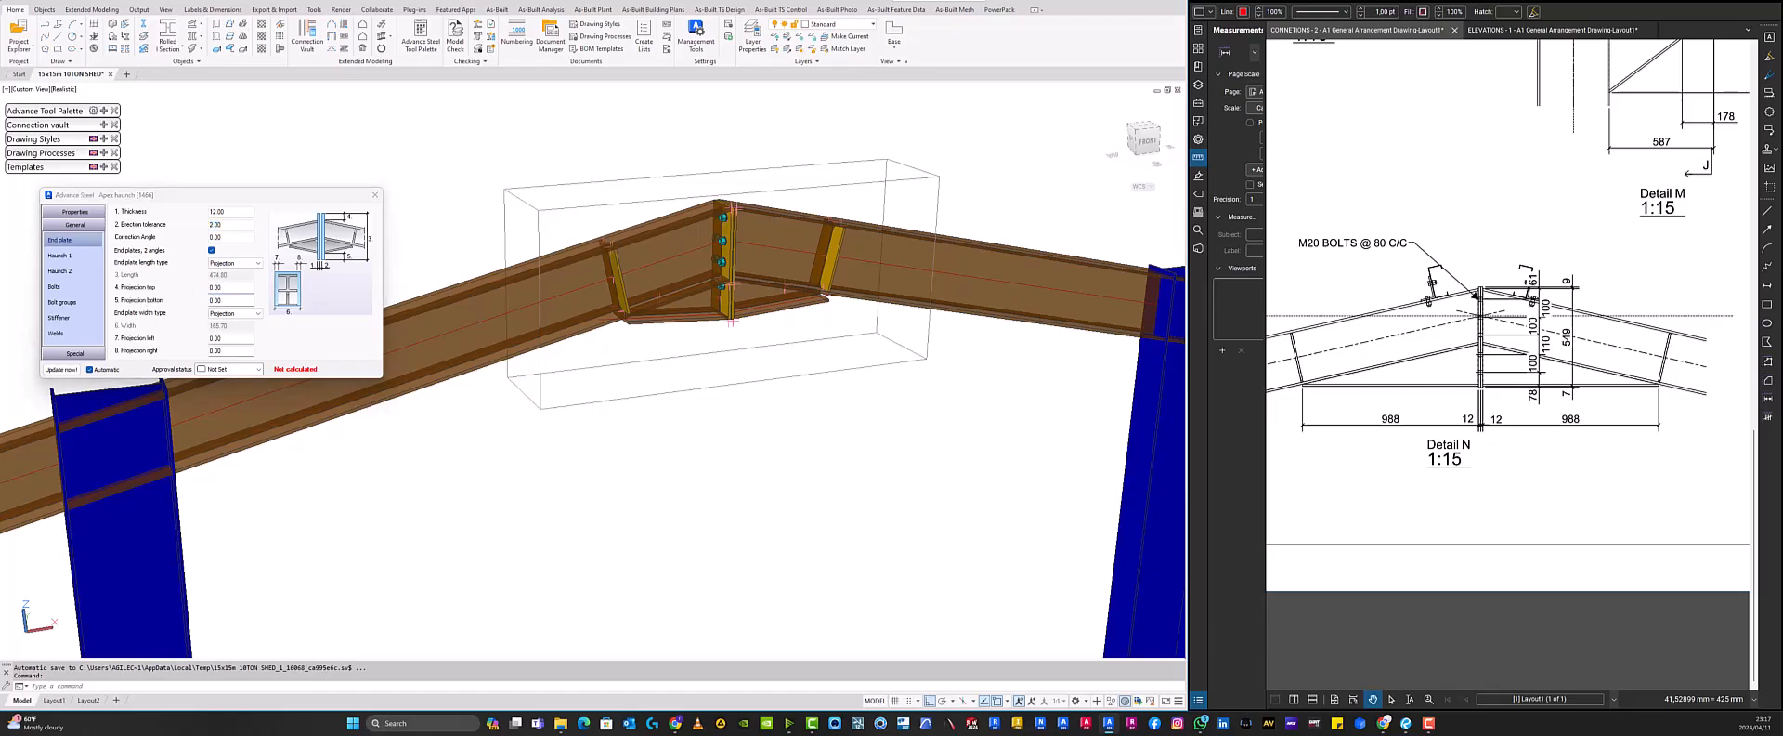
pyautogui.scroll(7, 739, 186)
pyautogui.moveTo(729, 163); pyautogui.dragTo(731, 54, button='middle')
pyautogui.click(238, 303)
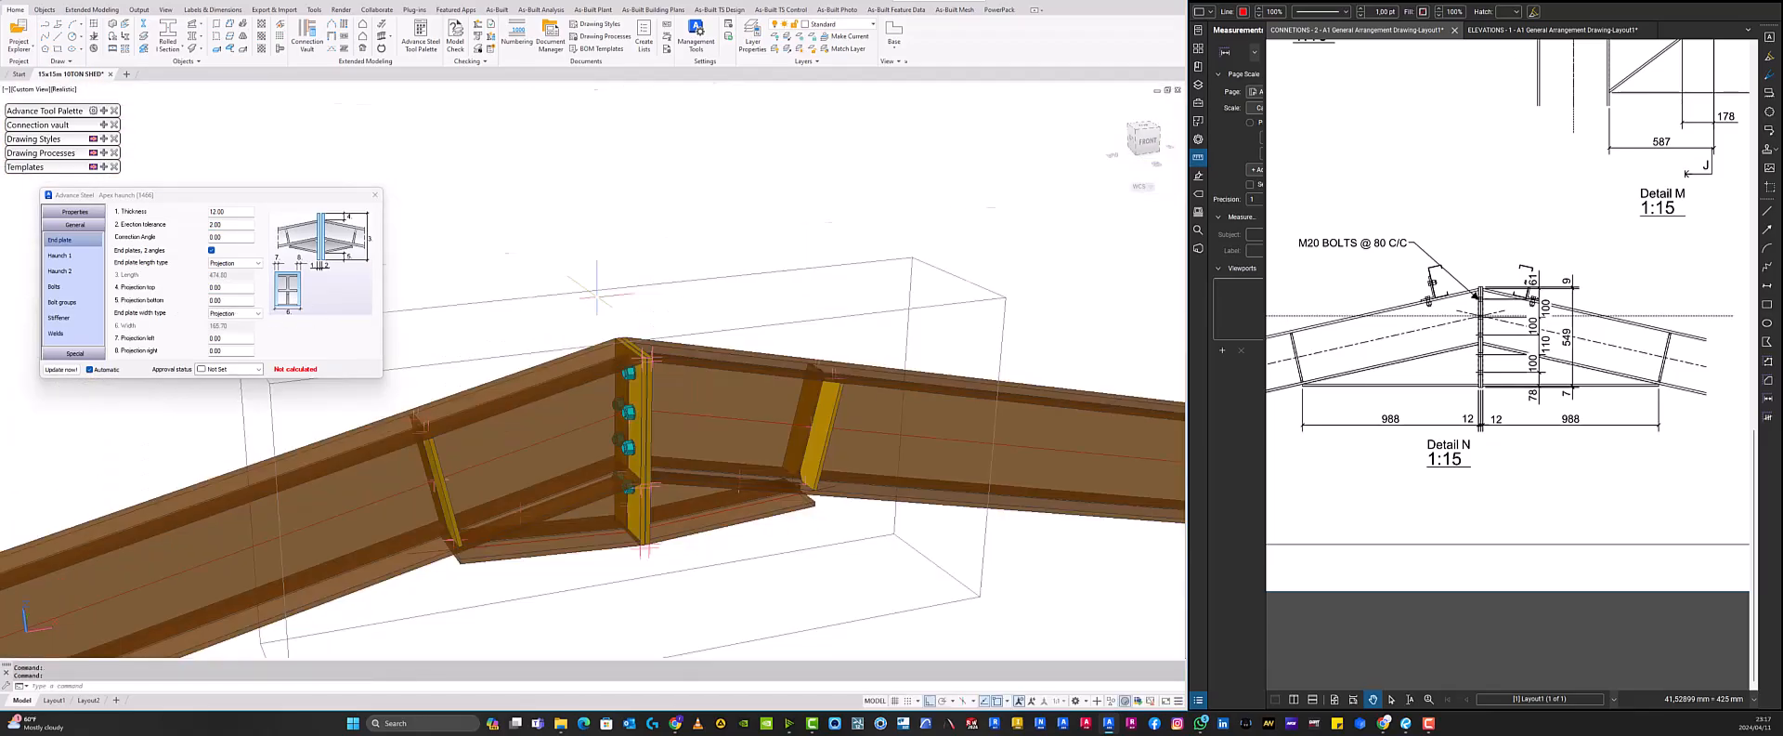
pyautogui.doubleClick(243, 287)
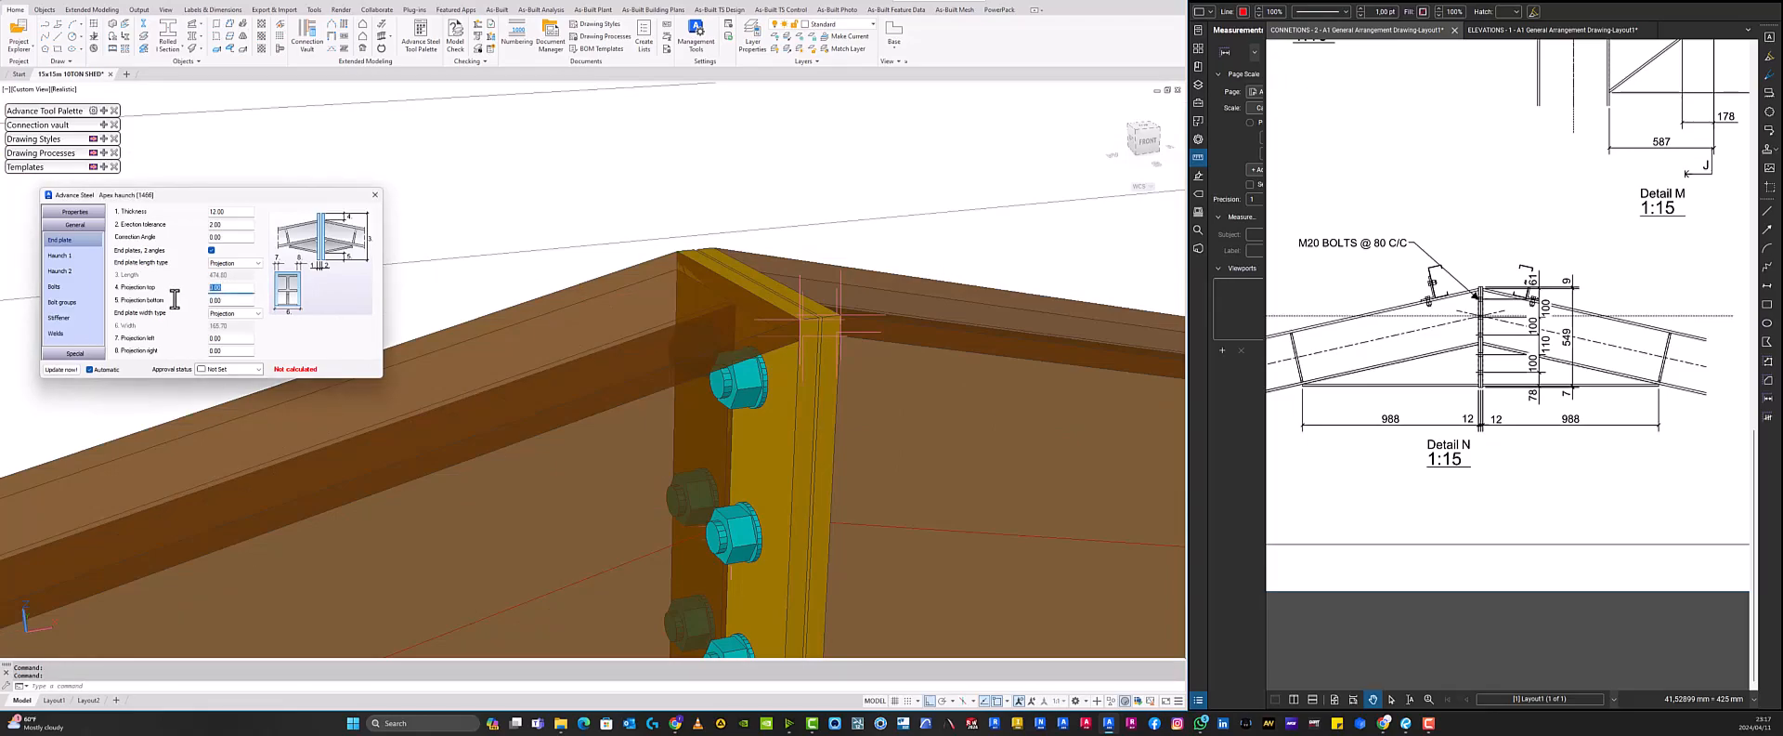
pyautogui.press('Return')
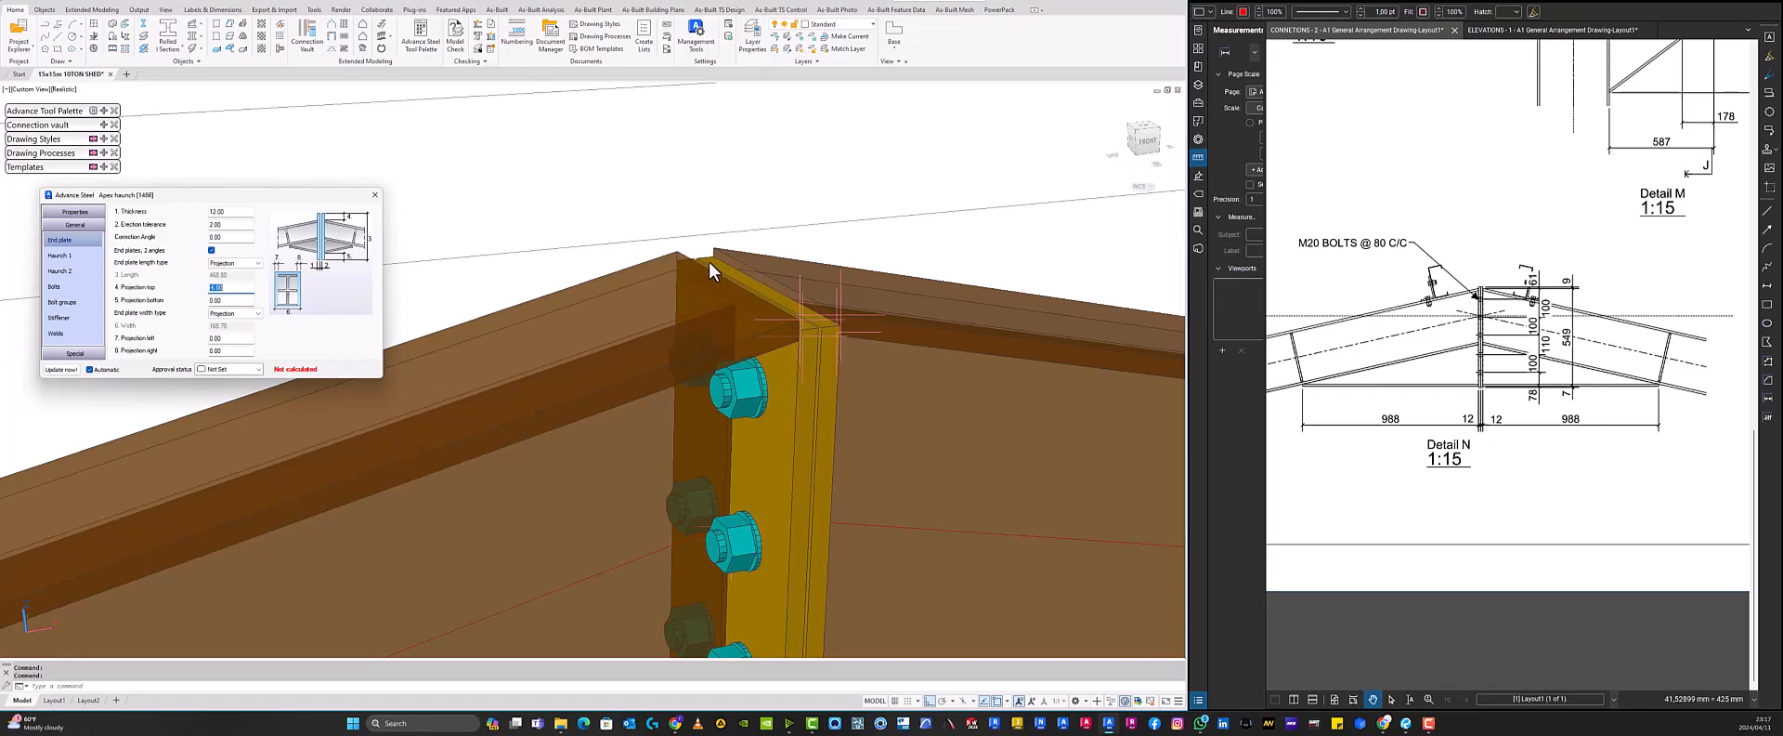
pyautogui.scroll(-6, 741, 249)
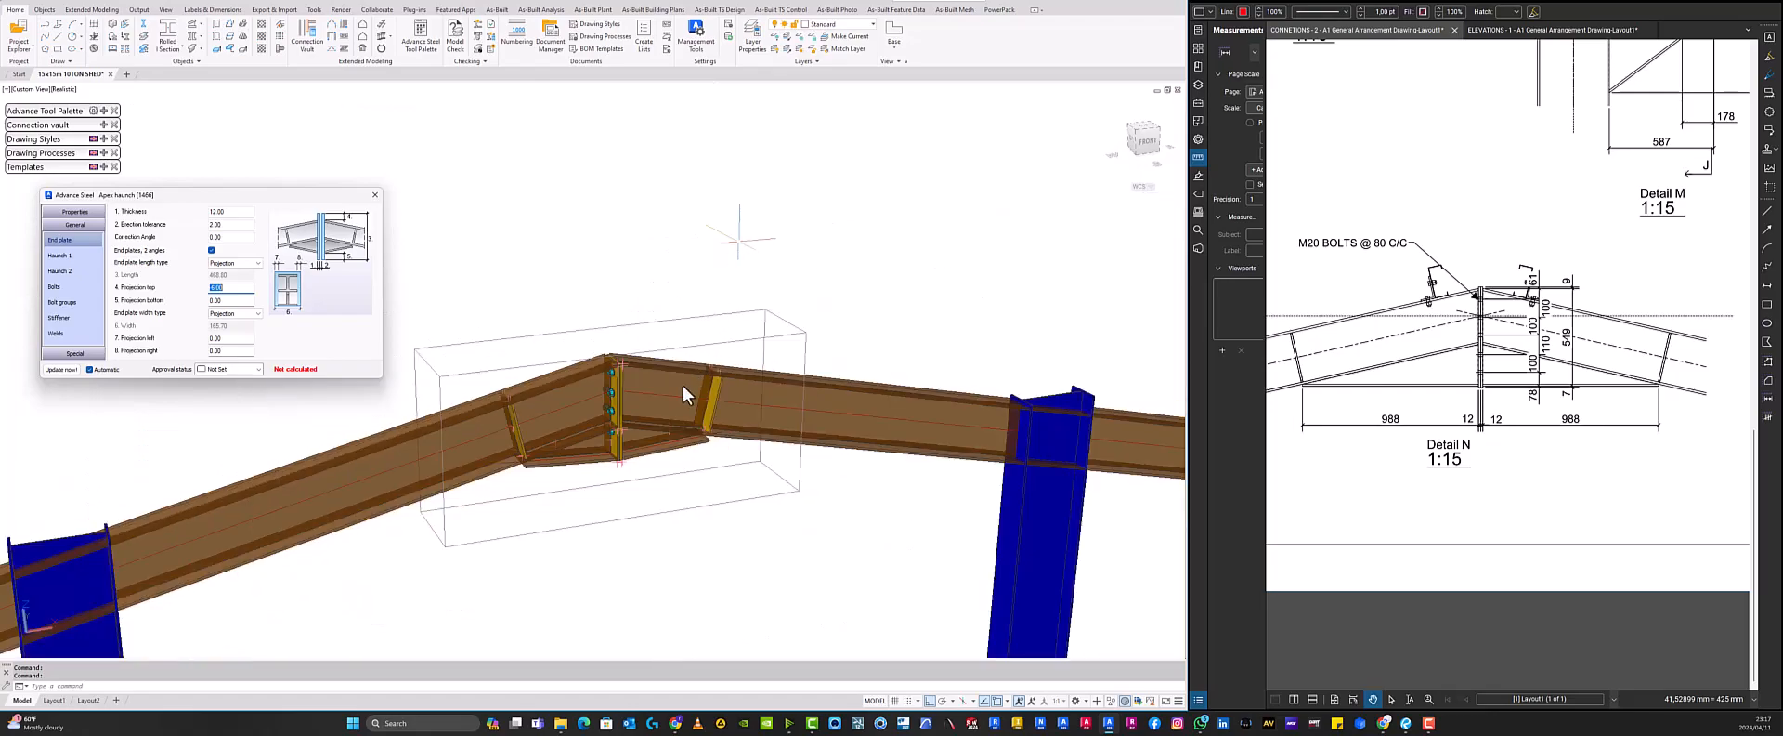
pyautogui.moveTo(632, 463); pyautogui.dragTo(719, 335, button='middle')
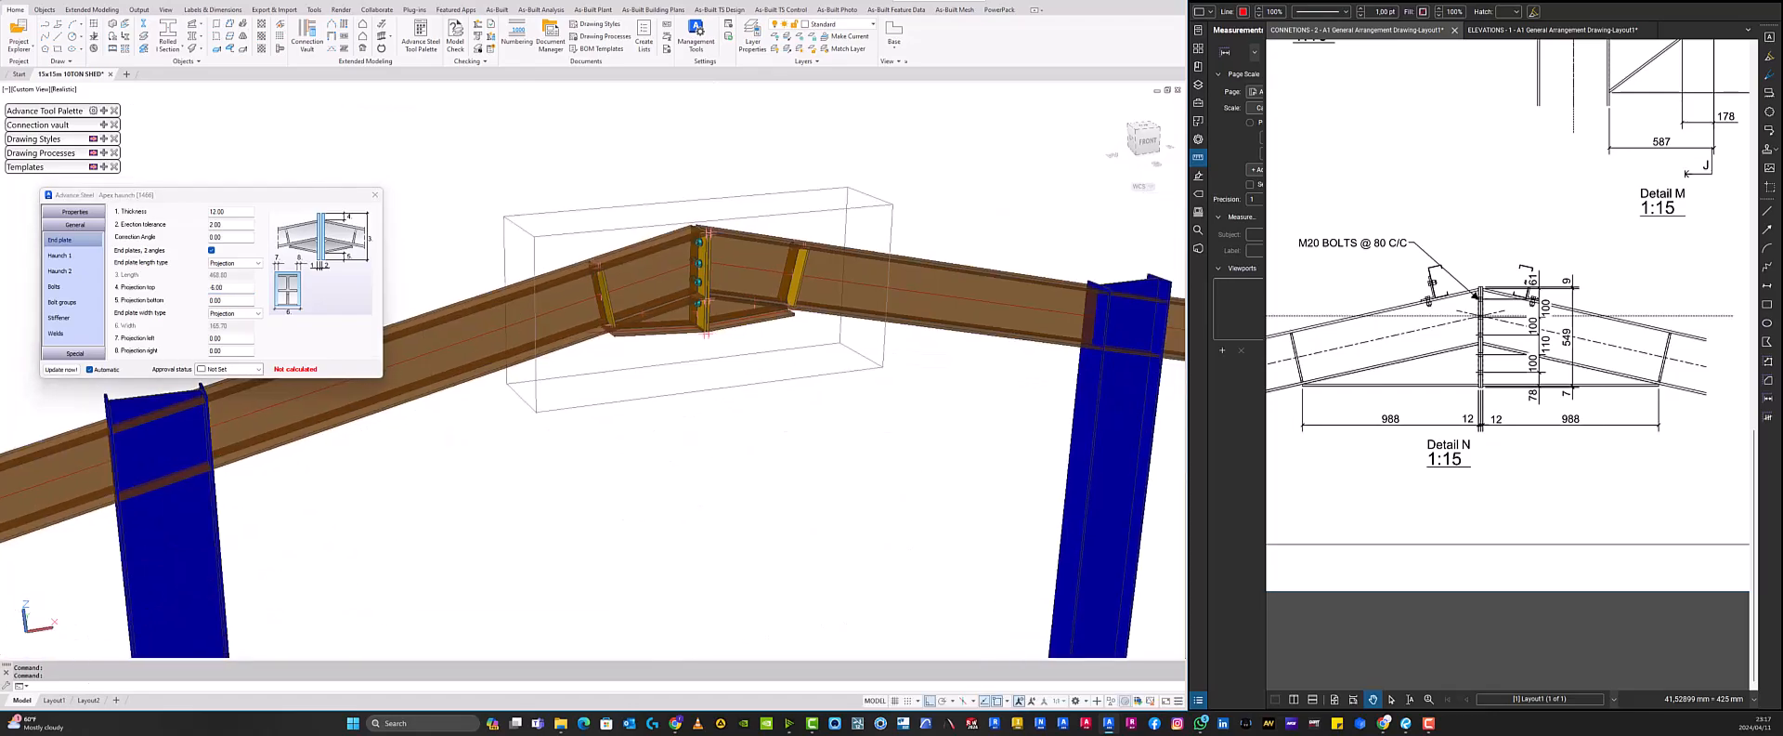
pyautogui.scroll(2, 766, 342)
pyautogui.scroll(5, 767, 341)
pyautogui.moveTo(898, 242); pyautogui.dragTo(735, 325, button='middle')
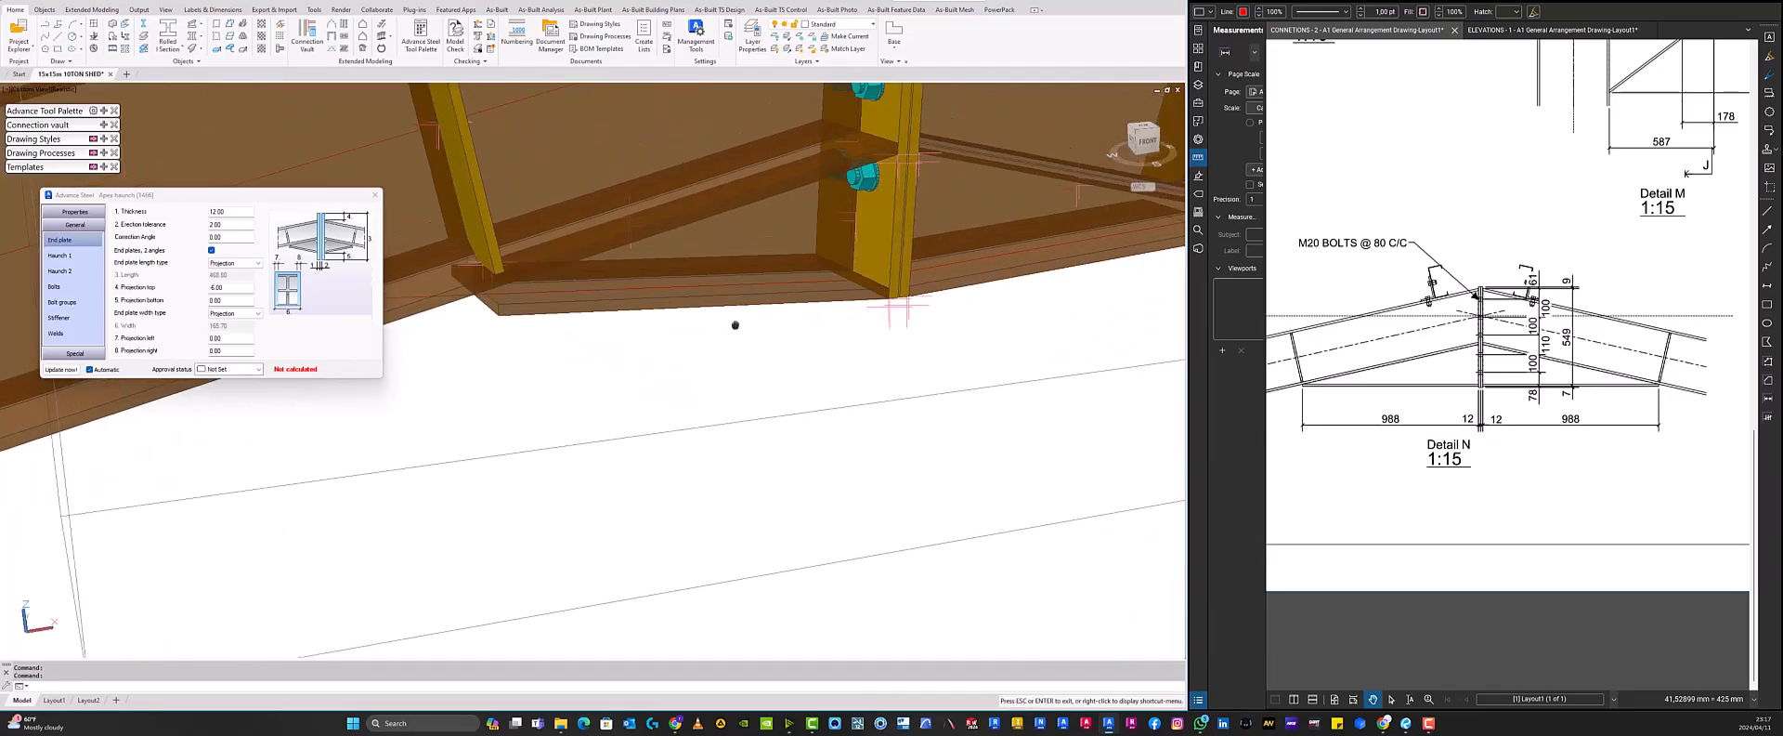
pyautogui.click(233, 299)
pyautogui.write('-6')
pyautogui.press('Return')
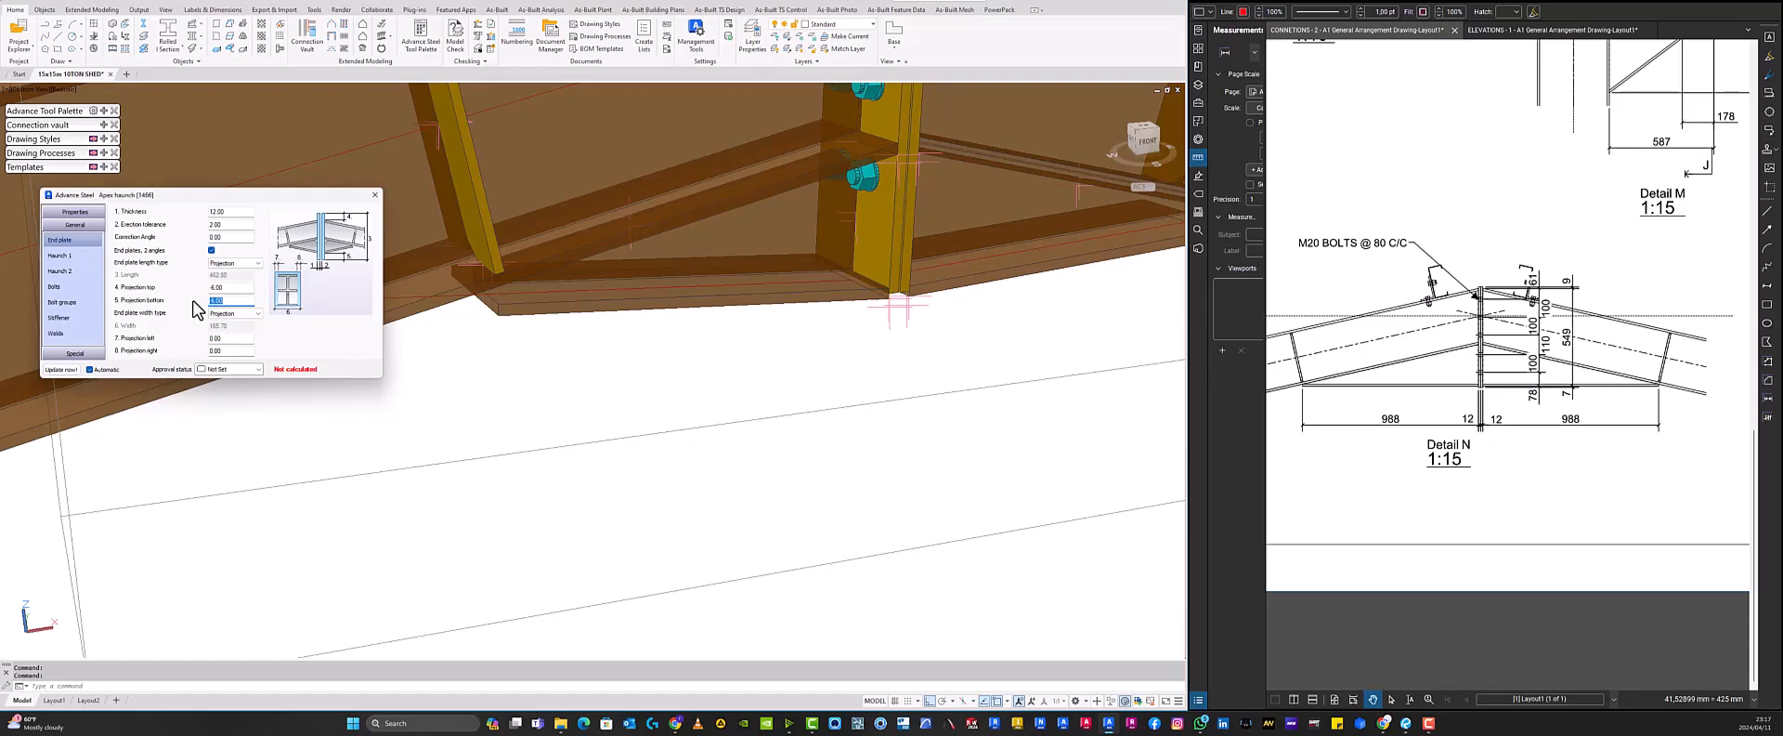
pyautogui.write('6')
pyautogui.press('Return')
pyautogui.press('Return')
# - Orbit and zoom around the ridge joint to inspect the end plate against the rafters
pyautogui.scroll(-5, 594, 371)
pyautogui.keyDown('shift'); pyautogui.moveTo(666, 340); pyautogui.dragTo(669, 349, button='middle'); pyautogui.keyUp('shift')
pyautogui.keyDown('shift'); pyautogui.moveTo(691, 255); pyautogui.dragTo(964, 280, button='middle'); pyautogui.keyUp('shift')
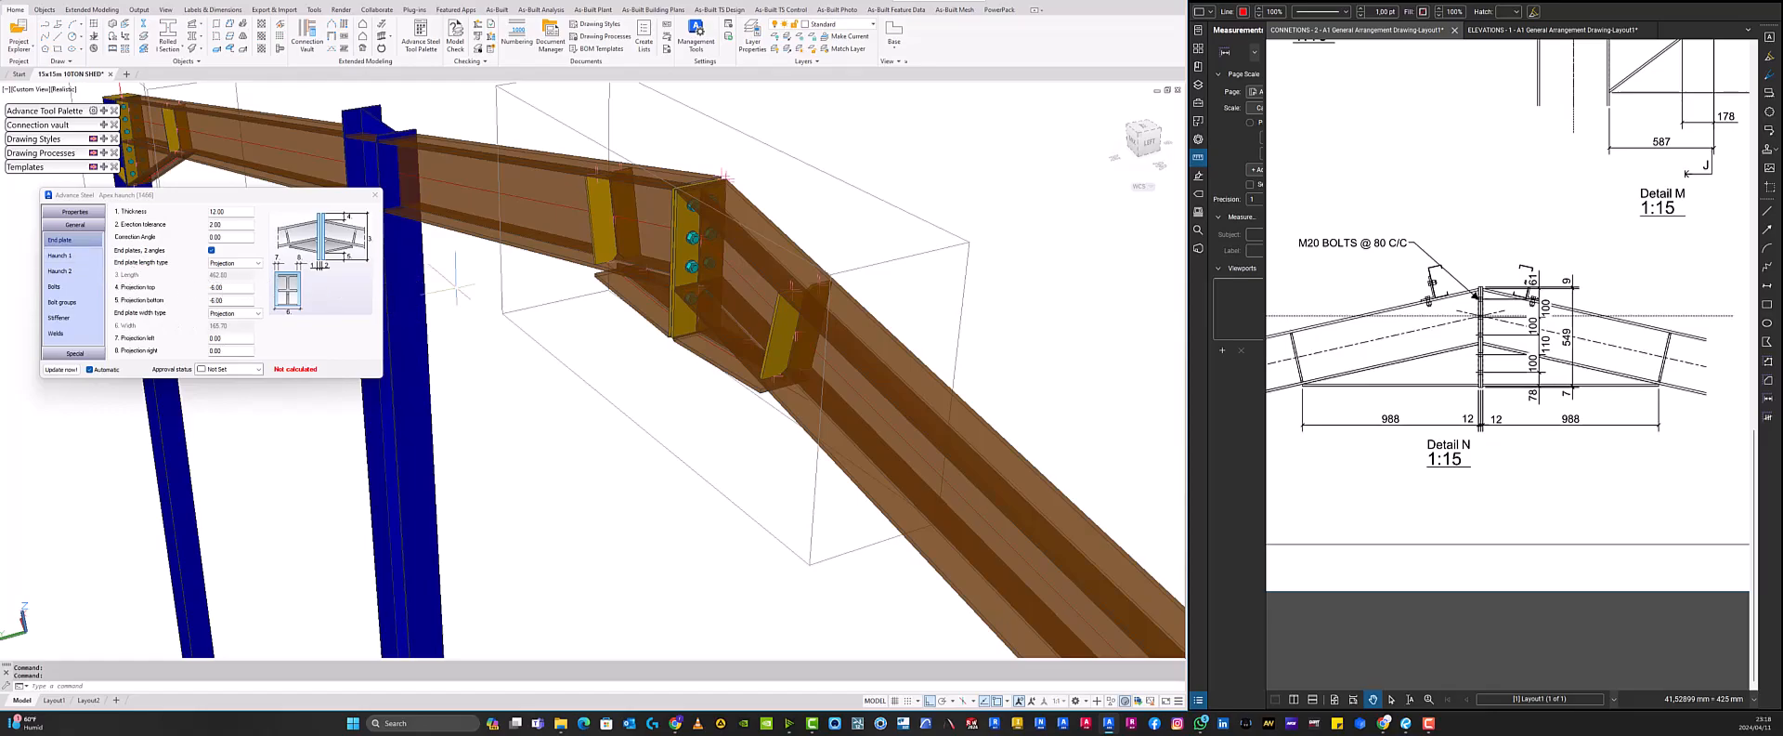
pyautogui.scroll(-3, 660, 286)
pyautogui.keyDown('shift'); pyautogui.moveTo(680, 327); pyautogui.dragTo(549, 341, button='middle'); pyautogui.keyUp('shift')
pyautogui.scroll(2, 549, 341)
pyautogui.moveTo(437, 237); pyautogui.dragTo(799, 325, button='middle')
pyautogui.scroll(5, 719, 311)
pyautogui.moveTo(717, 269); pyautogui.dragTo(588, 320, button='middle')
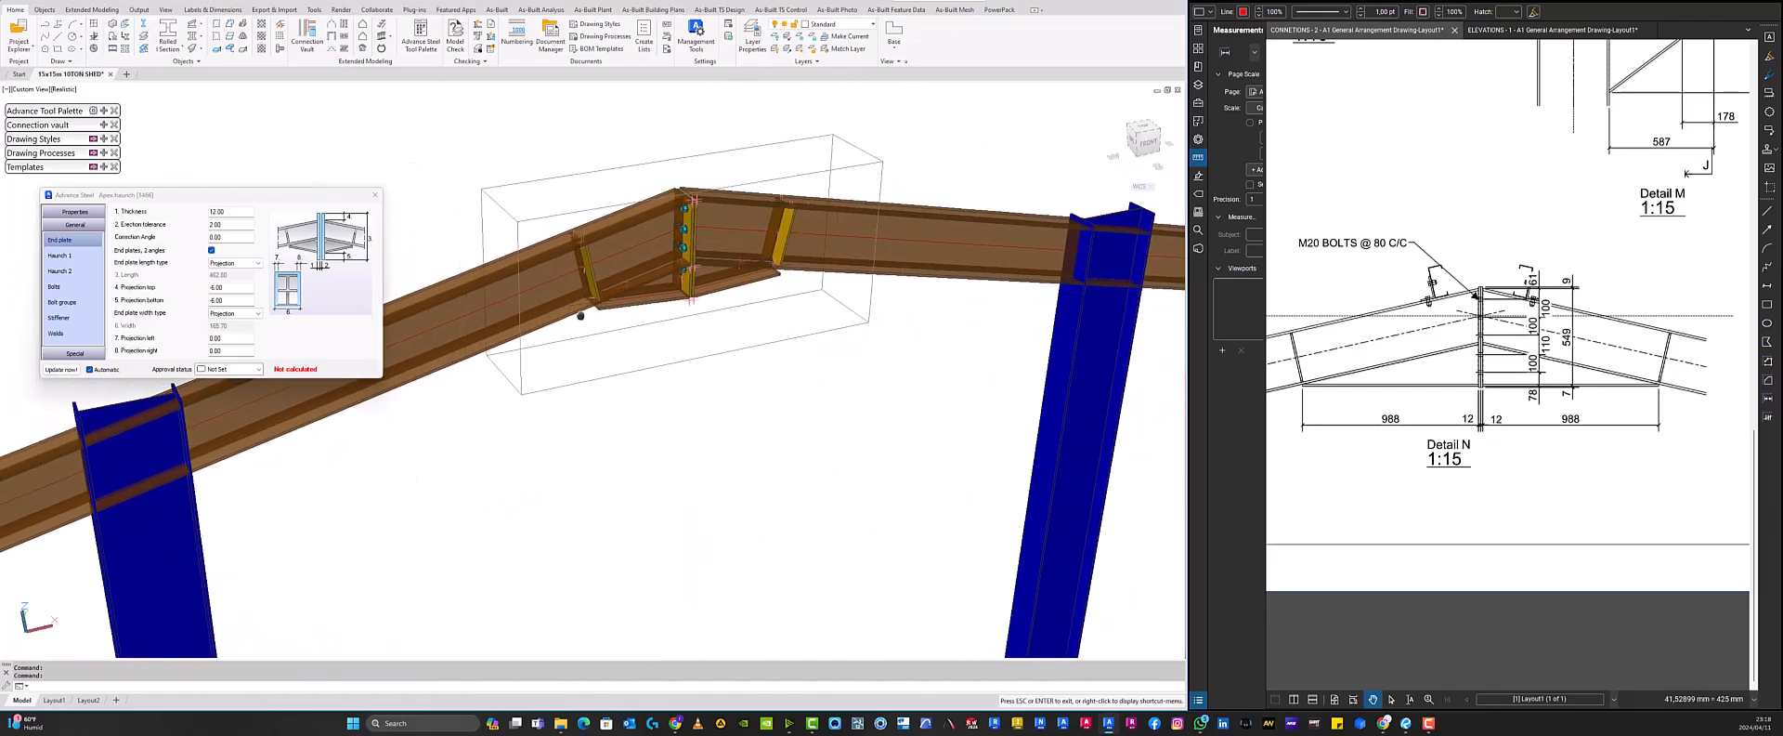
# - Open the Haunch 1 settings and box the 988 haunch length dimension in Detail N on the drawing
pyautogui.click(76, 257)
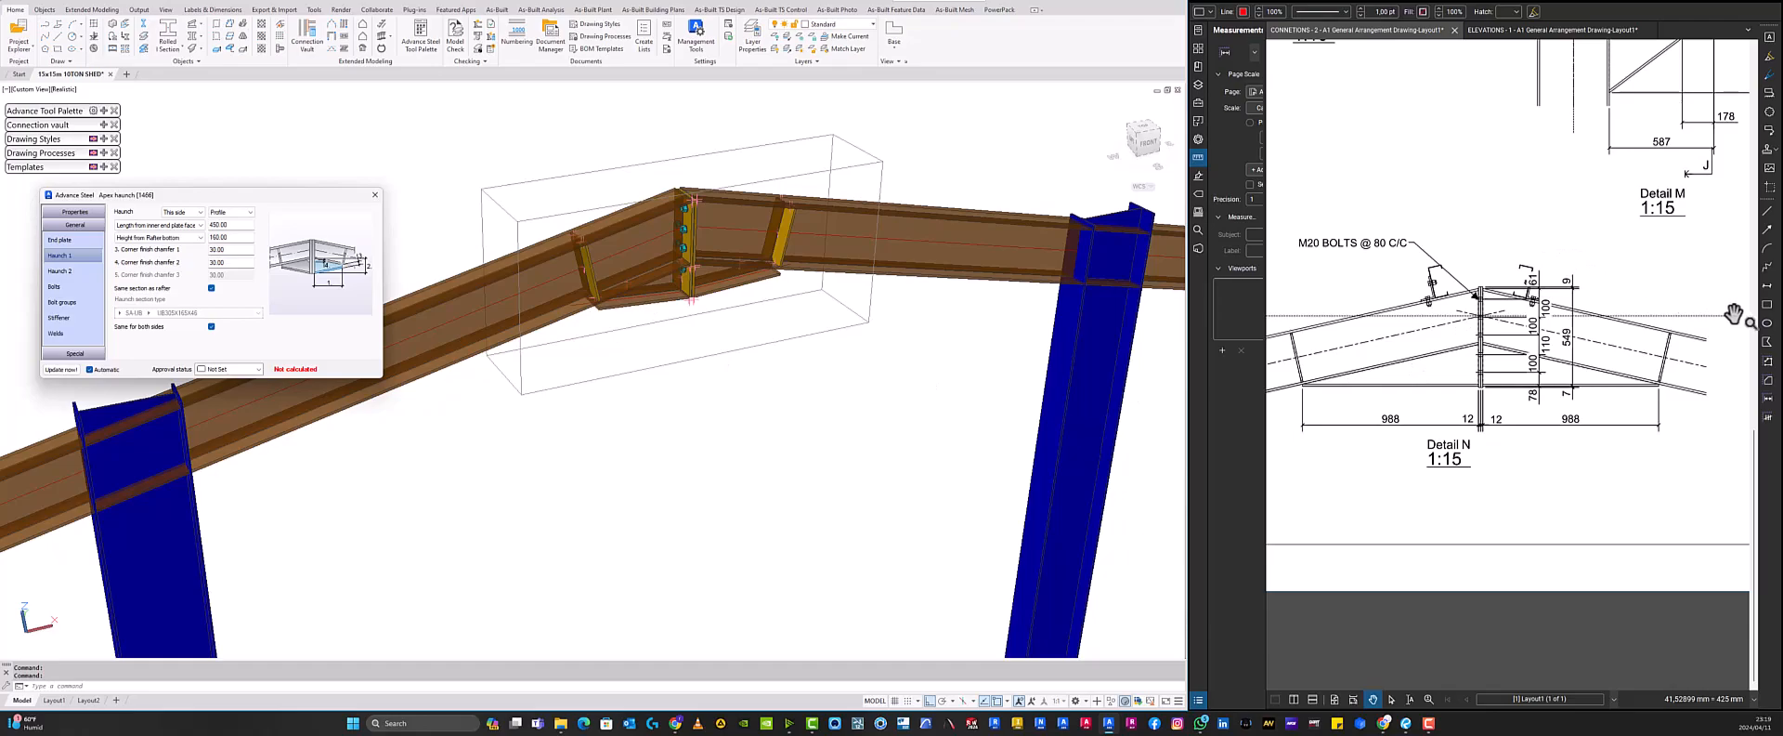
pyautogui.click(1767, 304)
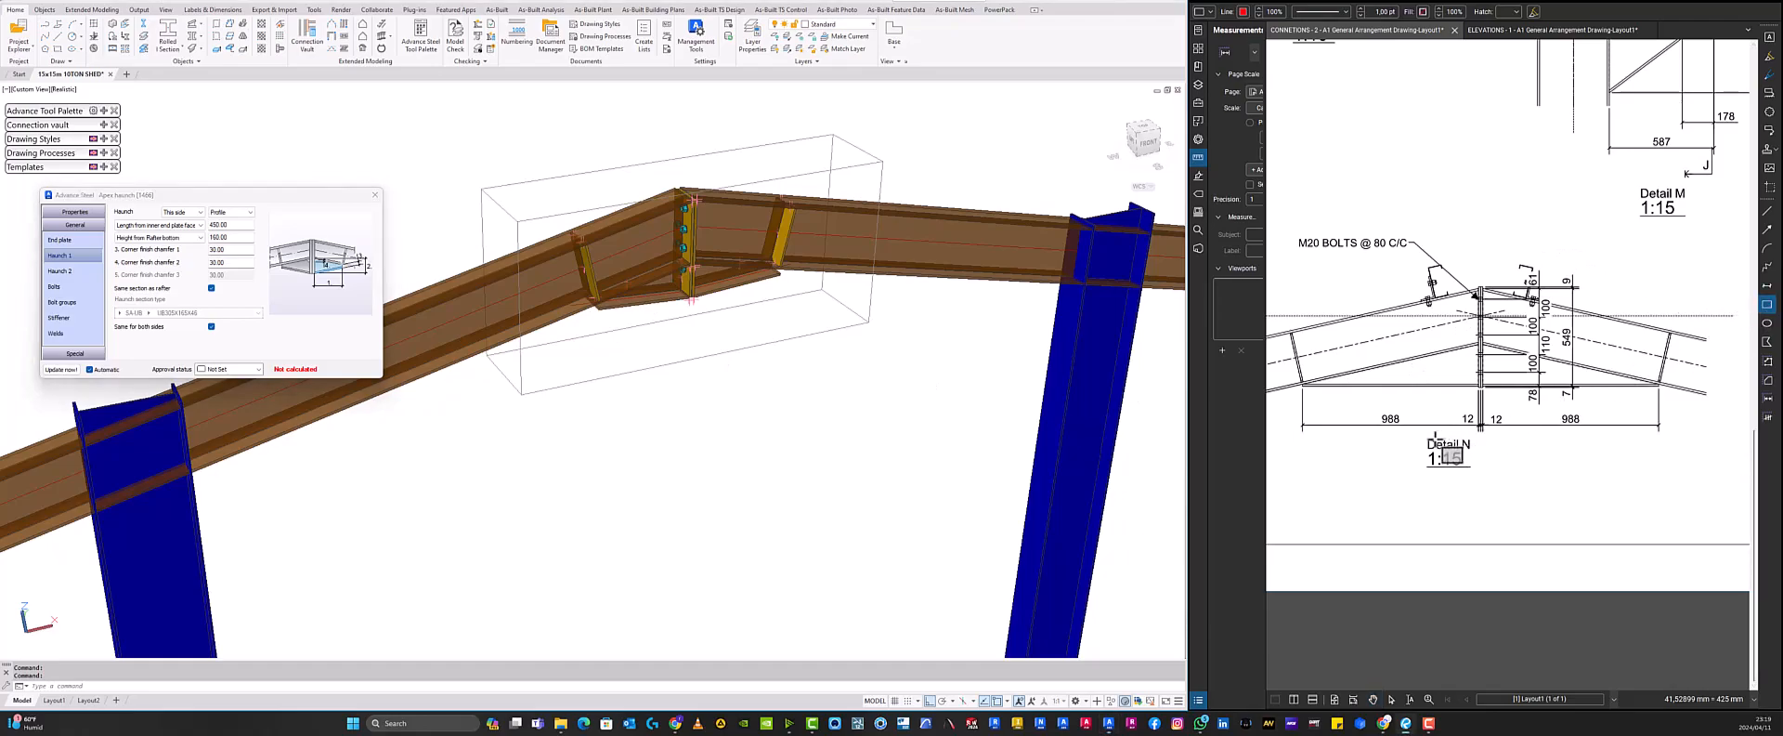
pyautogui.press('Escape')
pyautogui.moveTo(1410, 436); pyautogui.dragTo(1371, 401)
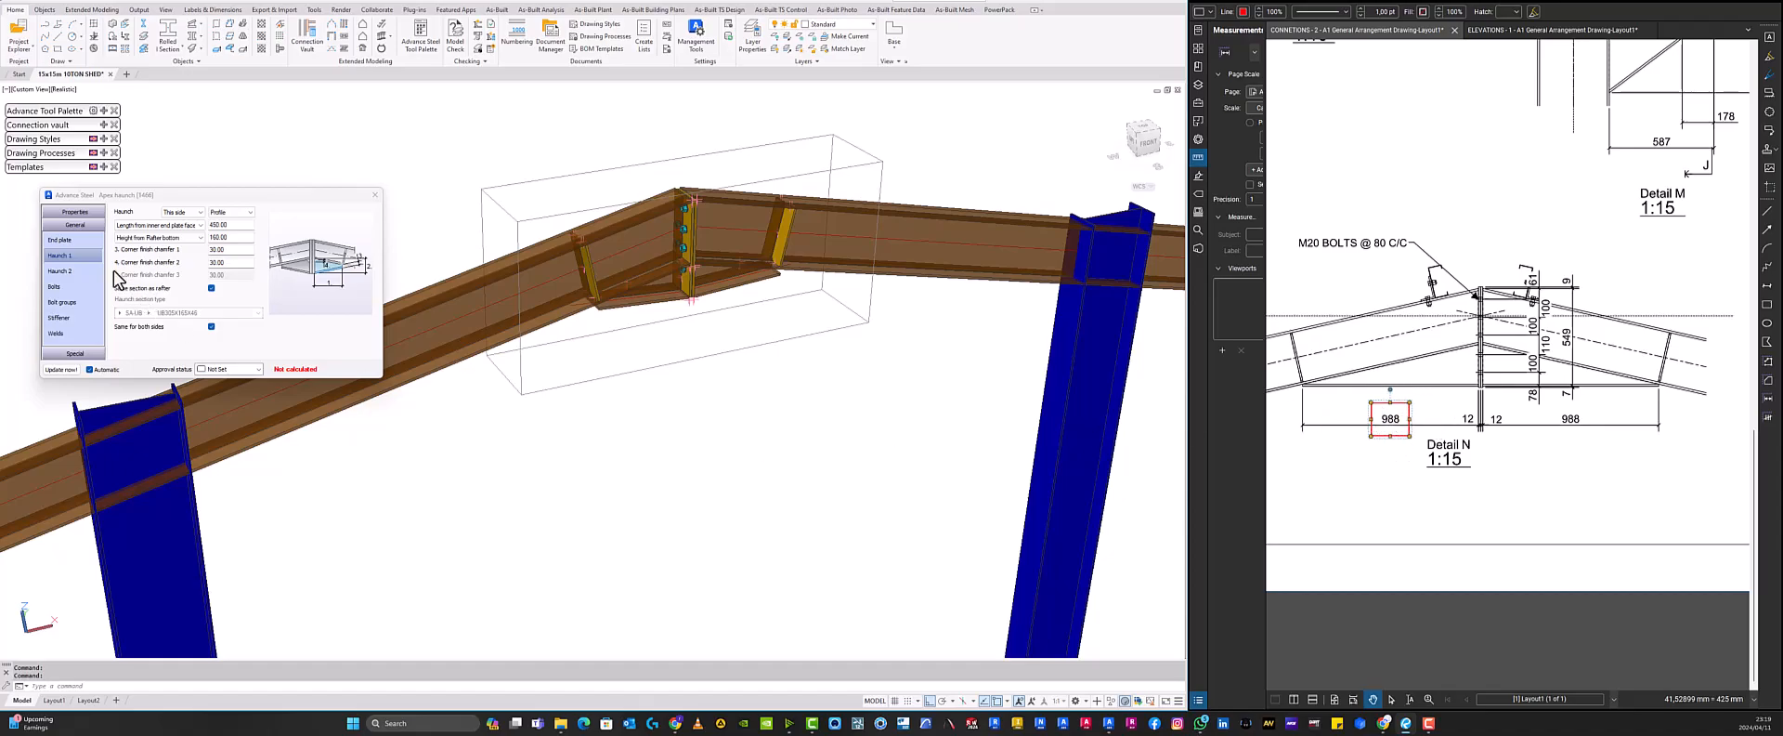
# - Set the haunch length from the inner end plate face to 988 mm
pyautogui.click(223, 224)
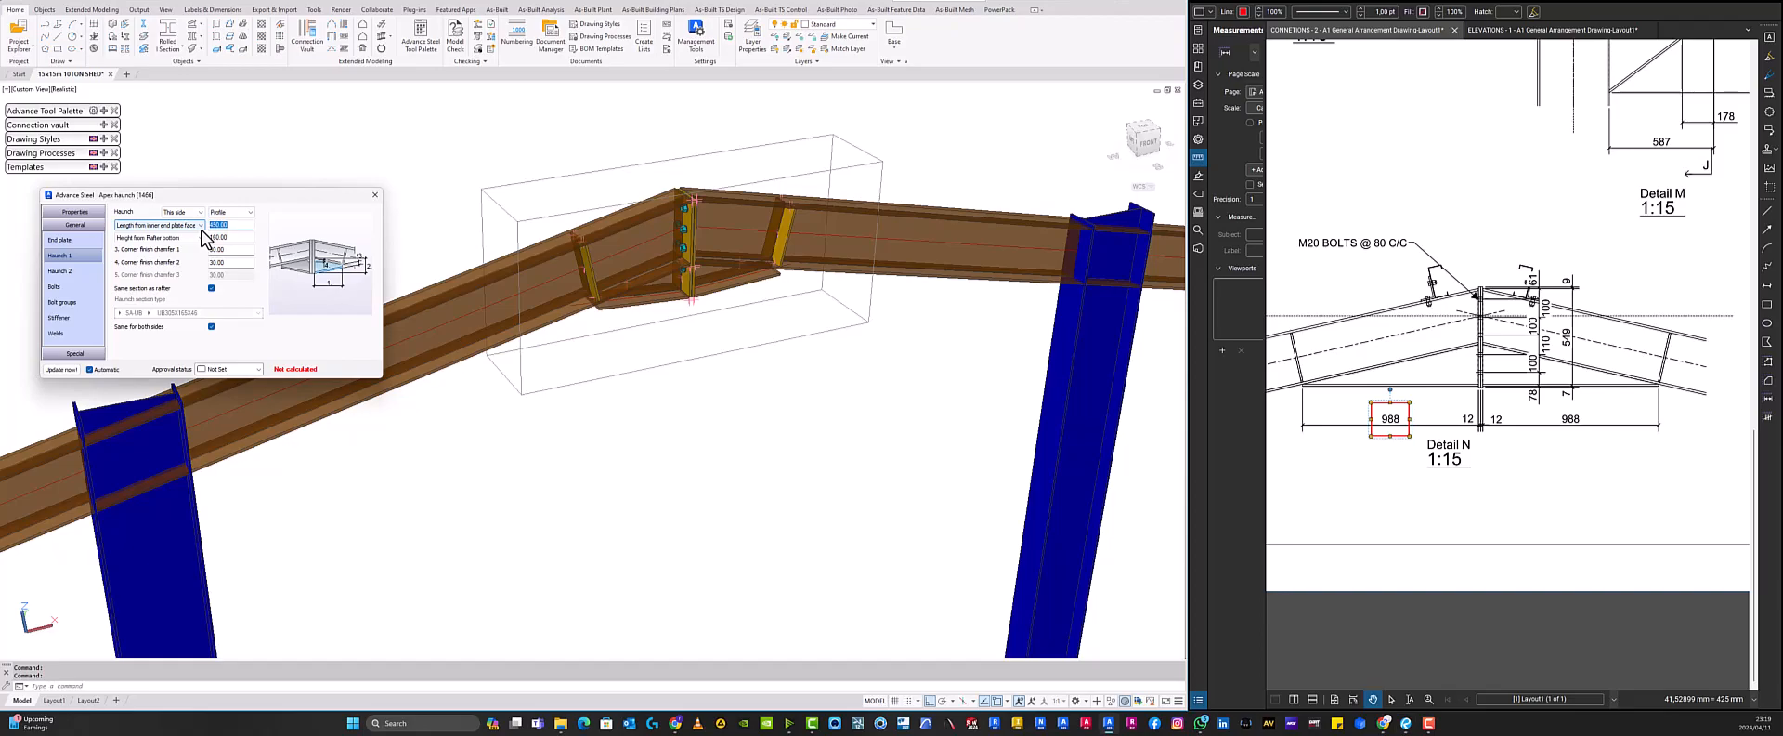
pyautogui.write('988')
pyautogui.press('Tab')
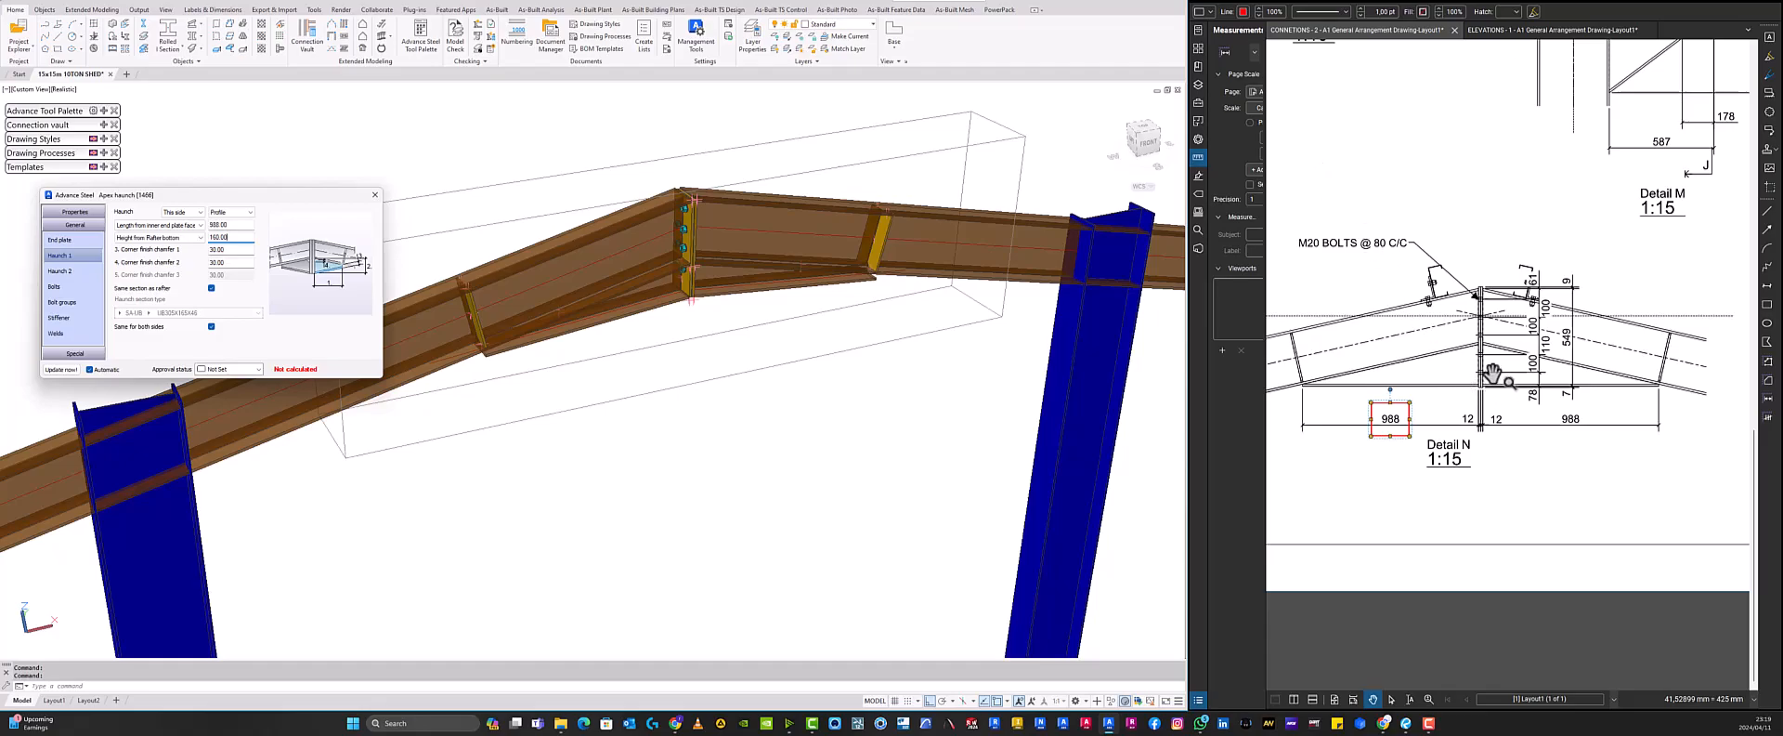
# - Measure the haunch depth below the rafter at the ridge in Detail N with a length measurement
pyautogui.click(1226, 58)
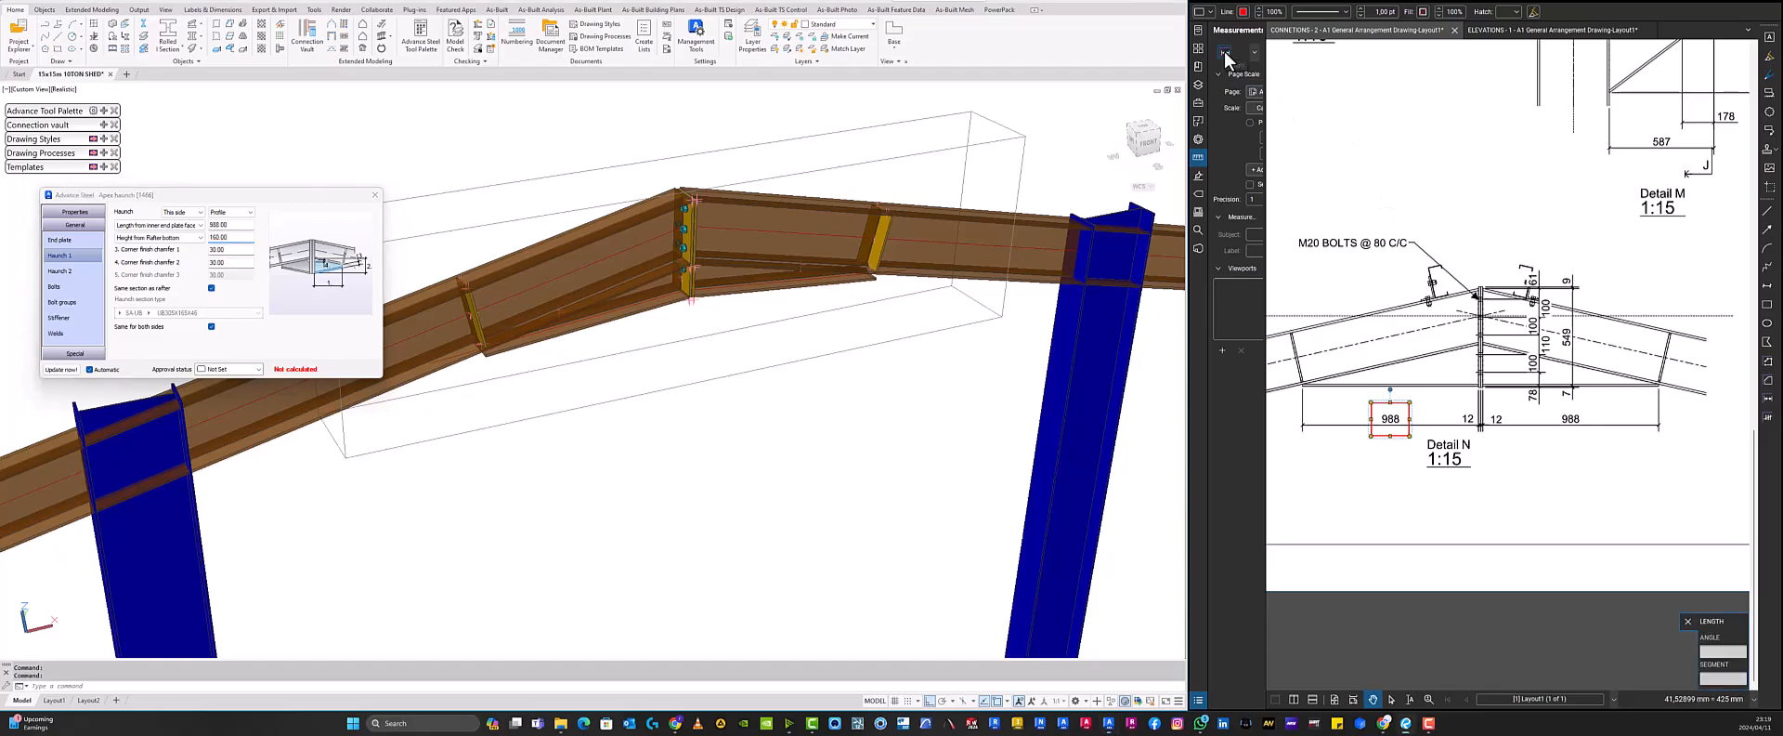
pyautogui.scroll(3, 1486, 383)
pyautogui.scroll(2, 1483, 359)
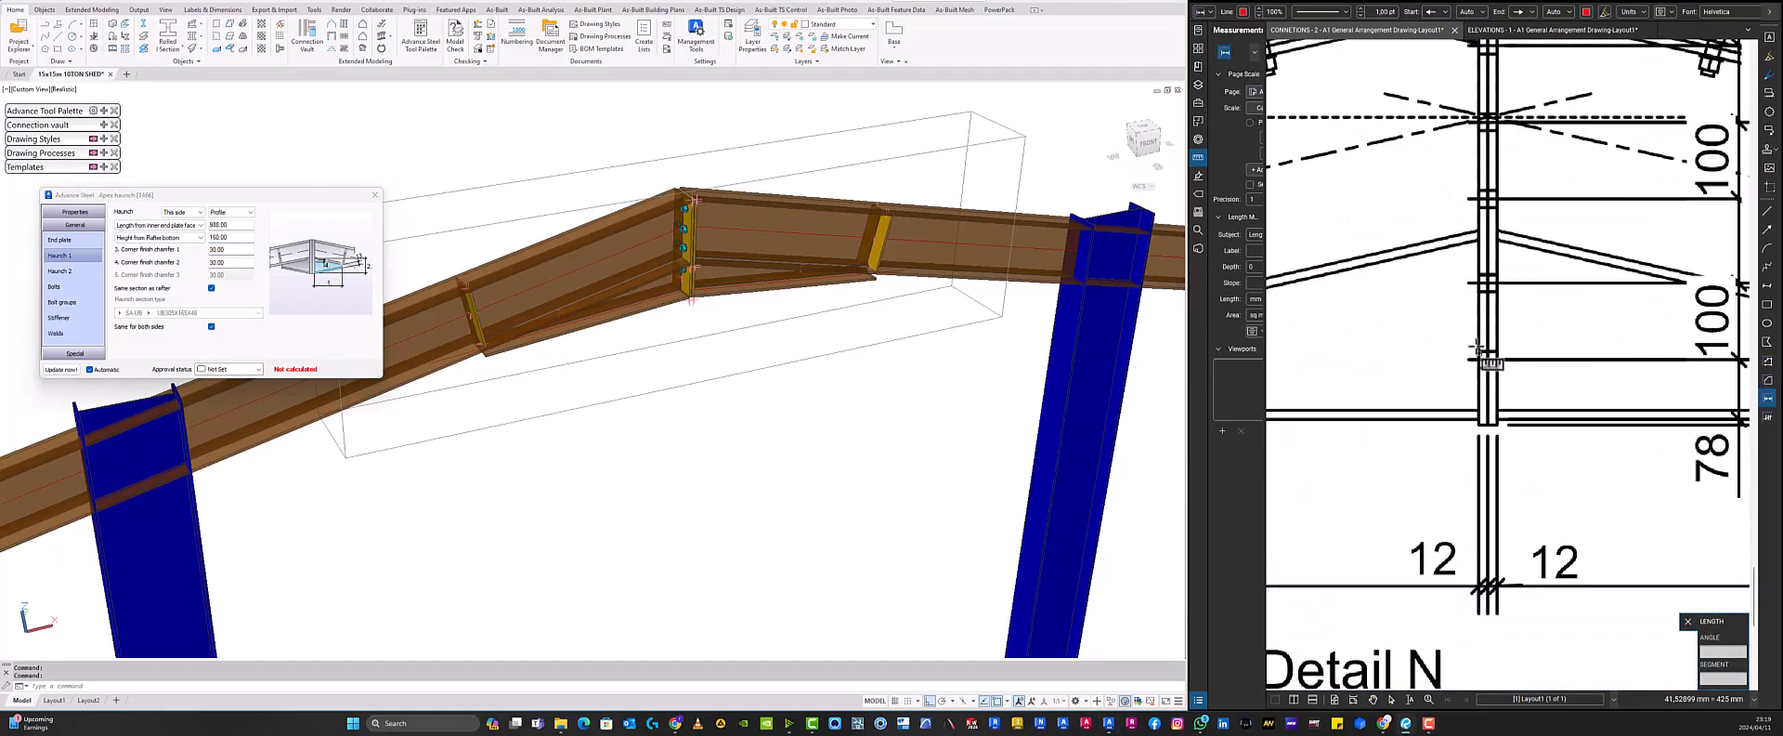
pyautogui.click(1480, 240)
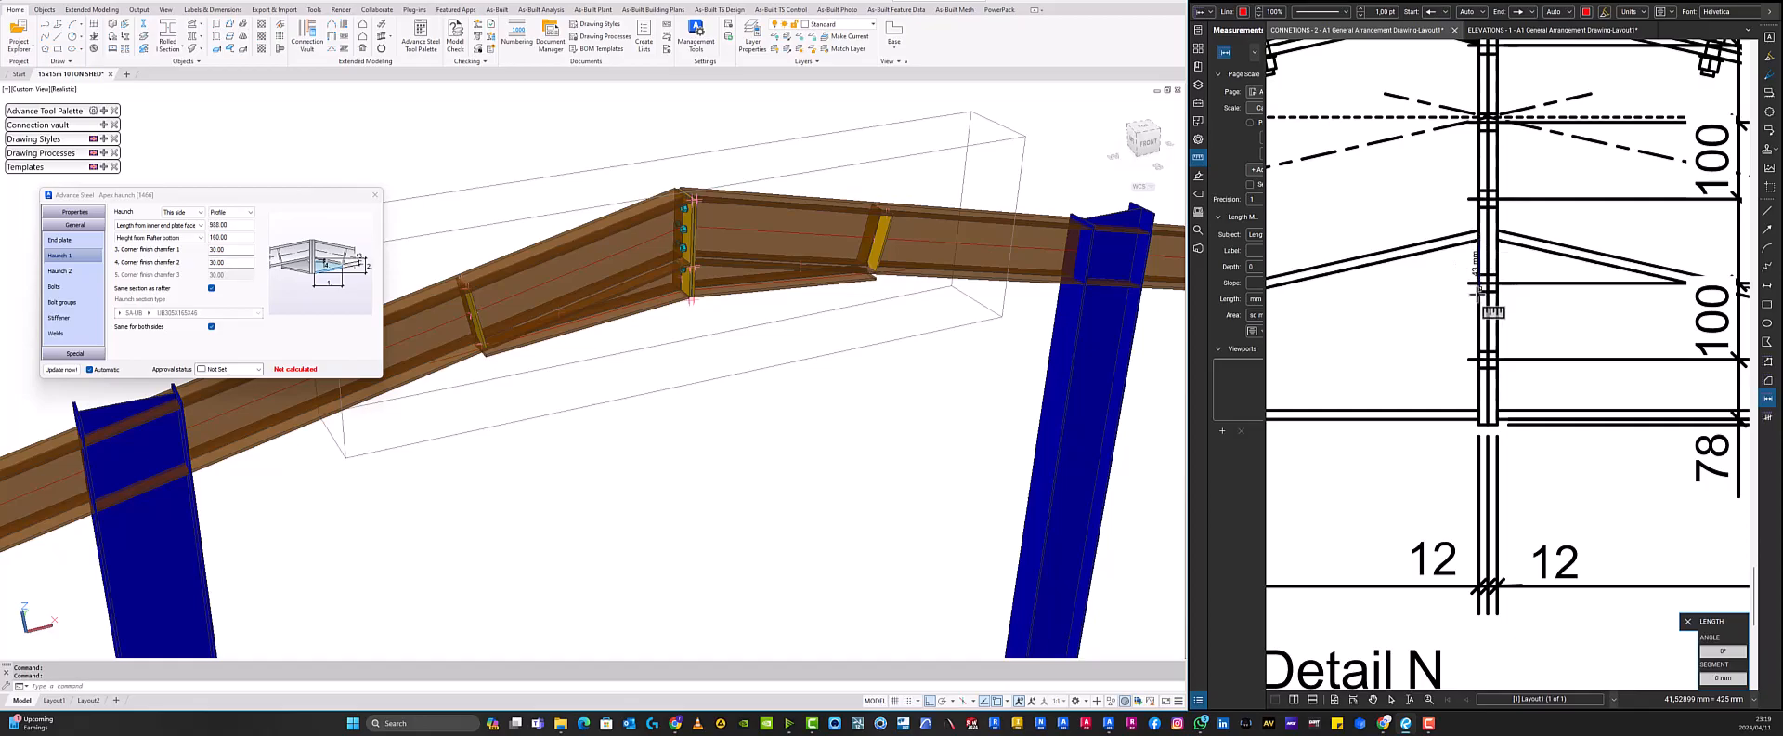
pyautogui.click(1479, 420)
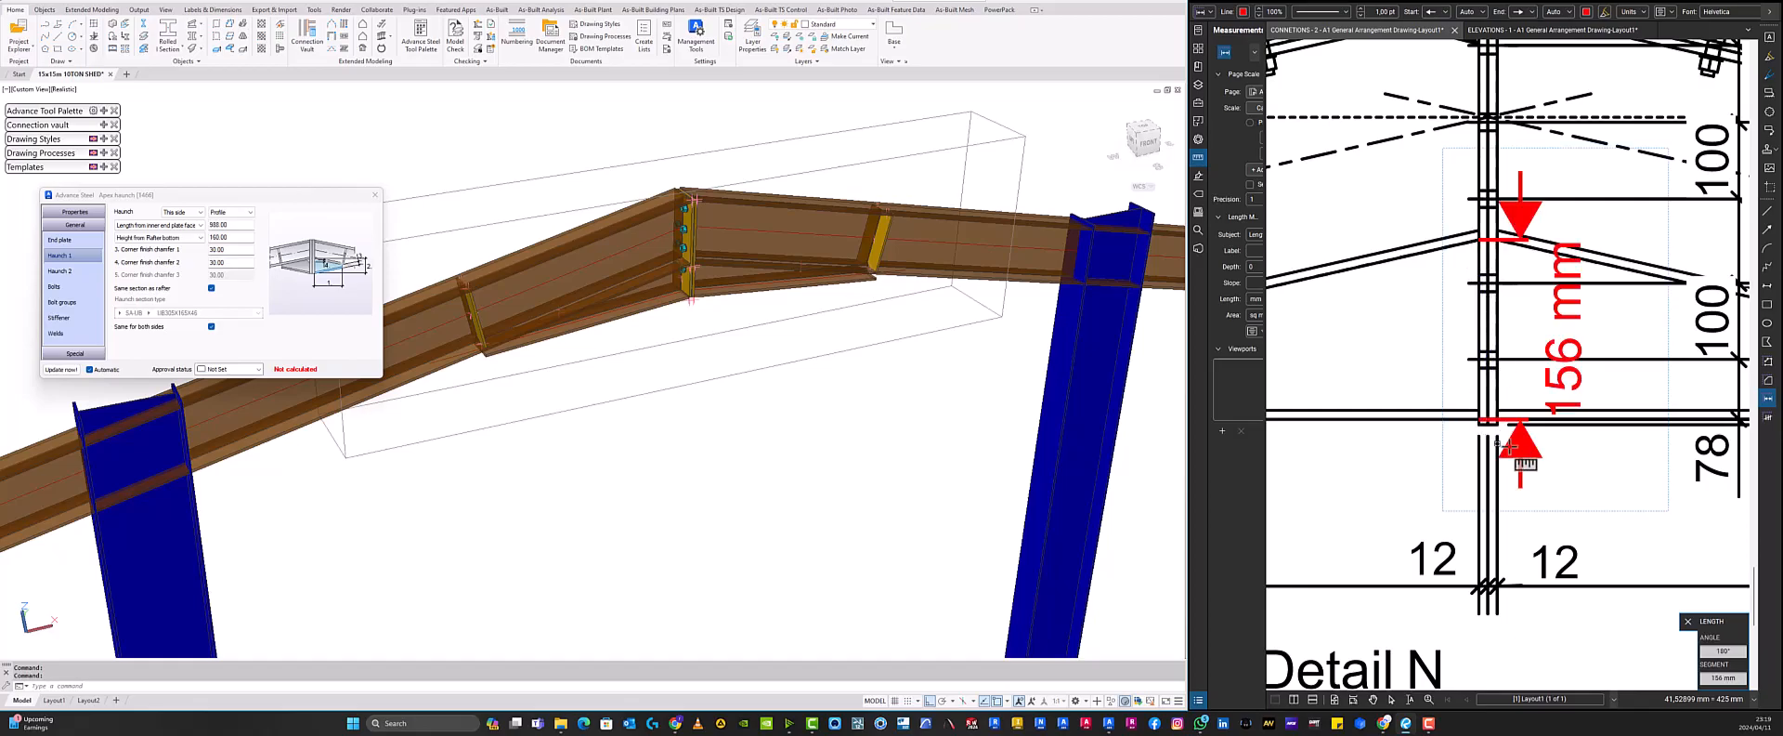
pyautogui.scroll(-3, 1600, 418)
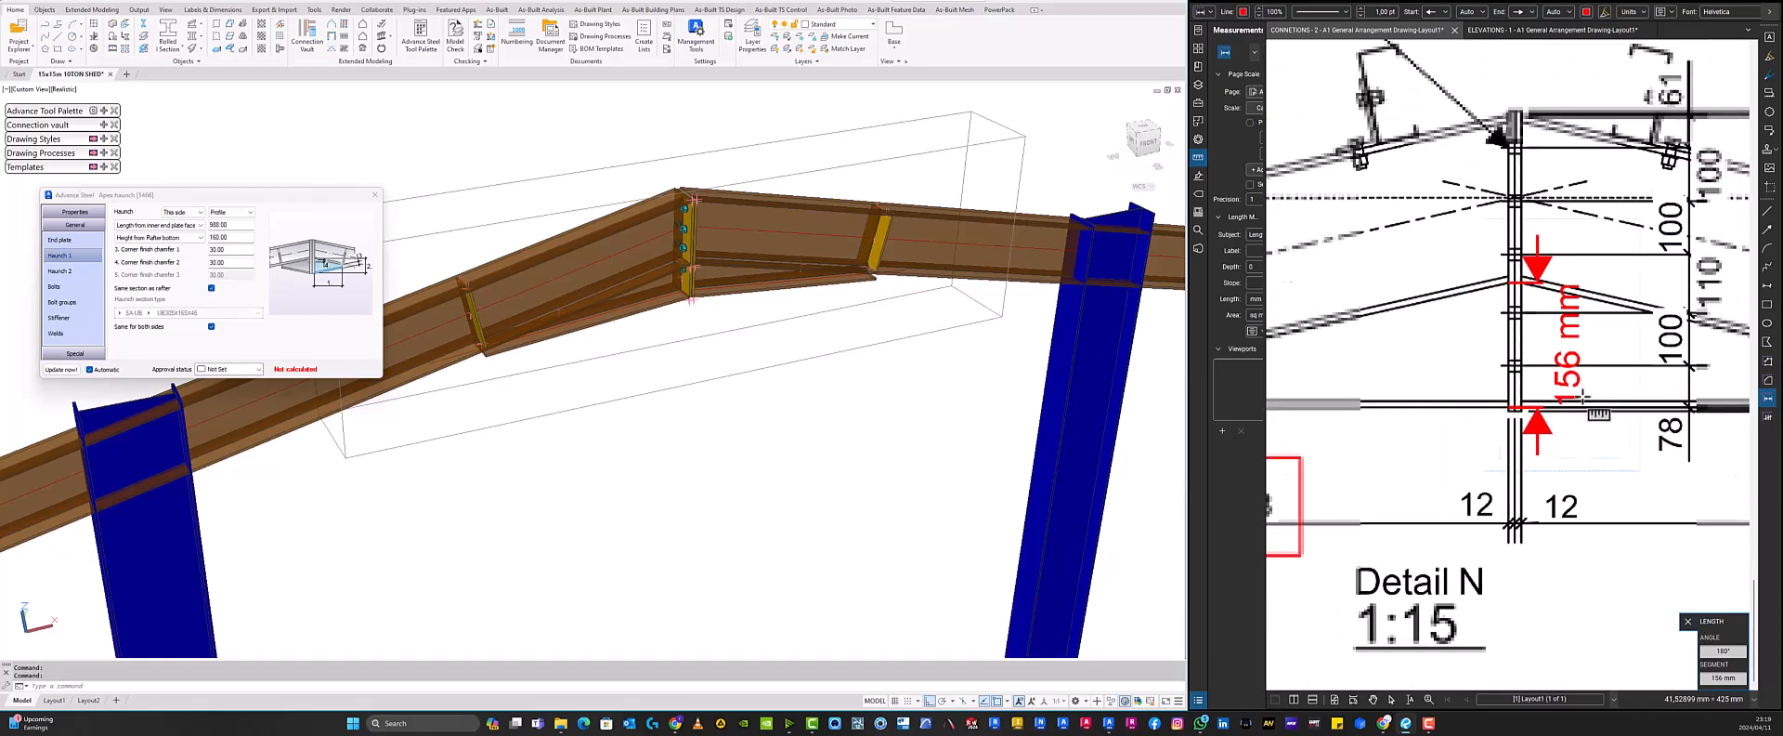
pyautogui.scroll(2, 1603, 416)
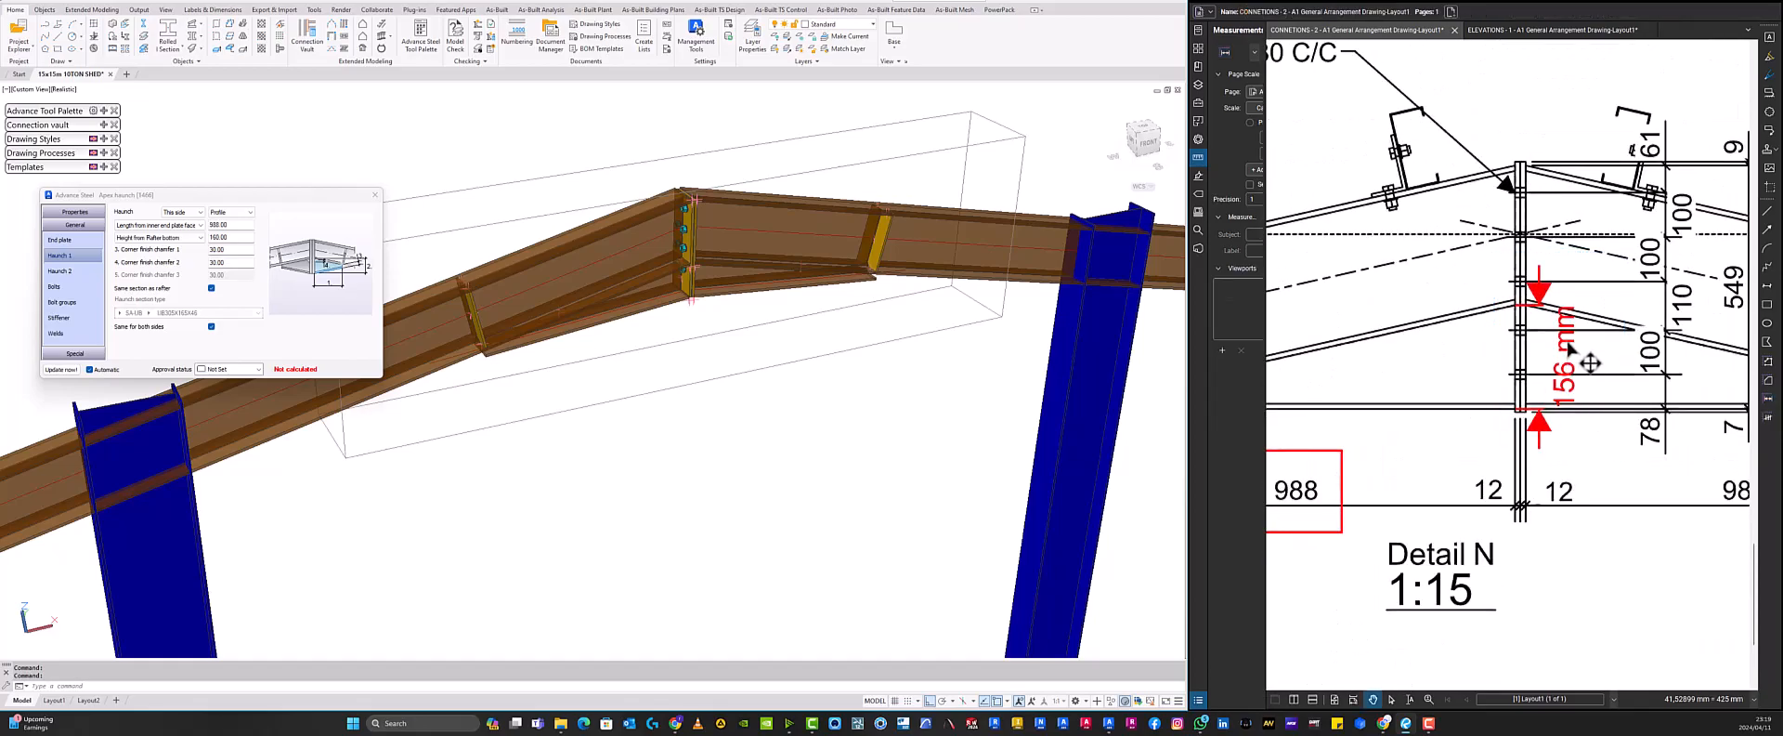
pyautogui.moveTo(1592, 381); pyautogui.dragTo(1448, 361)
pyautogui.press('Escape')
pyautogui.scroll(-2, 1588, 395)
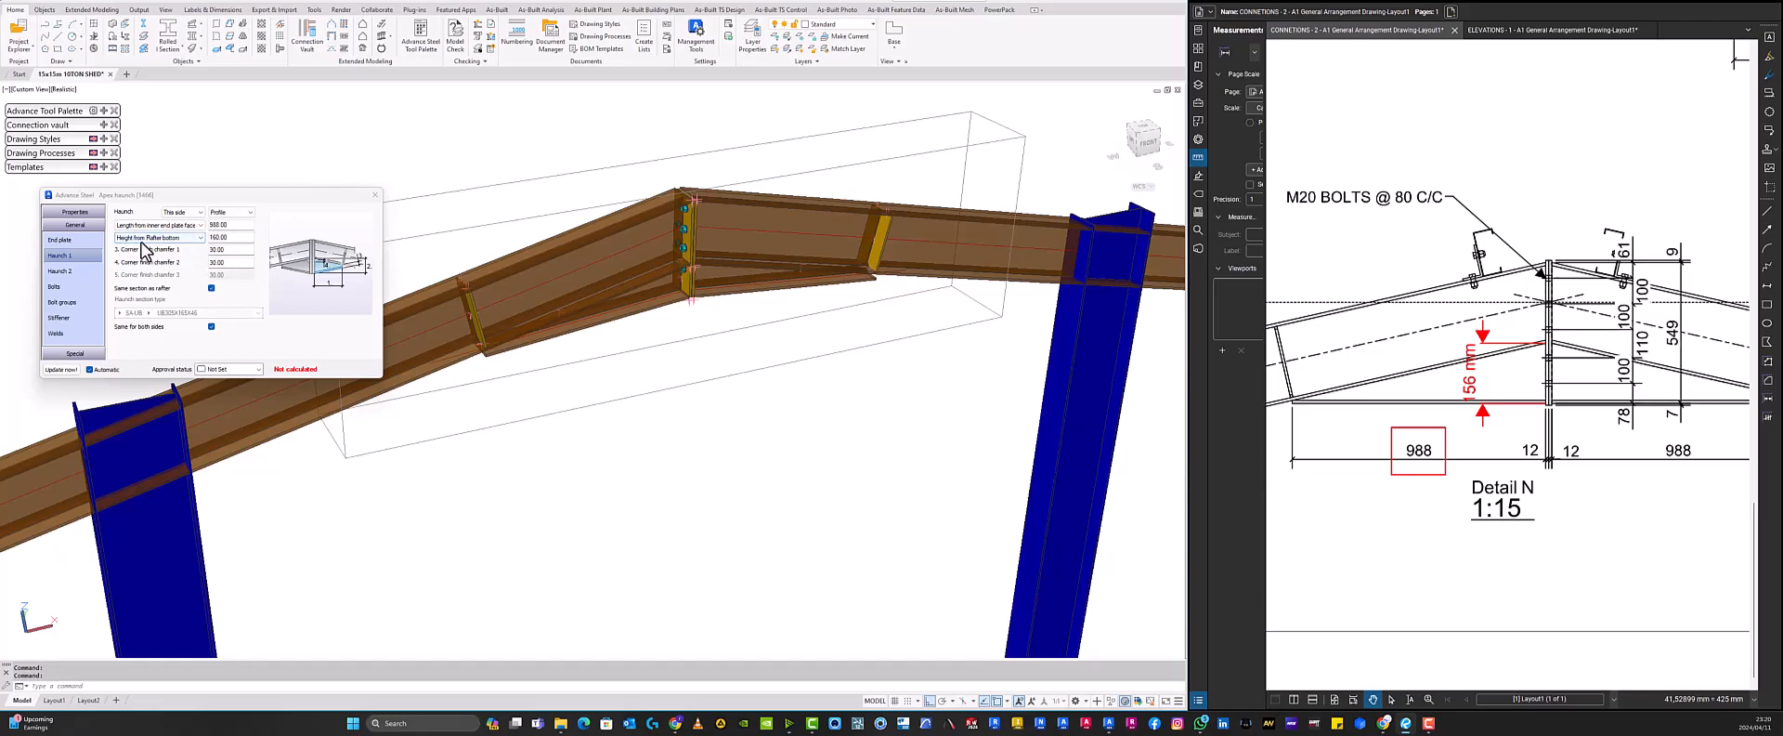
# - Switch the haunch height option to Height from Rafter bottom and set it to 156 mm
pyautogui.click(201, 237)
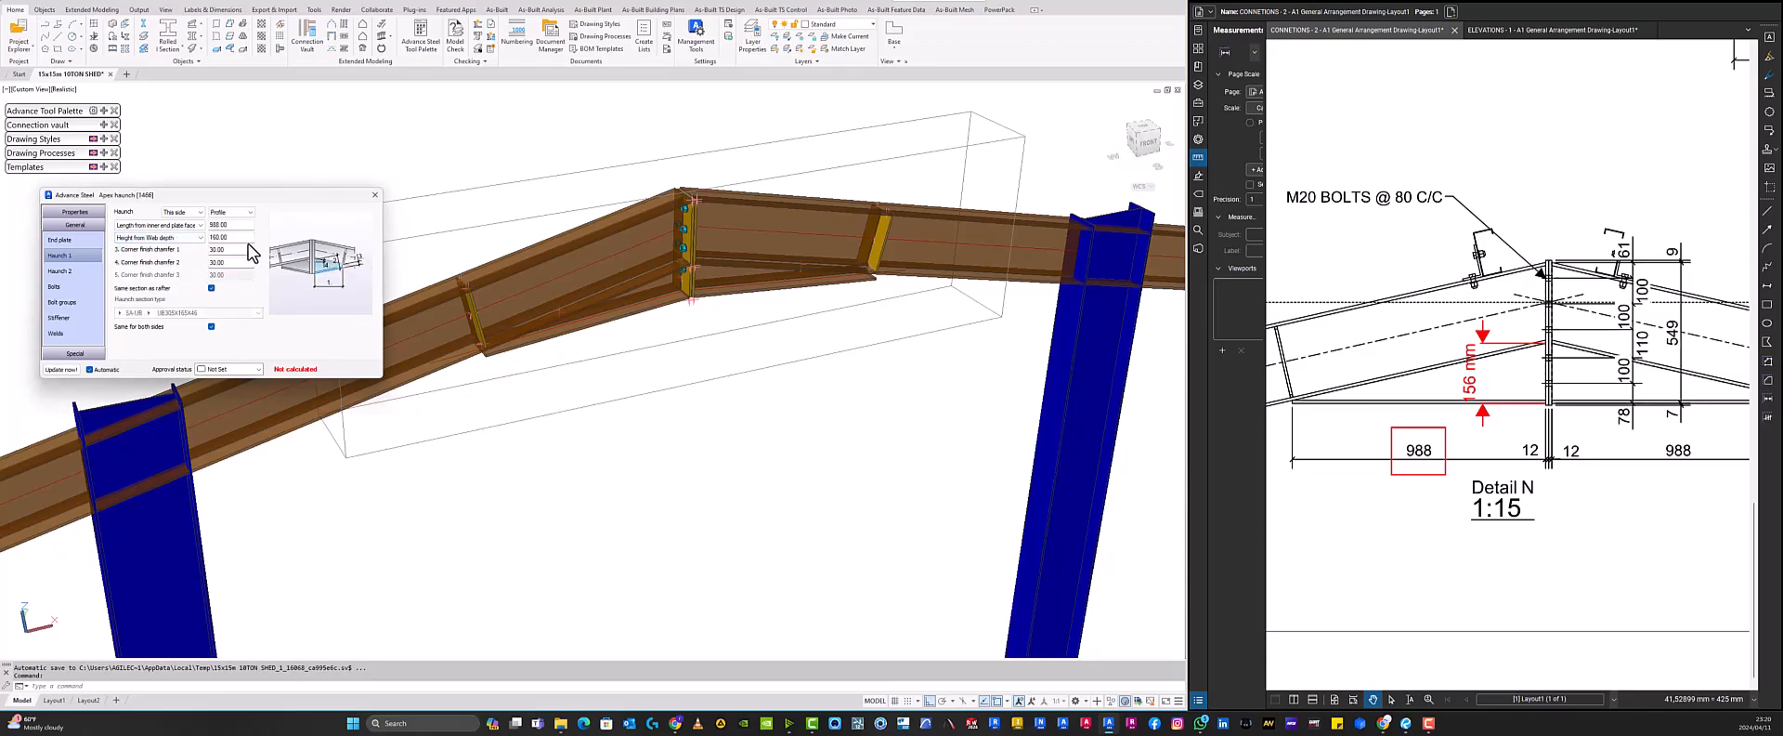
pyautogui.click(192, 267)
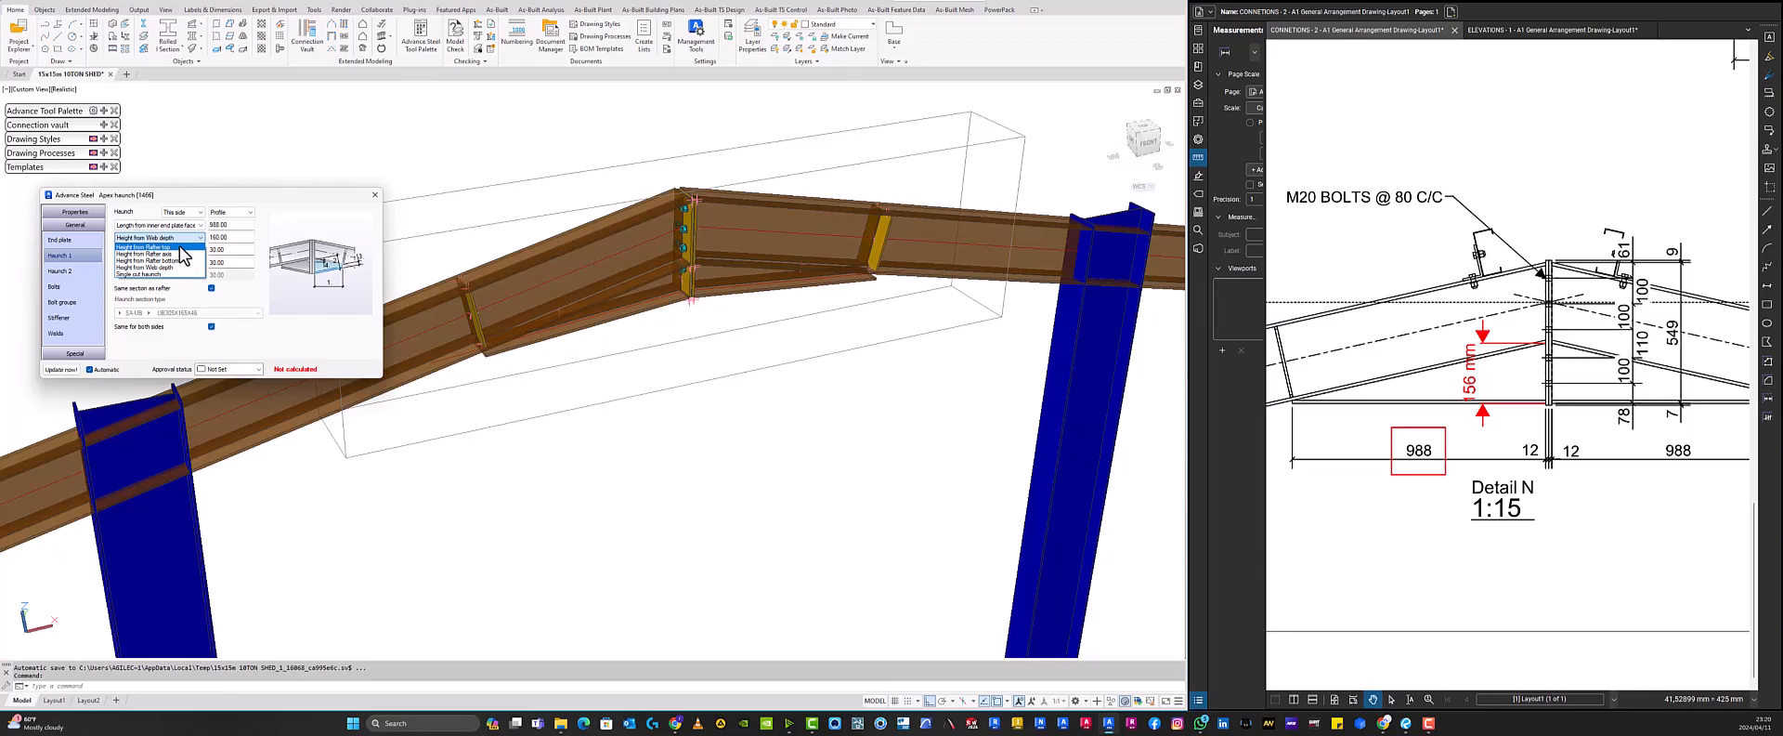
pyautogui.click(182, 260)
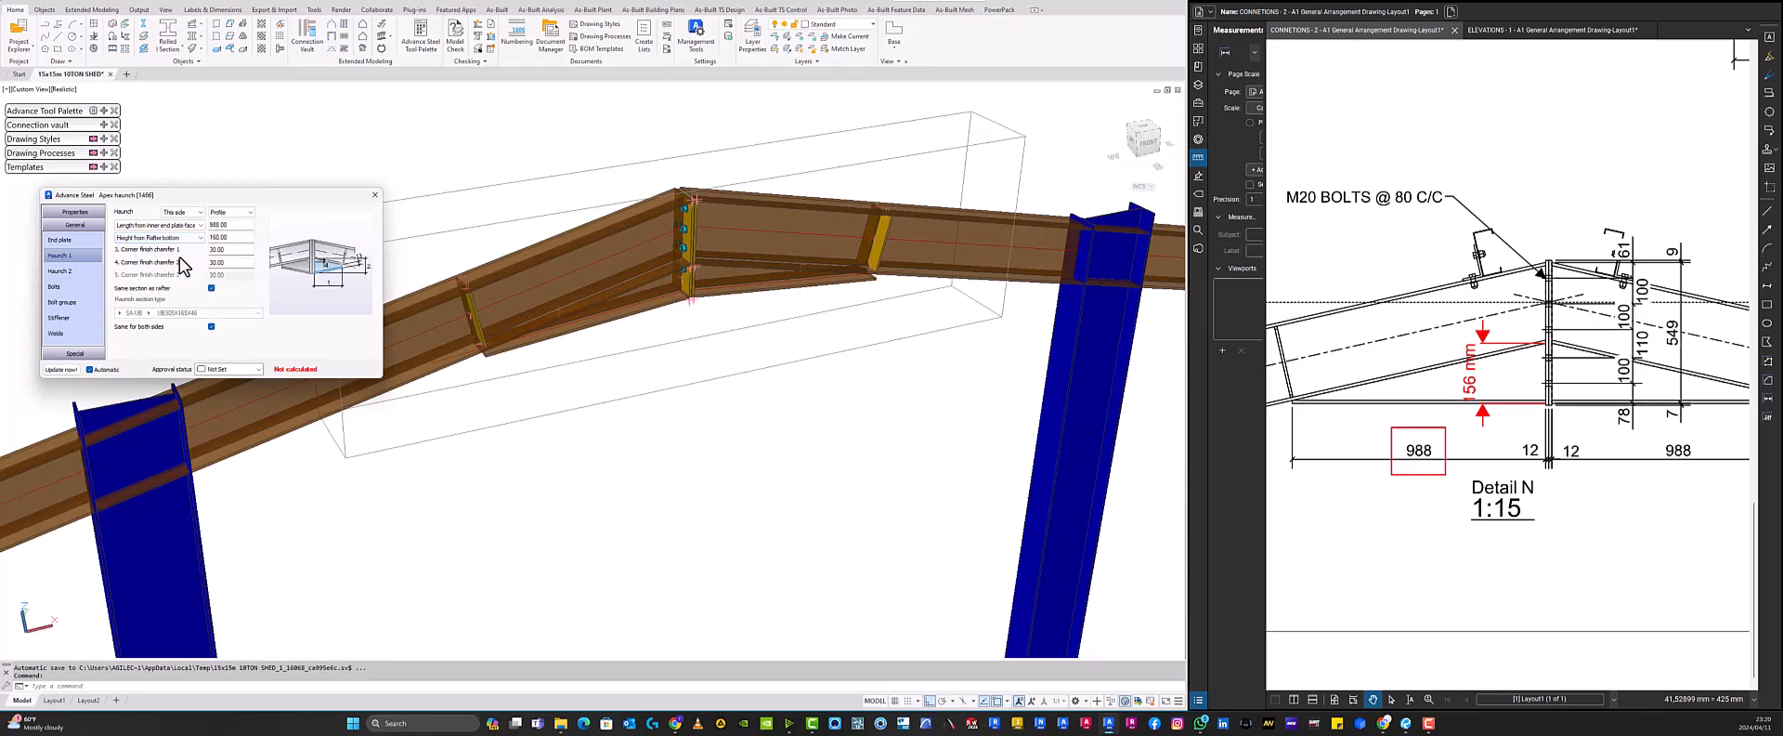
pyautogui.moveTo(230, 237); pyautogui.dragTo(192, 238)
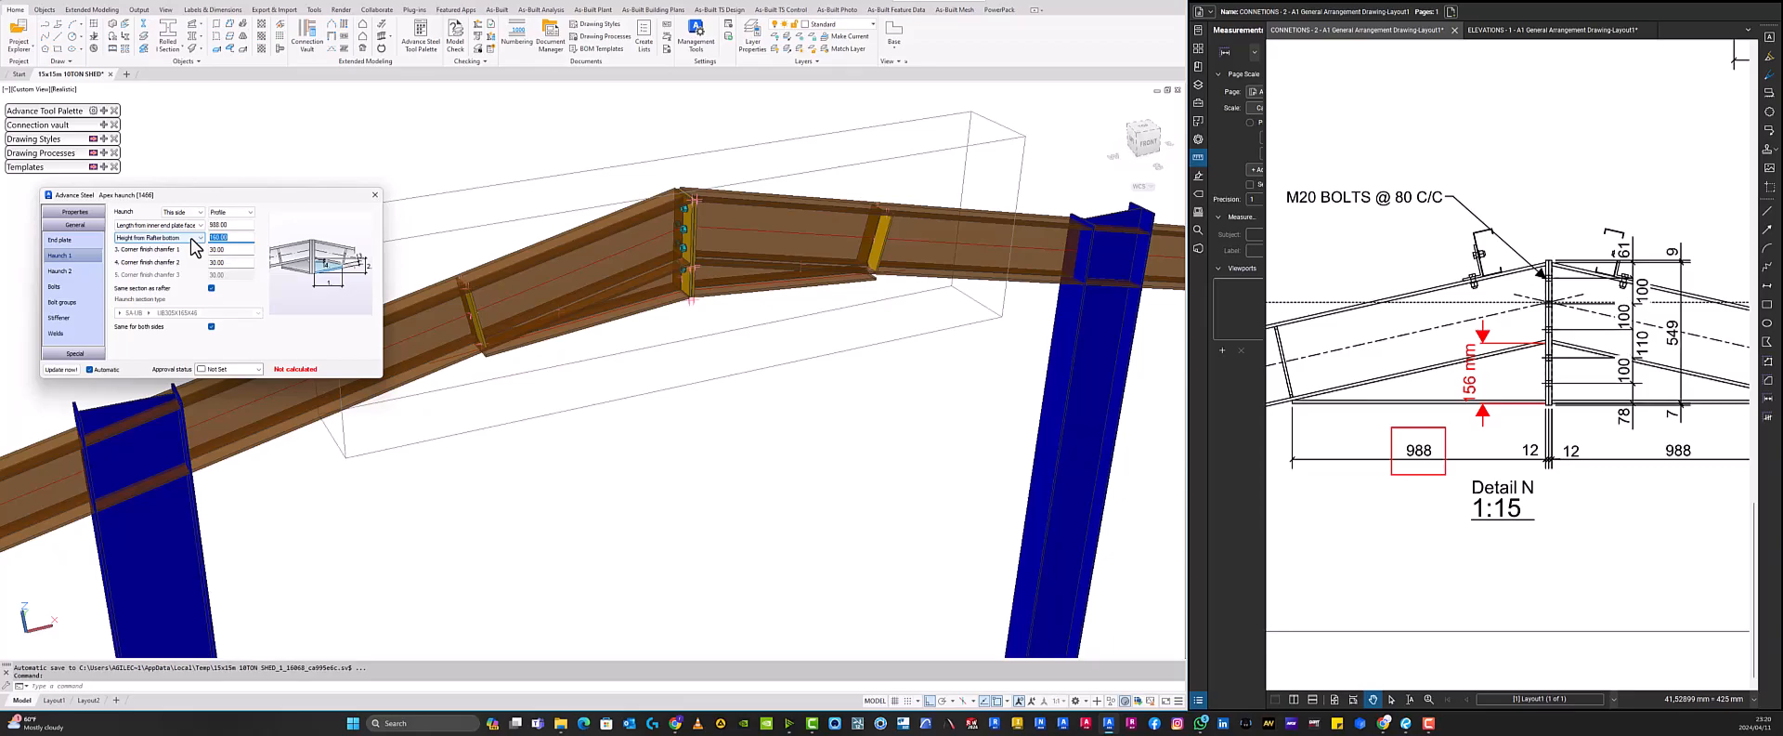
pyautogui.write('156')
pyautogui.press('Return')
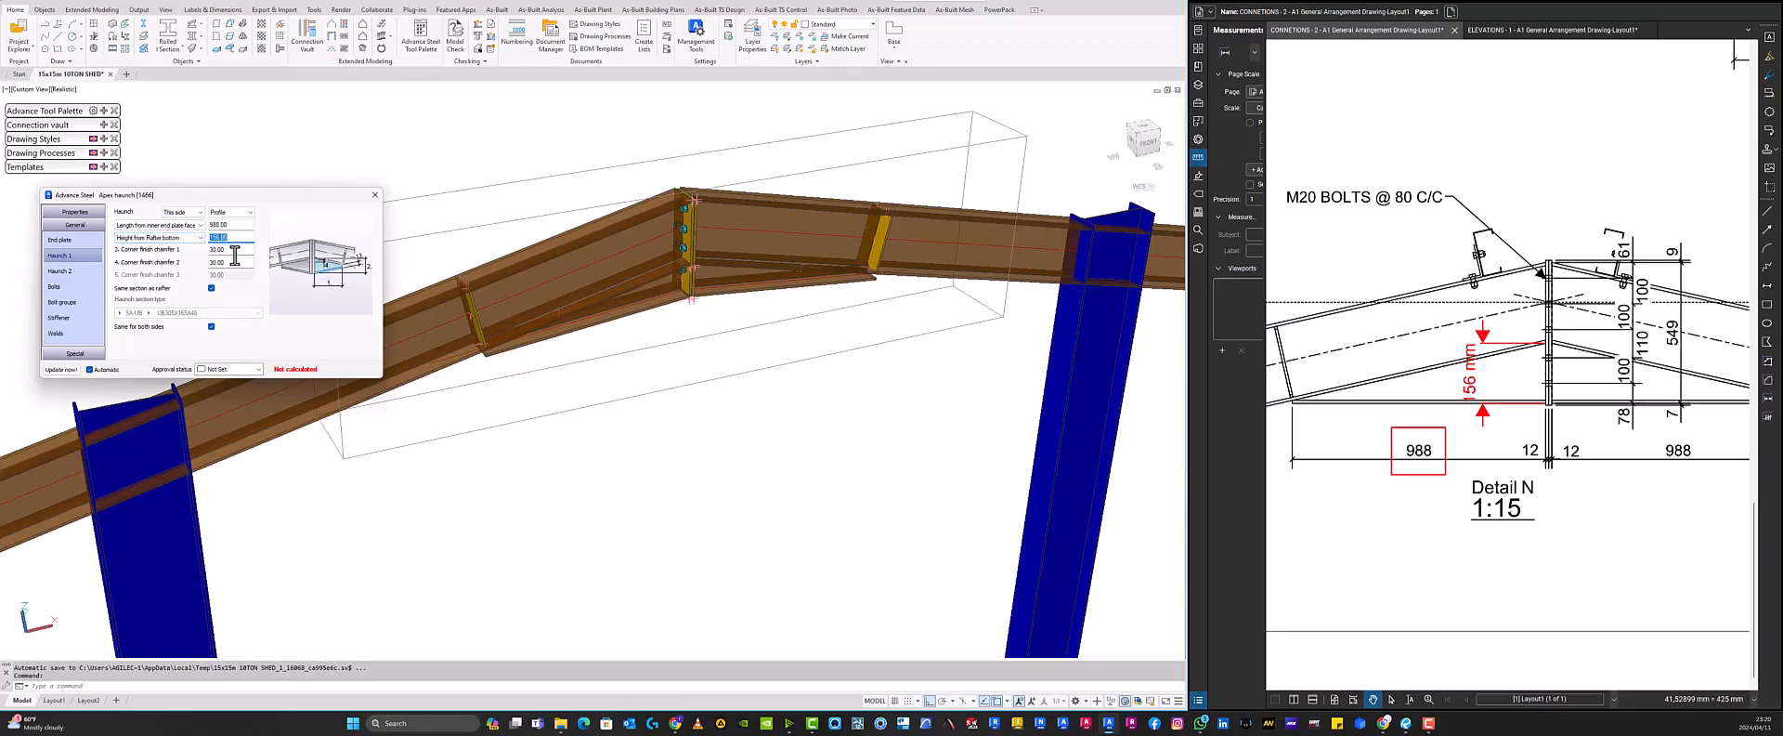
# - Delete the 156 mm depth measurement from Detail N on the drawing
pyautogui.click(1472, 392)
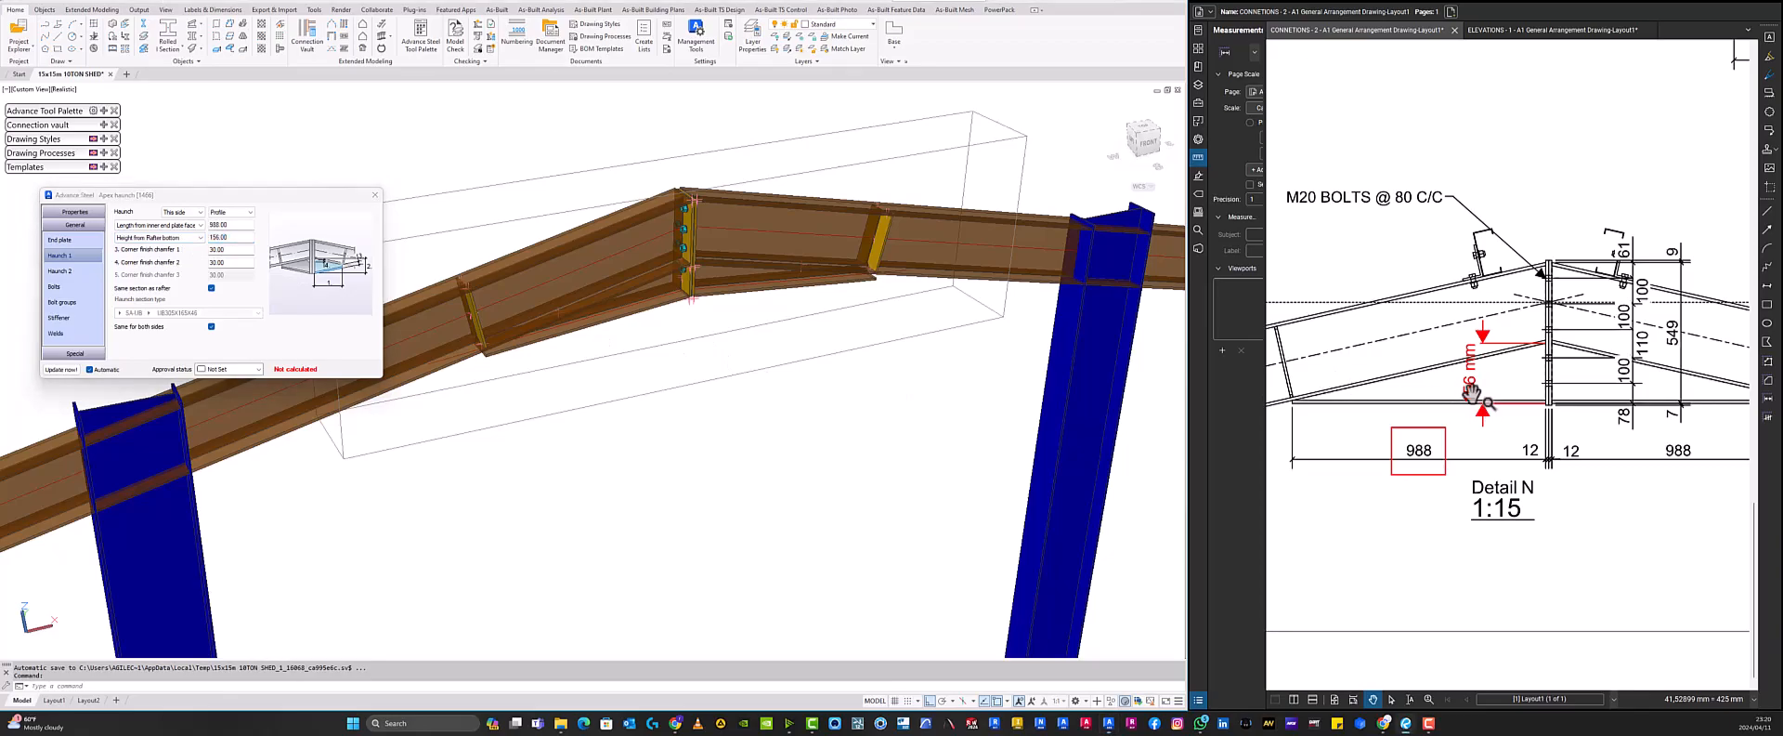
pyautogui.scroll(-3, 1472, 392)
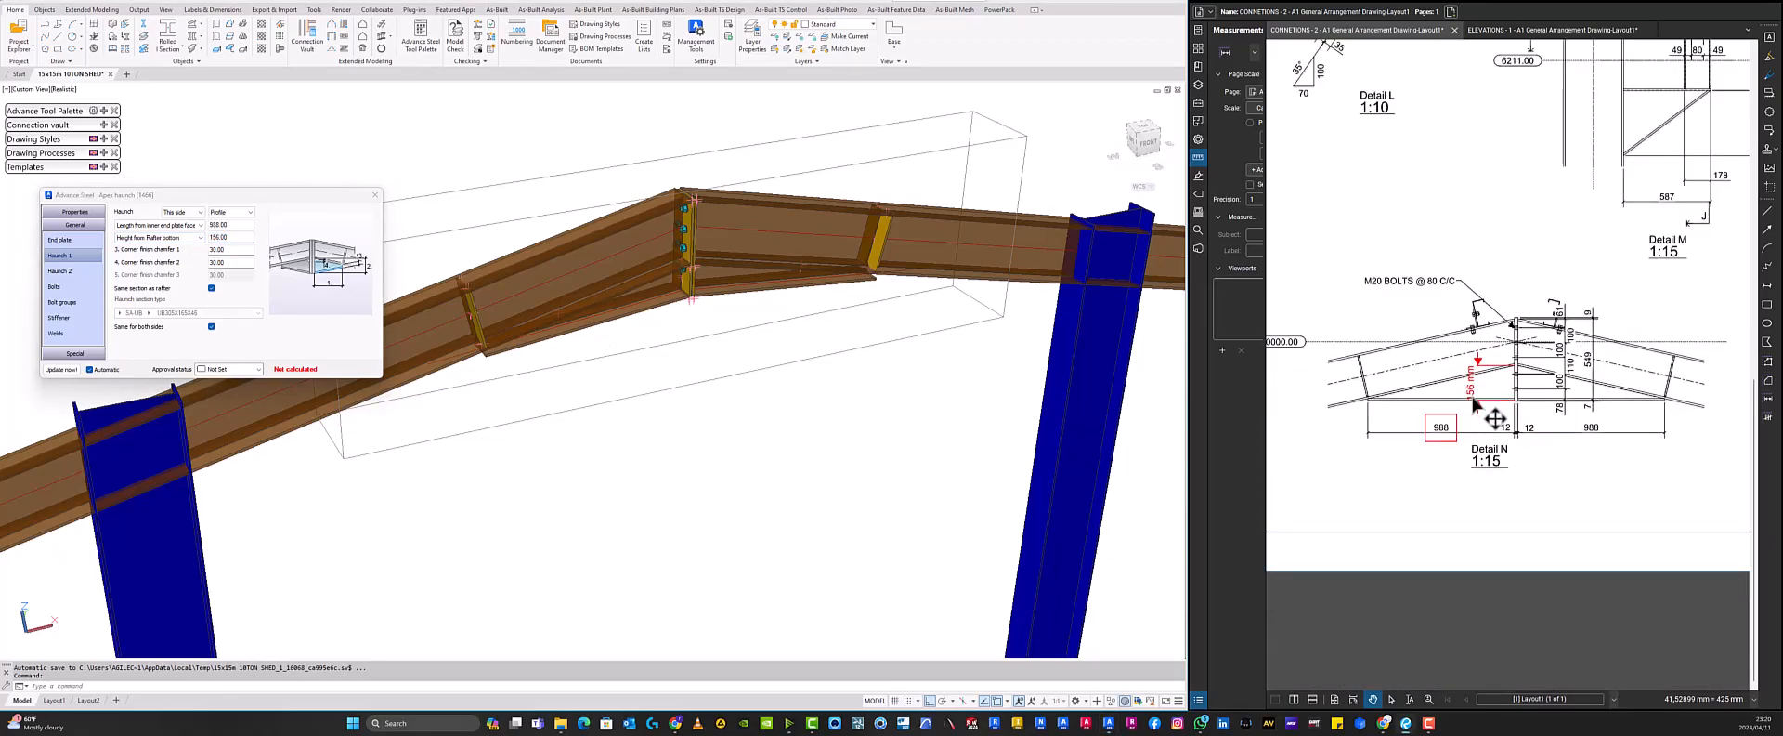
pyautogui.scroll(3, 1495, 419)
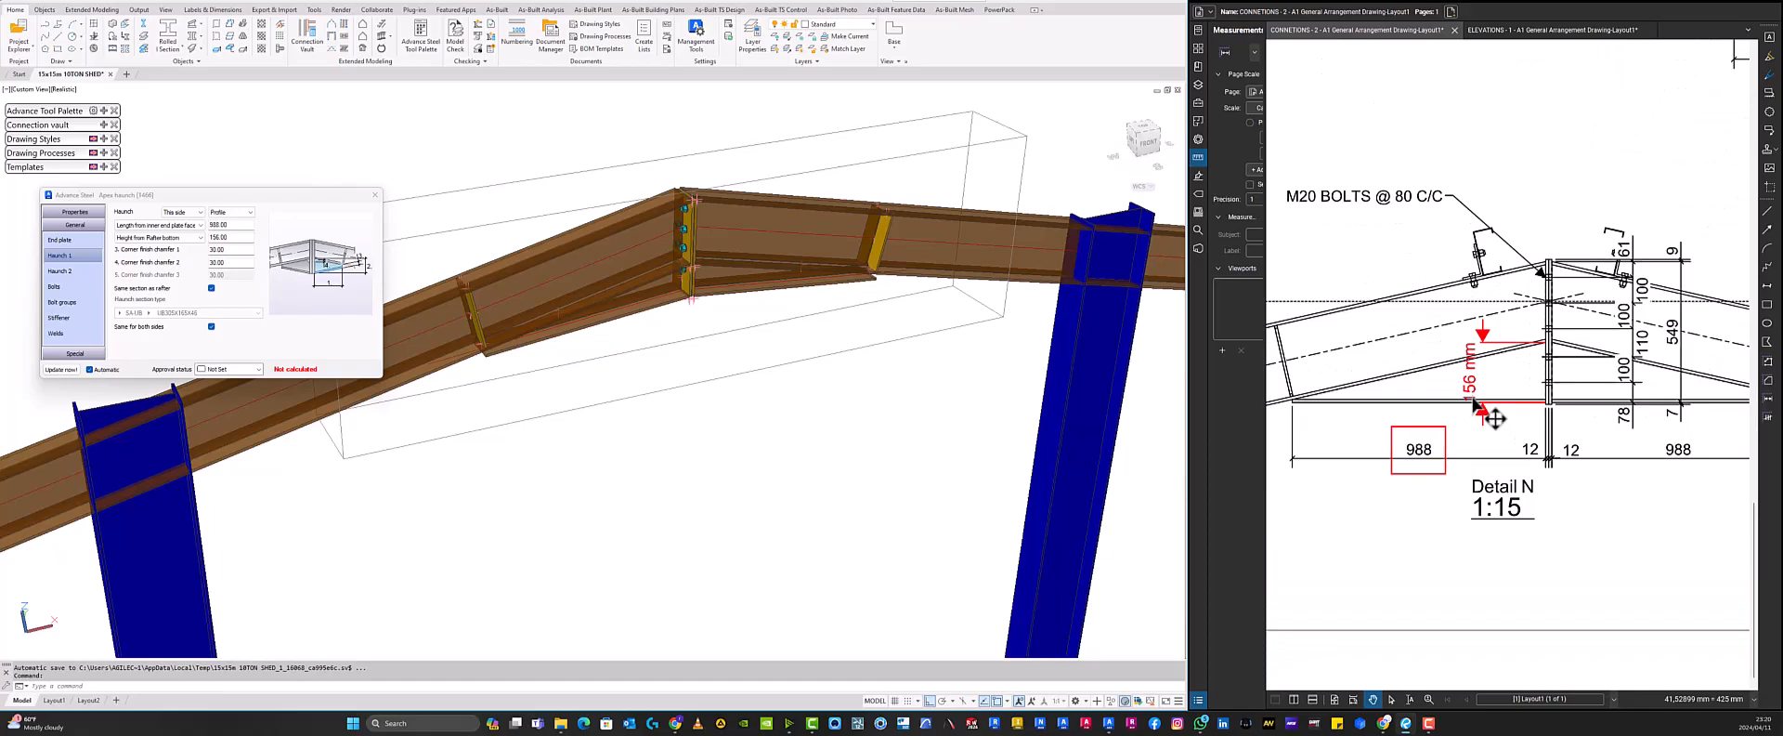
pyautogui.scroll(2, 1534, 391)
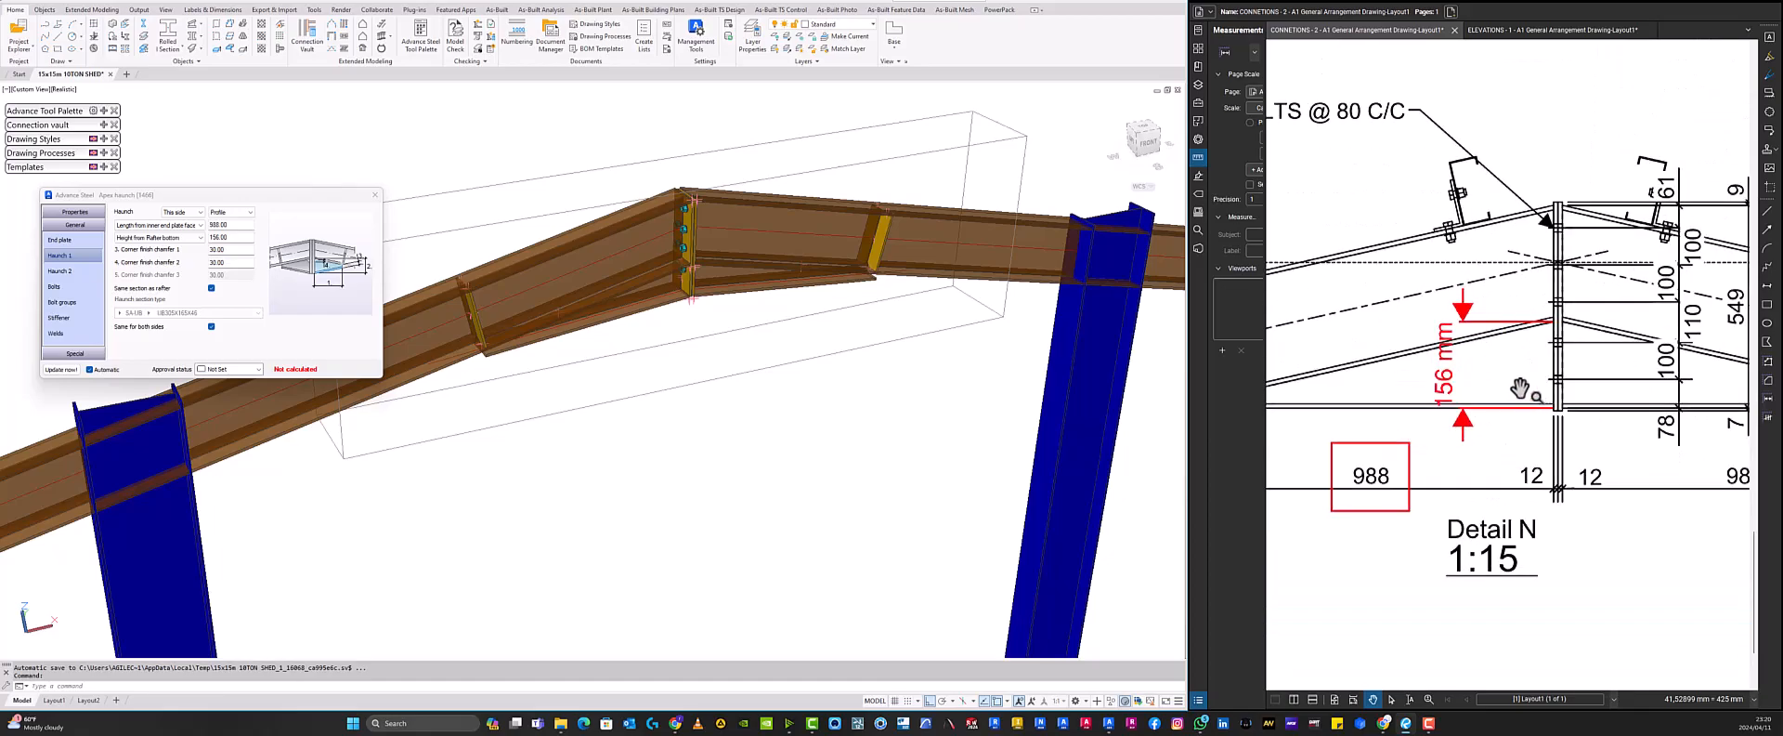
pyautogui.scroll(-4, 1419, 390)
pyautogui.scroll(3, 1397, 390)
pyautogui.click(1443, 370)
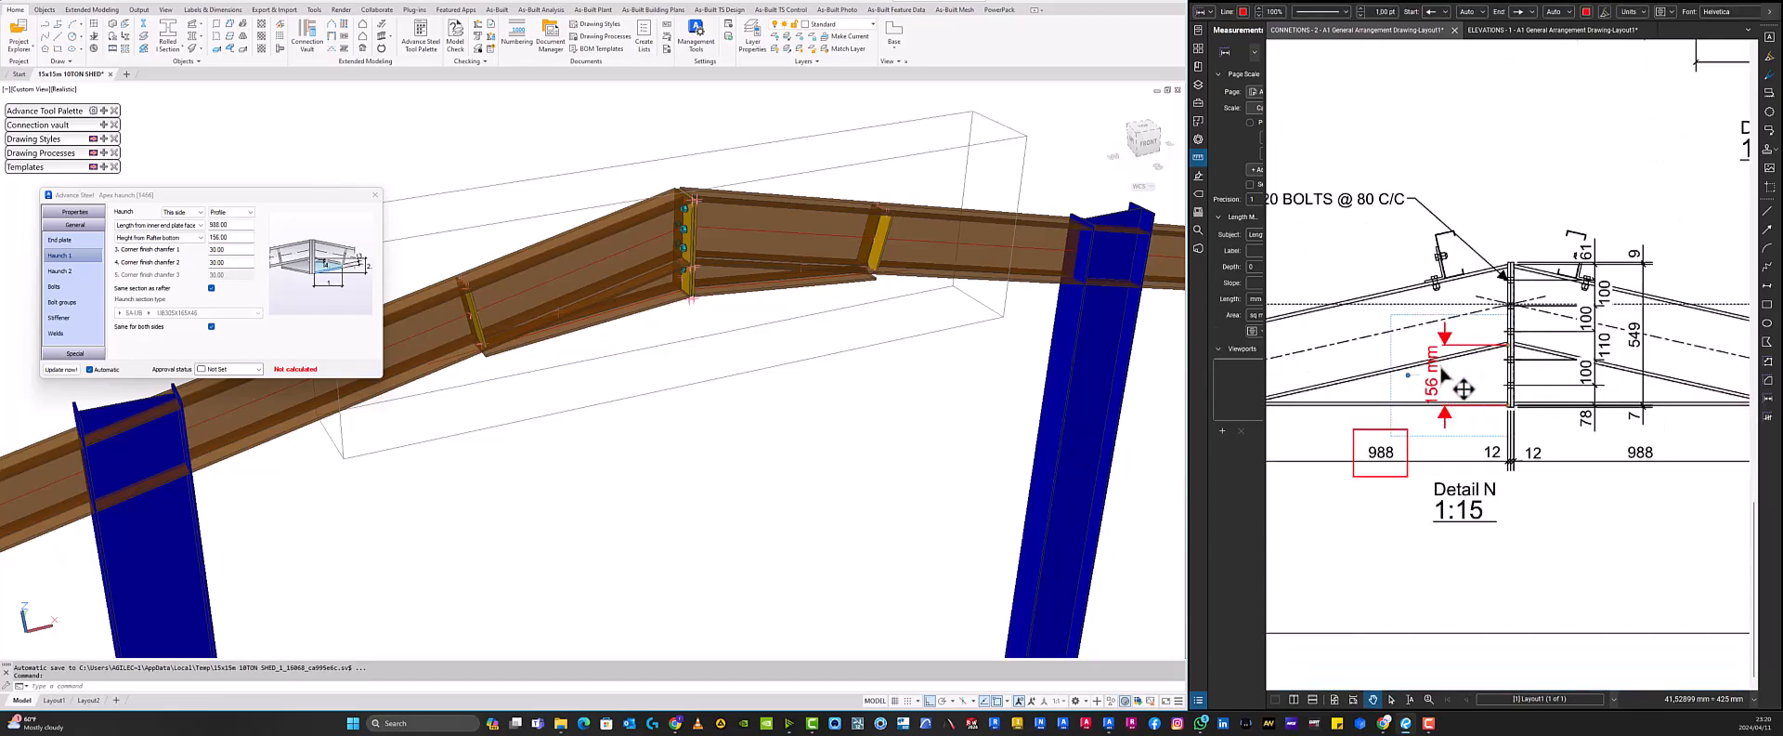
pyautogui.press('Delete')
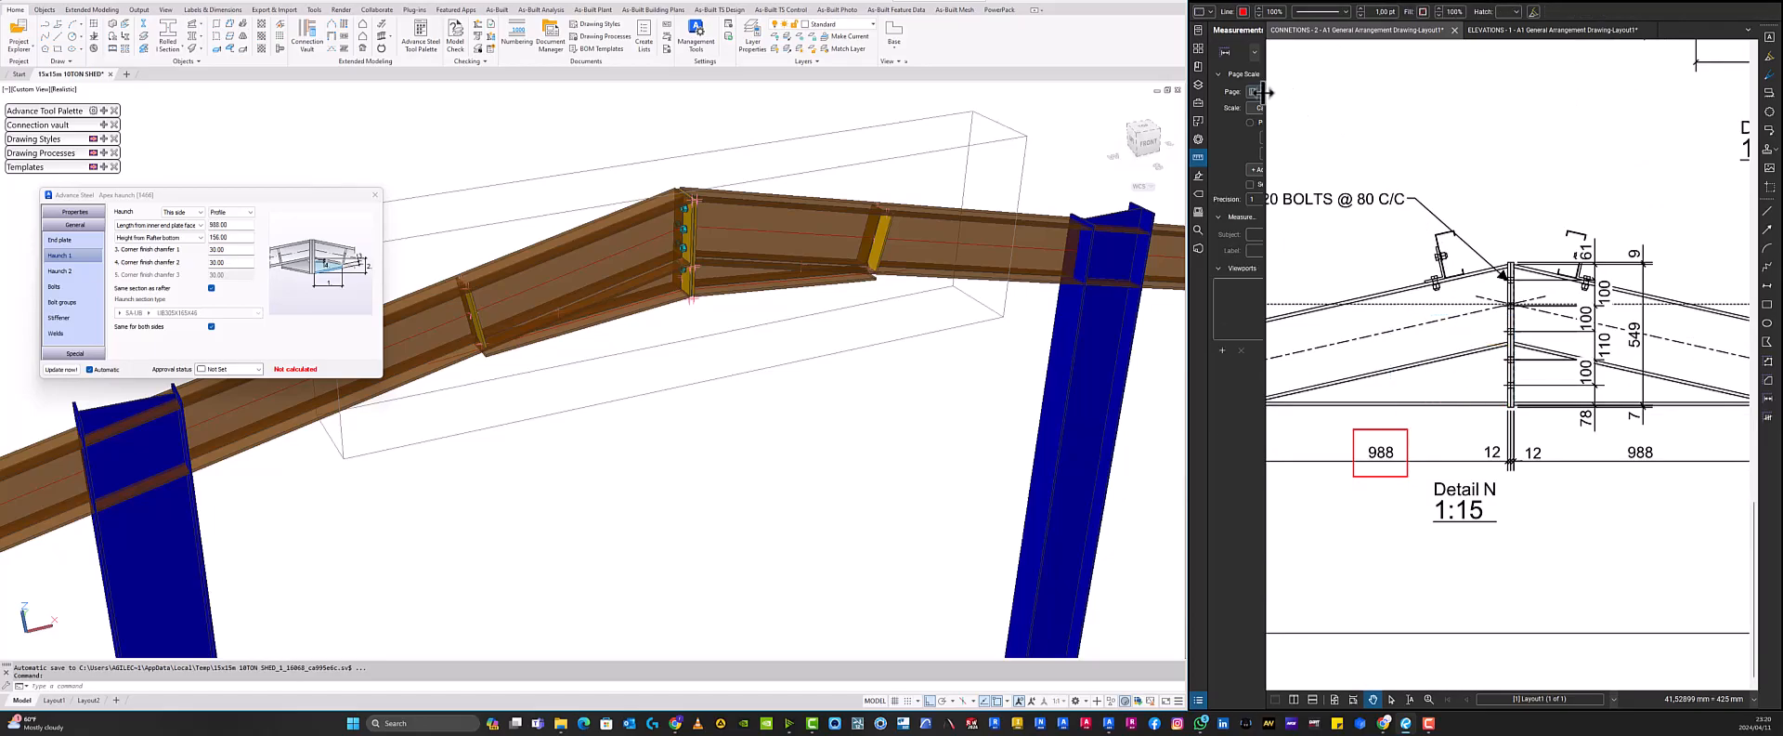
# - Calibrate the drawing page scale using the 988 haunch length dimension in Detail N as 988 mm
pyautogui.moveTo(1267, 92); pyautogui.dragTo(1326, 135)
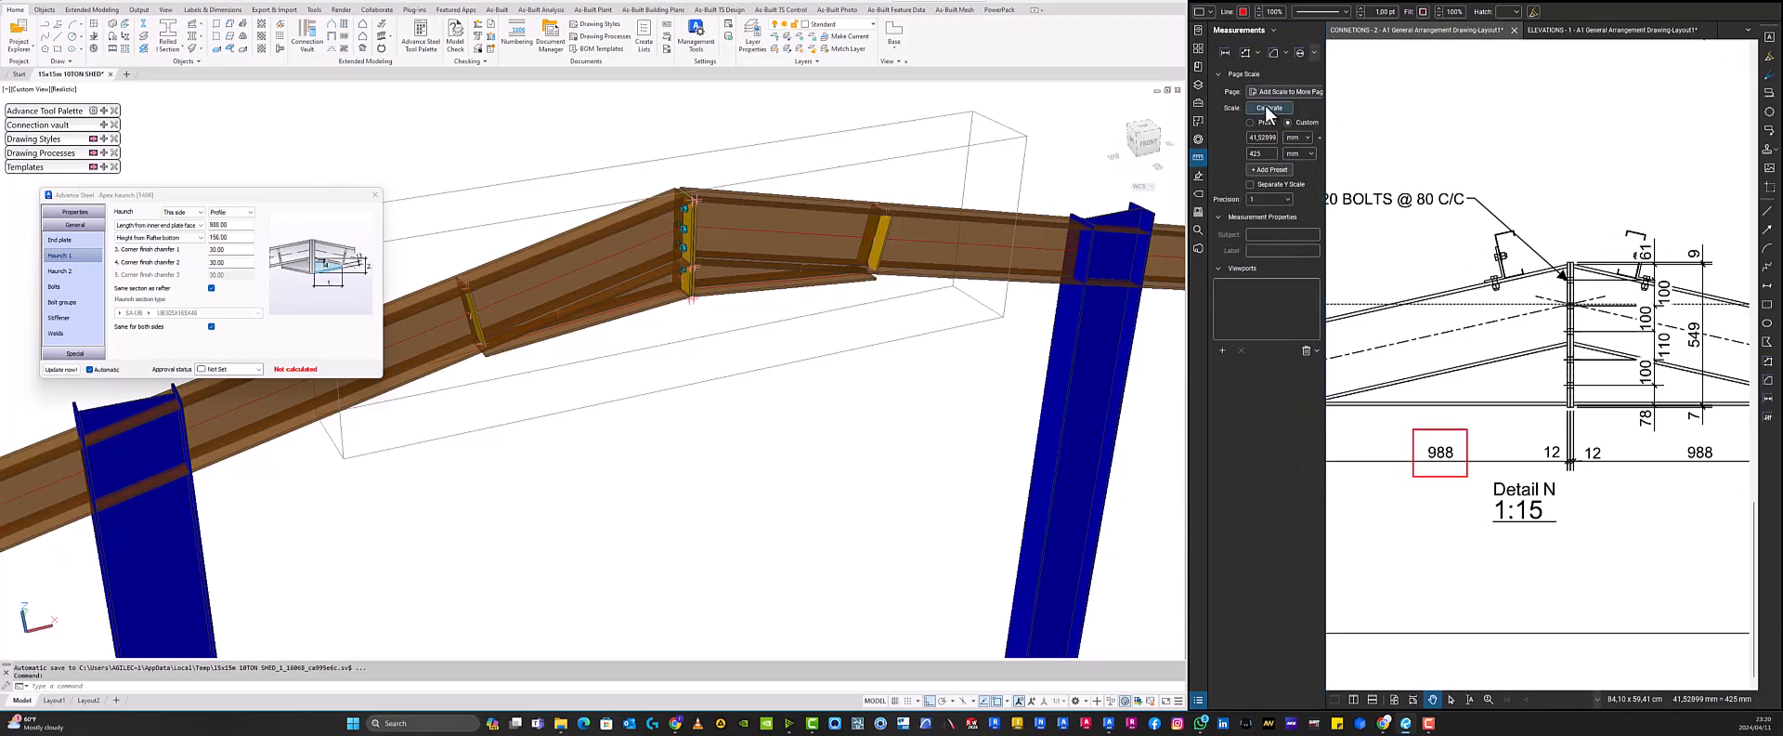
pyautogui.moveTo(1655, 238)
pyautogui.mouseDown()
pyautogui.moveTo(1506, 244)
pyautogui.moveTo(1484, 202)
pyautogui.mouseUp()
pyautogui.scroll(4, 1398, 437)
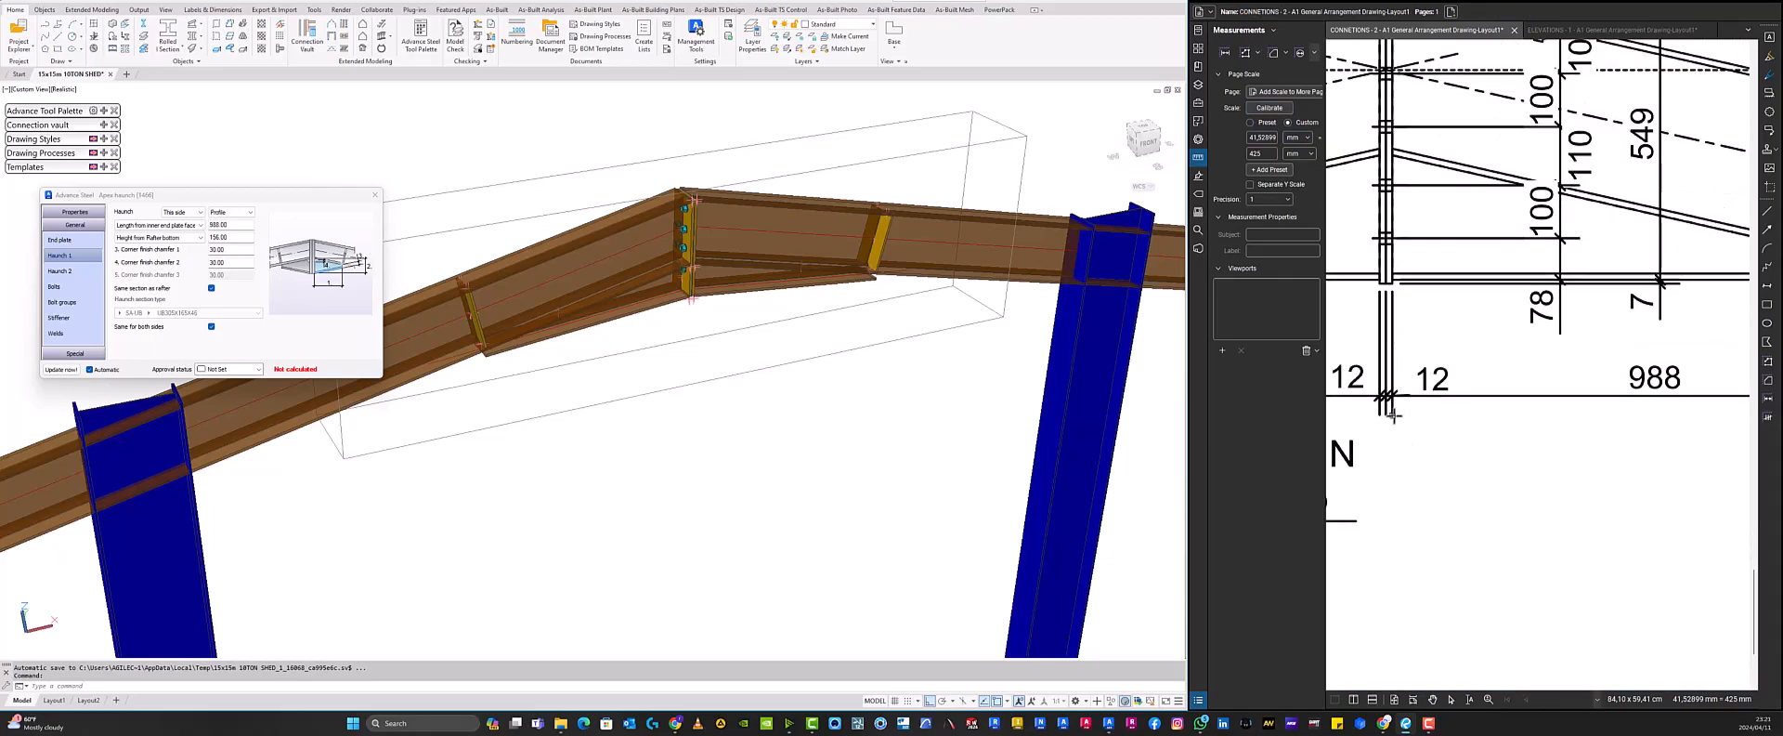
pyautogui.scroll(-3, 1393, 415)
pyautogui.click(1386, 420)
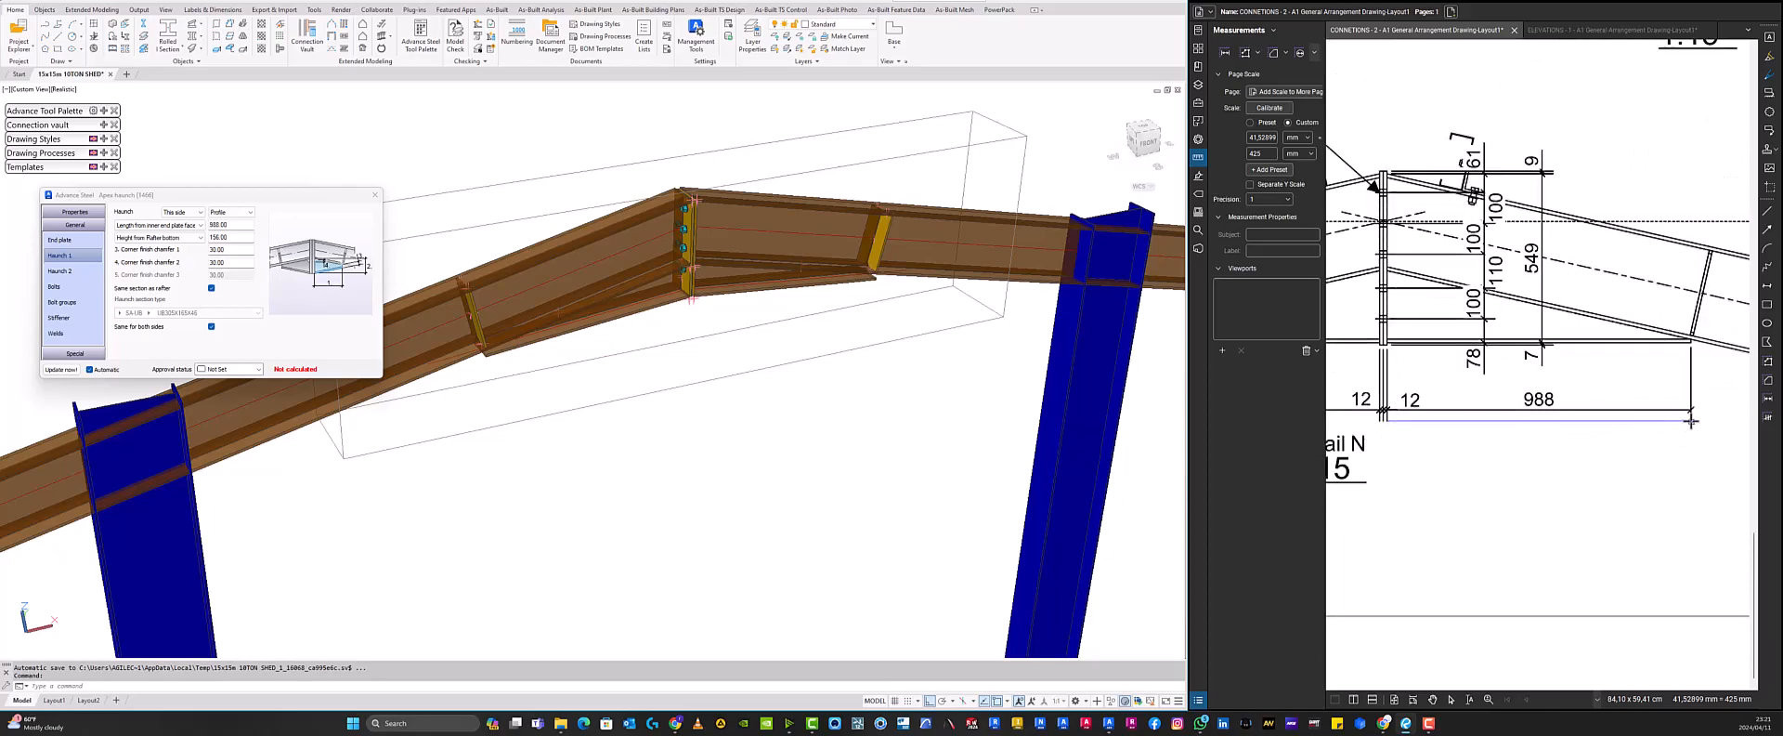
pyautogui.click(1691, 420)
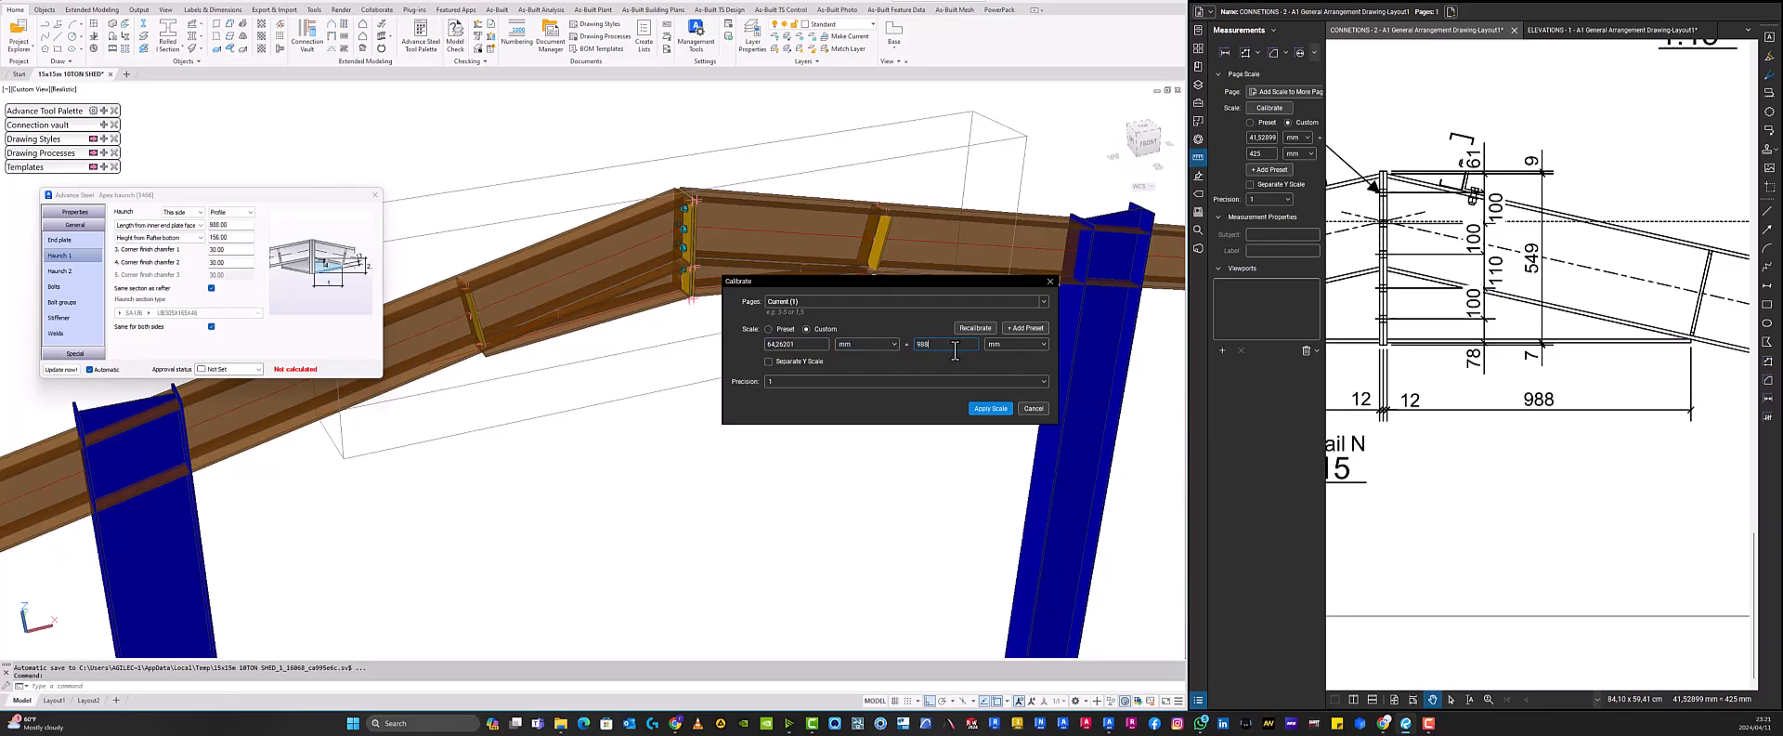
pyautogui.press('Return')
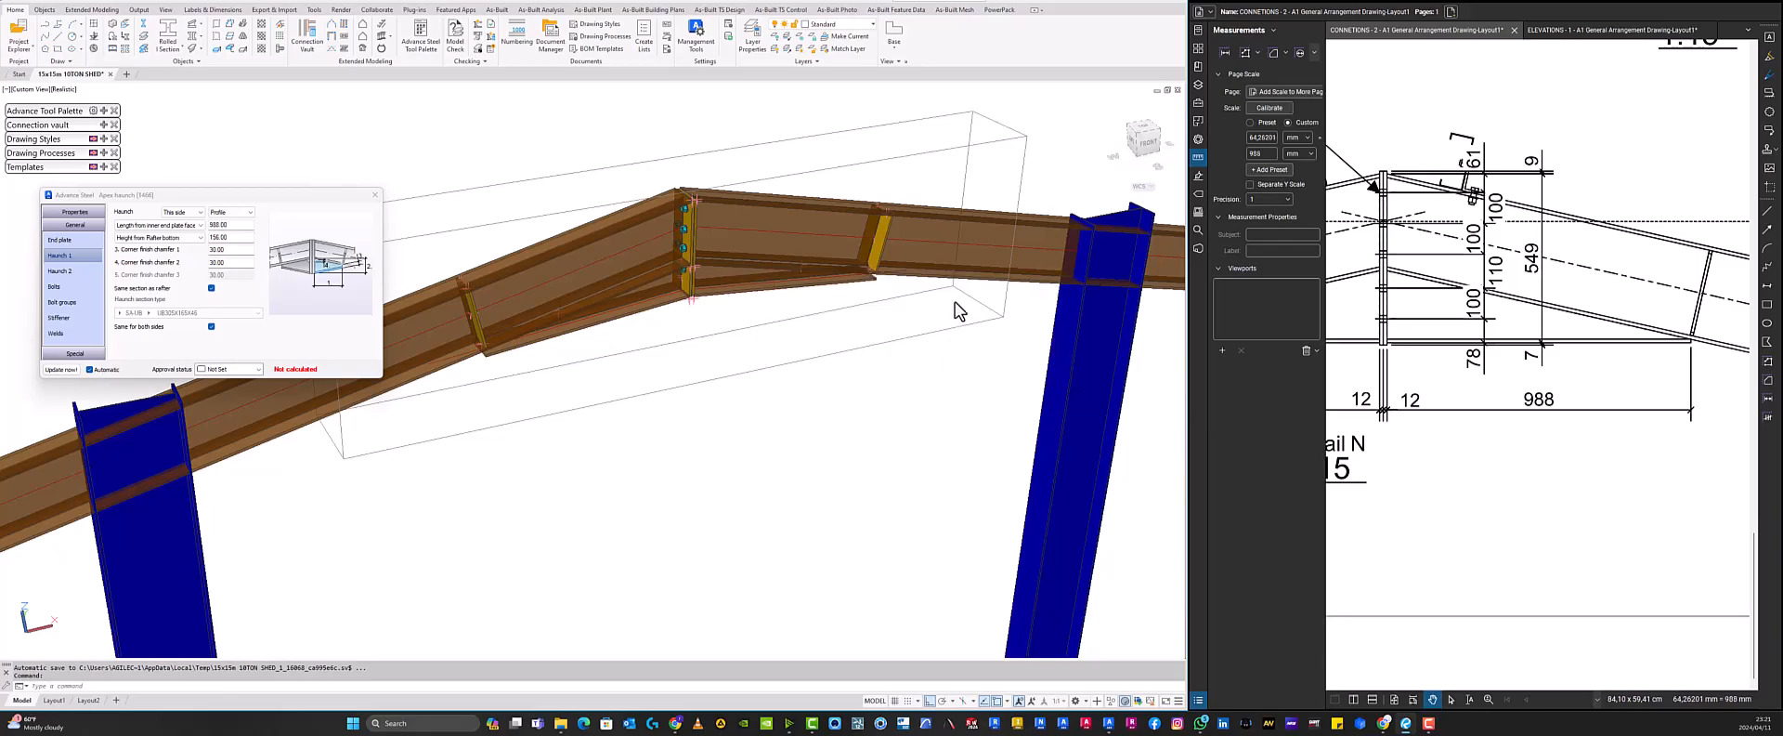
# - Measure the 988 haunch length in Detail N to check the calibration and move the measurement below the detail
pyautogui.click(1226, 54)
pyautogui.scroll(2, 1381, 409)
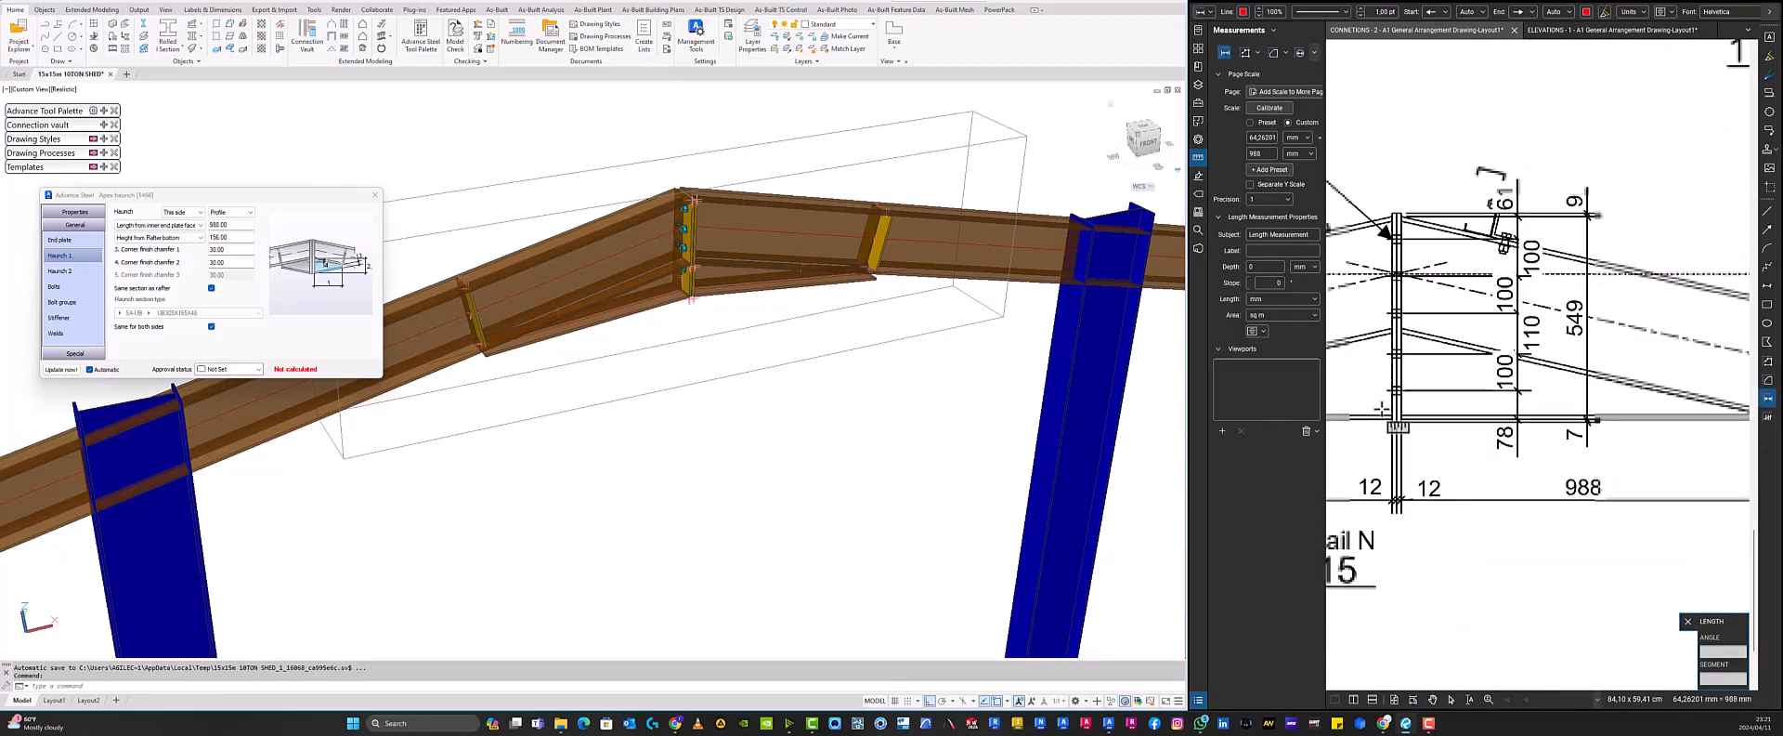
pyautogui.click(1396, 512)
pyautogui.scroll(-3, 1523, 552)
pyautogui.scroll(3, 1669, 542)
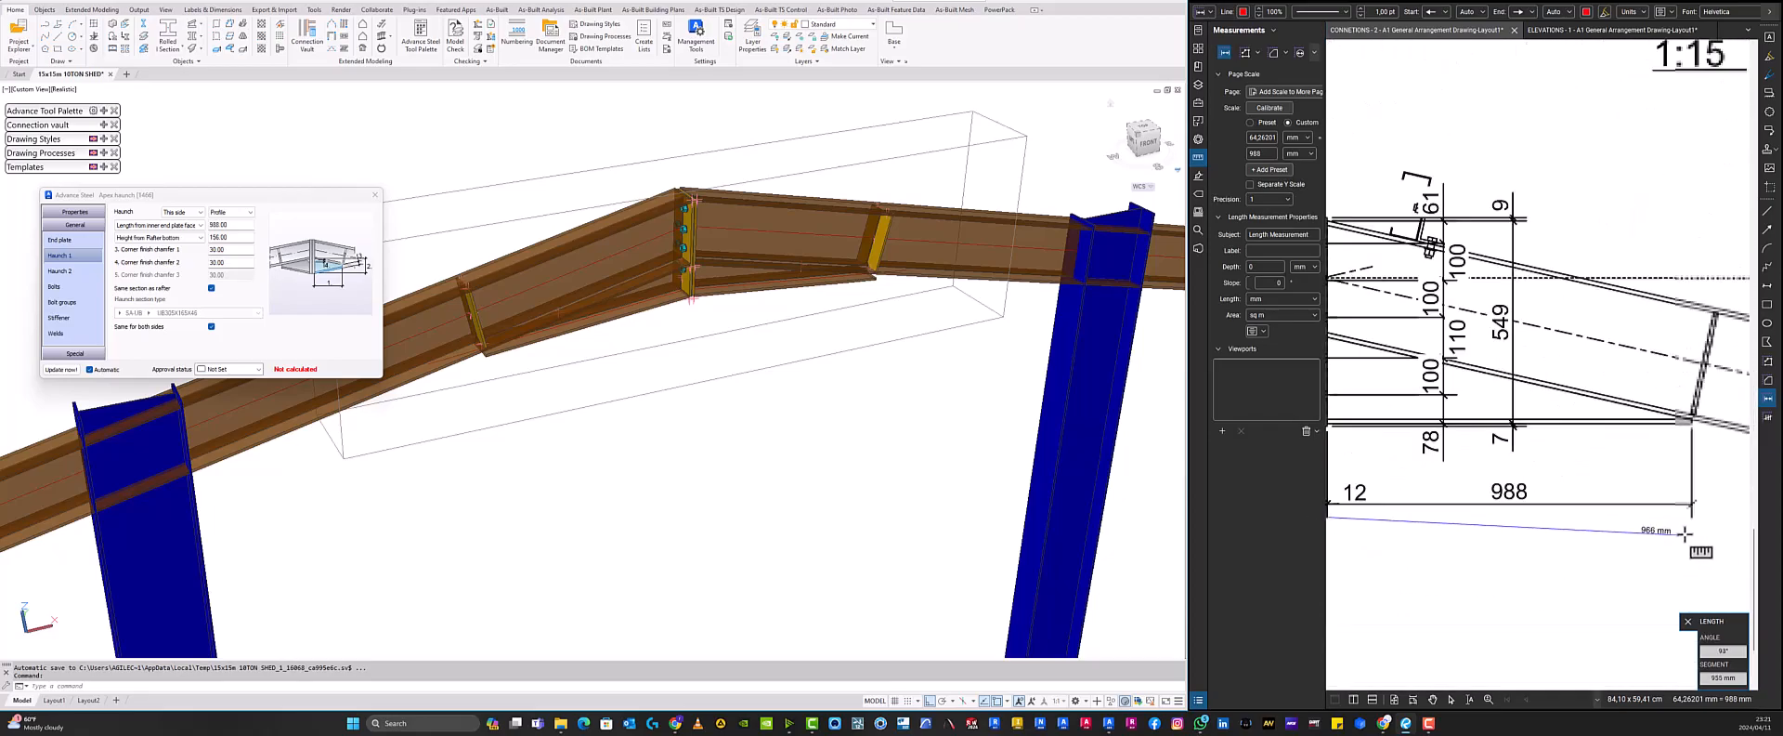
pyautogui.click(1692, 516)
pyautogui.scroll(-2, 1579, 553)
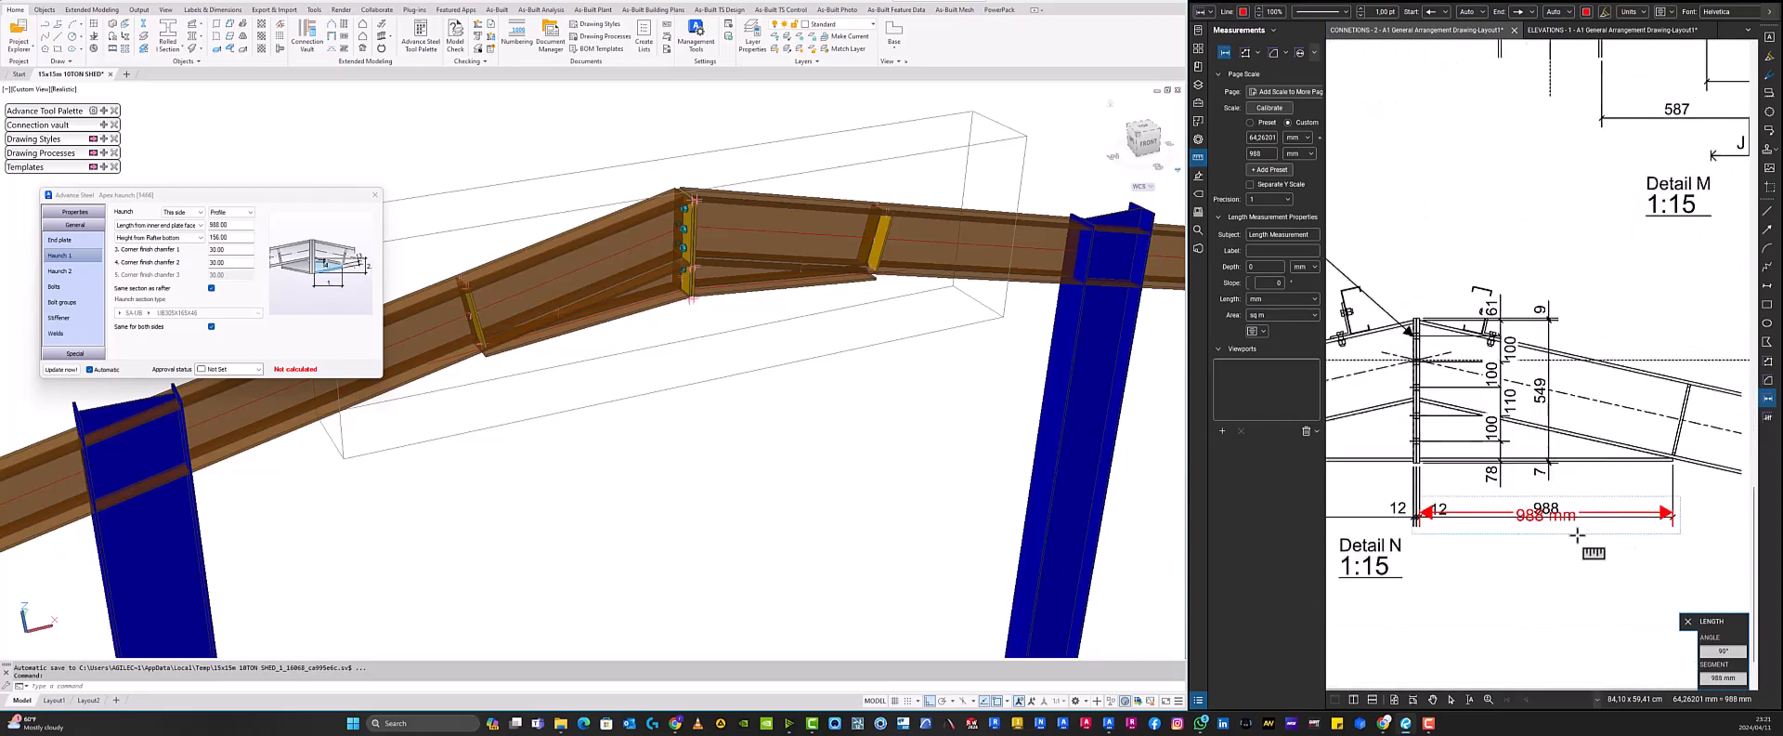
pyautogui.press('Escape')
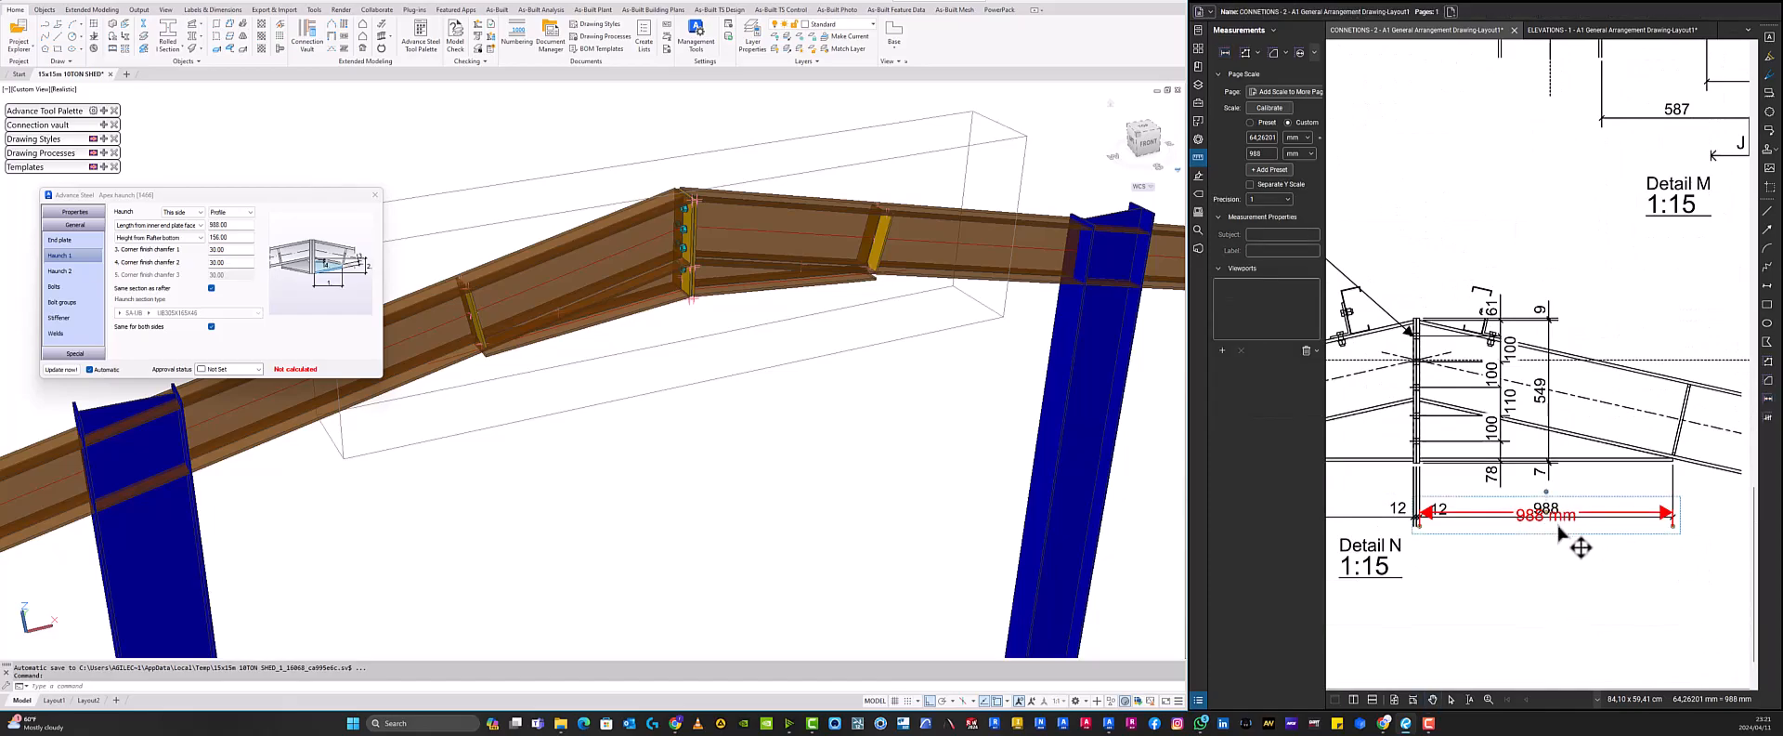
pyautogui.moveTo(1539, 544); pyautogui.dragTo(1539, 575)
pyautogui.moveTo(1543, 544); pyautogui.dragTo(1685, 544)
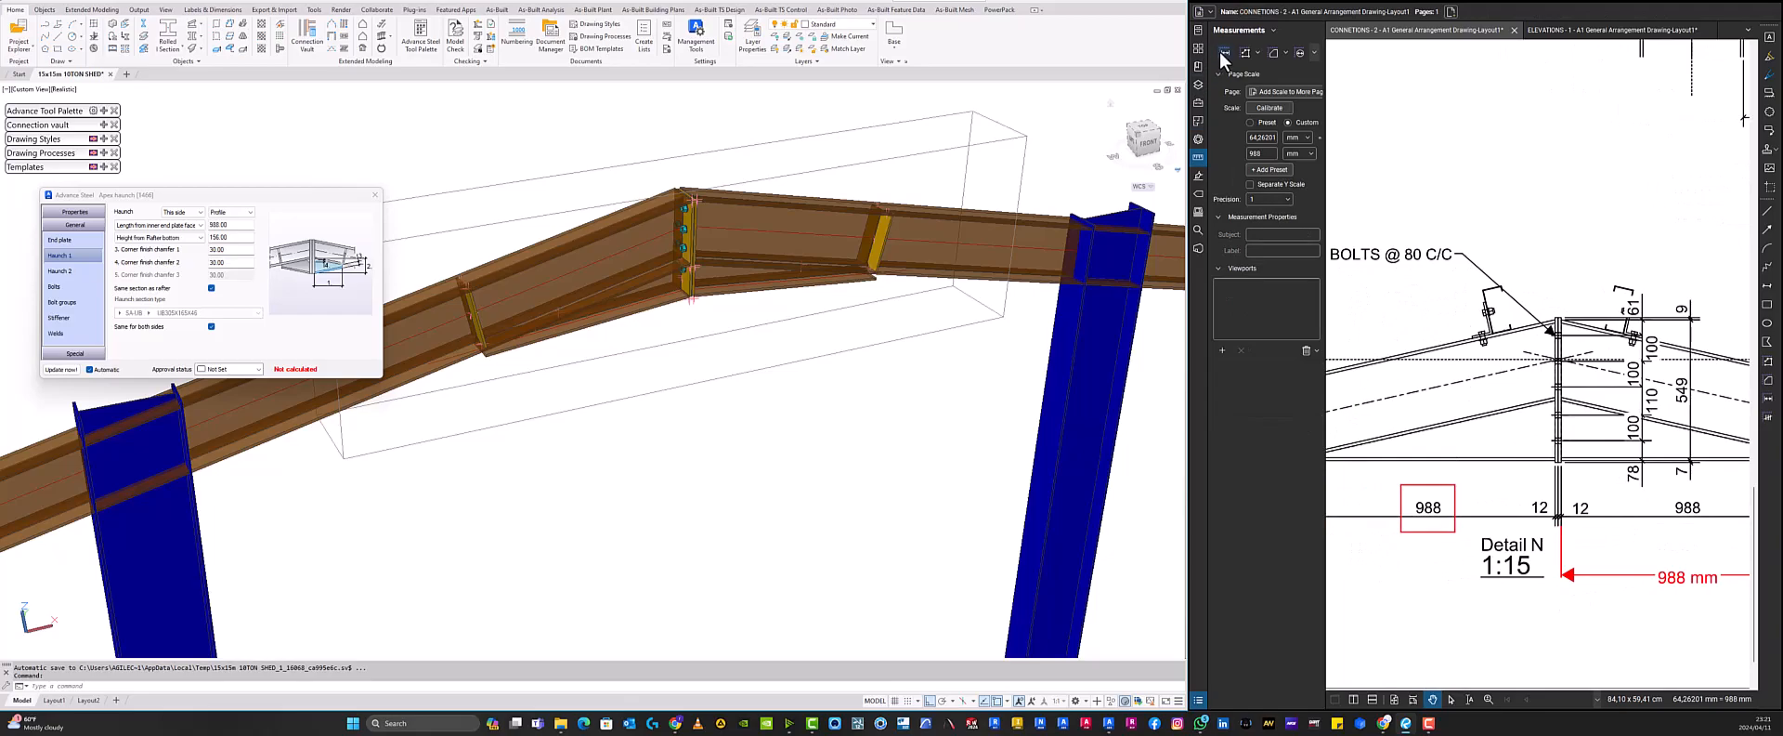
pyautogui.scroll(3, 1550, 409)
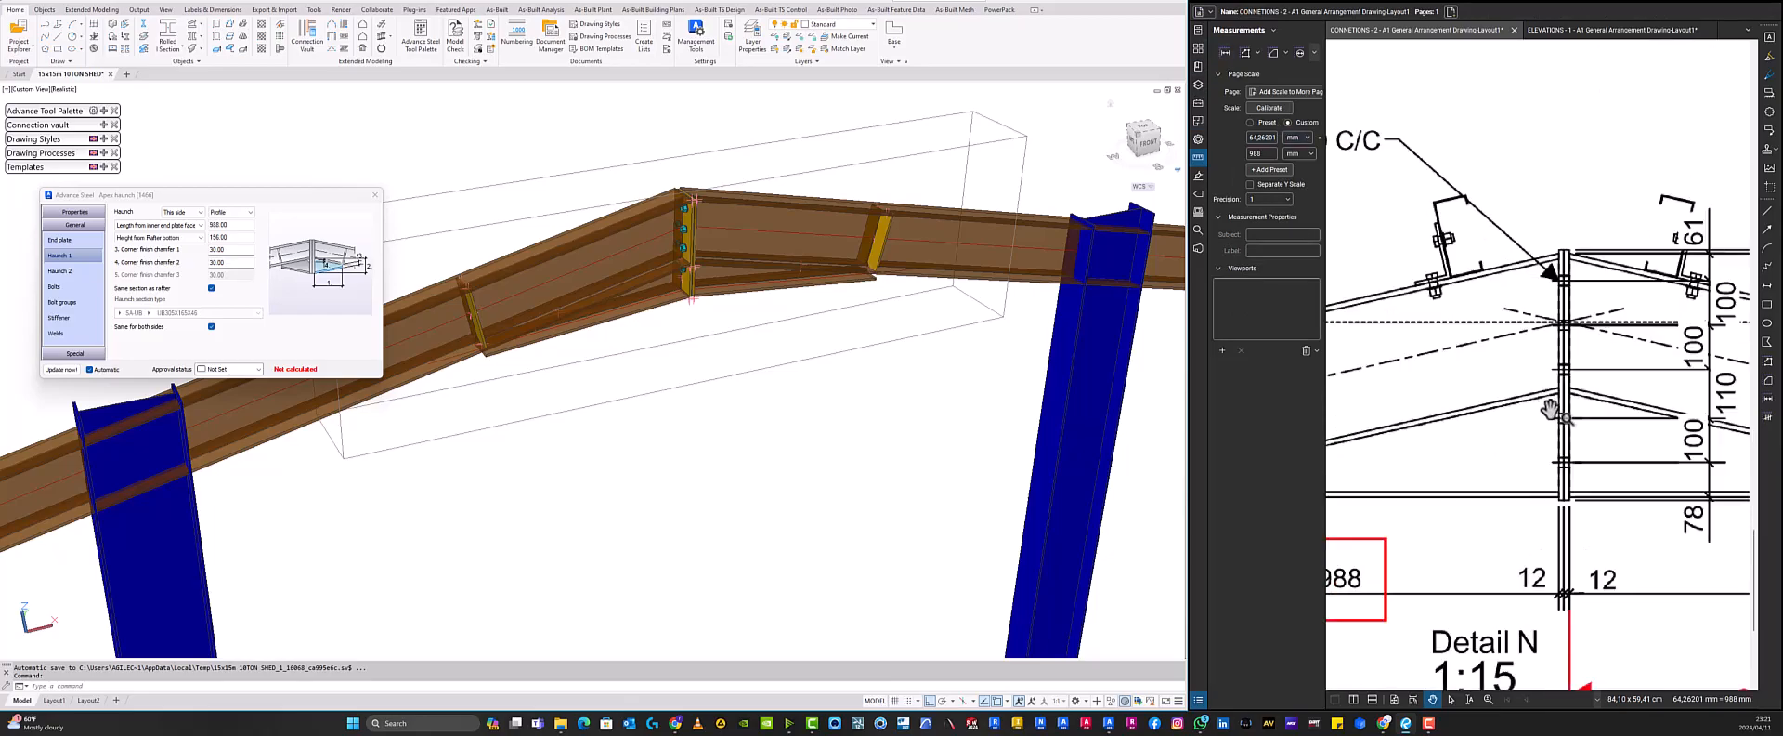
# - Measure the haunch depth below the rafter at the ridge end plate in Detail N
pyautogui.click(1225, 53)
pyautogui.scroll(4, 1556, 380)
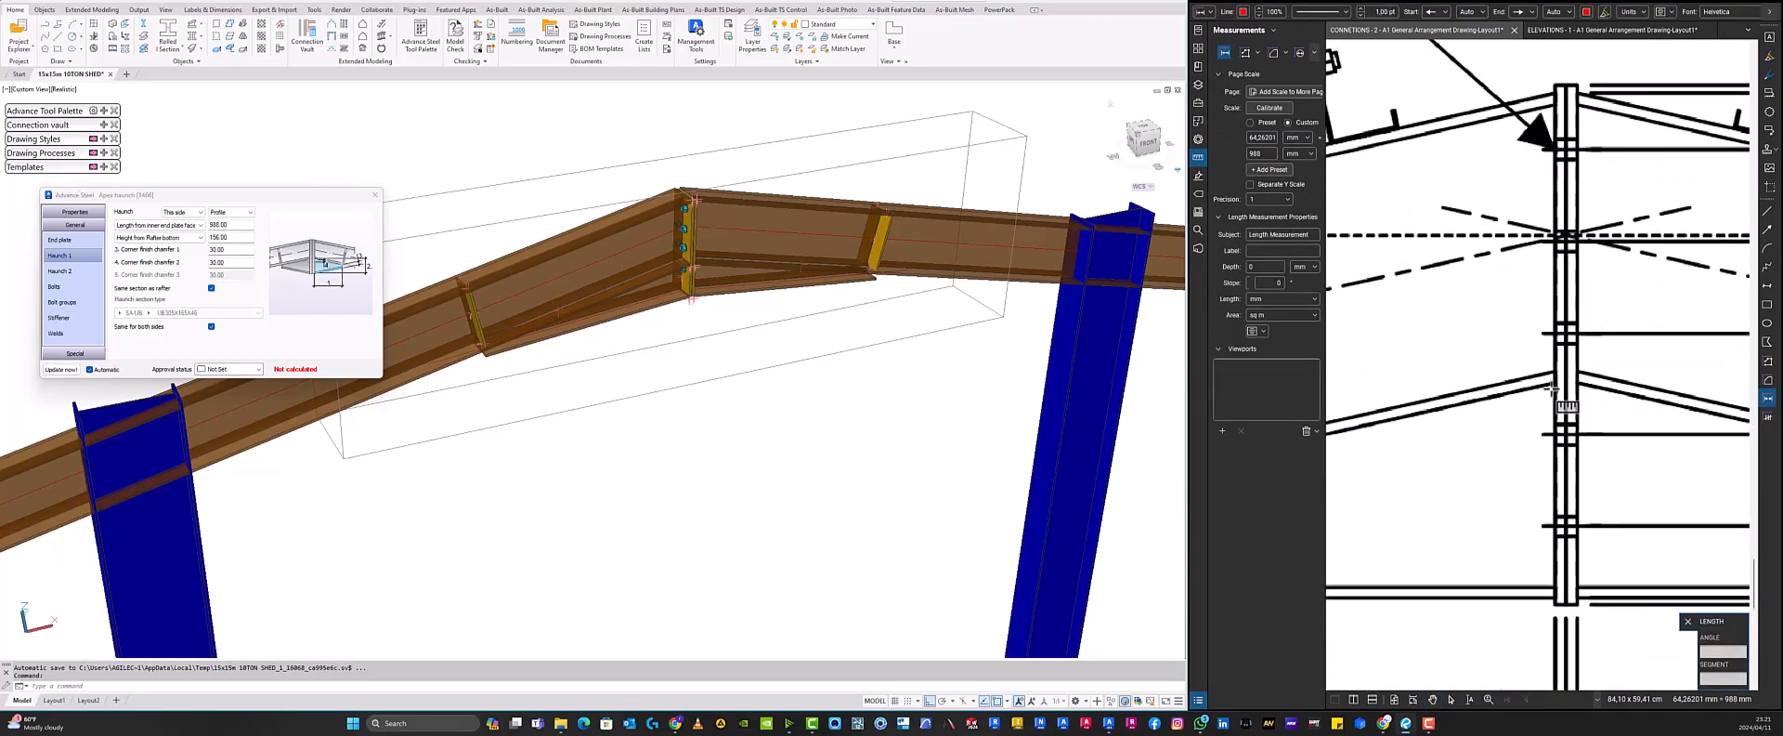
pyautogui.scroll(2, 1555, 383)
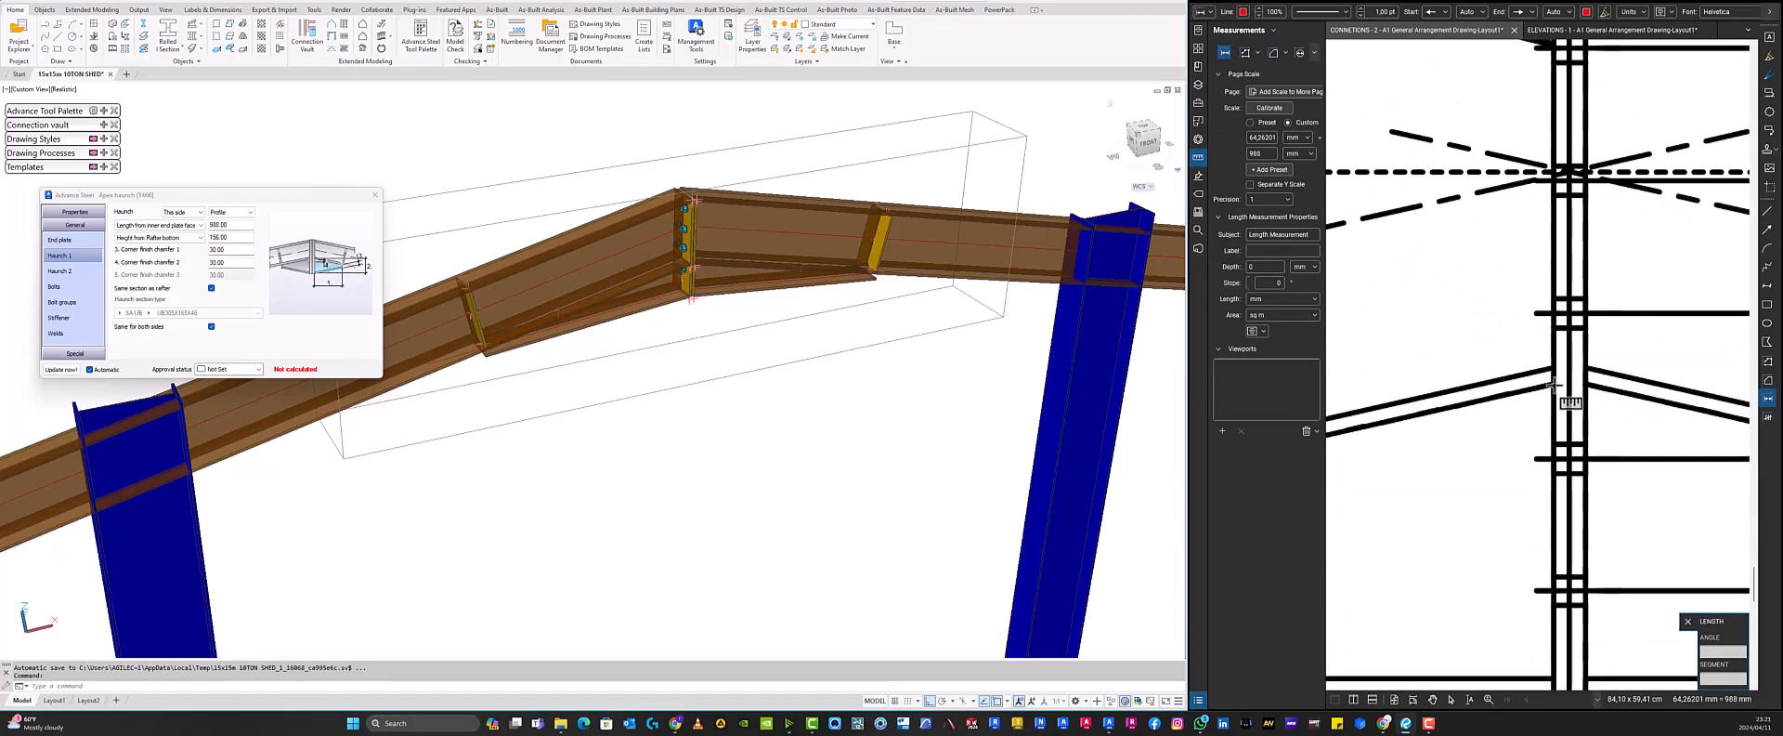
pyautogui.click(1552, 383)
pyautogui.scroll(-4, 1554, 383)
pyautogui.scroll(4, 1549, 550)
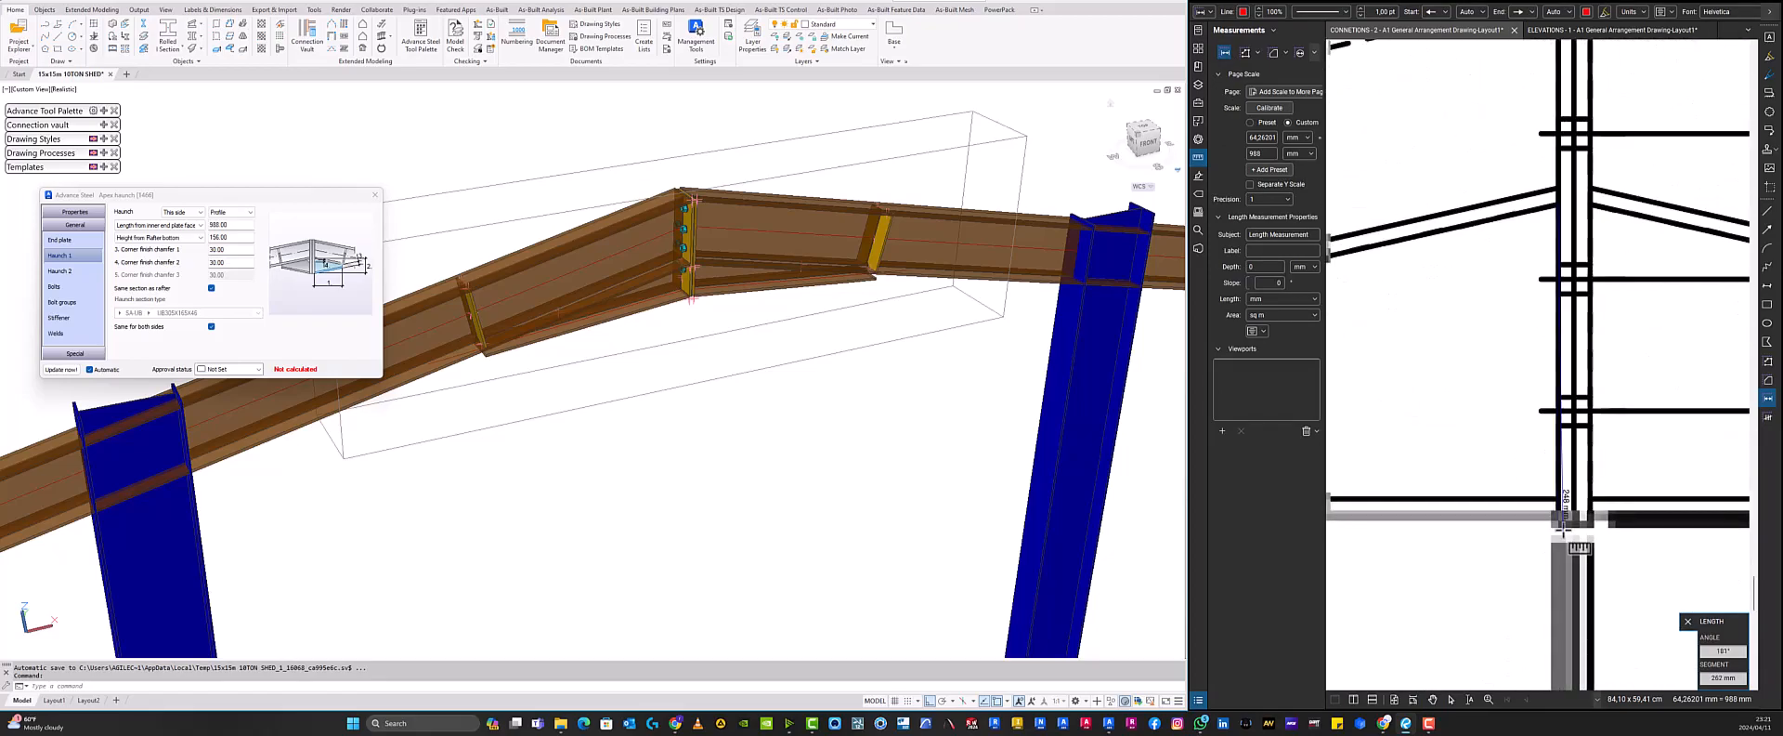
pyautogui.click(1556, 513)
pyautogui.scroll(-5, 1552, 539)
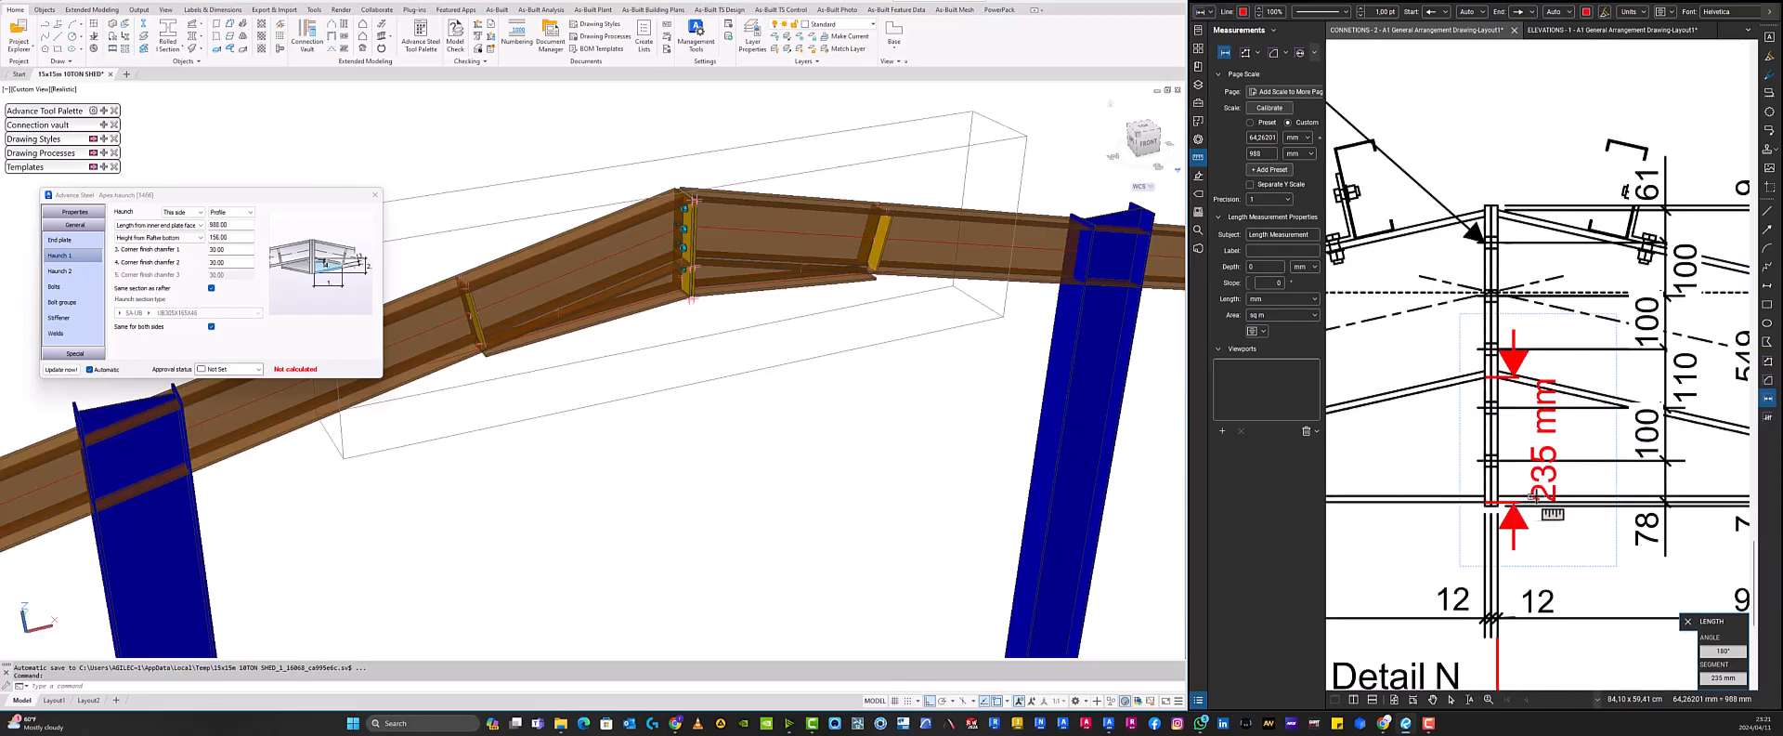
# - Set the haunch height from rafter bottom to 235 mm
pyautogui.click(246, 238)
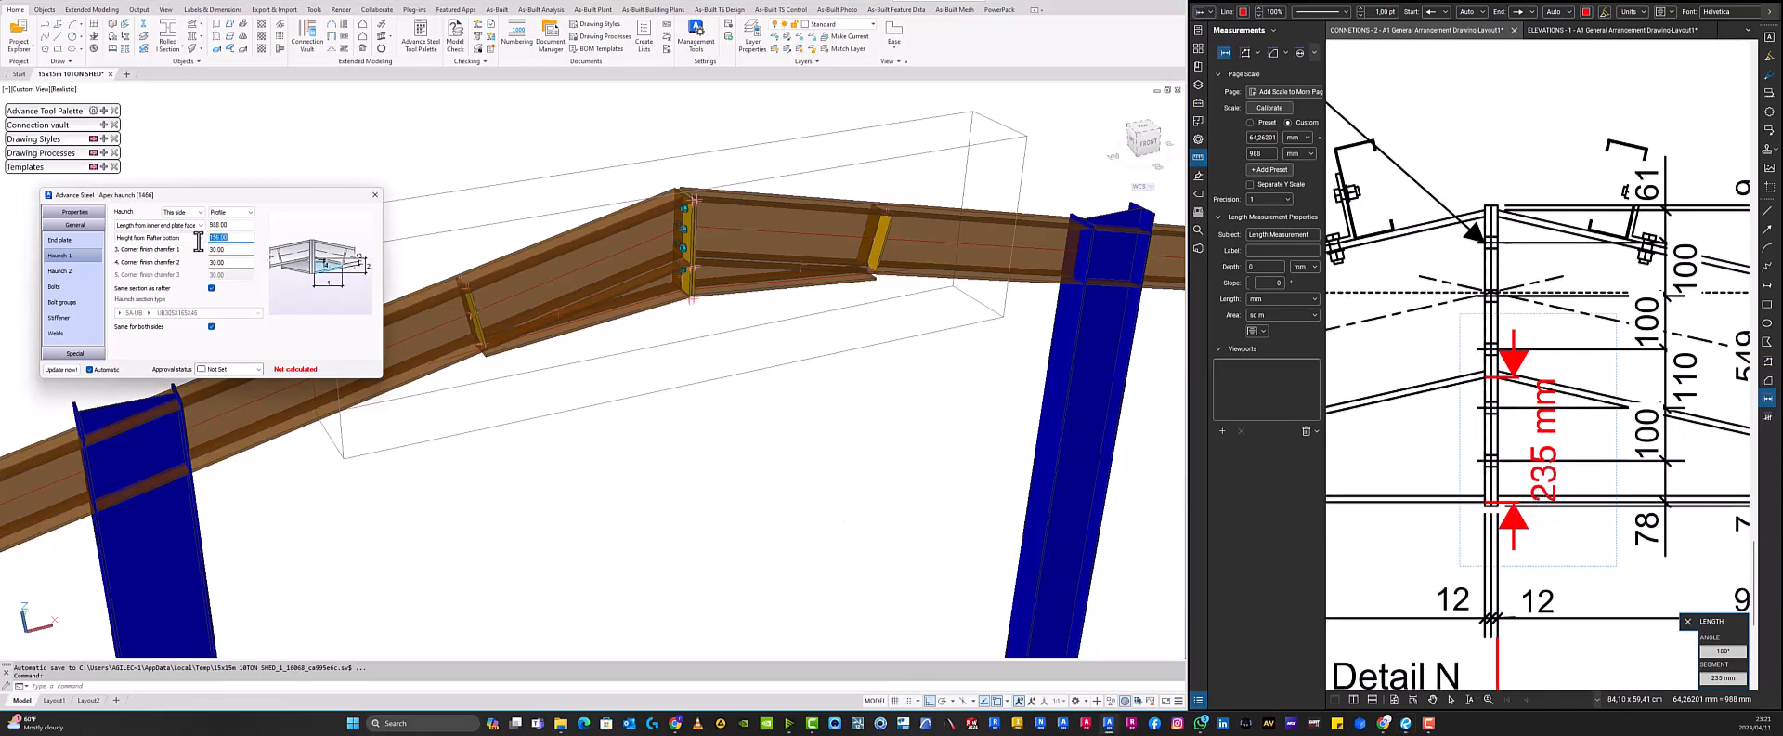
pyautogui.write('23')
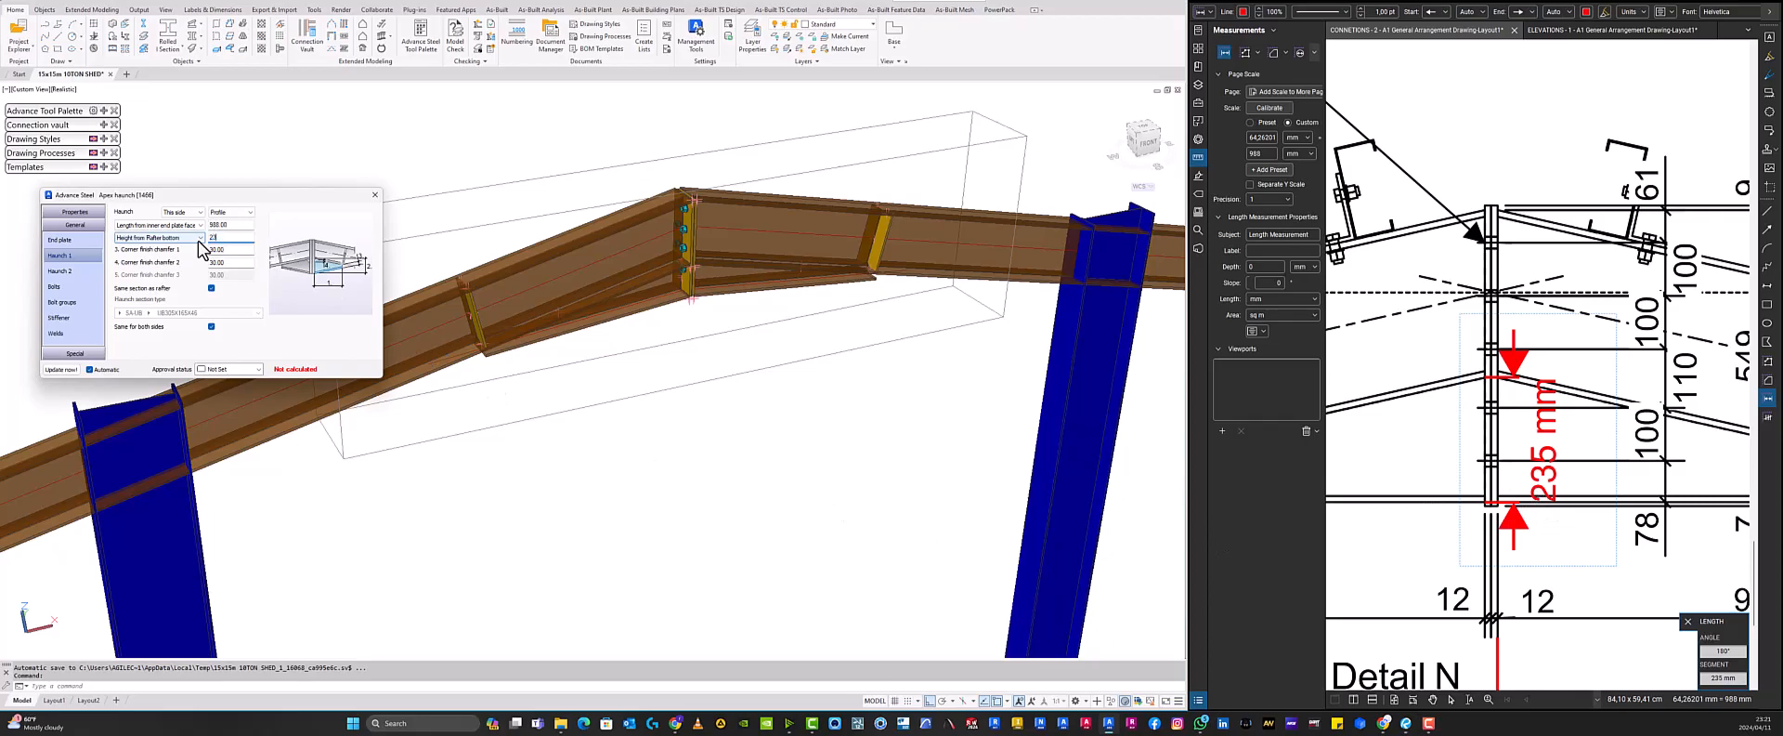
pyautogui.write('5')
pyautogui.press('Return')
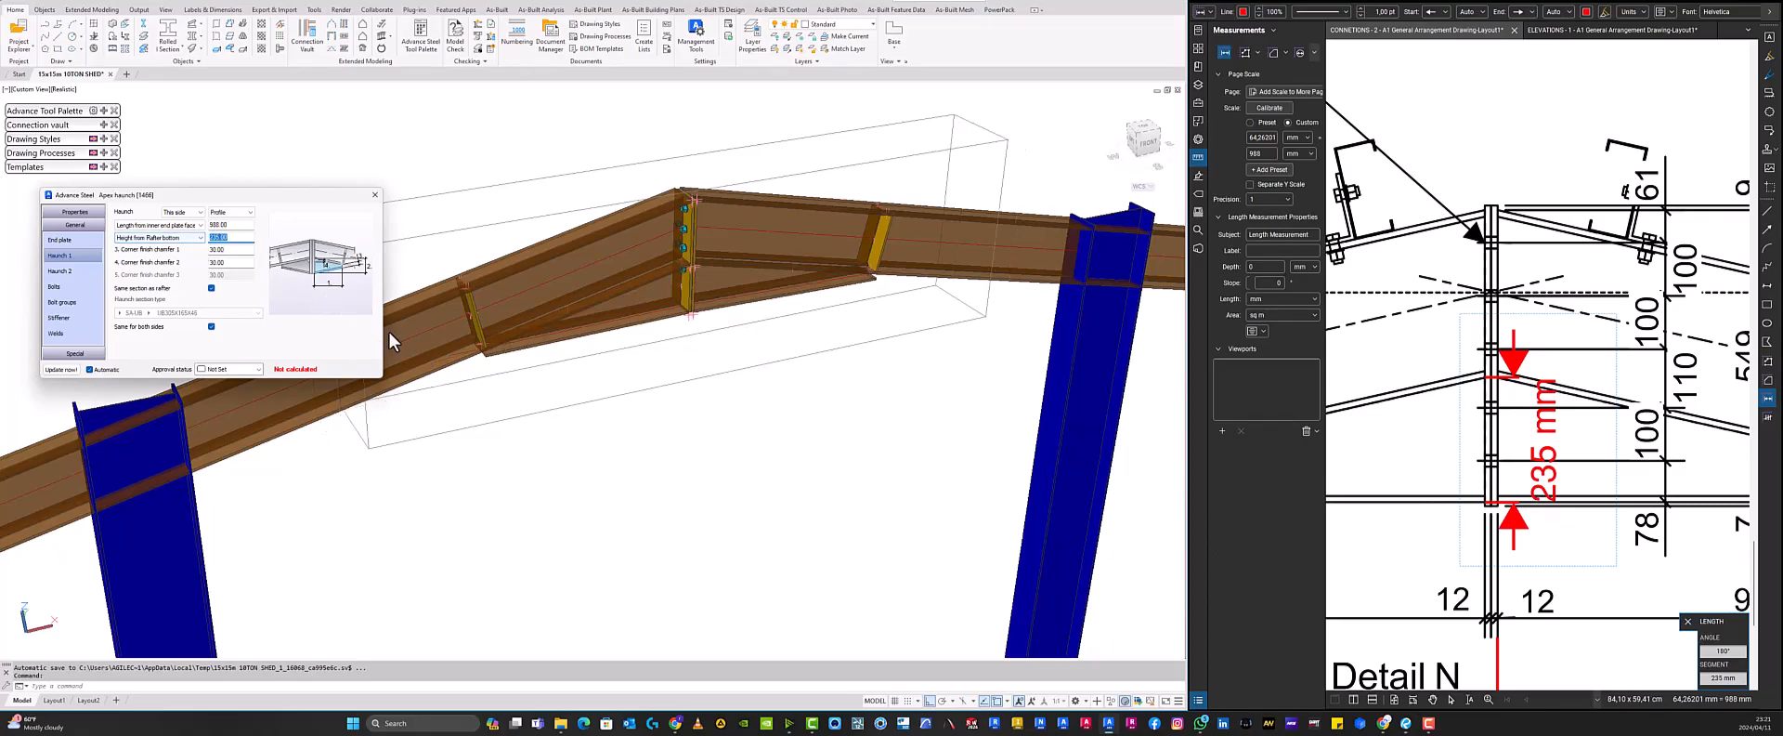
pyautogui.scroll(-3, 657, 307)
pyautogui.keyDown('shift'); pyautogui.moveTo(755, 335); pyautogui.dragTo(695, 324, button='middle'); pyautogui.keyUp('shift')
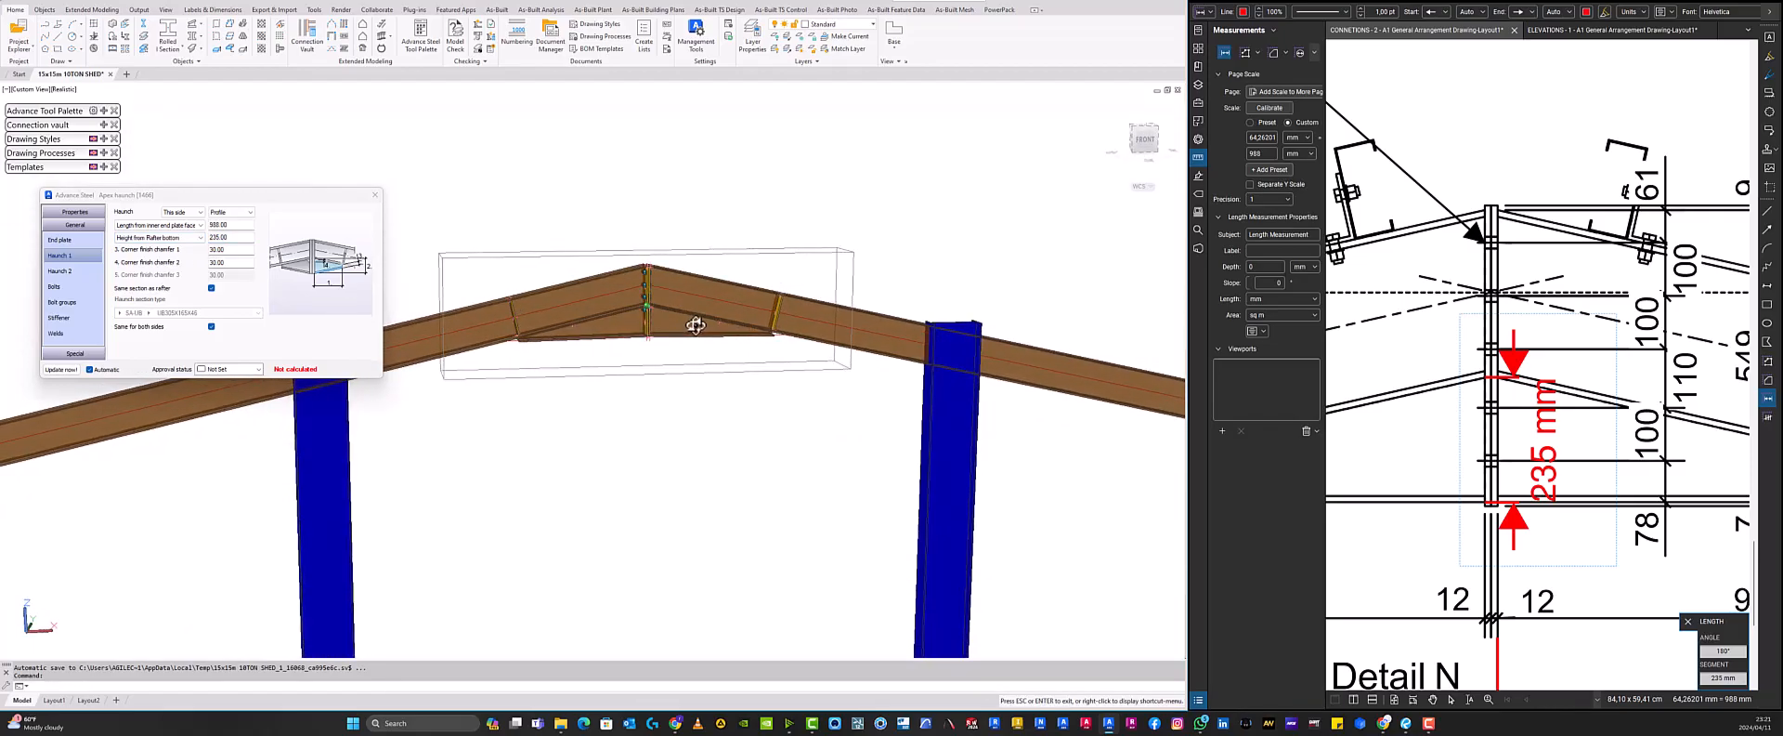
pyautogui.scroll(-5, 1511, 368)
pyautogui.scroll(-4, 1512, 369)
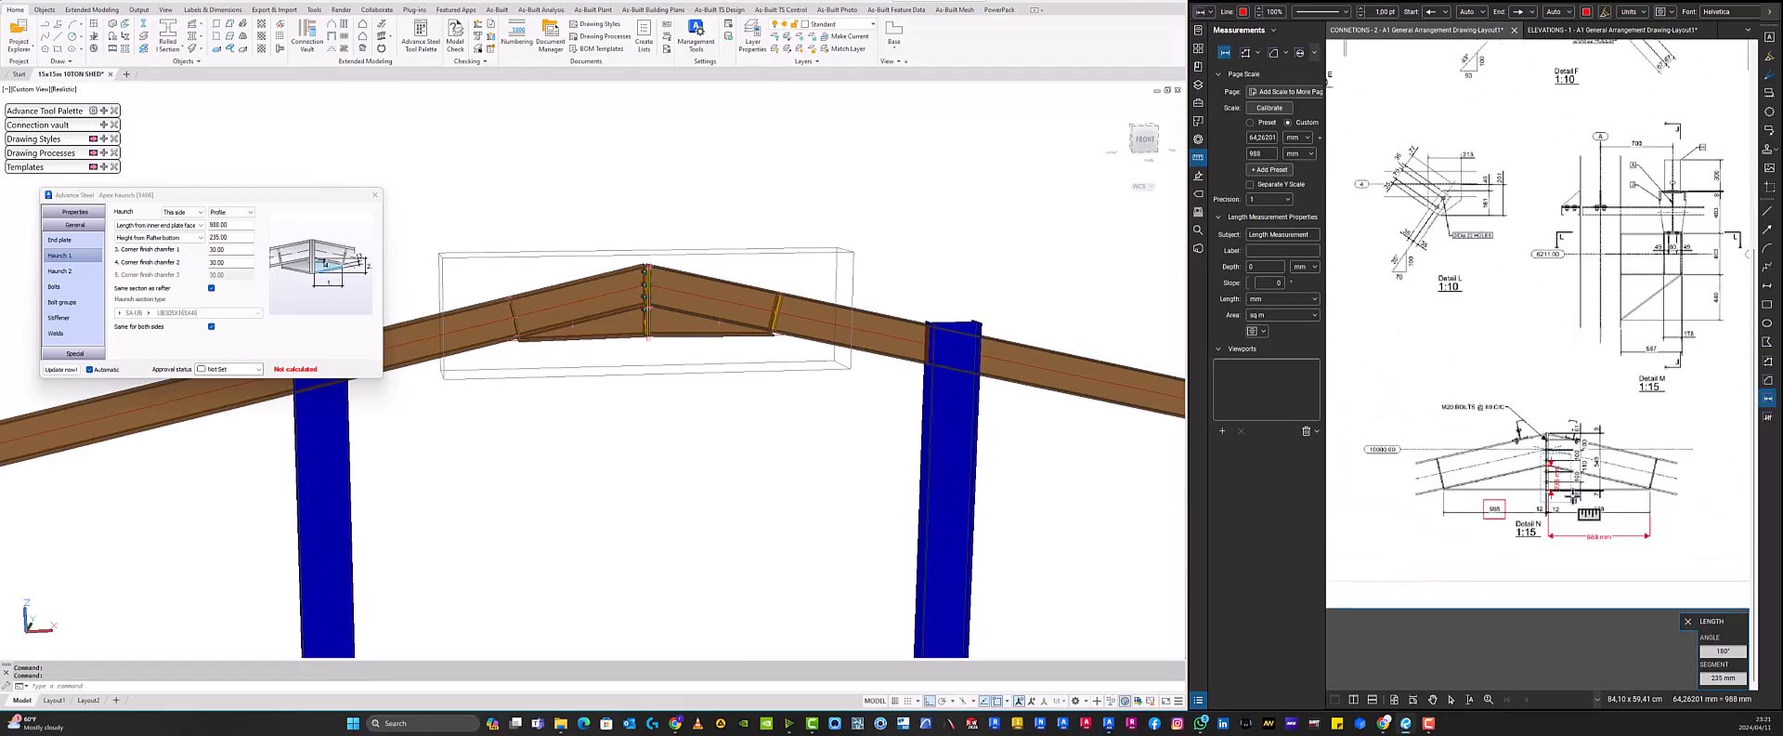
pyautogui.scroll(5, 1575, 506)
pyautogui.press('Escape')
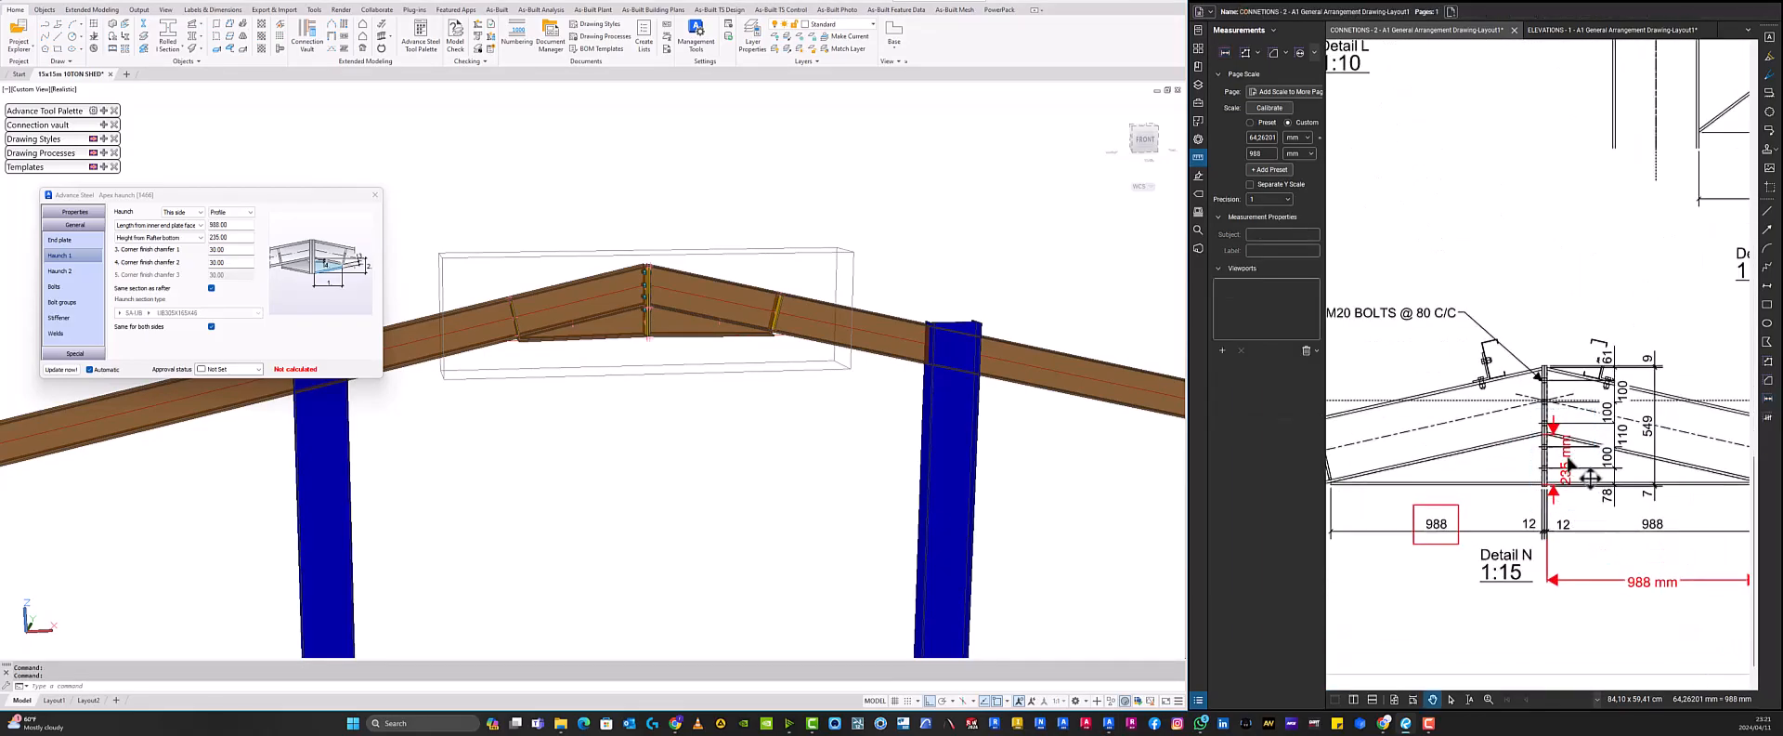
# - Move the 235 mm depth measurement beside the haunch in Detail N
pyautogui.moveTo(1497, 469); pyautogui.dragTo(1495, 469)
pyautogui.click(1520, 488)
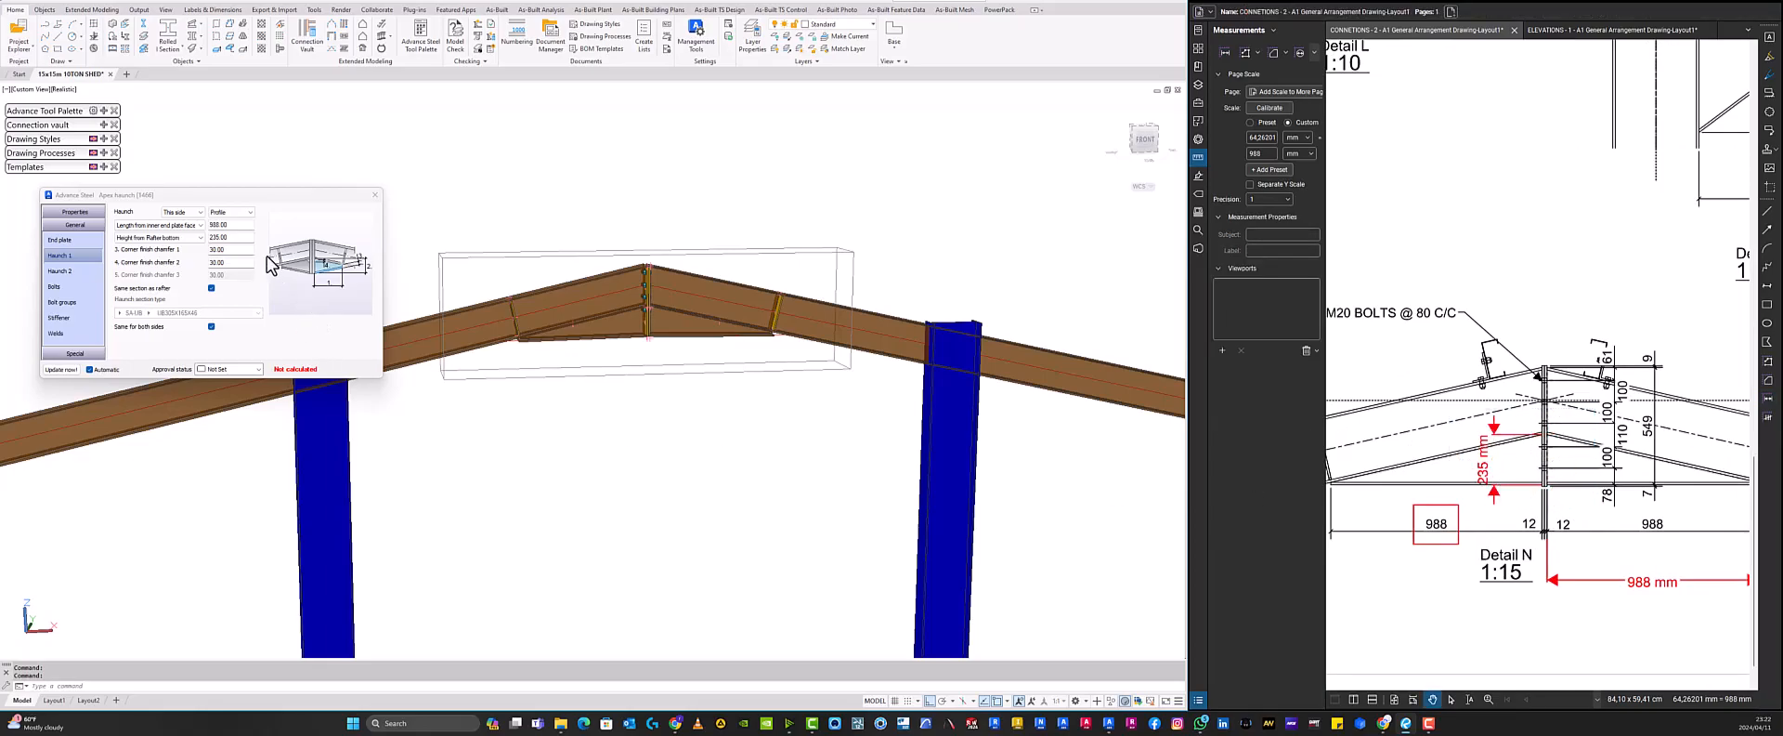
pyautogui.scroll(2, 653, 344)
pyautogui.scroll(-3, 1474, 493)
pyautogui.scroll(7, 1392, 491)
pyautogui.scroll(-5, 1393, 469)
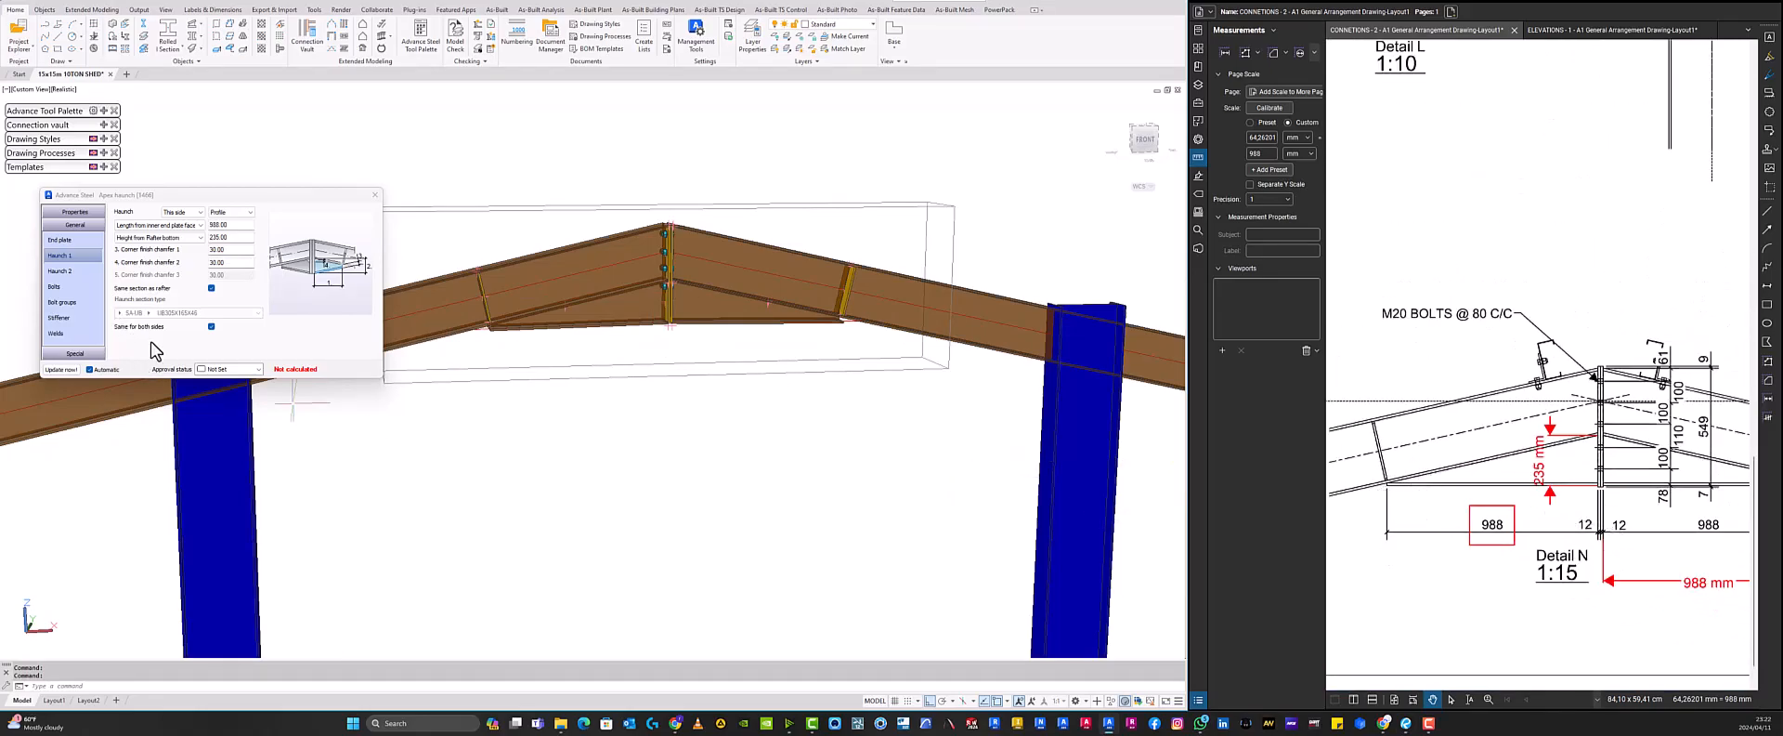
# - Set both haunch corner finish chamfers to 20 mm
pyautogui.click(208, 249)
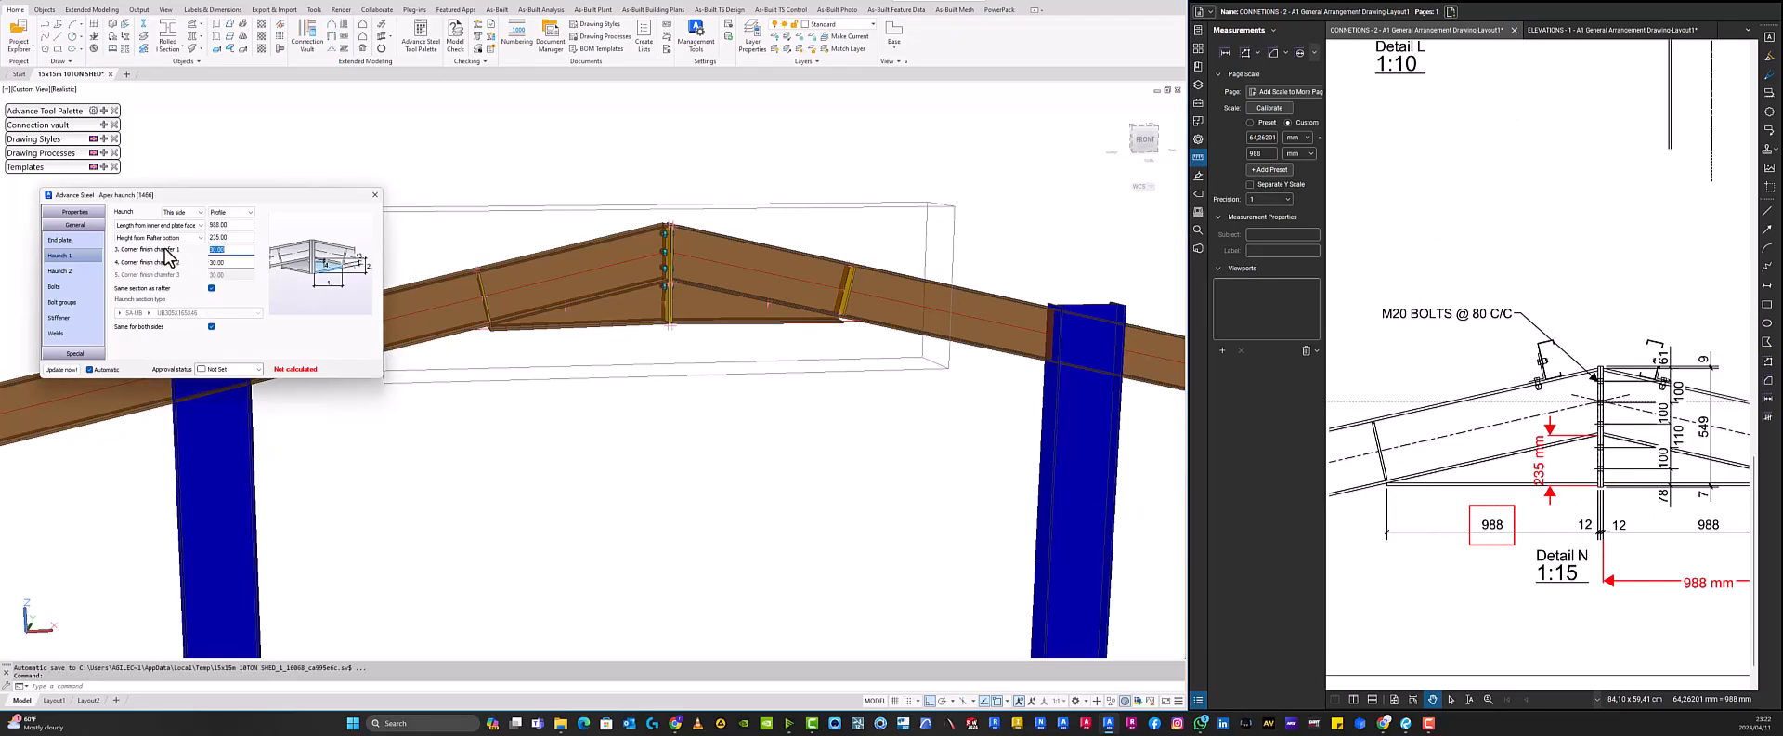
pyautogui.write('10')
pyautogui.press('Return')
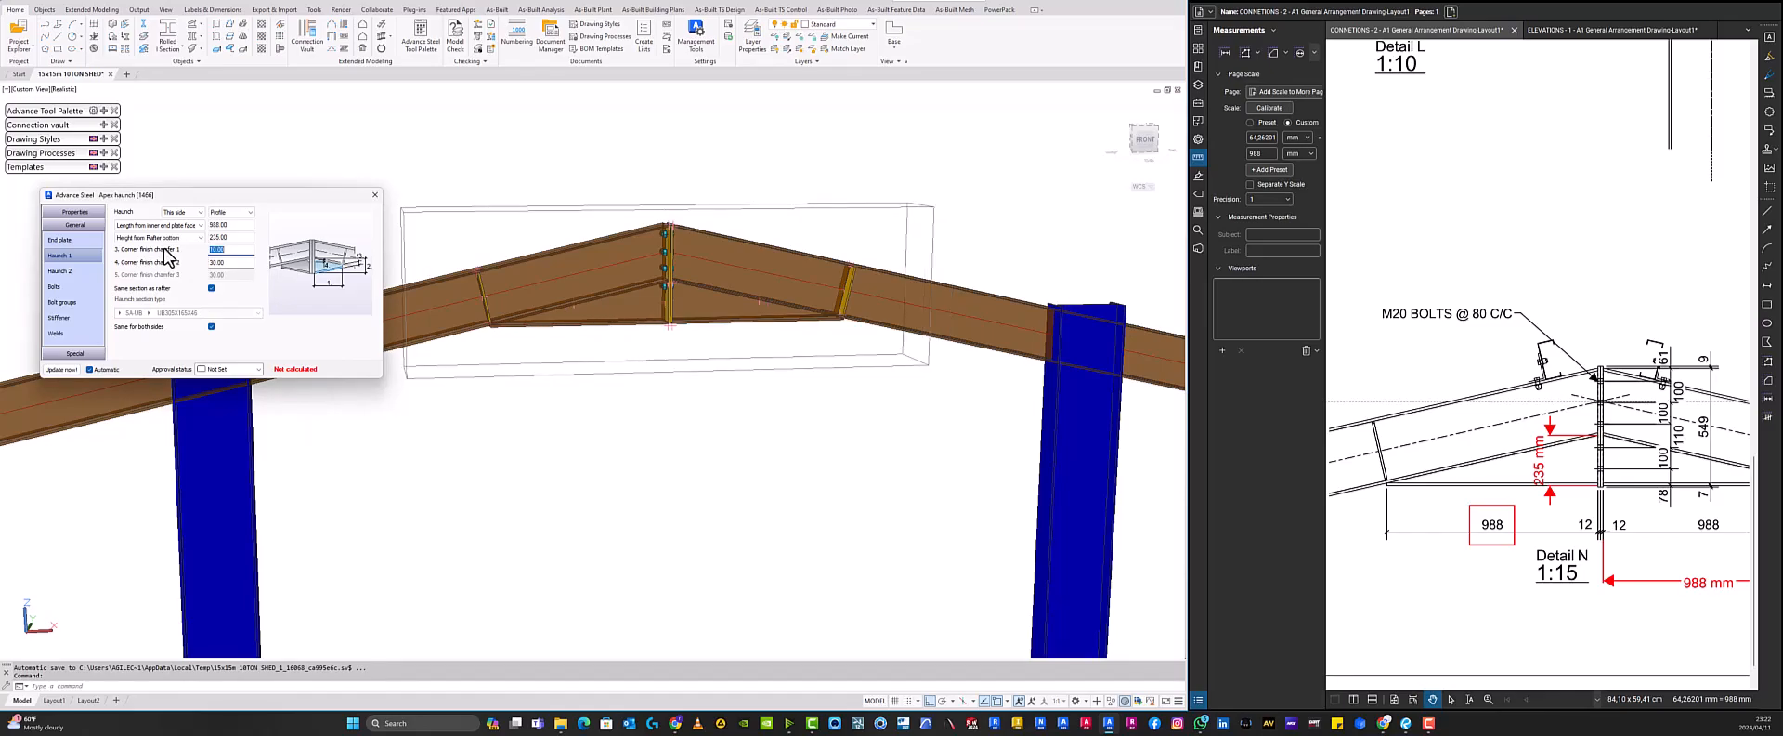
pyautogui.write('20')
pyautogui.press('Return')
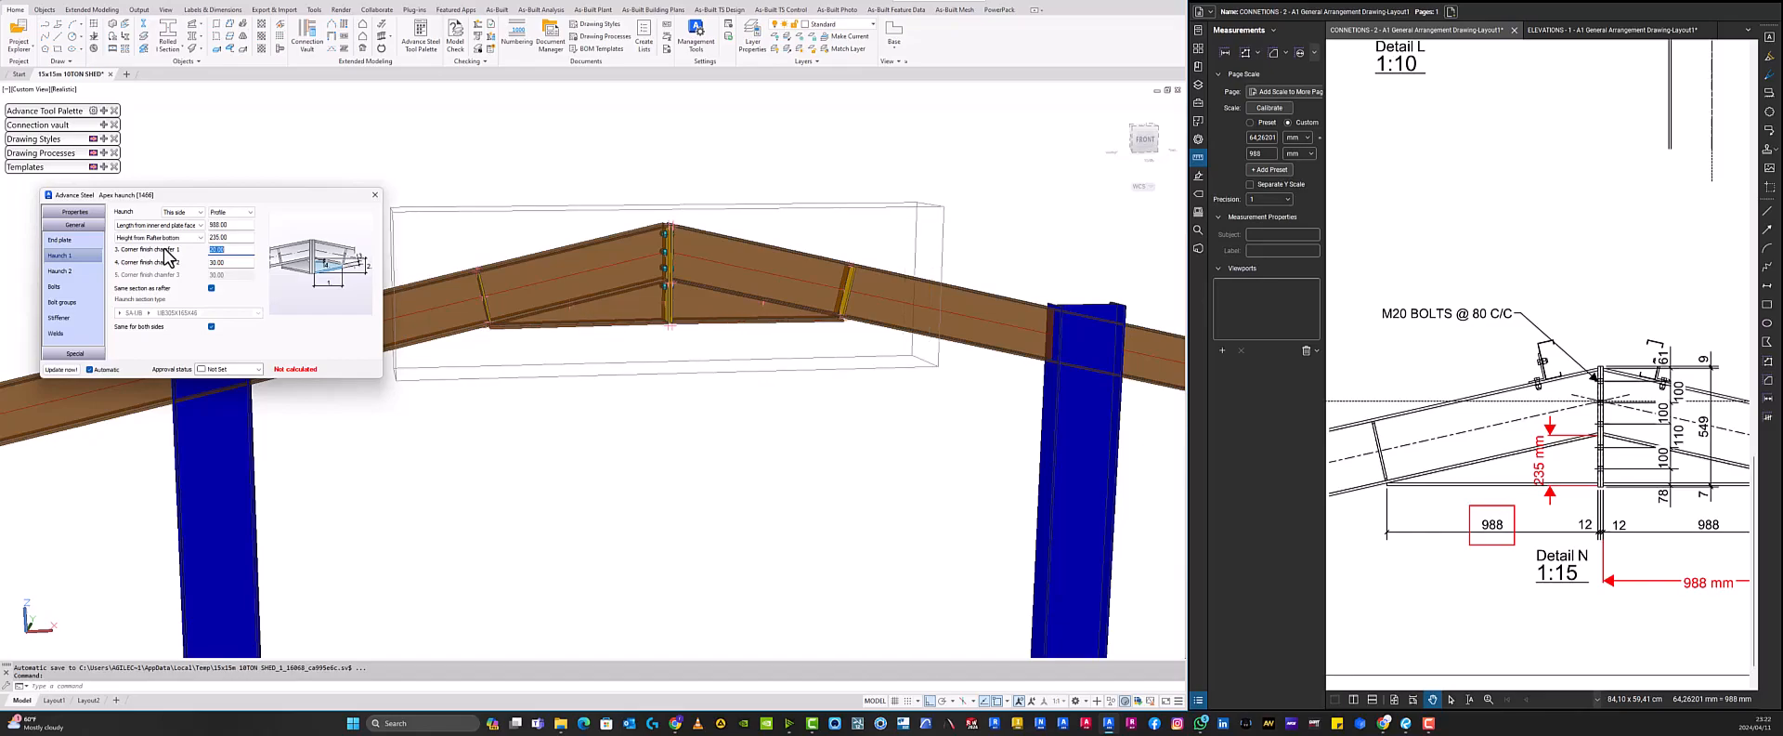
pyautogui.press('Tab')
pyautogui.scroll(2, 669, 341)
pyautogui.moveTo(669, 341)
pyautogui.keyDown('shift'); pyautogui.mouseDown(button='middle')
pyautogui.moveTo(637, 330)
pyautogui.moveTo(668, 332)
pyautogui.mouseUp(button='middle'); pyautogui.keyUp('shift')
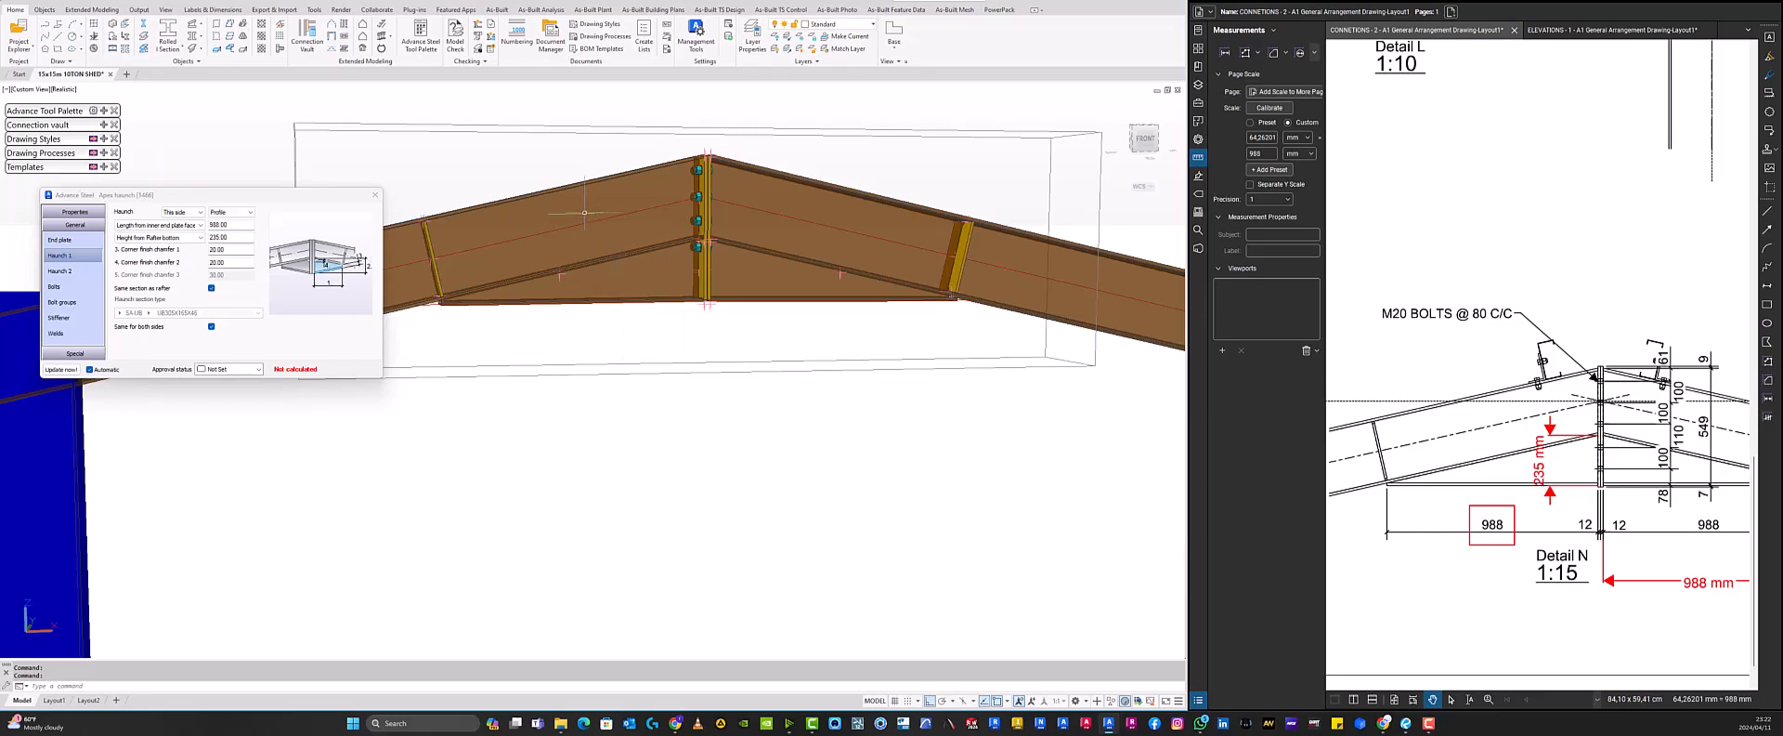
pyautogui.click(211, 288)
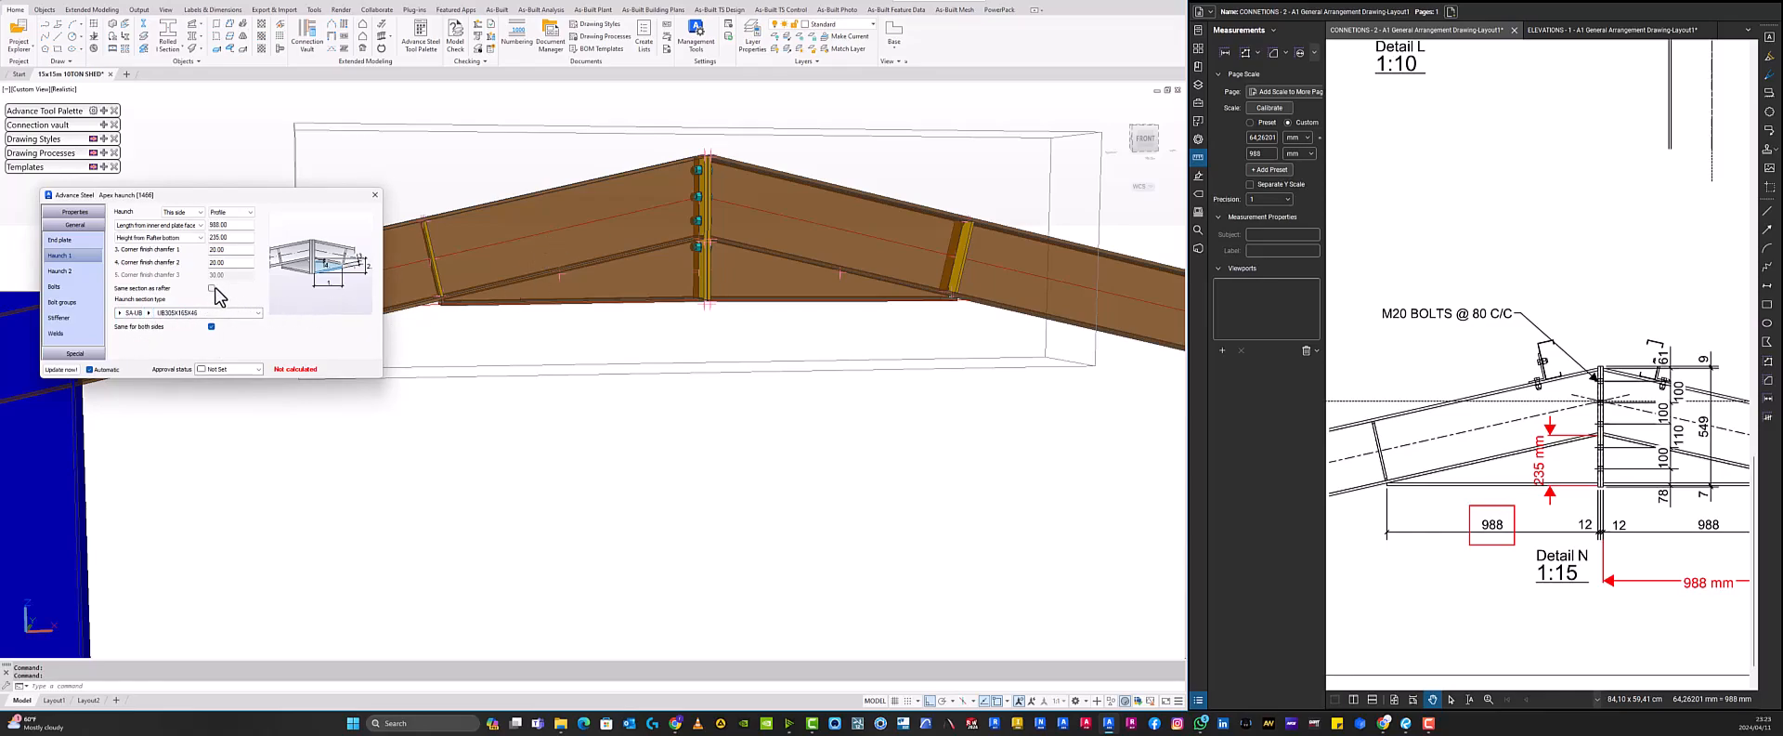
pyautogui.click(213, 288)
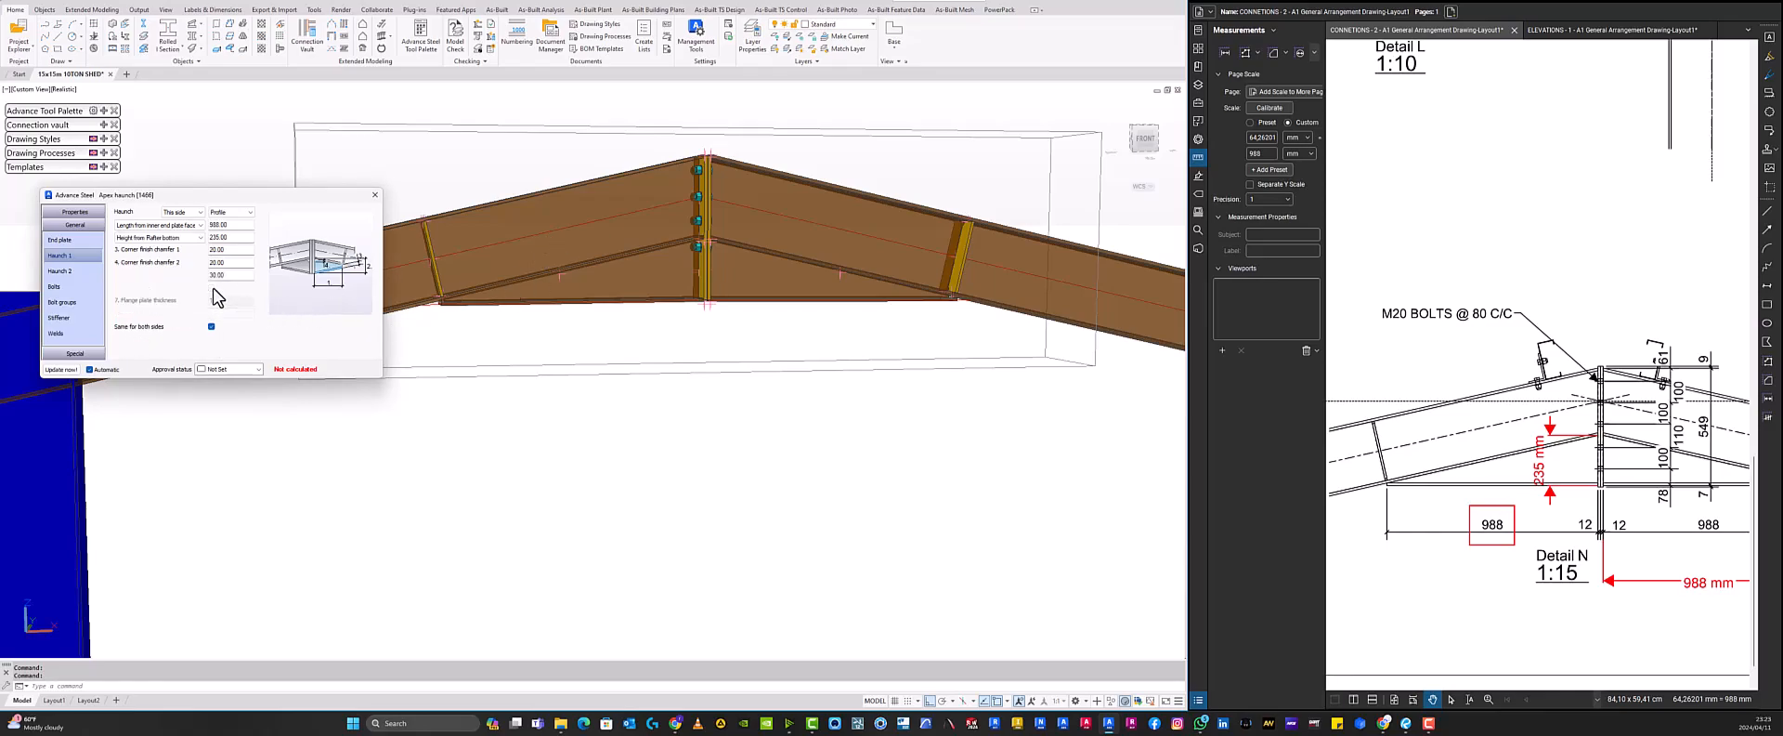
# - Open the connection's bolt settings and outline the M20 BOLTS @ 80 C/C callout in Detail N with a rectangle
pyautogui.click(73, 272)
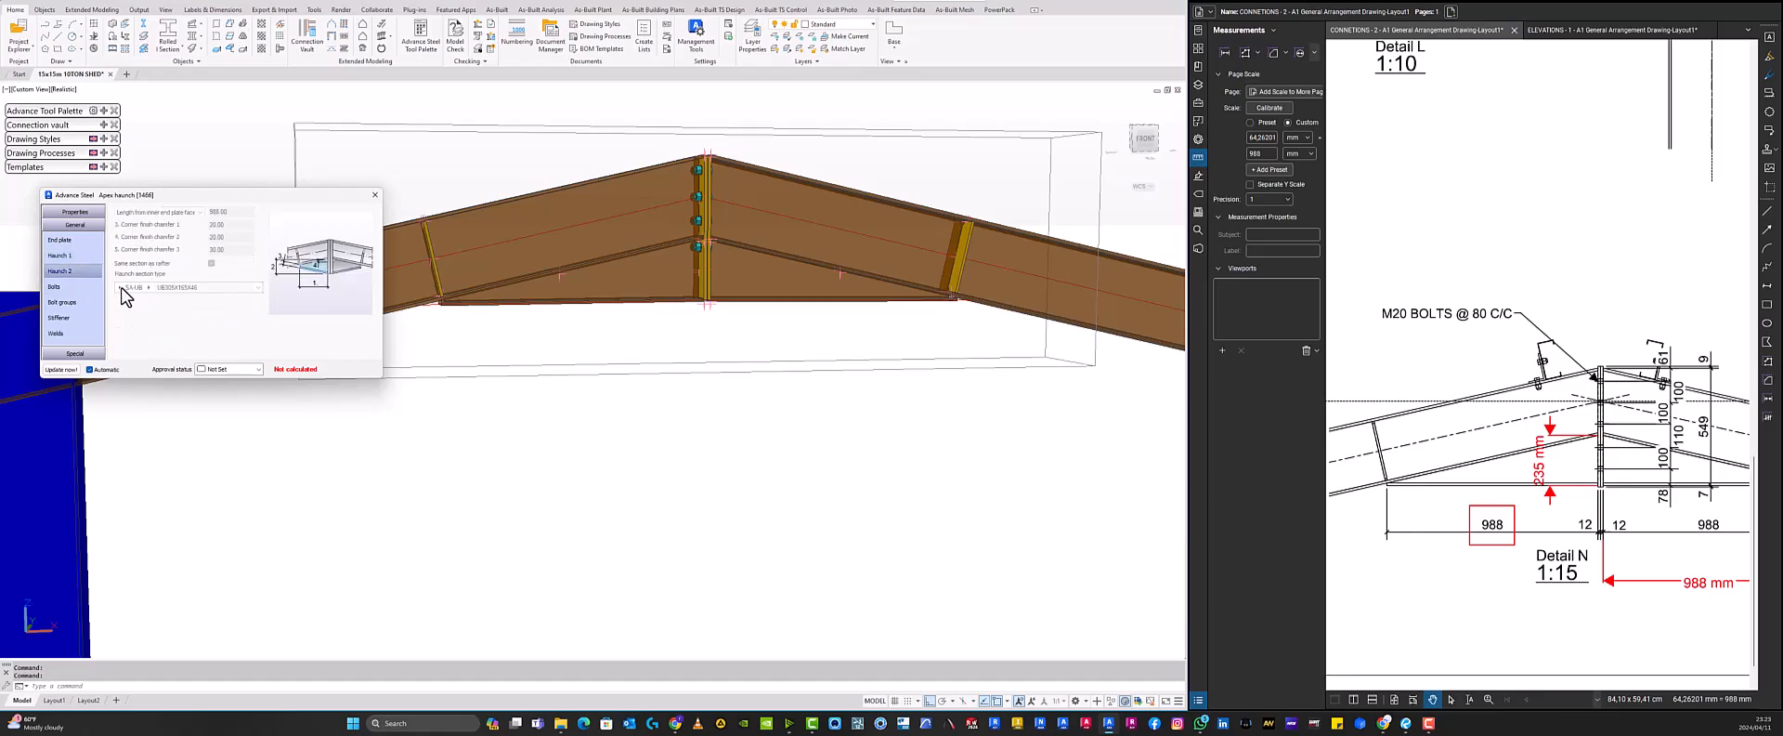
pyautogui.click(81, 286)
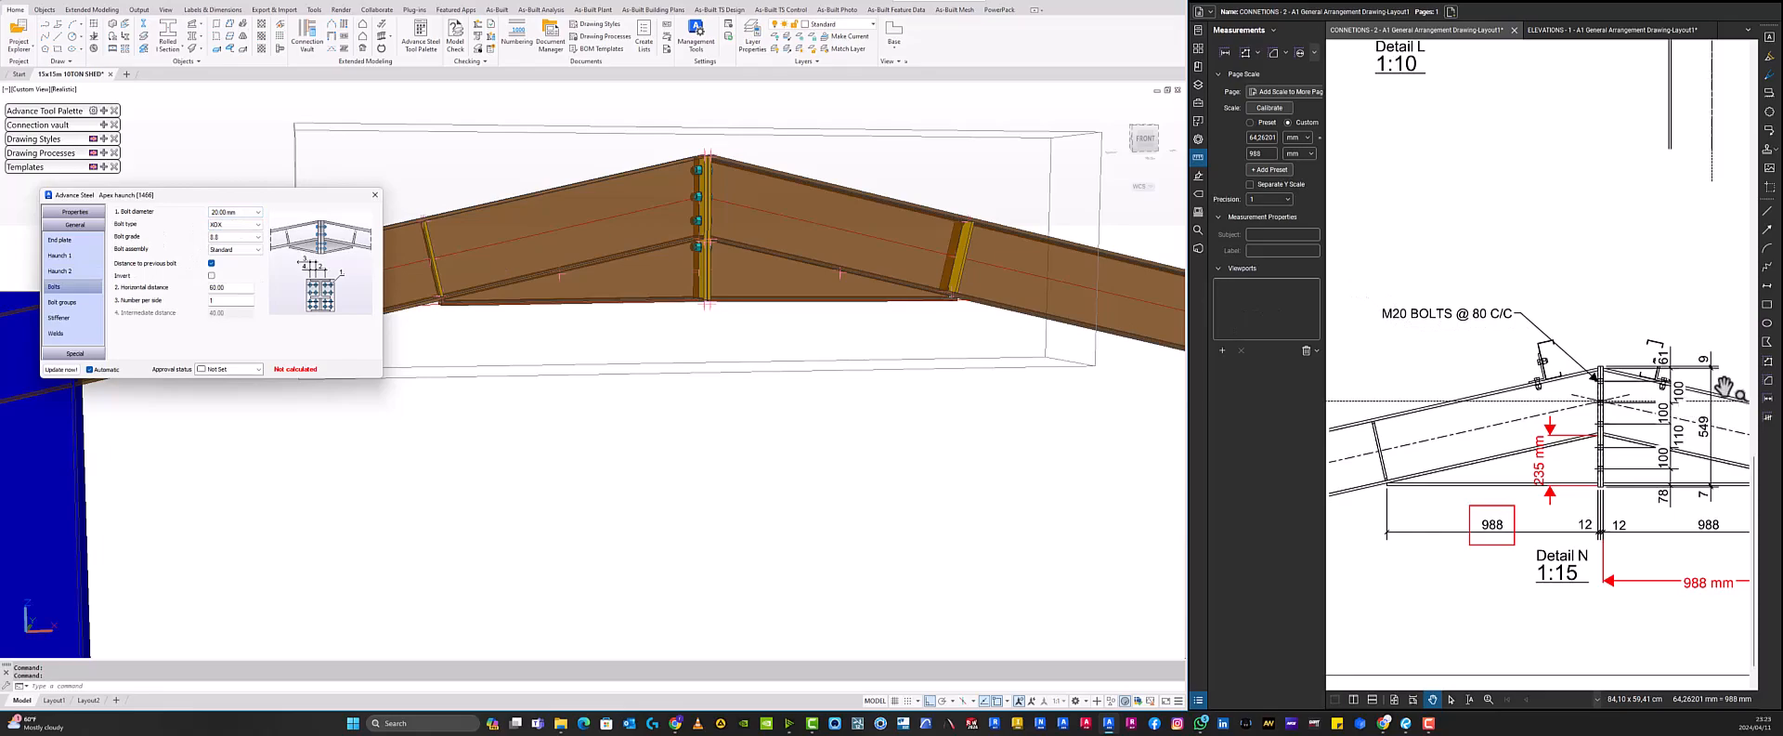
pyautogui.click(1768, 336)
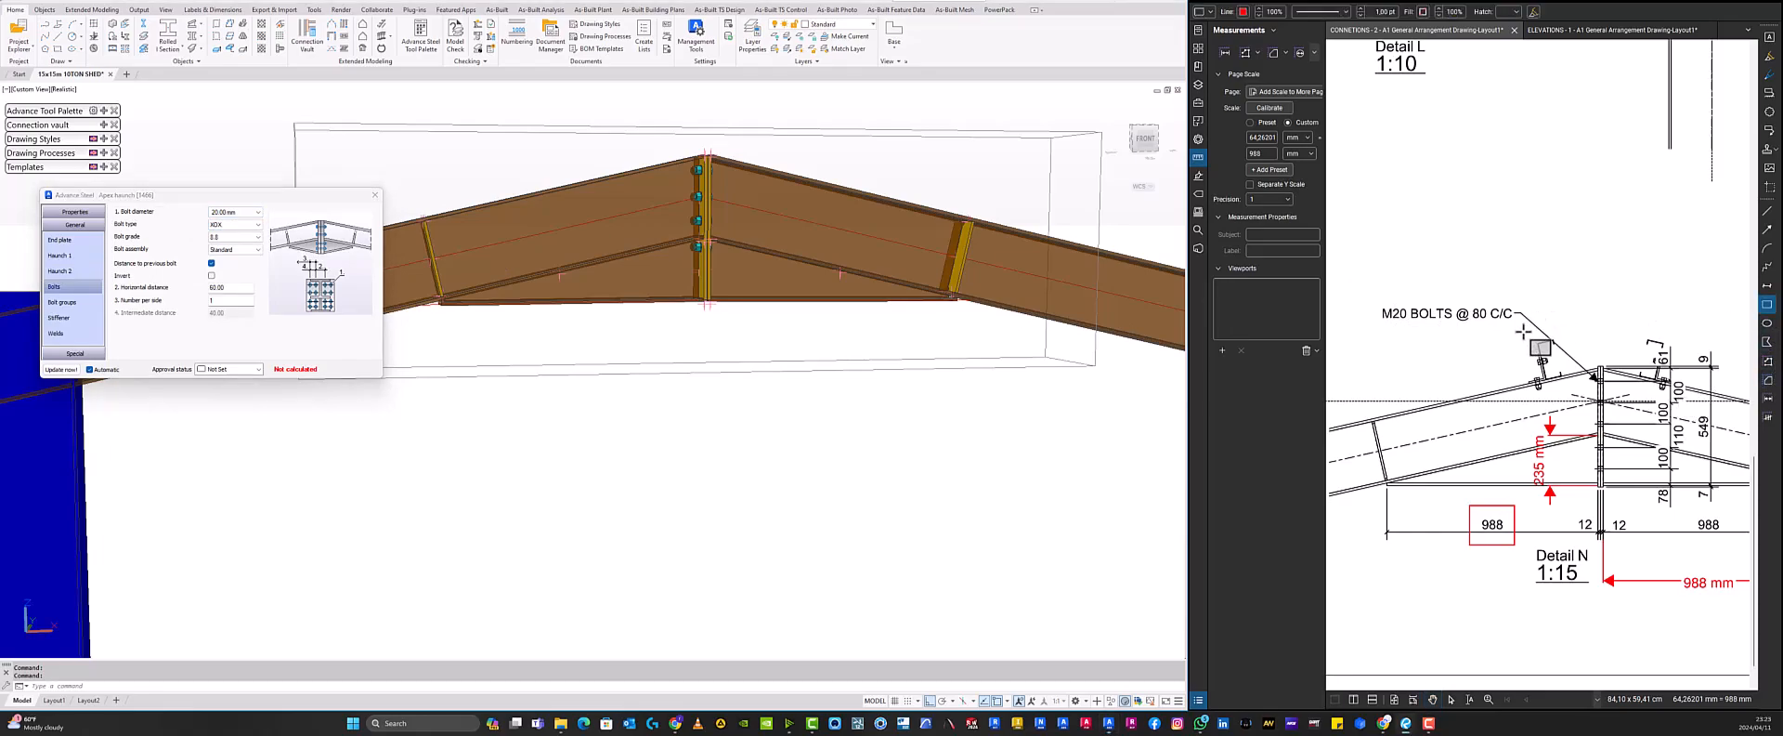
pyautogui.moveTo(1523, 330); pyautogui.dragTo(1371, 291)
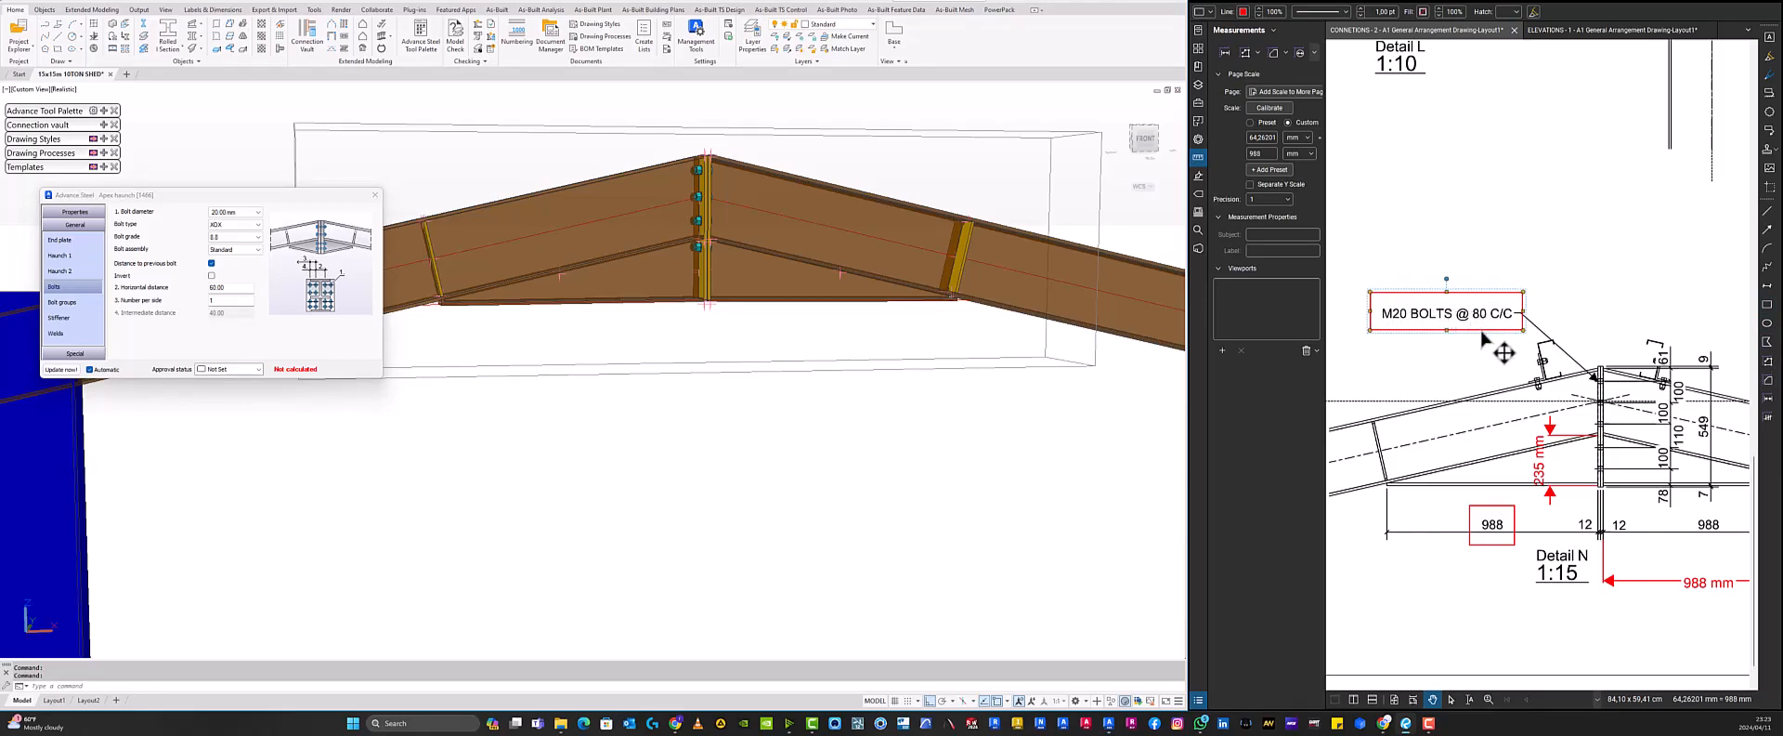
# - Check the bolt diameter list, keeping 20.00 mm, and open the bolt group settings
pyautogui.click(237, 217)
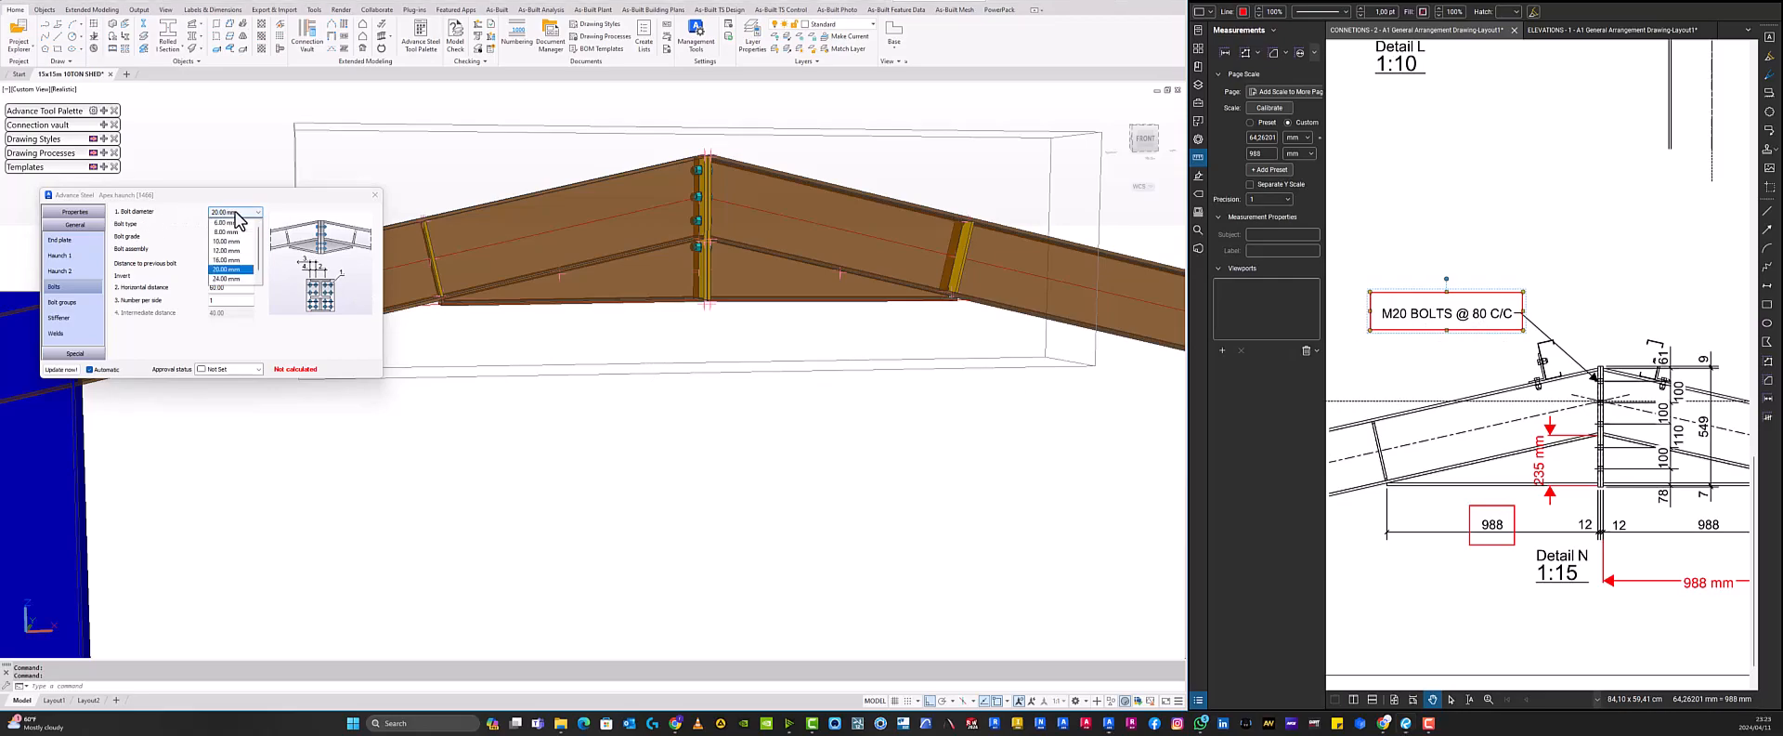
pyautogui.click(237, 218)
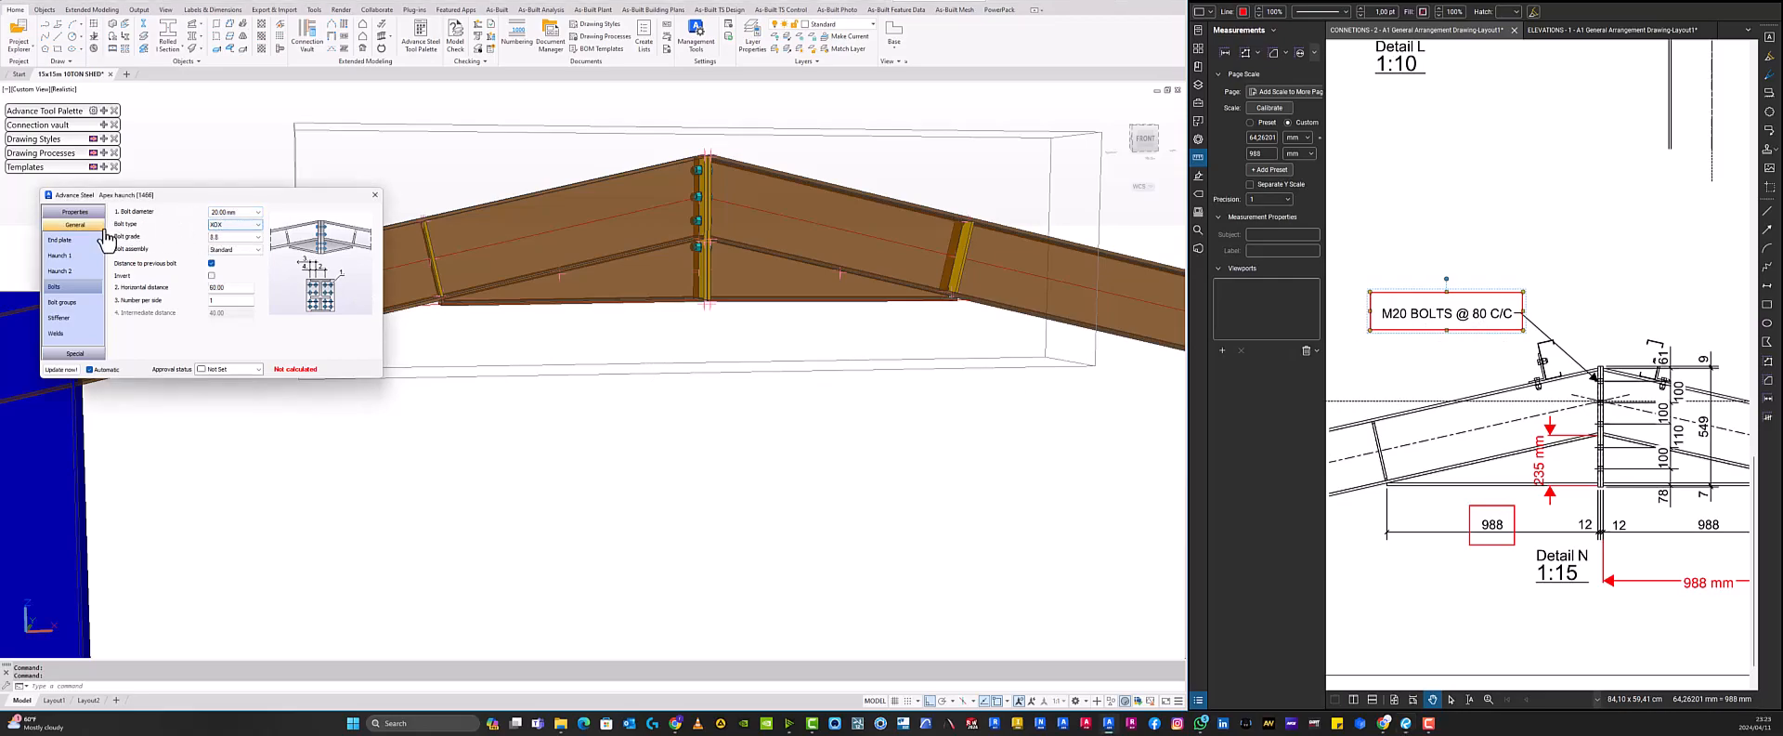
pyautogui.click(256, 237)
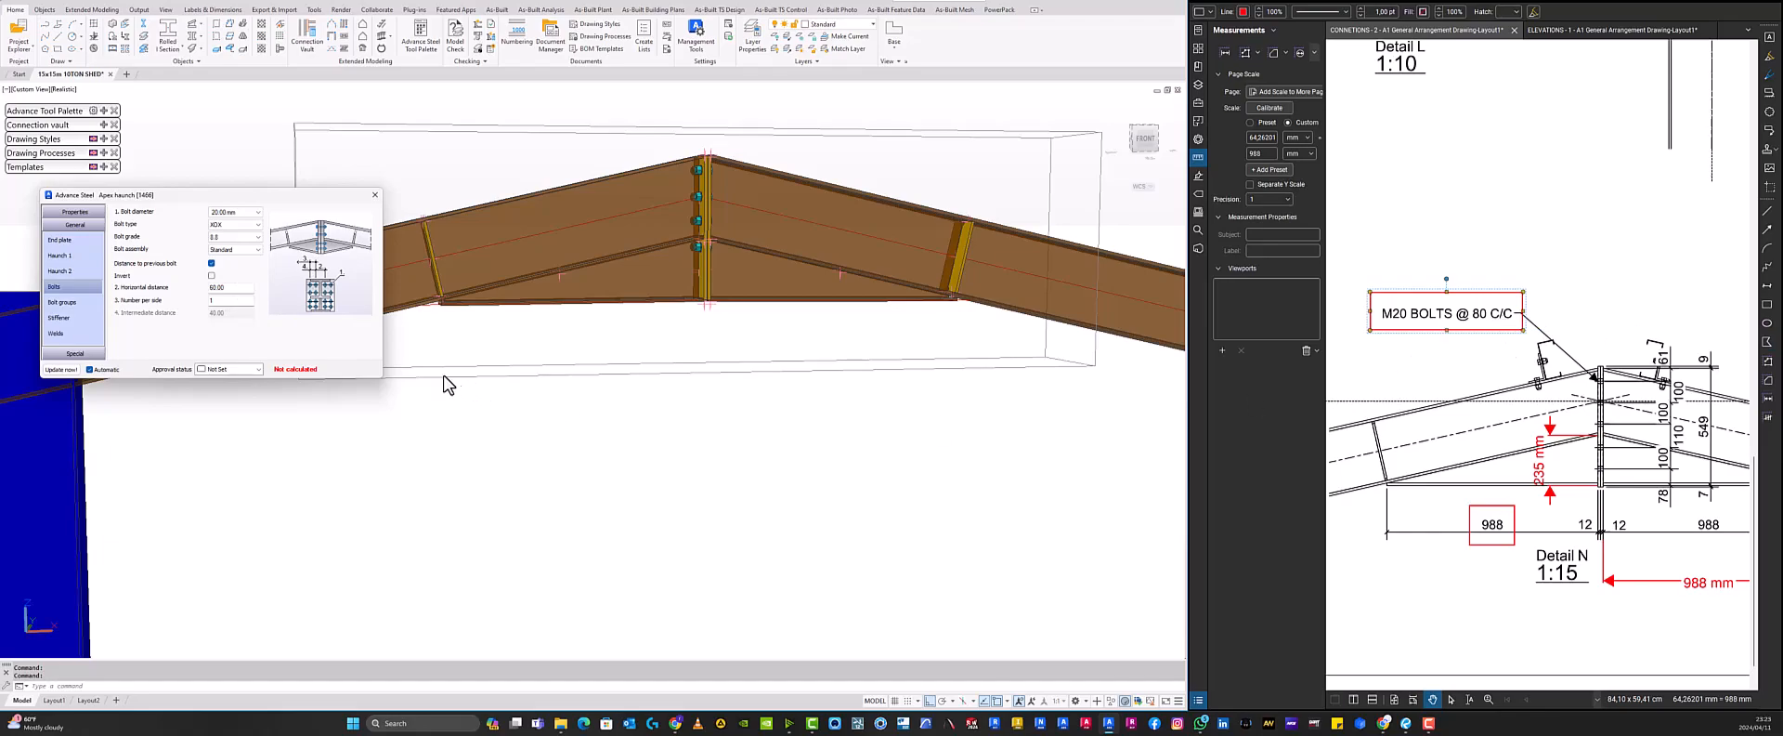
pyautogui.doubleClick(228, 287)
pyautogui.click(85, 303)
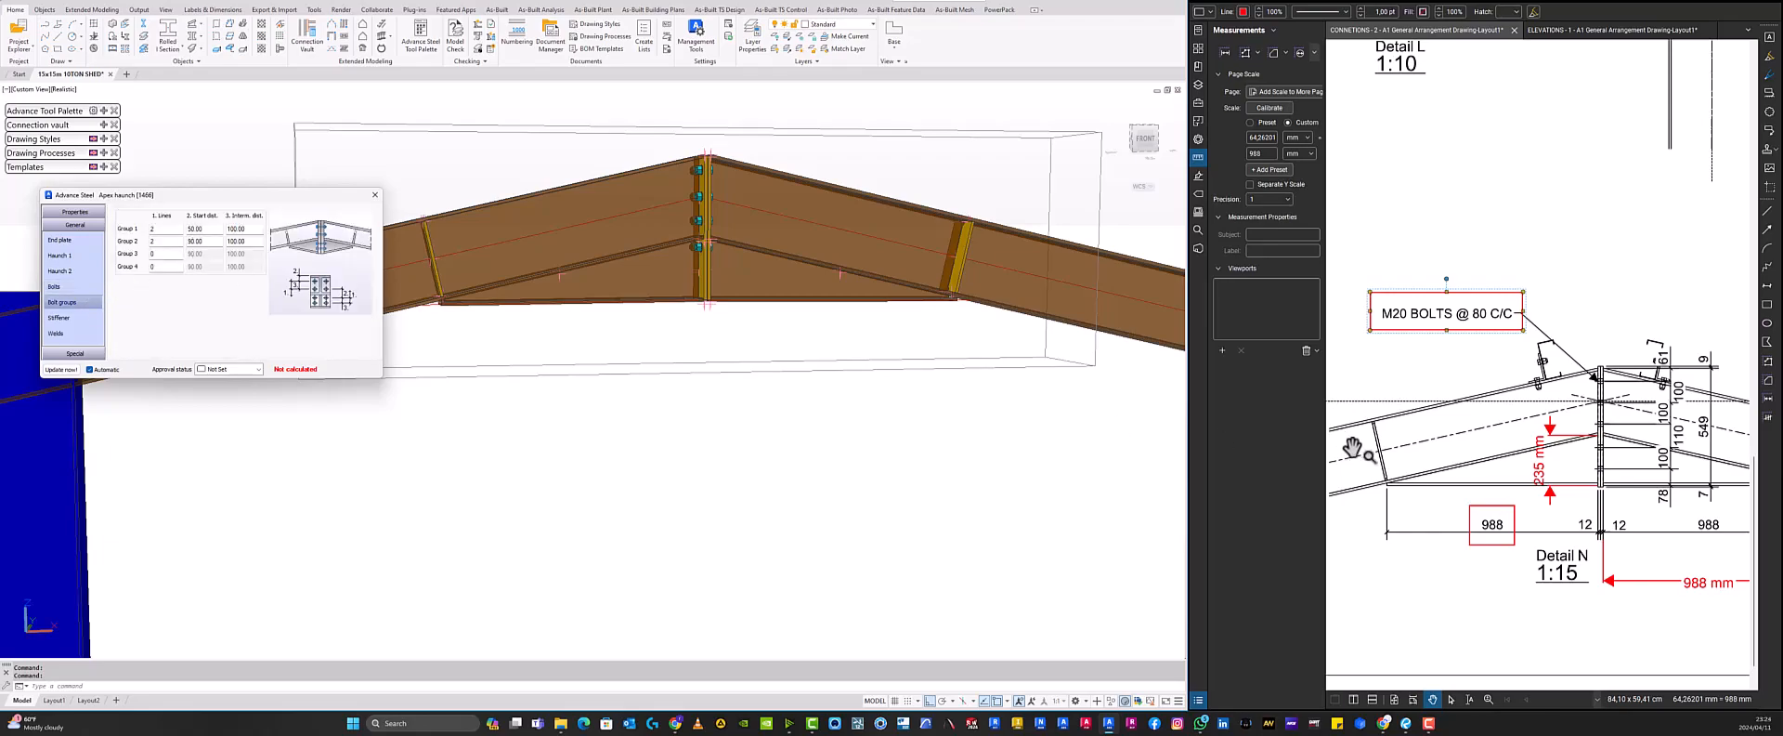
# - Set the first bolt group to three bolt lines
pyautogui.click(1639, 464)
pyautogui.scroll(2, 1617, 434)
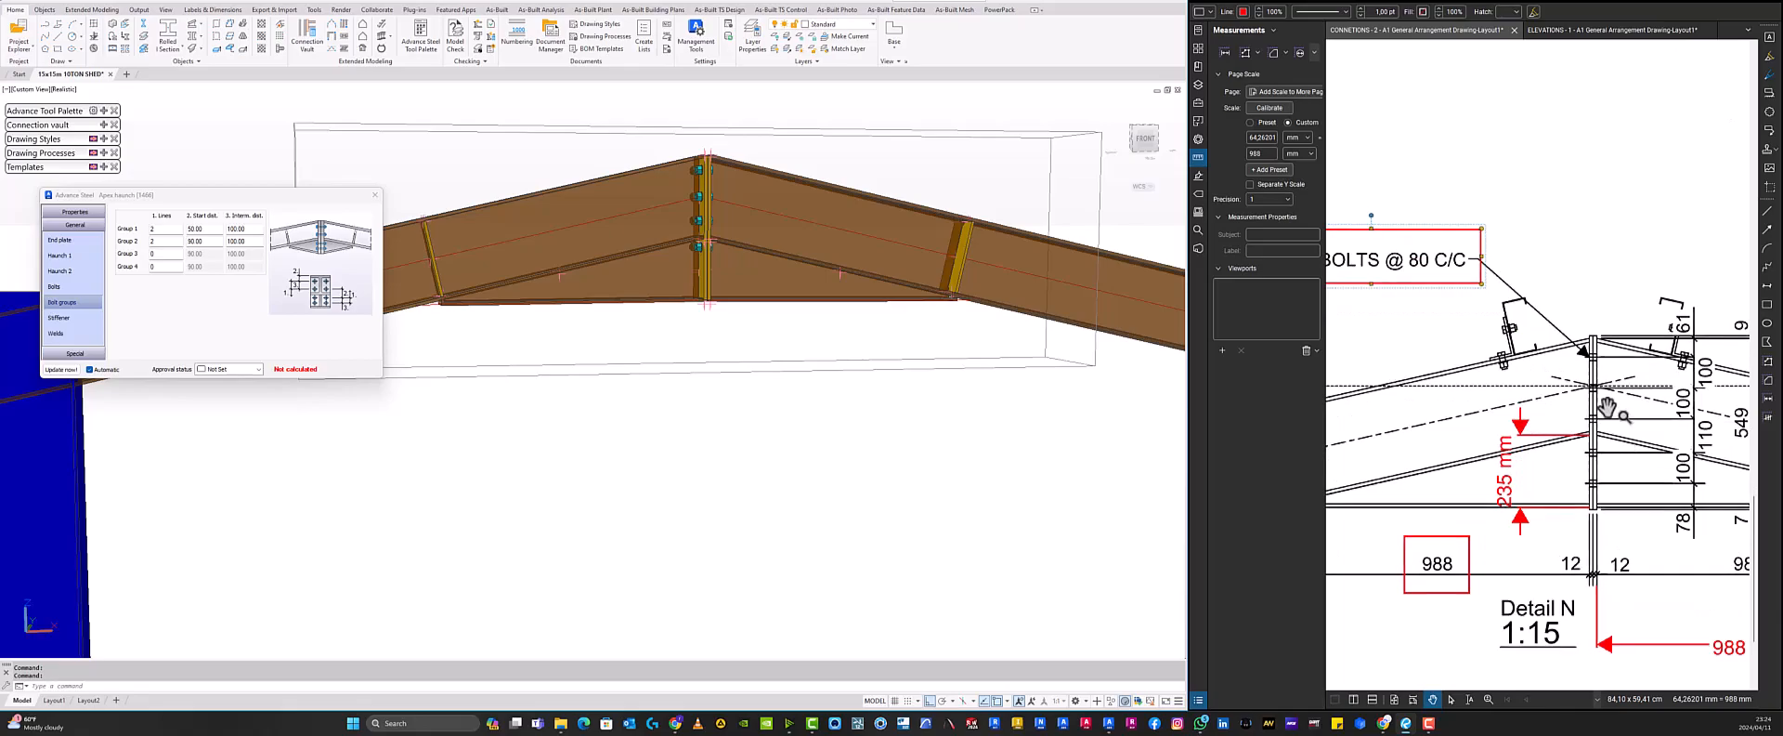
pyautogui.click(155, 229)
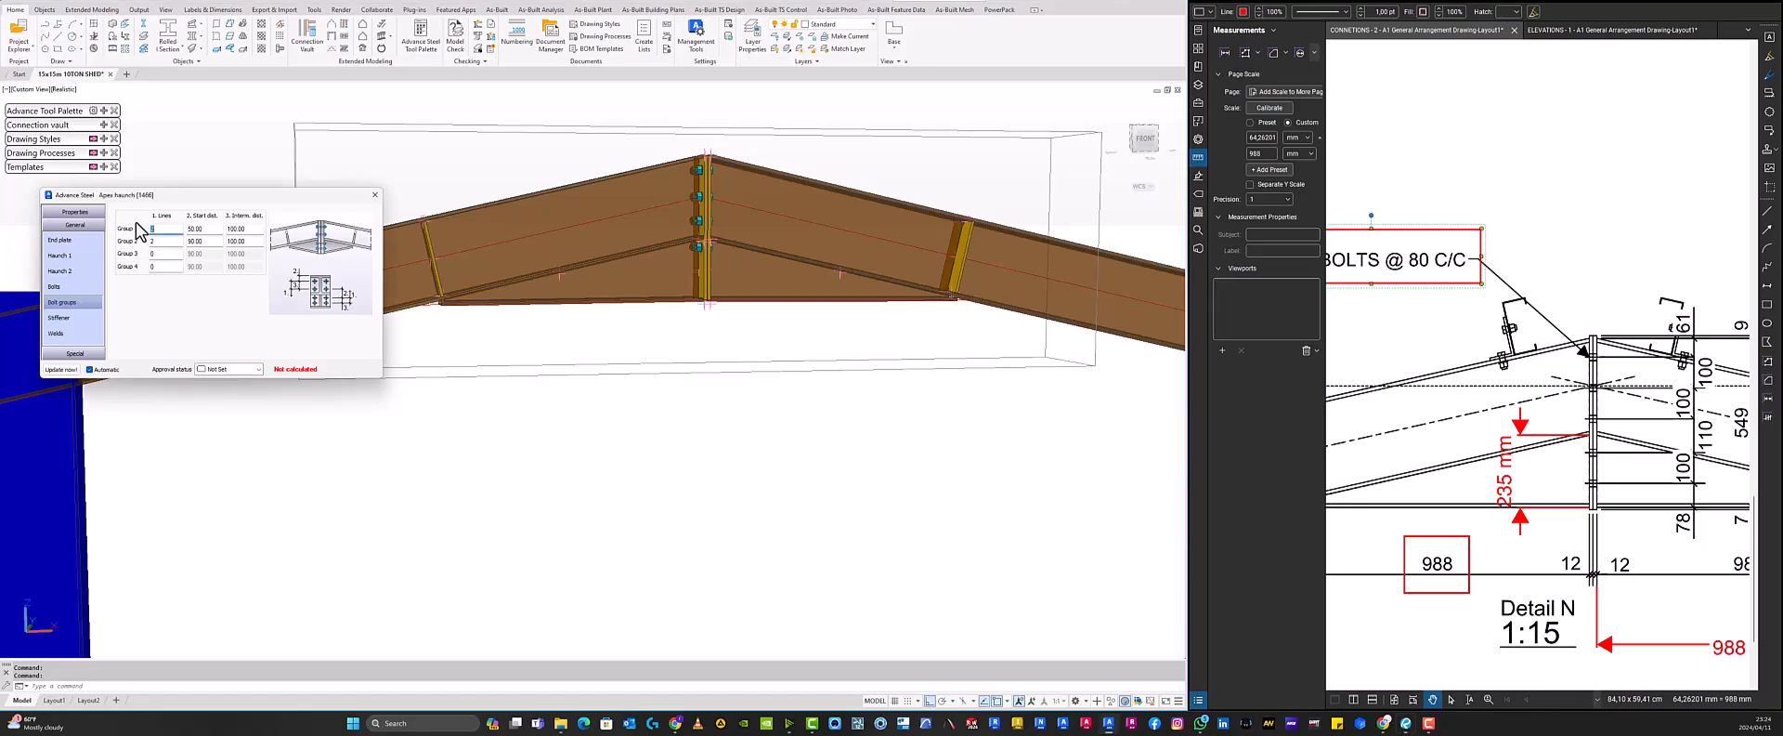
pyautogui.click(205, 229)
# - Zoom into Detail N's end plate to examine the bolt spacing dimensions
pyautogui.moveTo(1579, 362); pyautogui.dragTo(1507, 359)
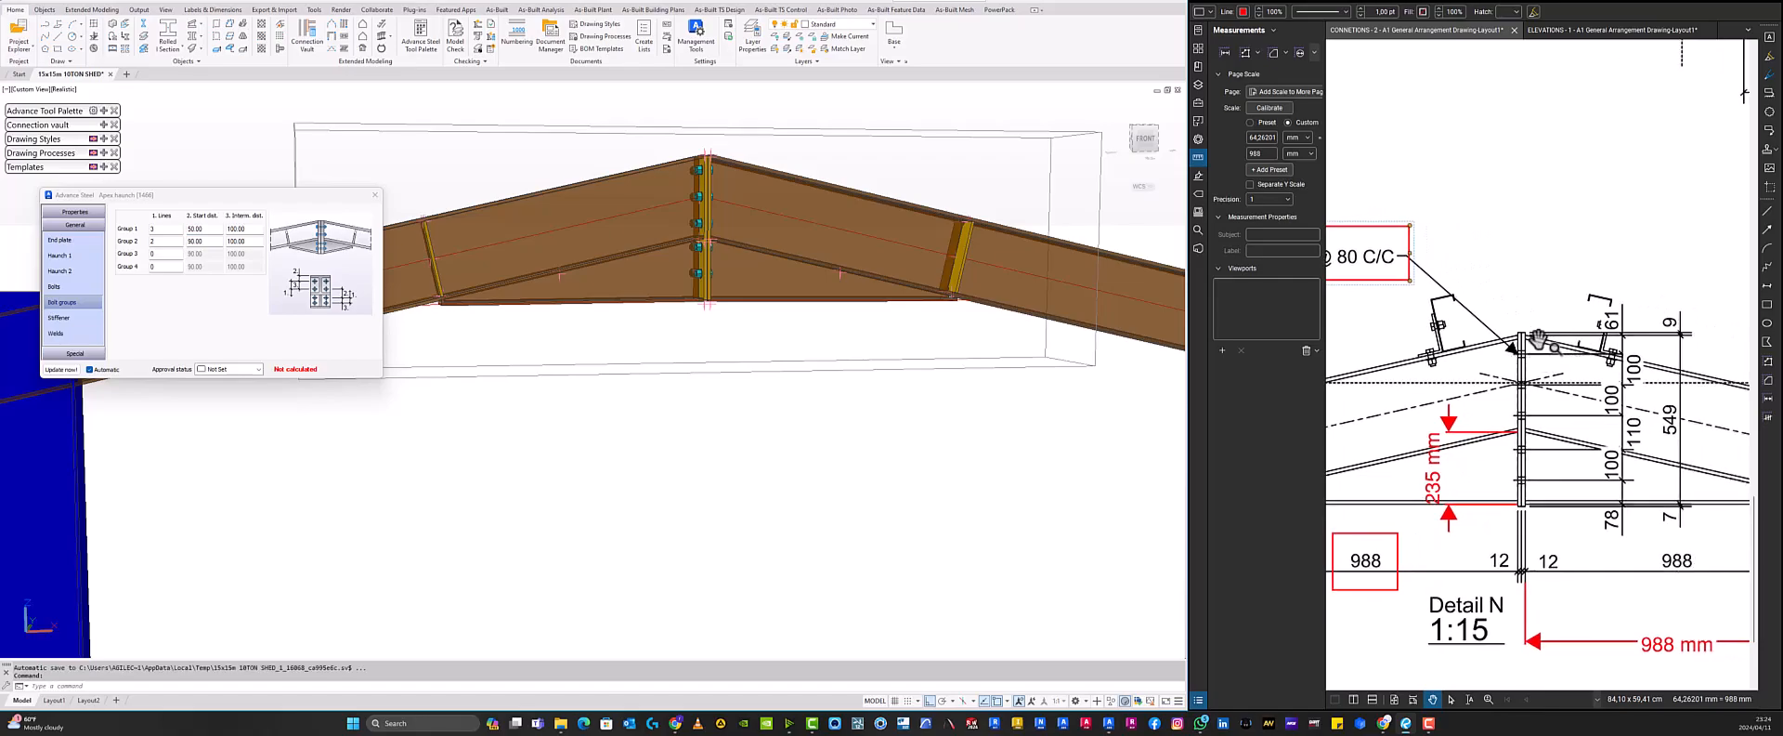
pyautogui.scroll(3, 1563, 345)
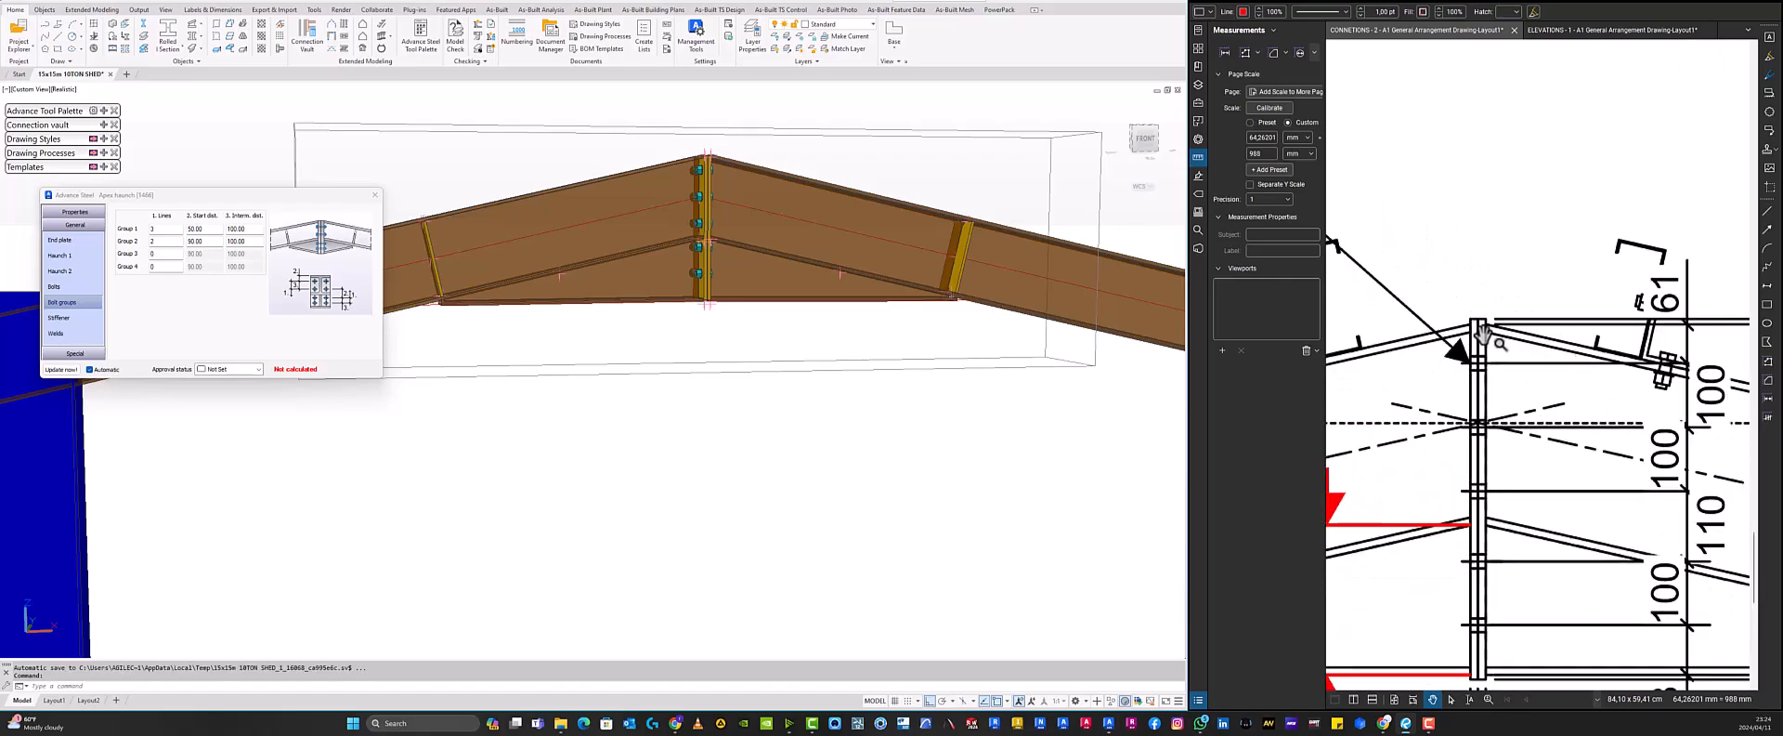
pyautogui.scroll(-3, 1396, 336)
pyautogui.scroll(2, 1397, 336)
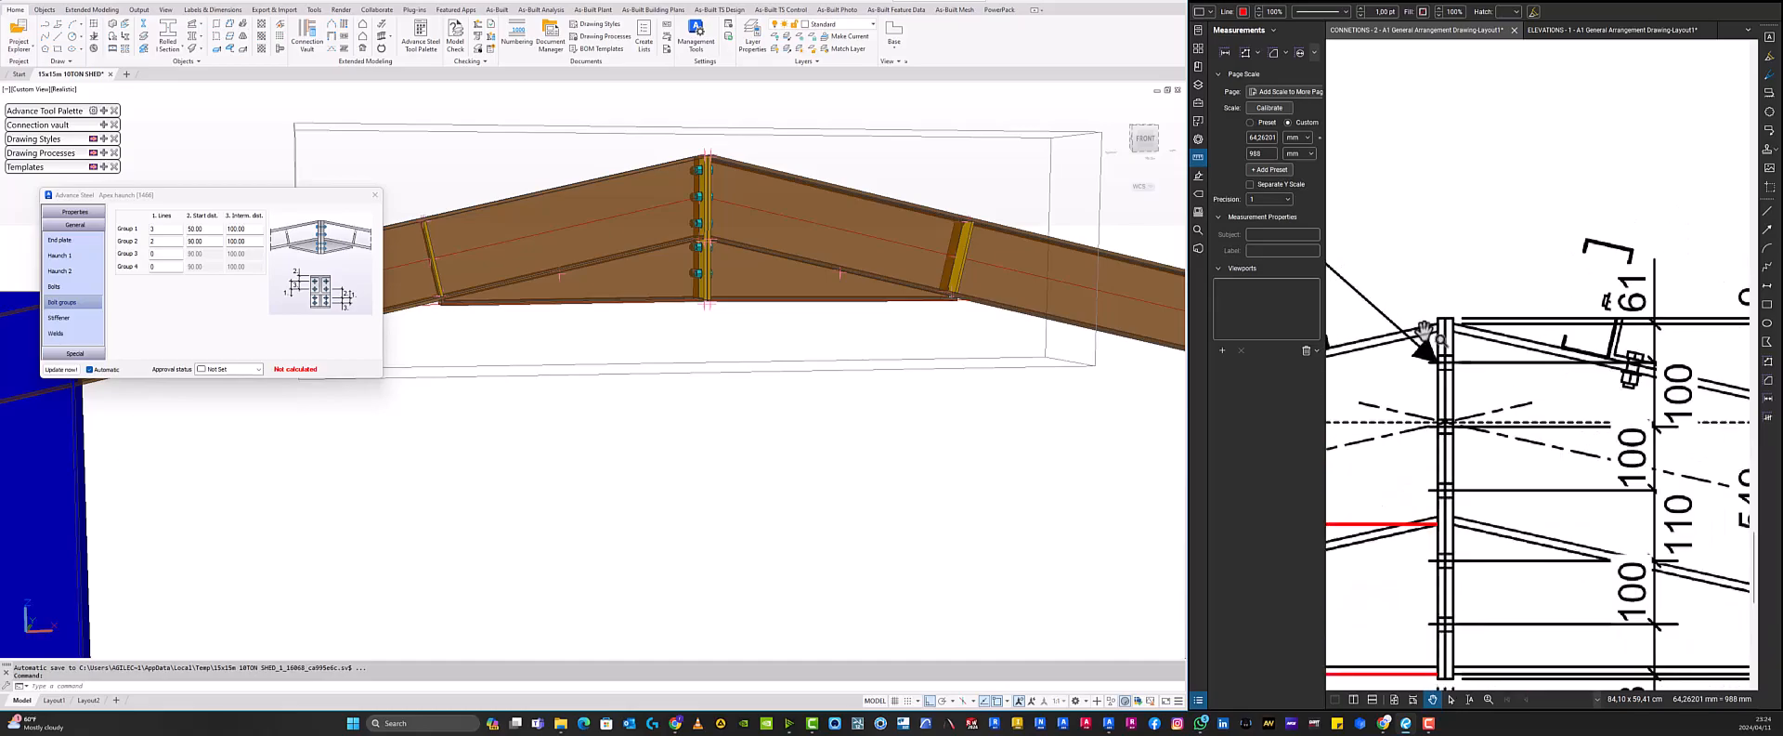
pyautogui.scroll(2, 1474, 334)
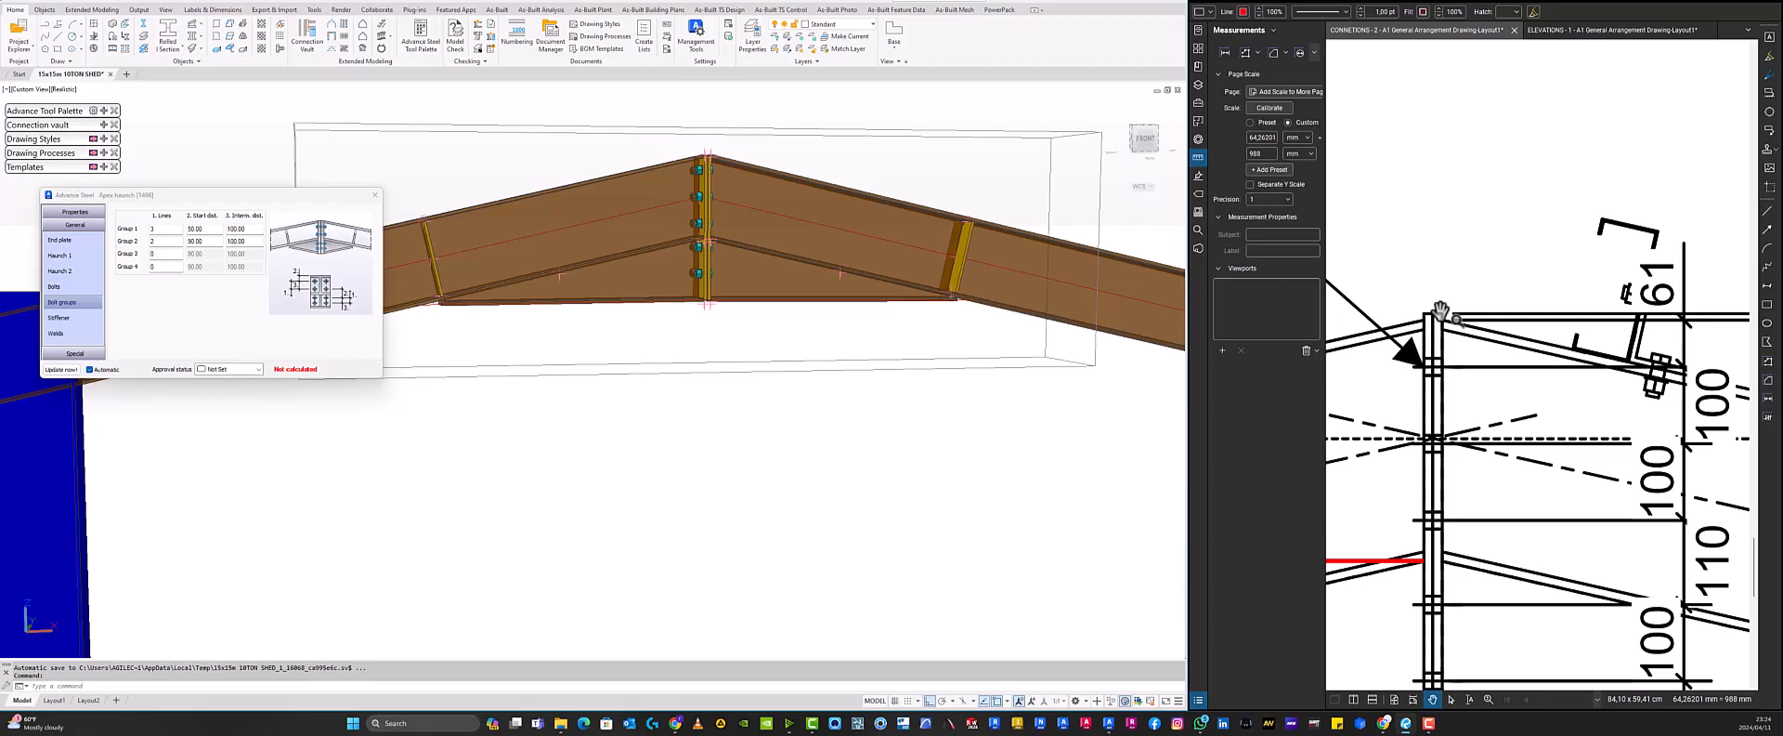
pyautogui.scroll(-2, 1438, 309)
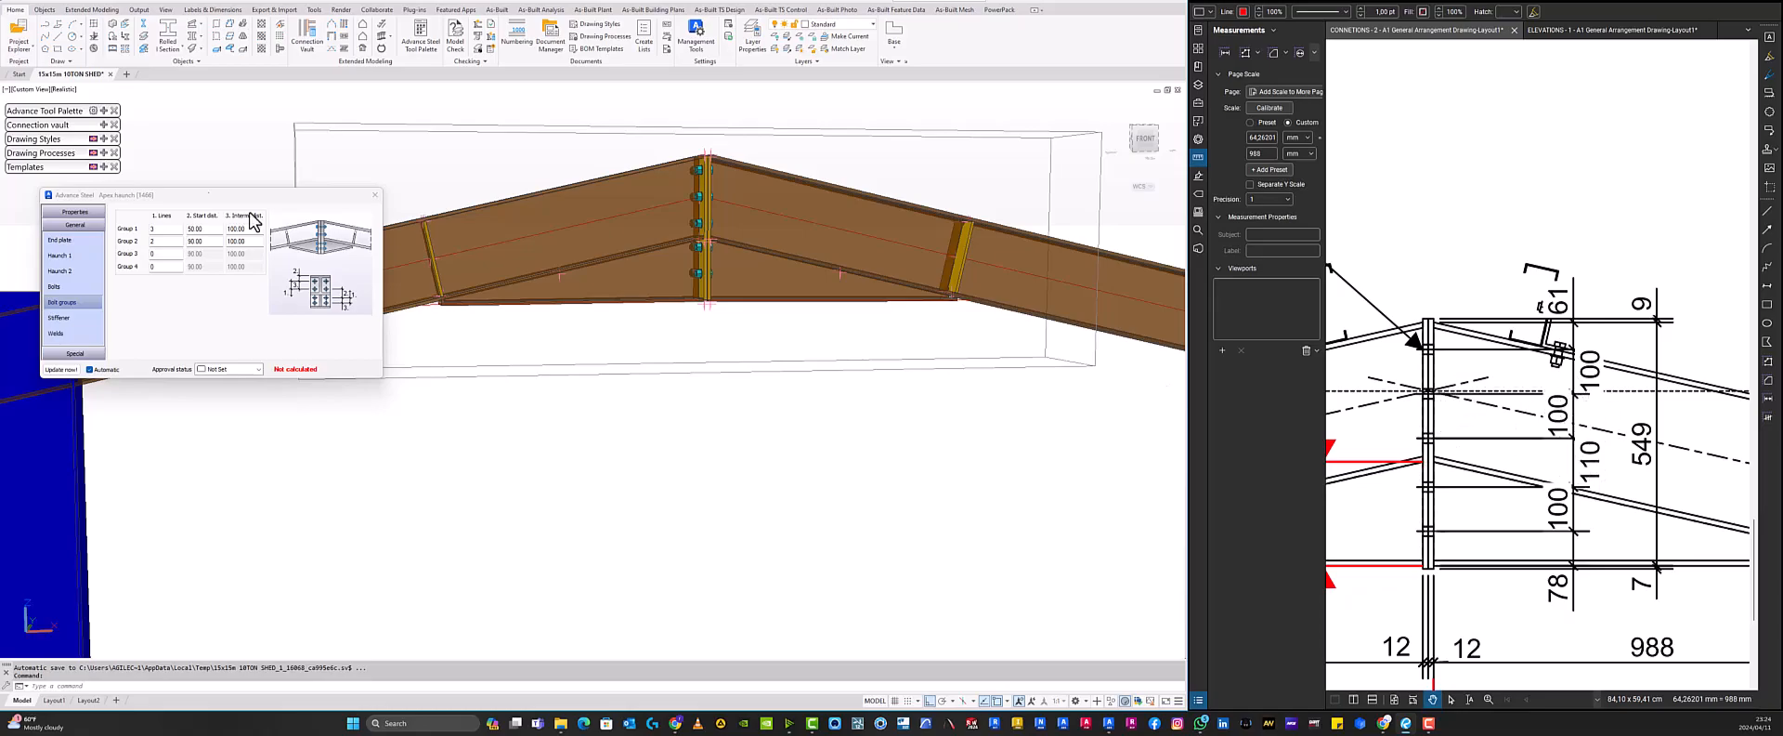
pyautogui.click(255, 229)
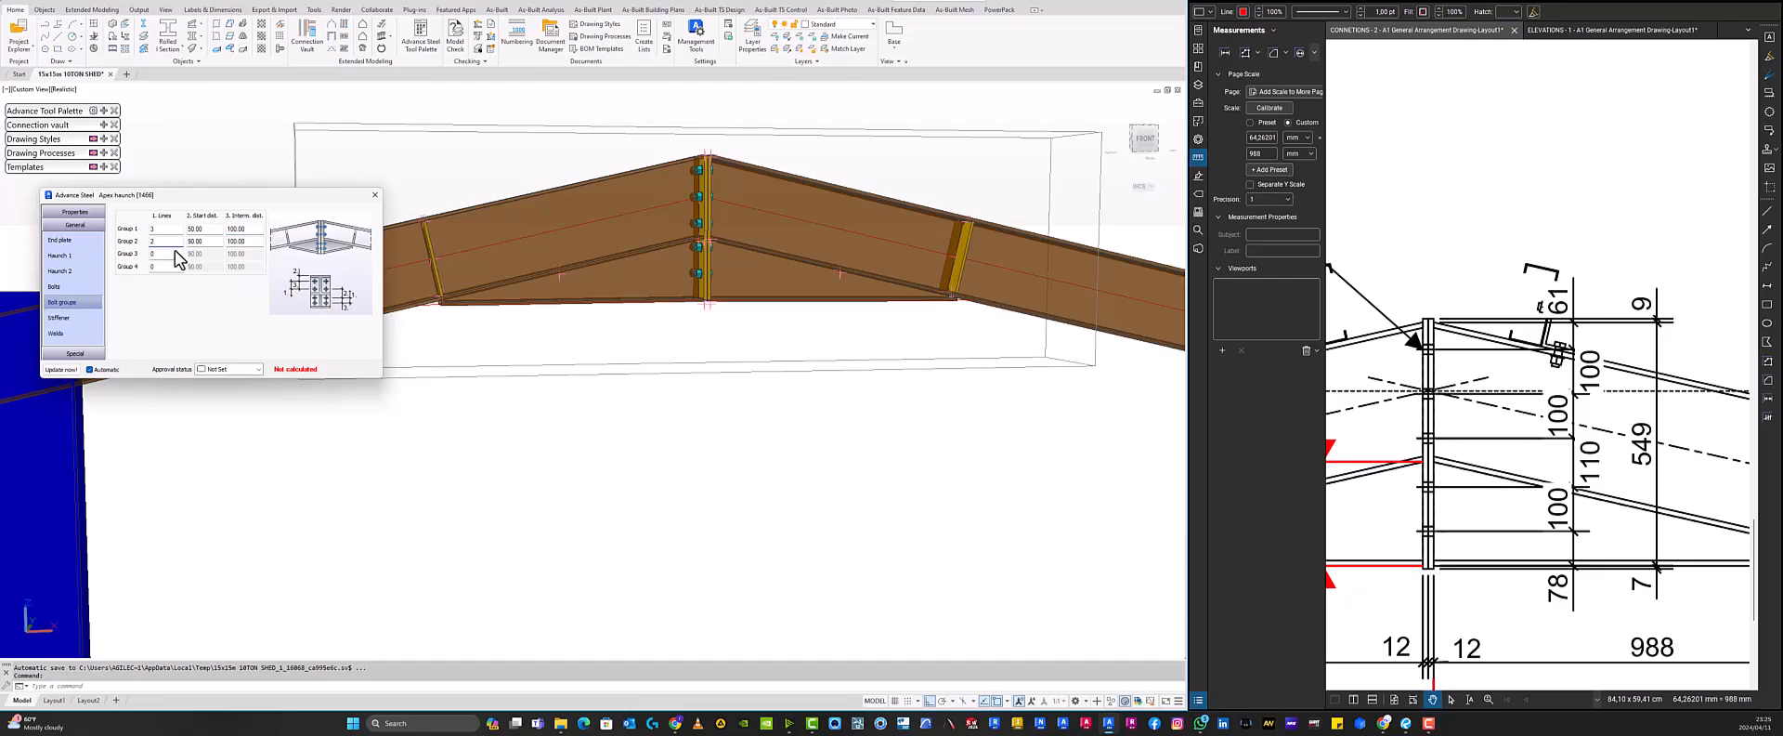
# - Outline the 110 bolt spacing dimension in Detail N and set the second bolt group's start distance to 110 mm
pyautogui.click(207, 241)
pyautogui.click(1767, 304)
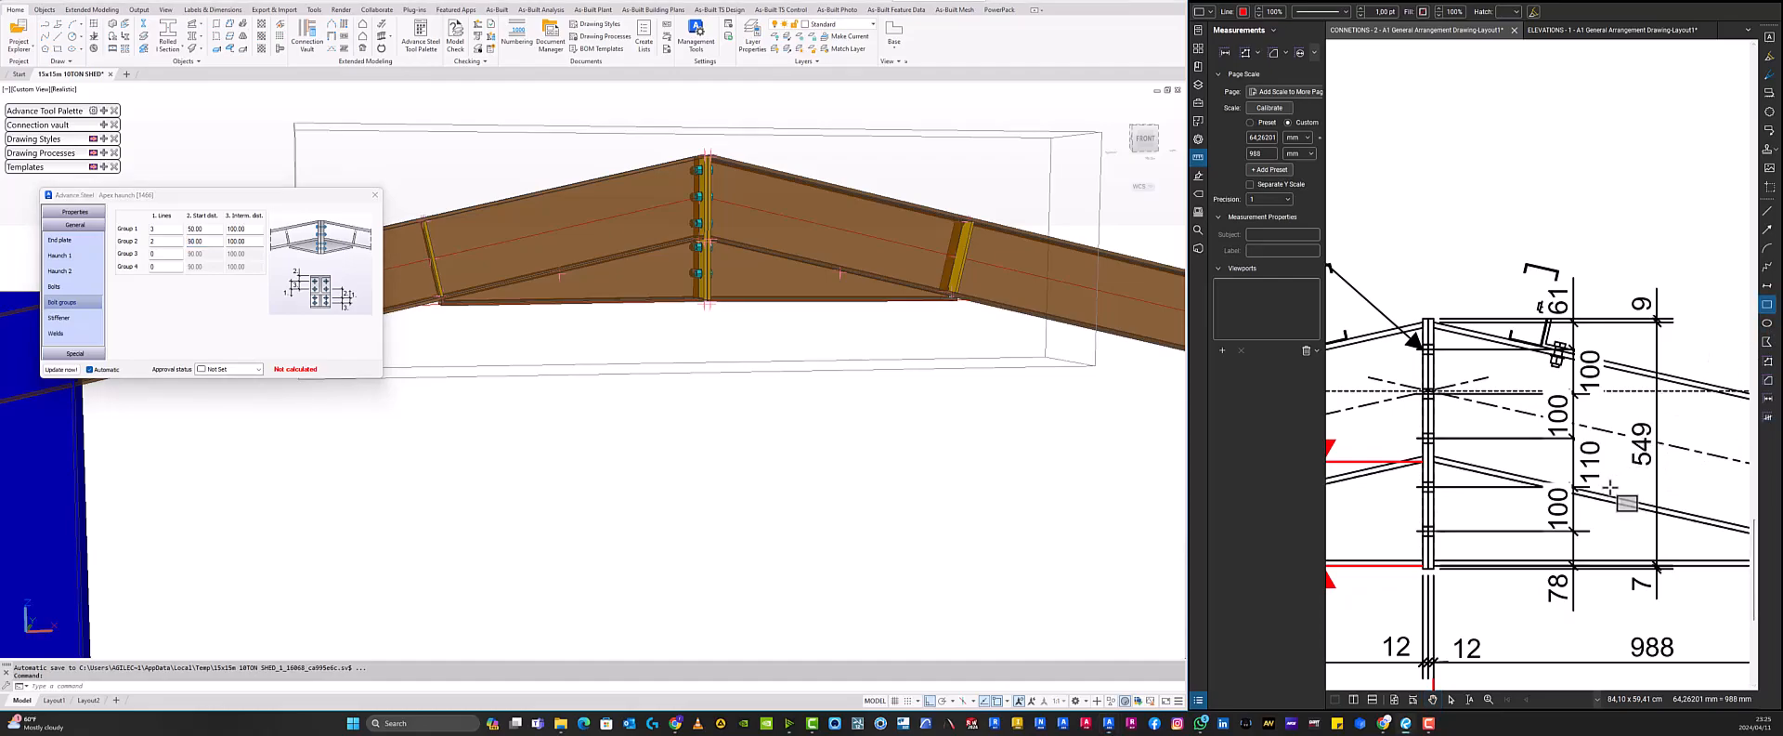
pyautogui.moveTo(1569, 435); pyautogui.dragTo(1609, 485)
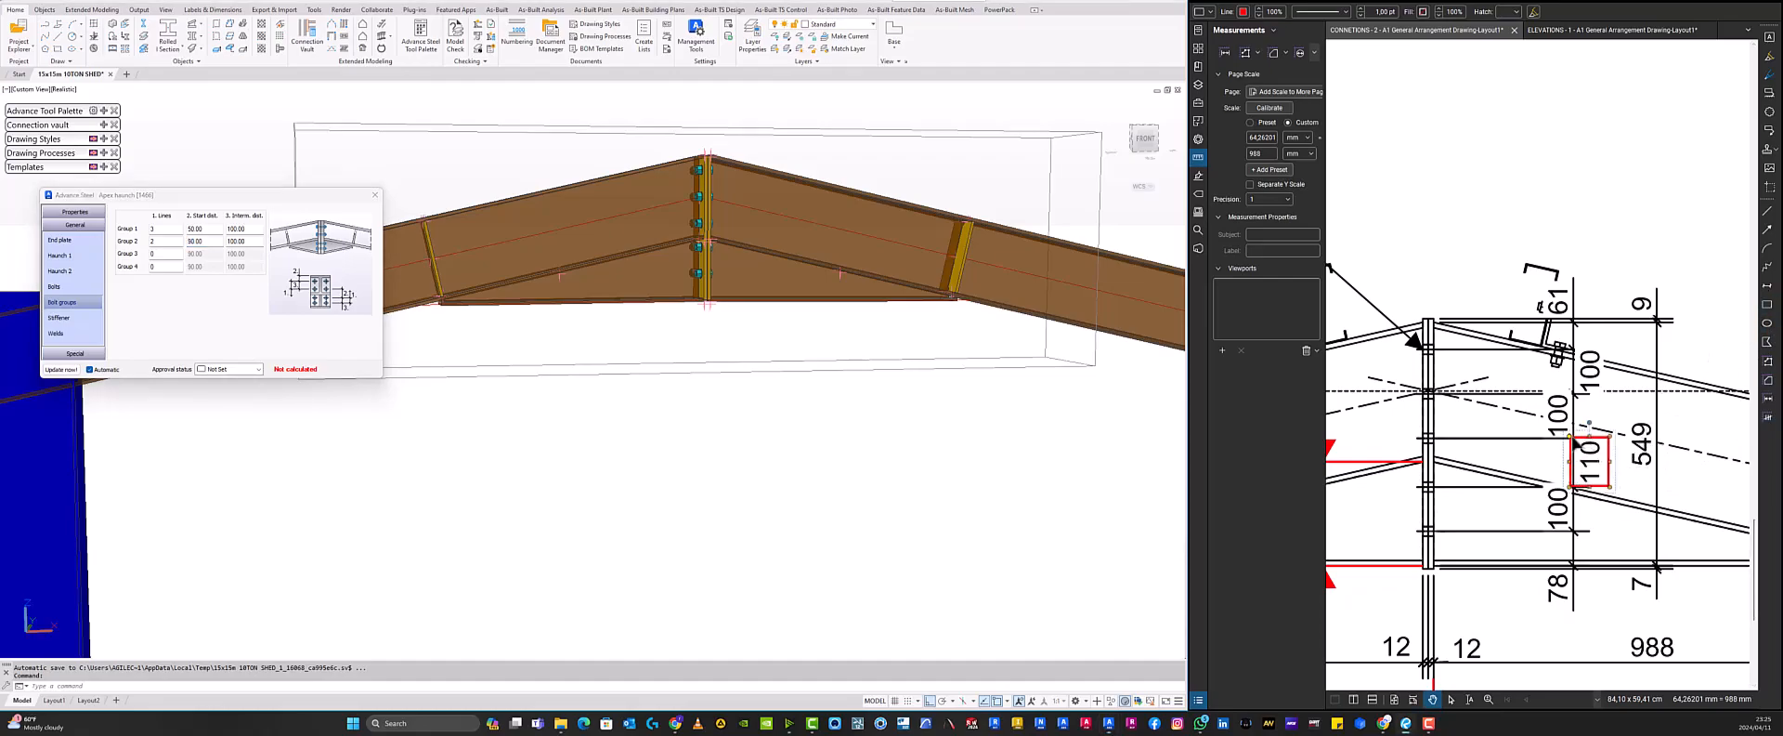
pyautogui.doubleClick(206, 241)
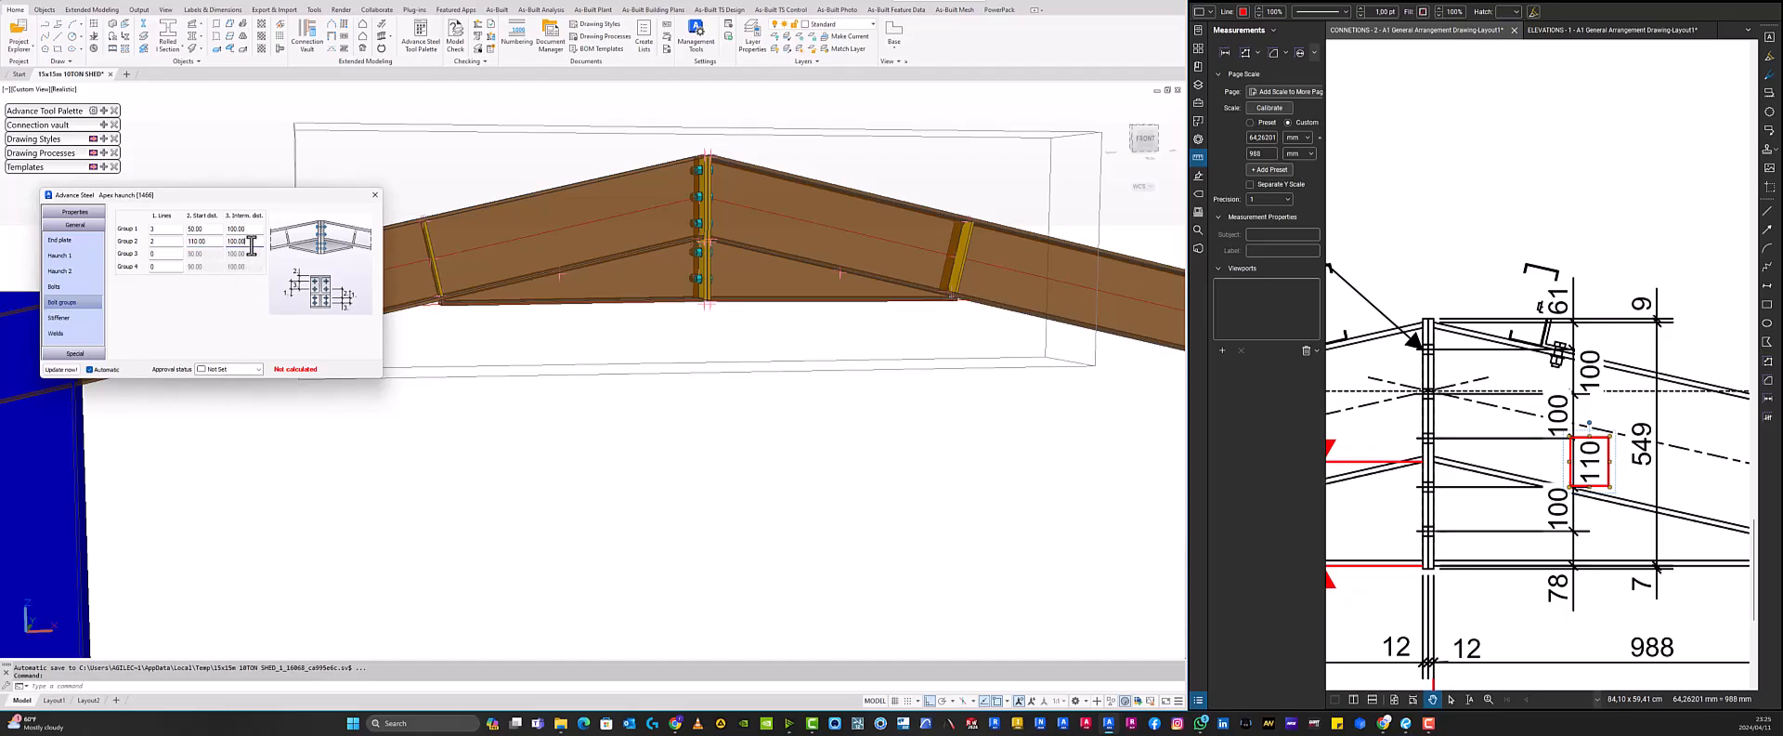
# - Review the stiffener settings and inspect the haunch-end stiffeners in the model
pyautogui.click(61, 318)
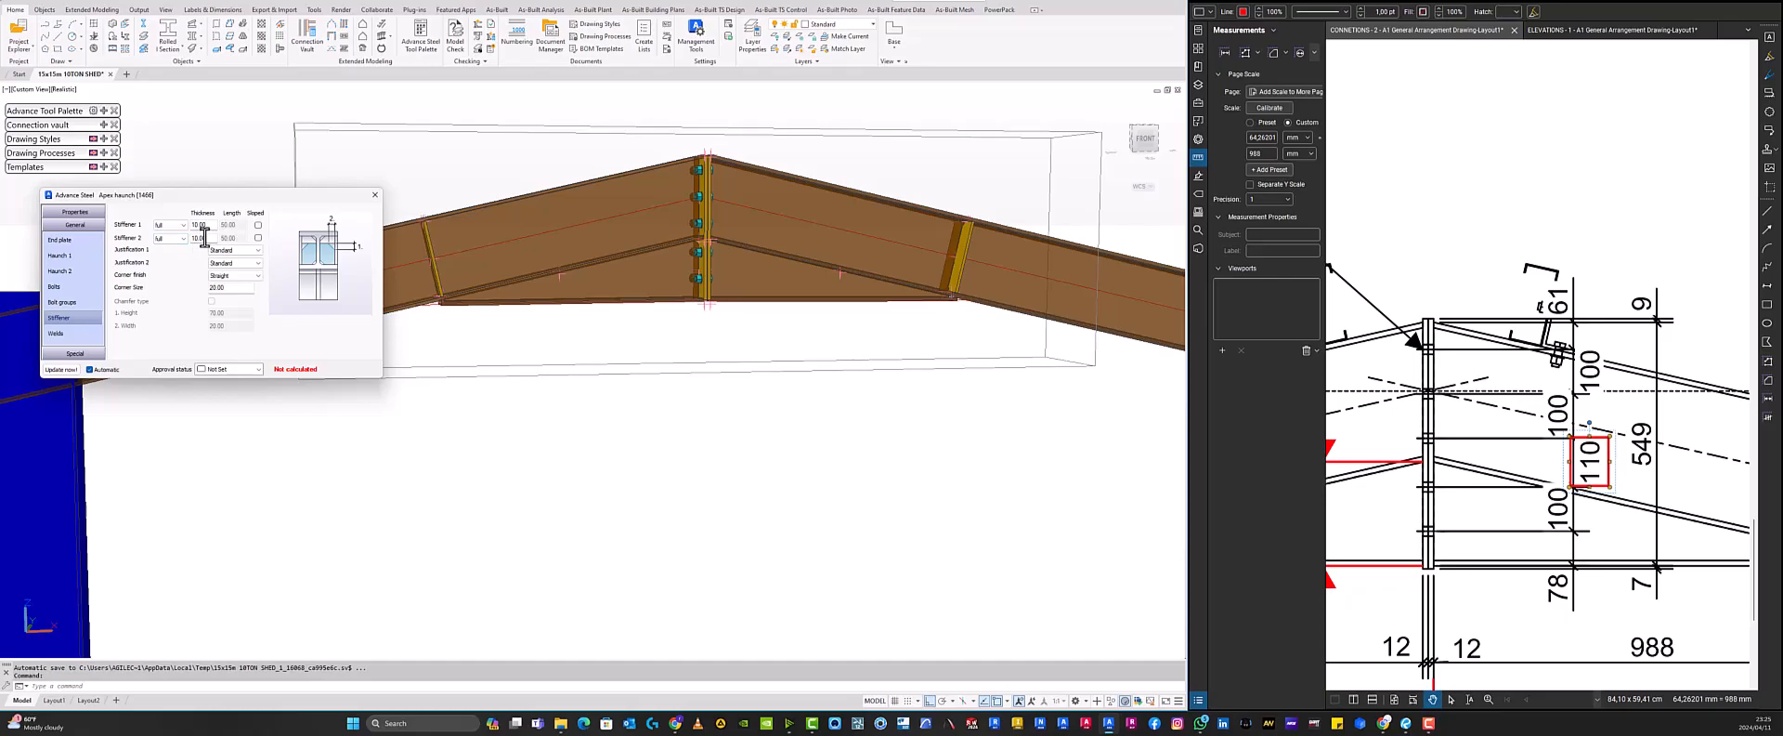
pyautogui.click(427, 239)
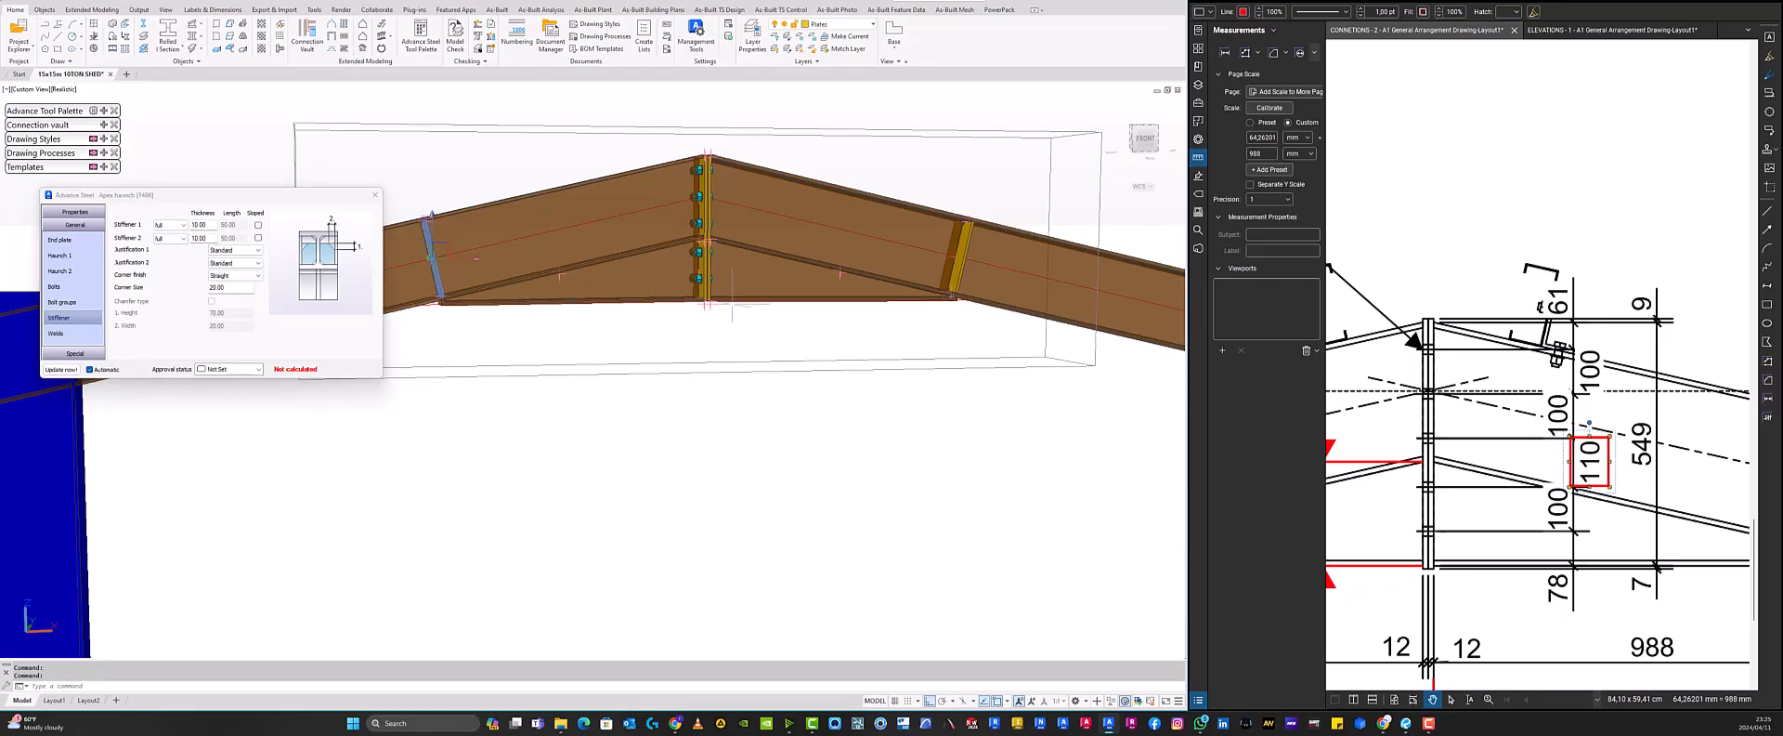
pyautogui.click(960, 251)
pyautogui.press('Escape')
# - Review the weld and additional plate settings of the apex haunch connection
pyautogui.click(63, 336)
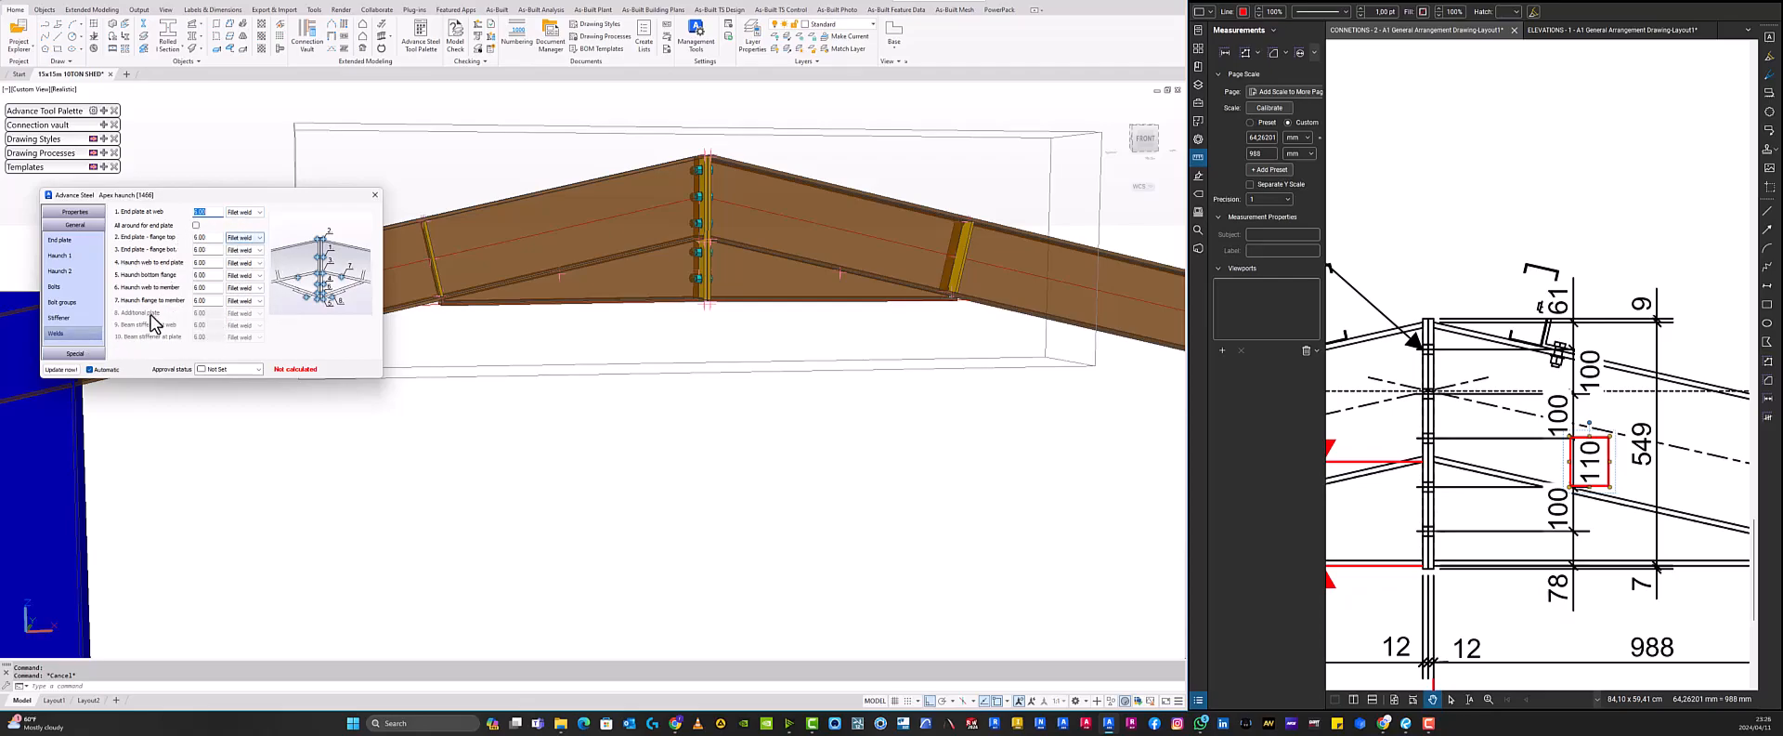
pyautogui.click(75, 353)
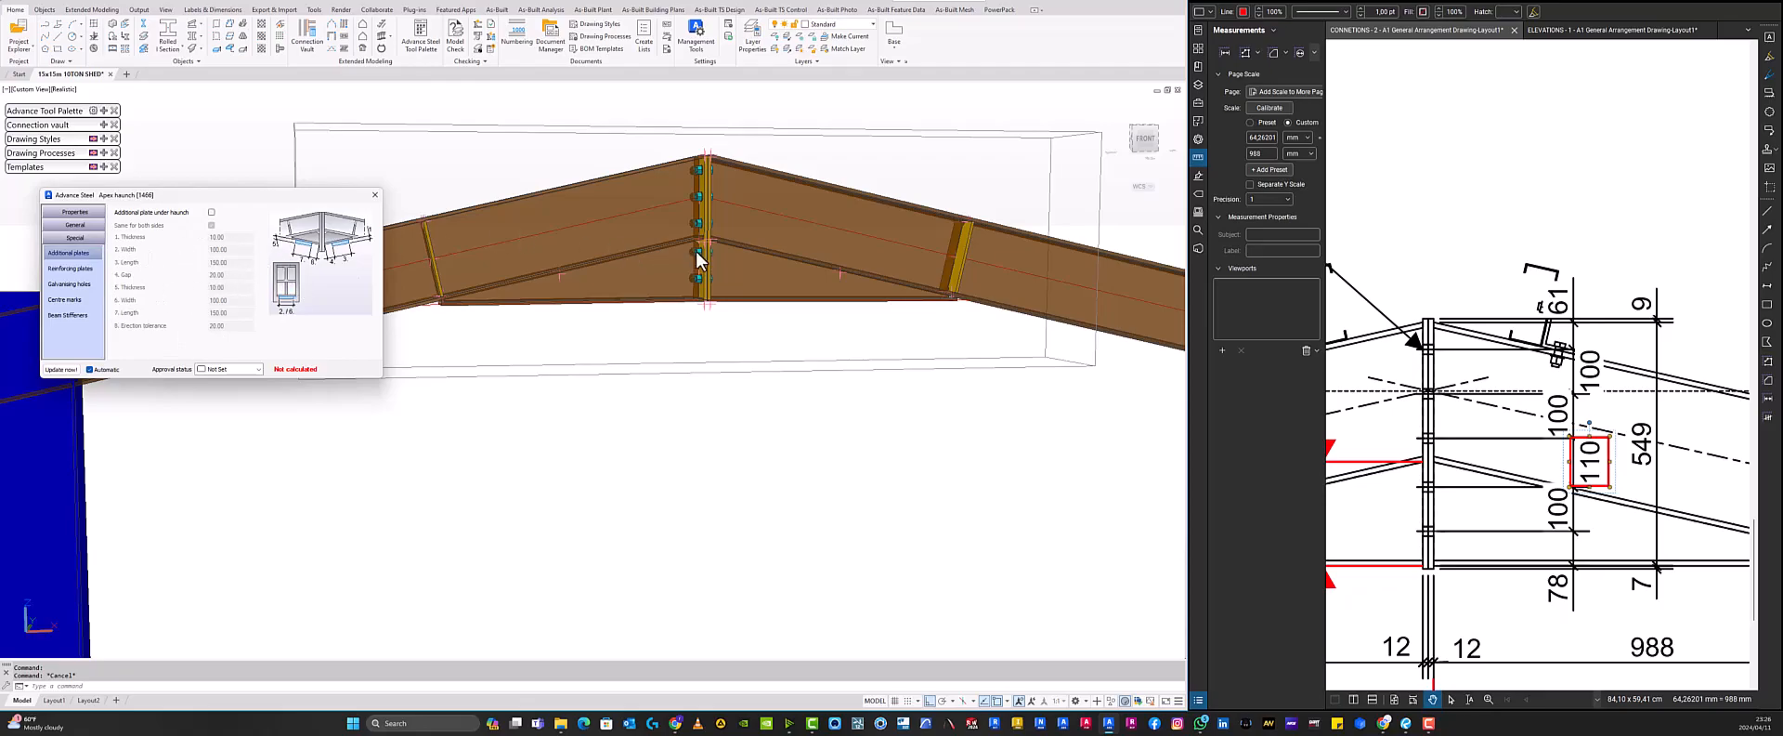
pyautogui.scroll(-4, 788, 297)
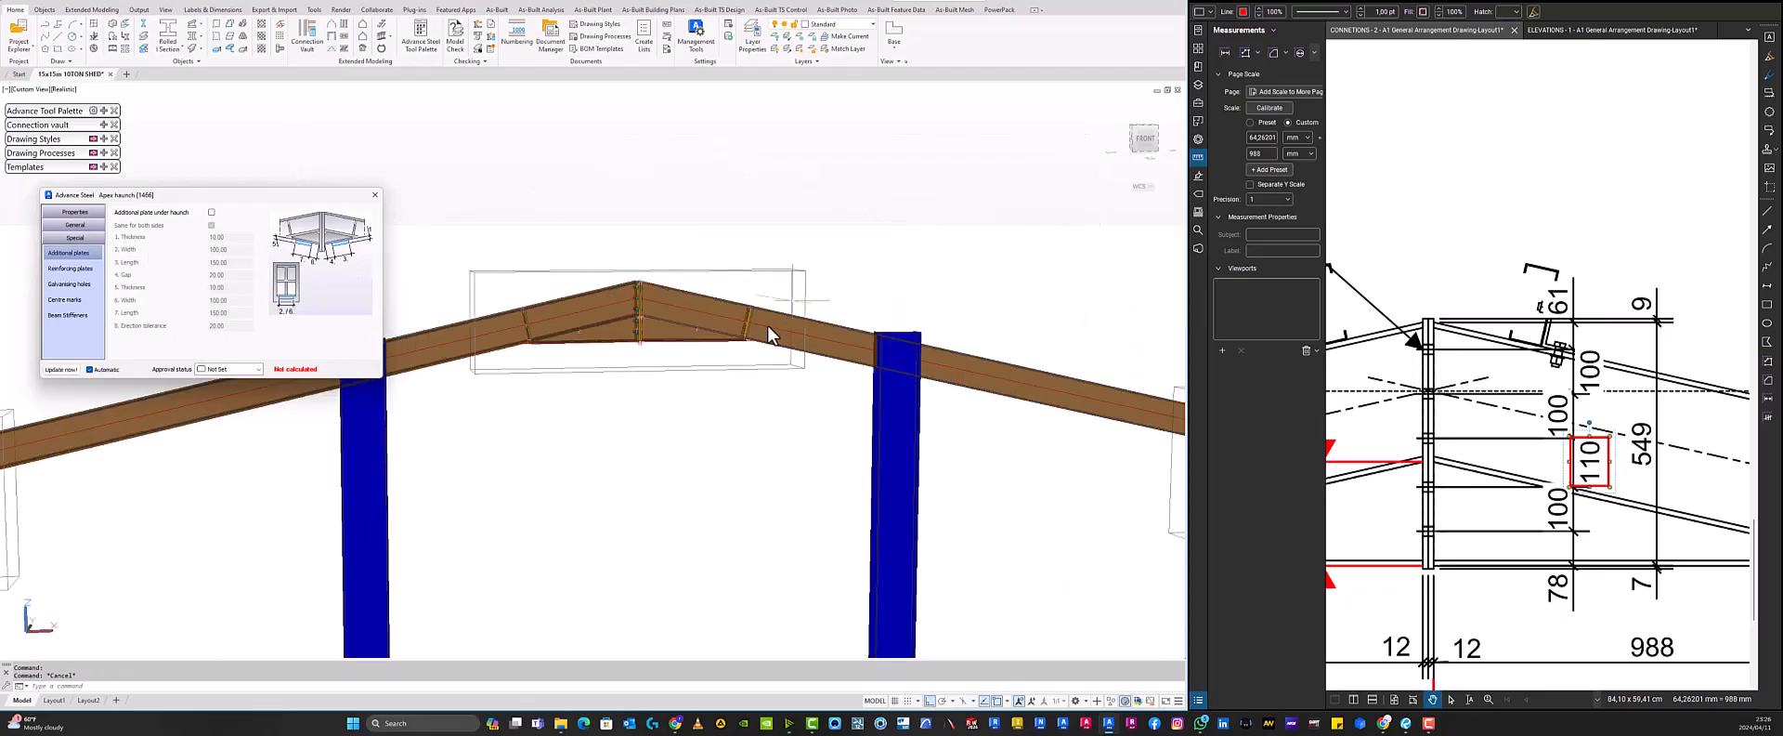
# - Close the apex haunch connection dialog
pyautogui.keyDown('shift'); pyautogui.moveTo(677, 374); pyautogui.dragTo(929, 362, button='middle'); pyautogui.keyUp('shift')
pyautogui.scroll(6, 836, 387)
pyautogui.moveTo(824, 400); pyautogui.dragTo(544, 318, button='middle')
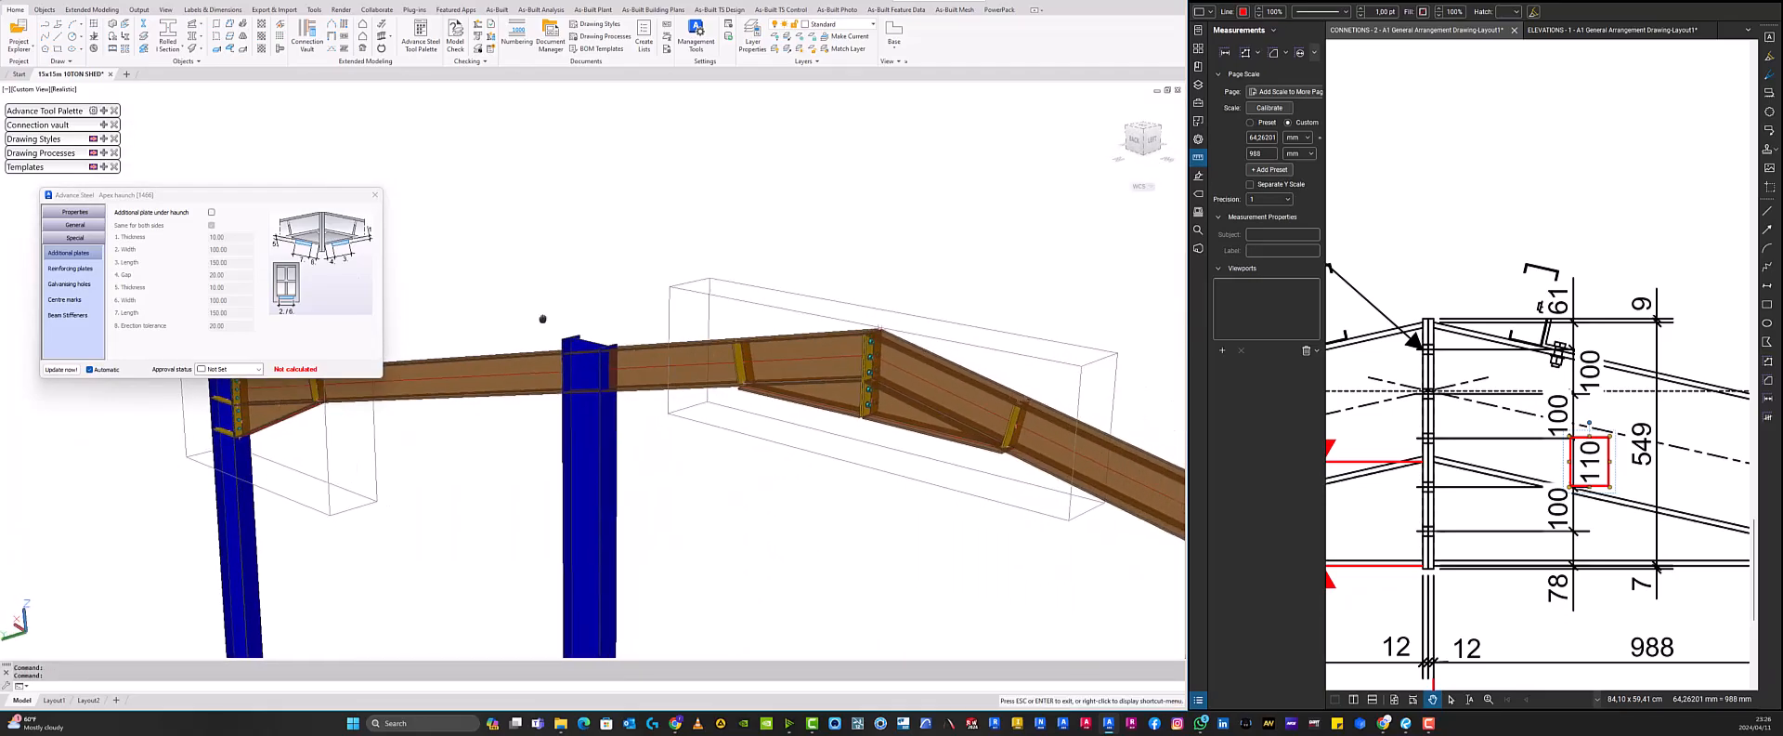
pyautogui.scroll(-3, 543, 317)
pyautogui.keyDown('shift'); pyautogui.moveTo(898, 363); pyautogui.dragTo(796, 358, button='middle'); pyautogui.keyUp('shift')
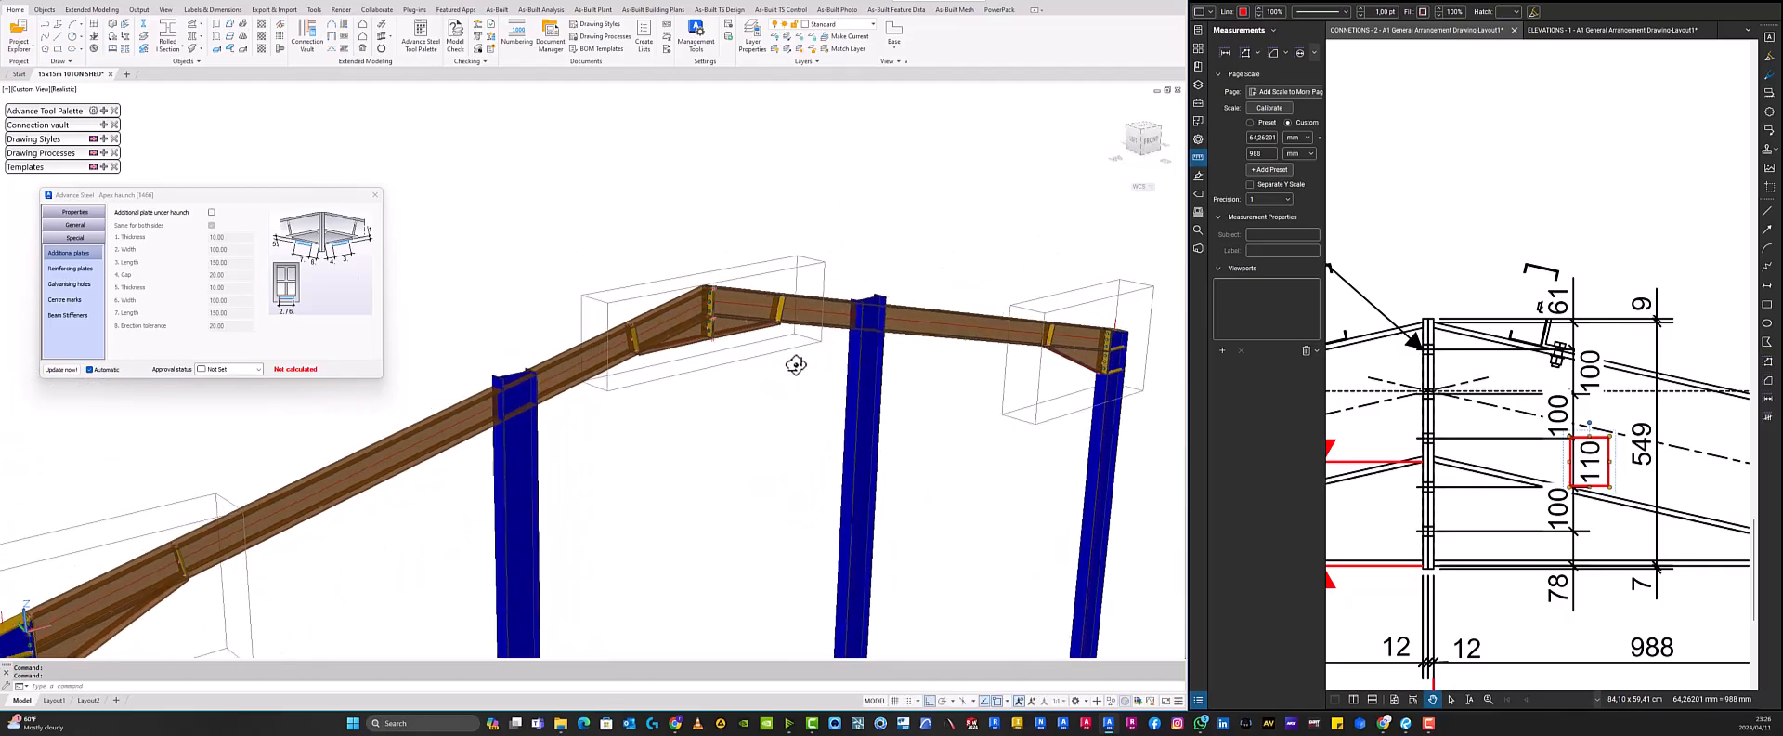
pyautogui.click(373, 196)
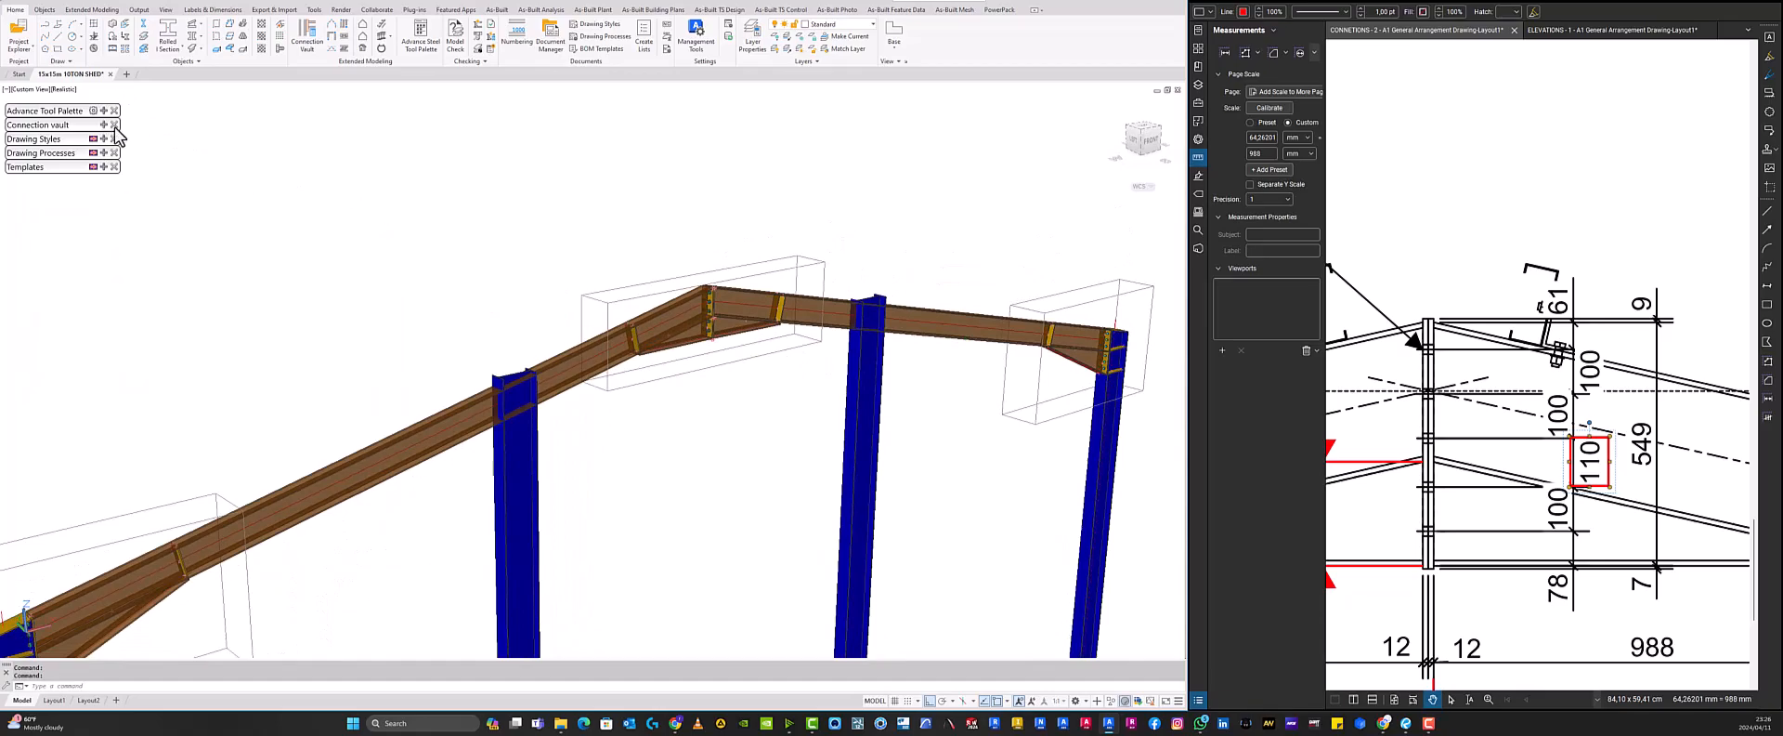
pyautogui.click(736, 398)
pyautogui.press('Escape')
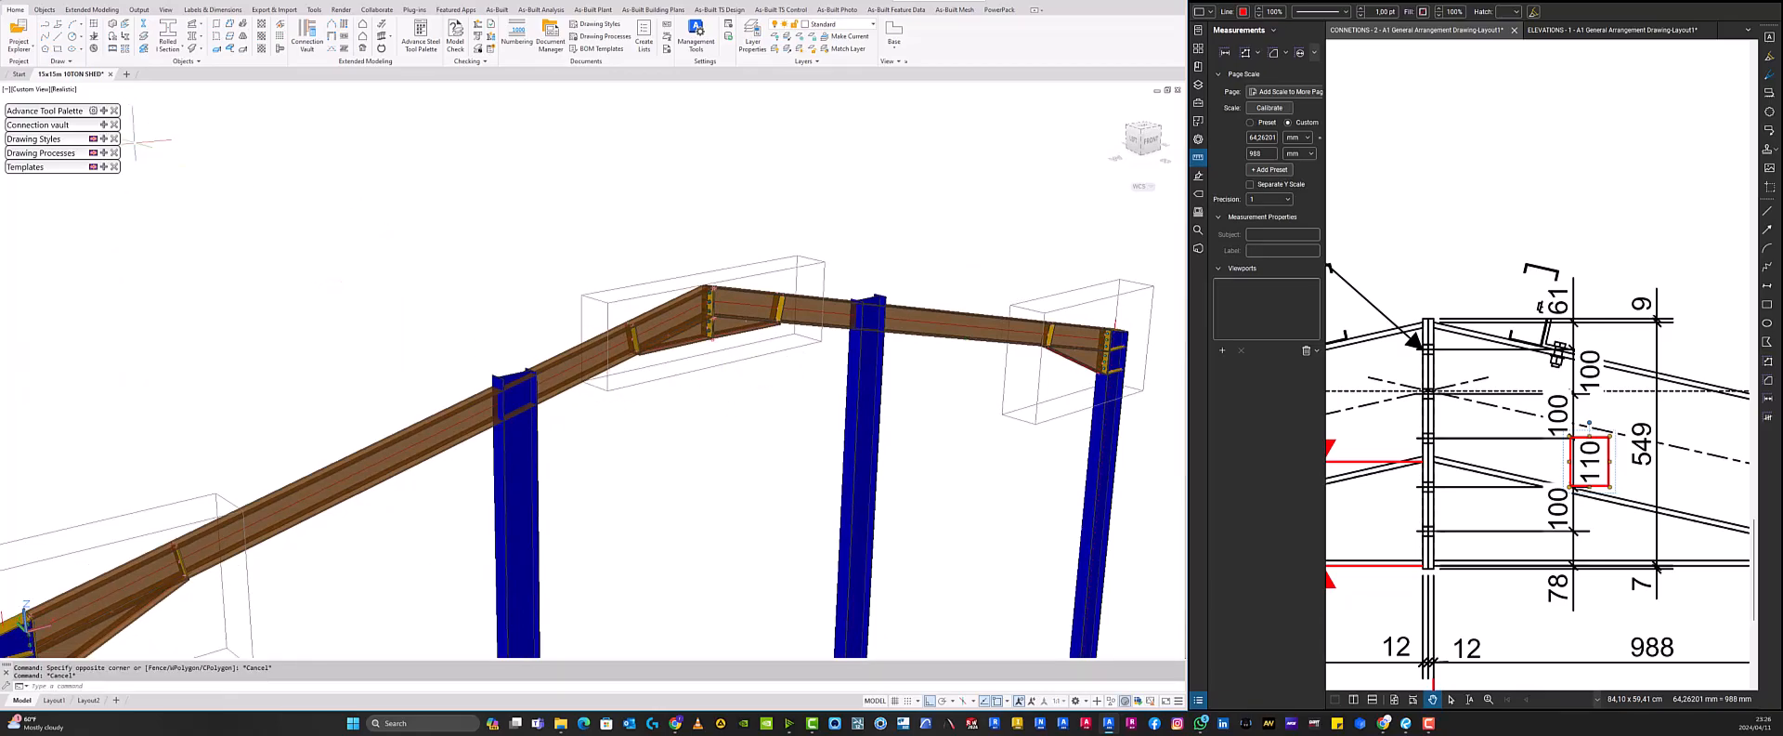
# - Display all objects in the model from the quick views palette
pyautogui.click(103, 110)
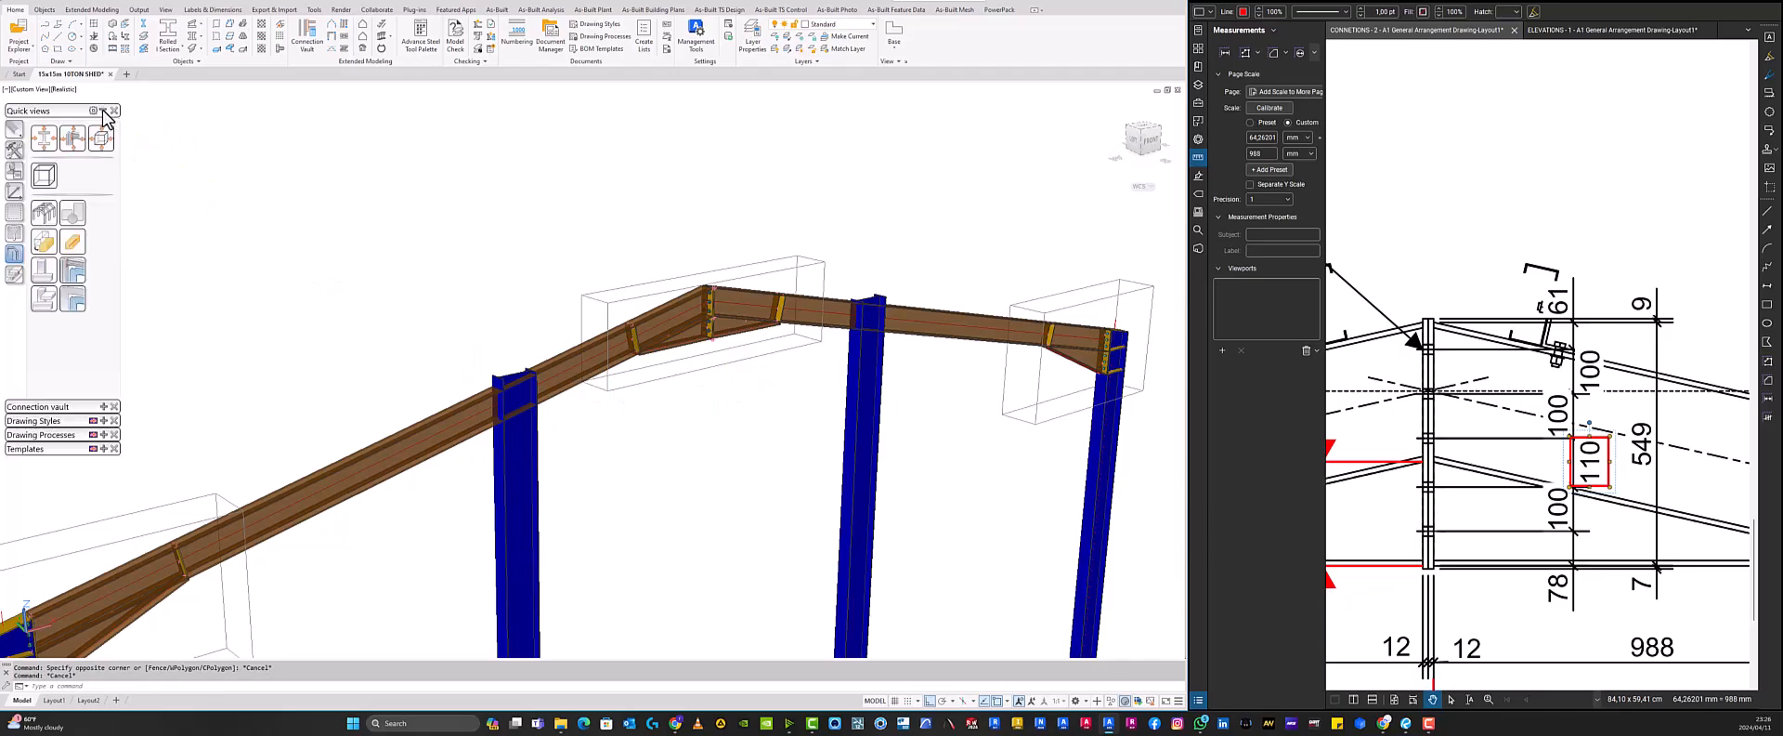
pyautogui.click(43, 214)
pyautogui.keyDown('shift'); pyautogui.moveTo(752, 311); pyautogui.dragTo(767, 336, button='middle'); pyautogui.keyUp('shift')
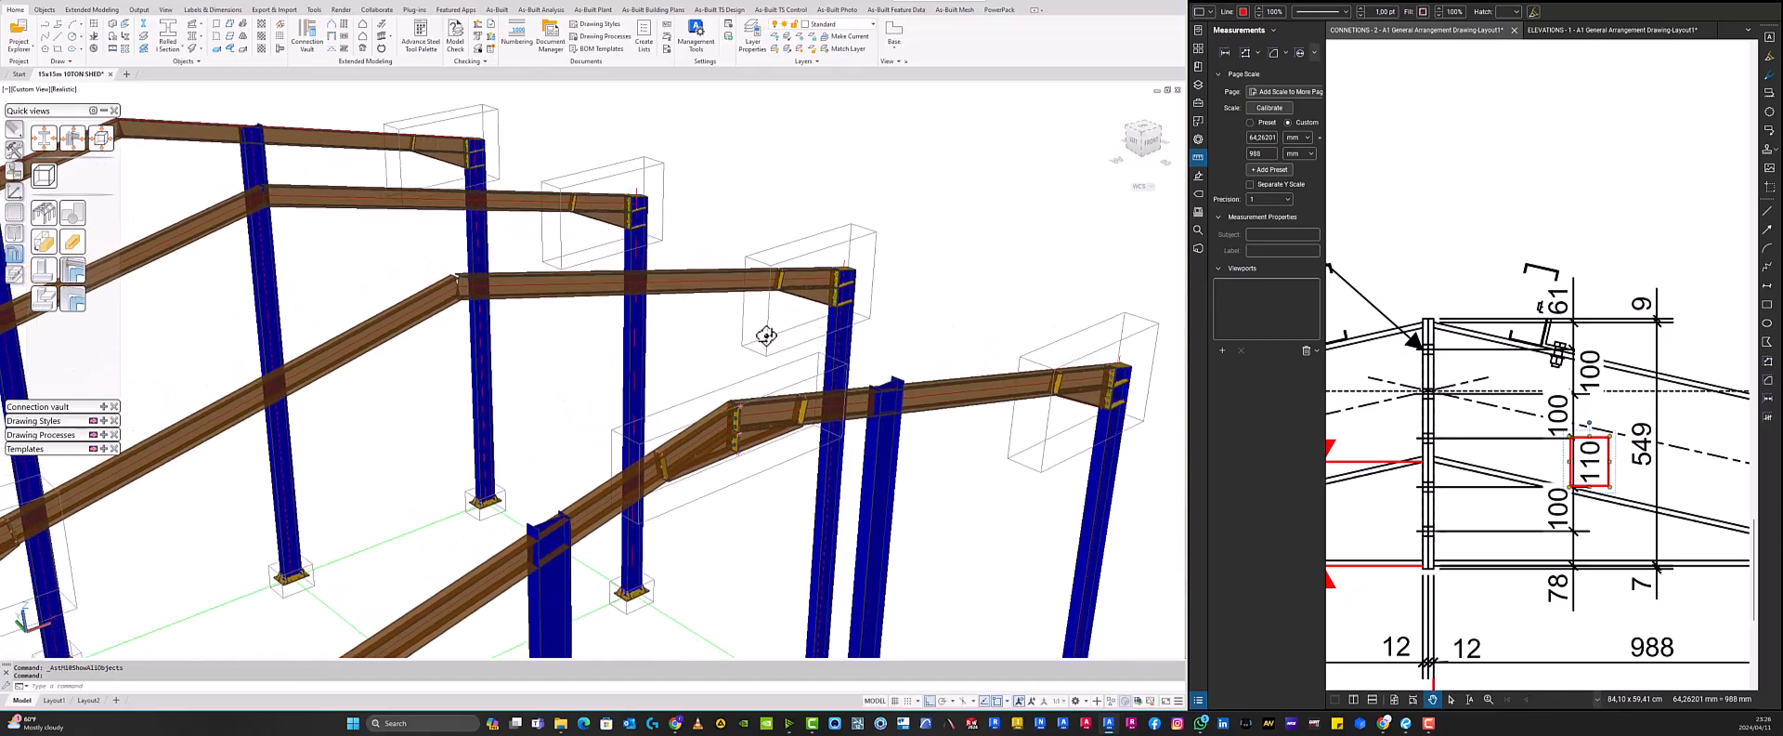
# - Propagate the apex haunch connection to the other portal frames and review the frames
pyautogui.scroll(1, 766, 336)
pyautogui.click(803, 497)
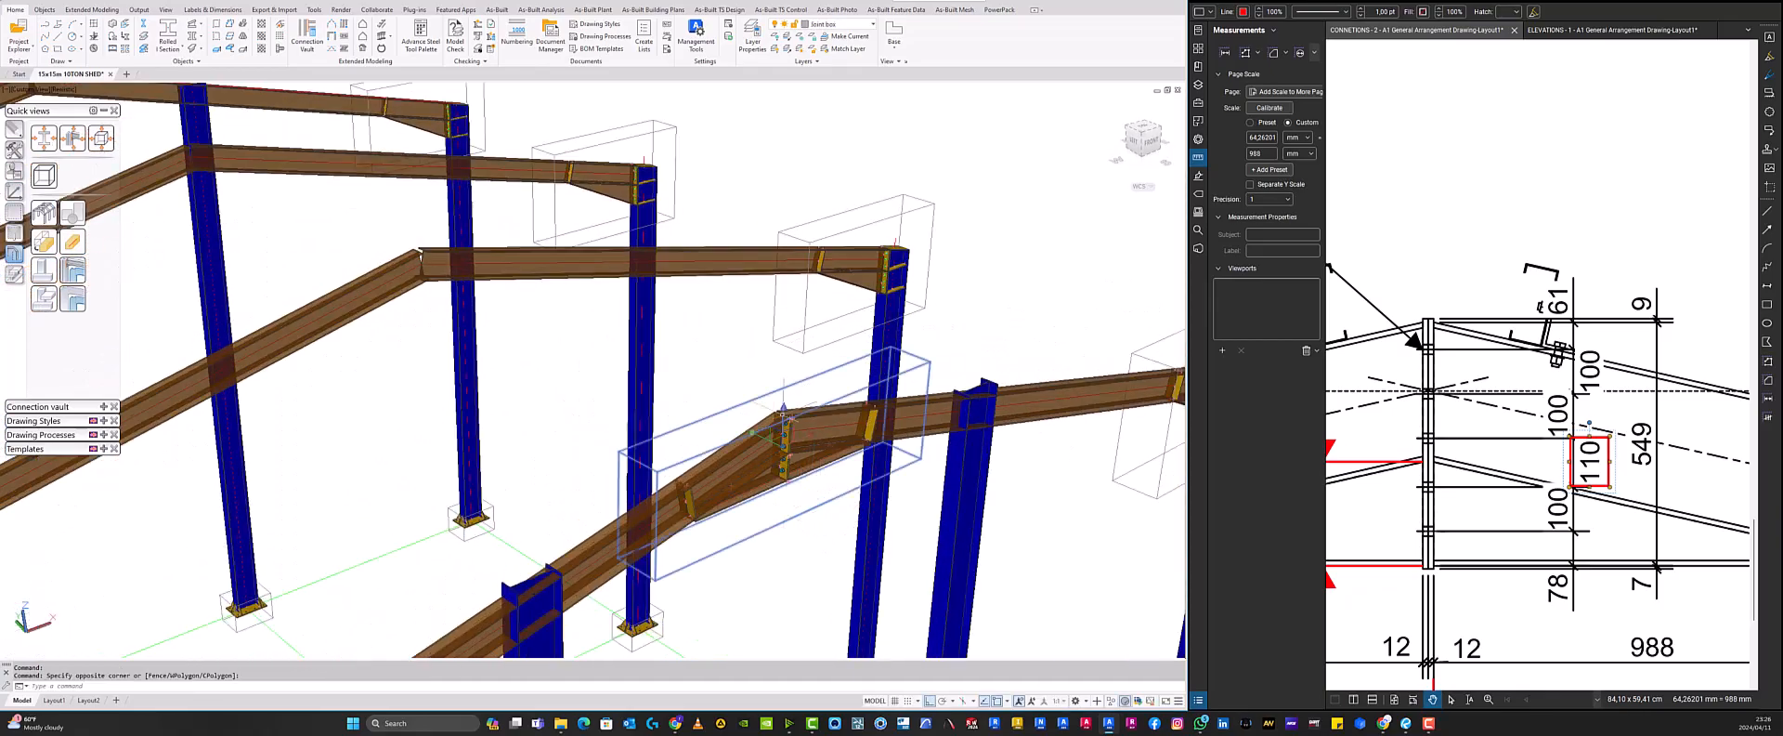
pyautogui.rightClick(716, 329)
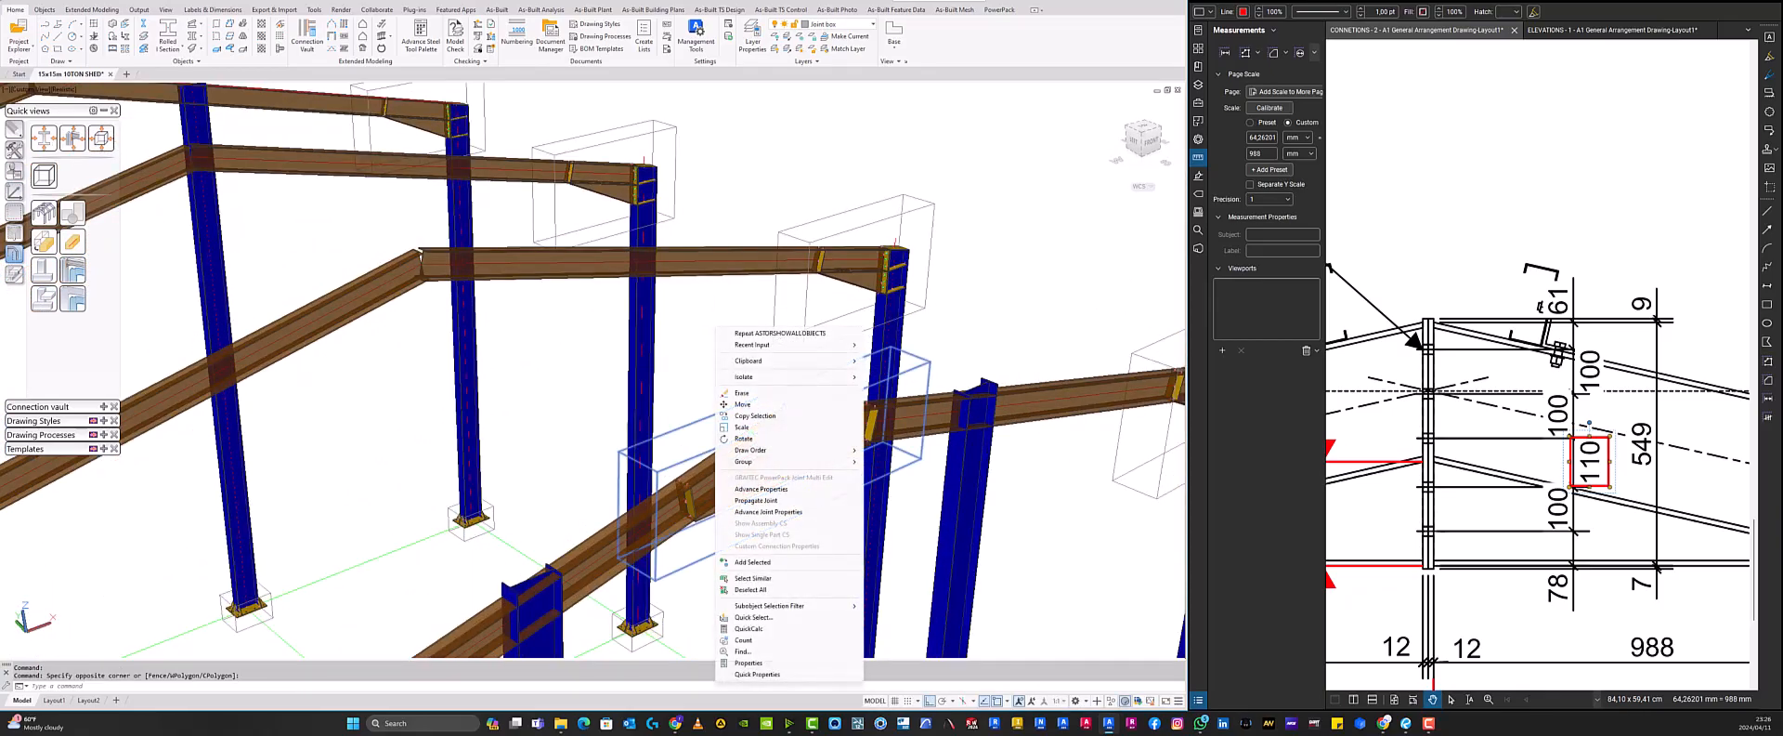
pyautogui.click(756, 501)
pyautogui.scroll(-2, 774, 443)
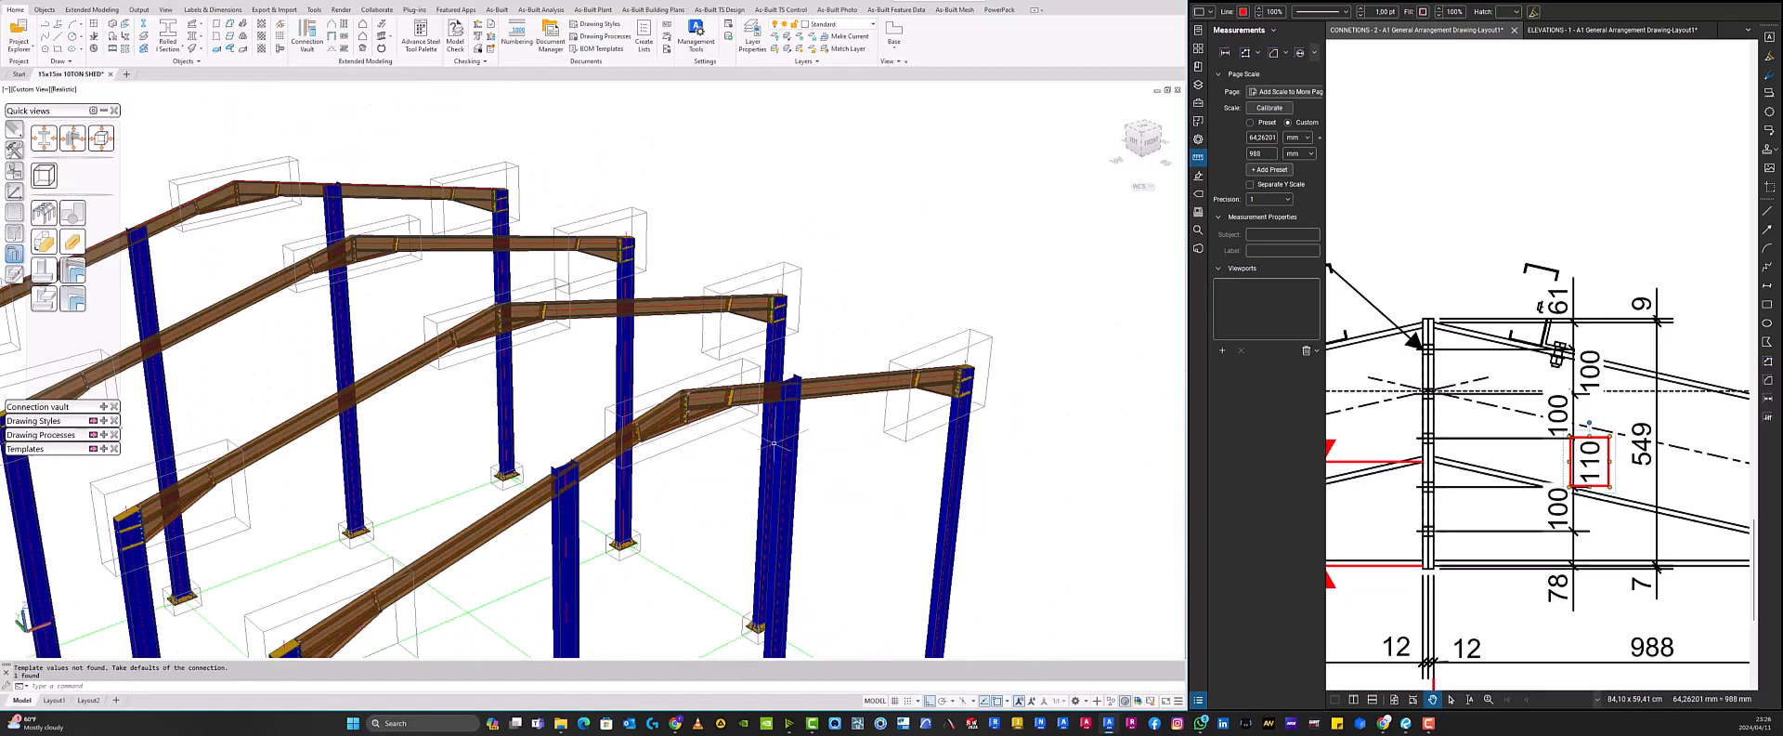
pyautogui.scroll(-2, 780, 460)
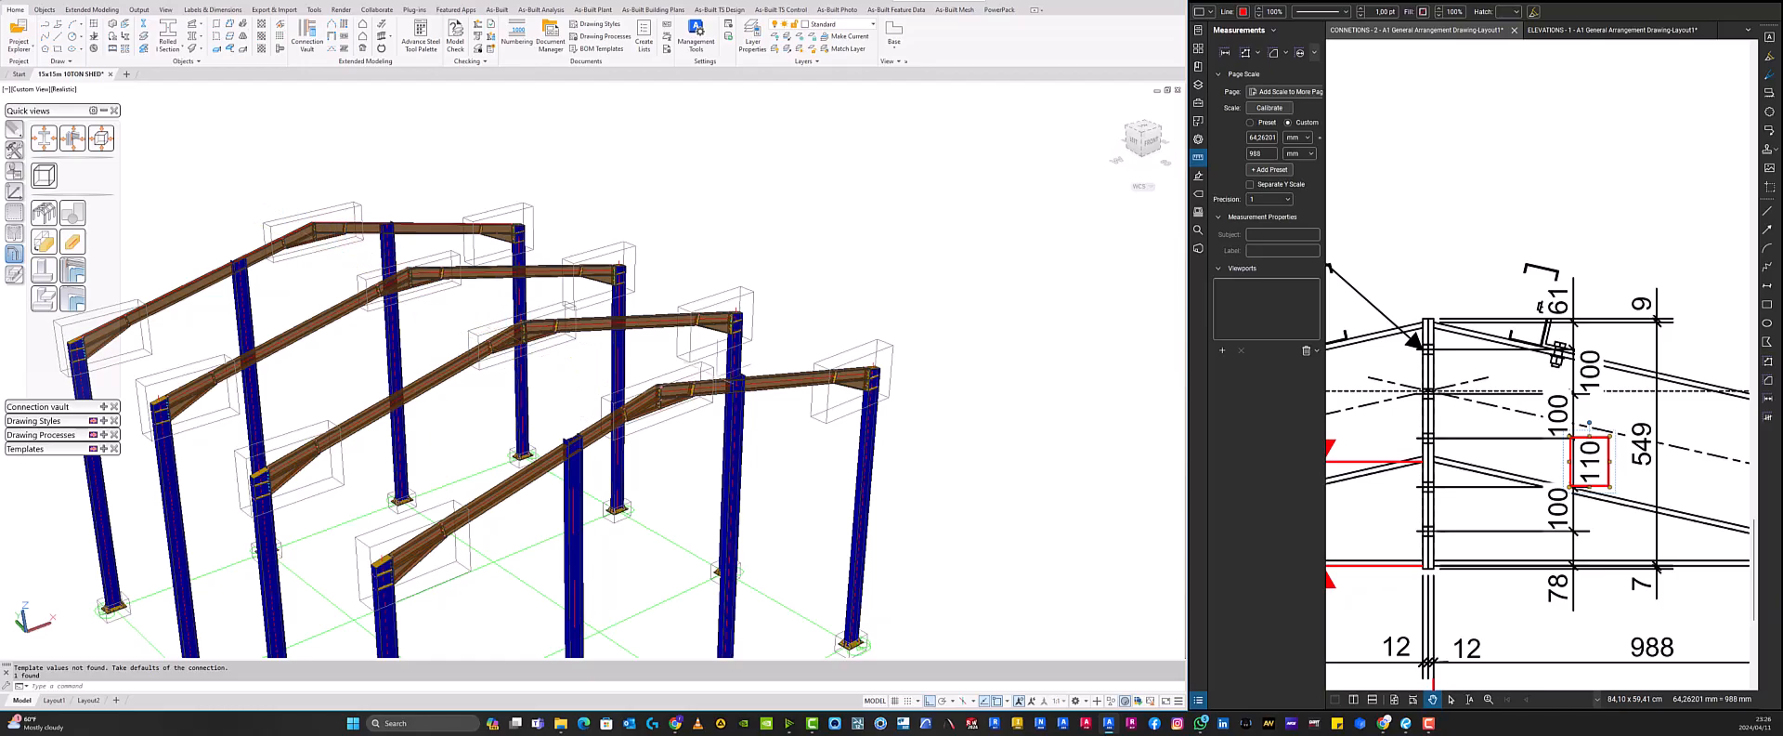
pyautogui.scroll(-3, 585, 409)
pyautogui.keyDown('shift'); pyautogui.moveTo(594, 404); pyautogui.dragTo(647, 256, button='middle'); pyautogui.keyUp('shift')
pyautogui.scroll(5, 590, 404)
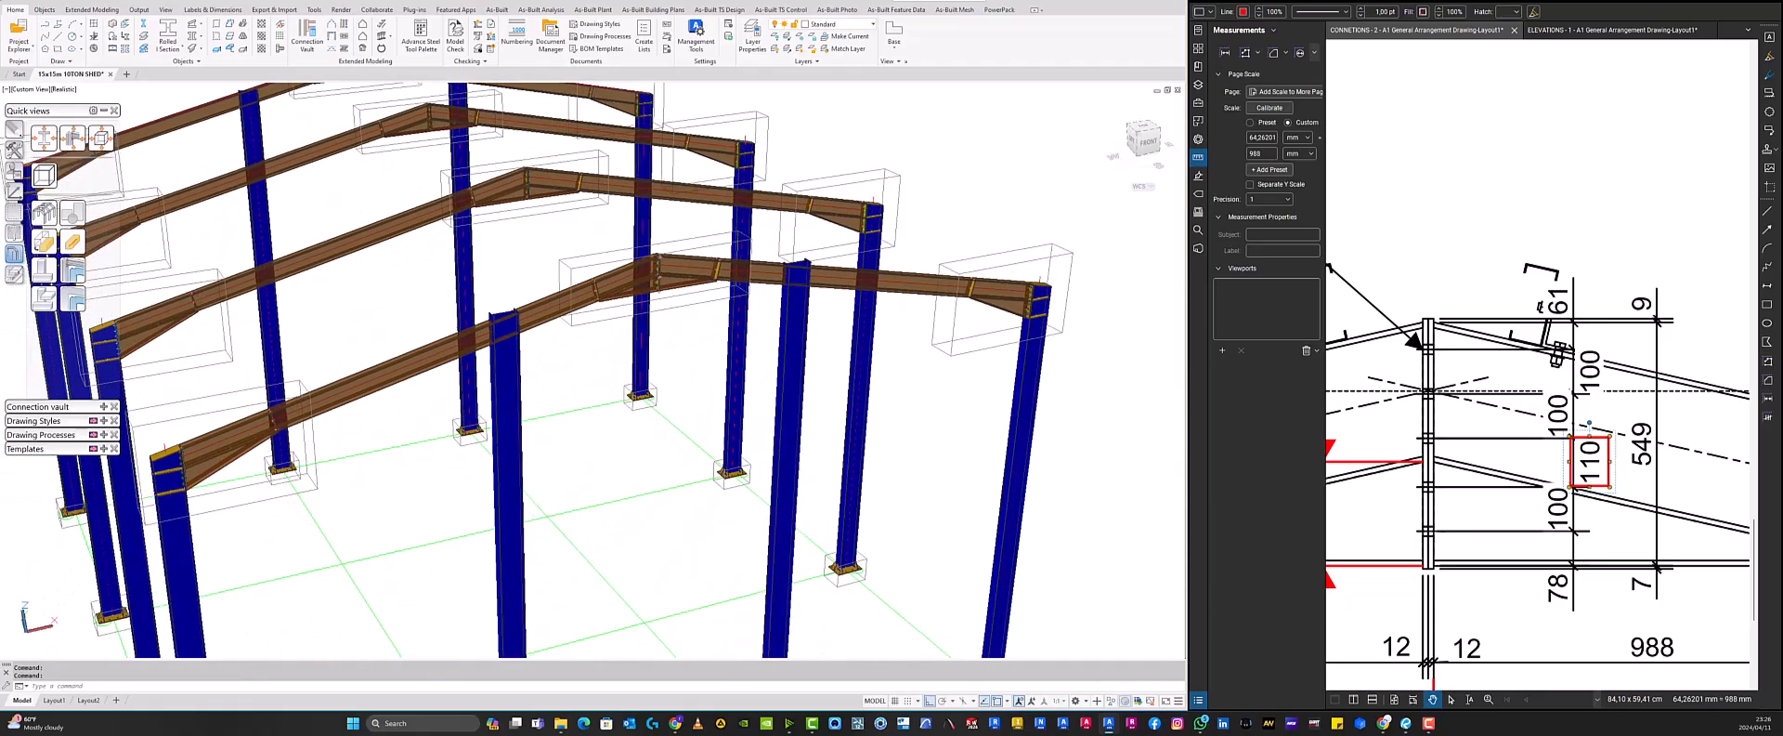
pyautogui.scroll(-3, 627, 307)
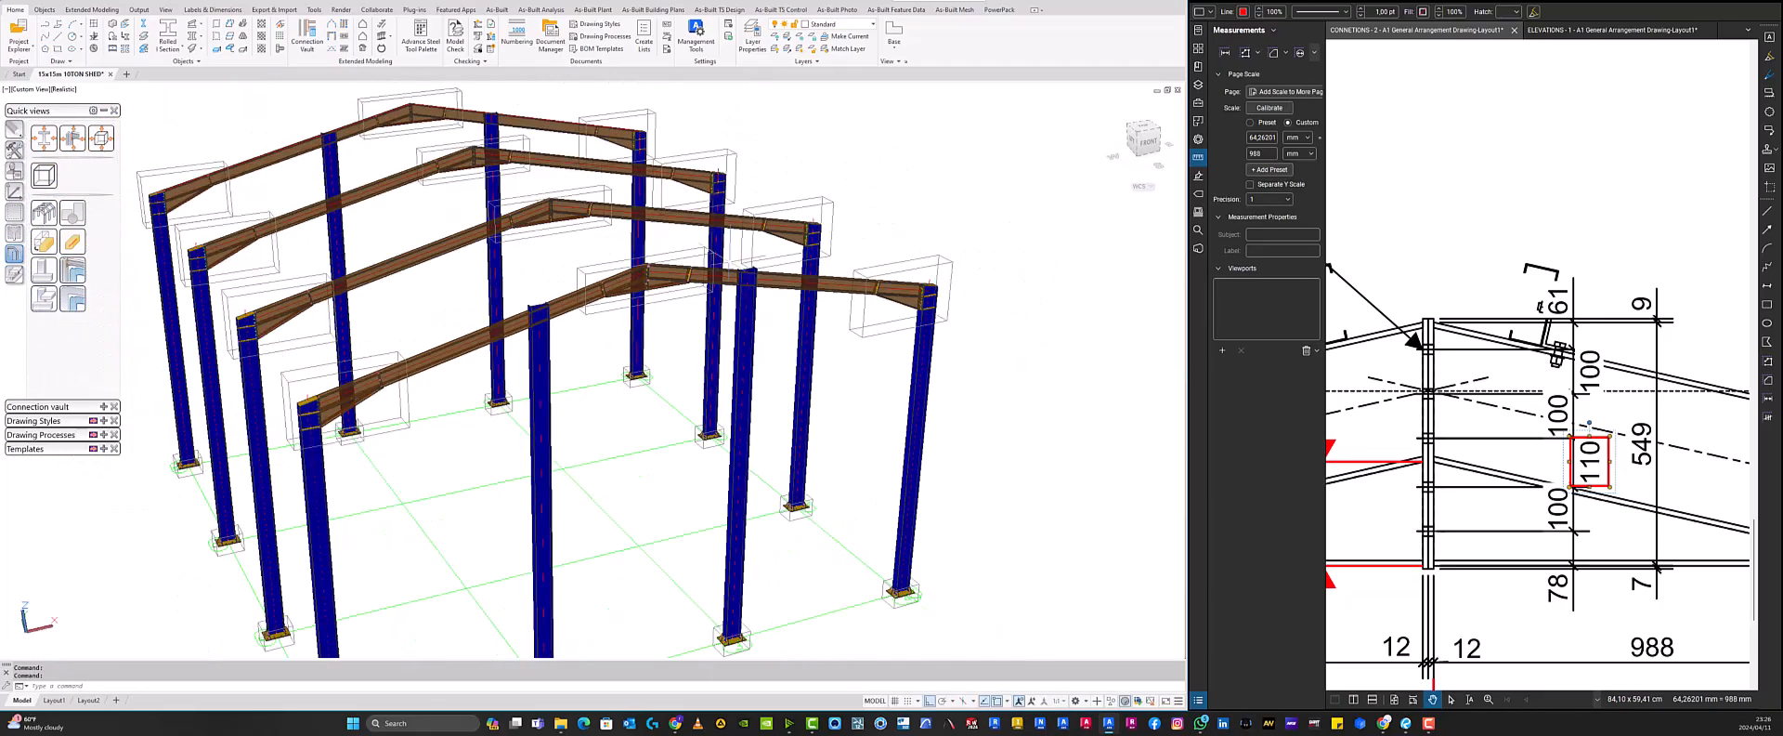
pyautogui.keyDown('shift'); pyautogui.moveTo(636, 326); pyautogui.dragTo(658, 331, button='middle'); pyautogui.keyUp('shift')
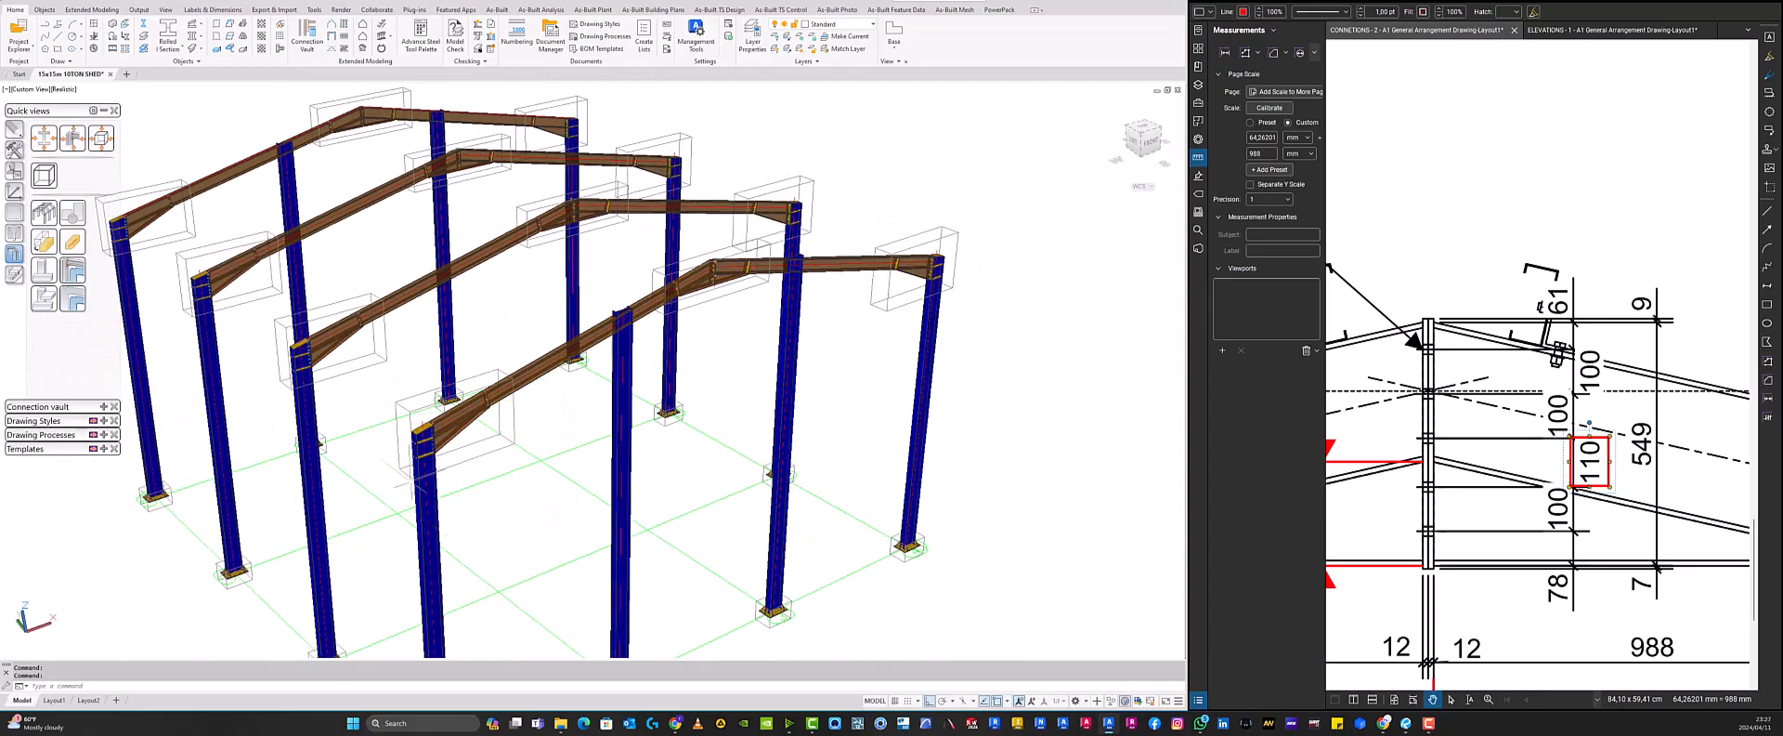
# - Open the elevations drawing and mark two horizontal bands on the grid line 5 elevation with rectangles
pyautogui.click(1594, 41)
pyautogui.scroll(-5, 1486, 437)
pyautogui.scroll(6, 1486, 279)
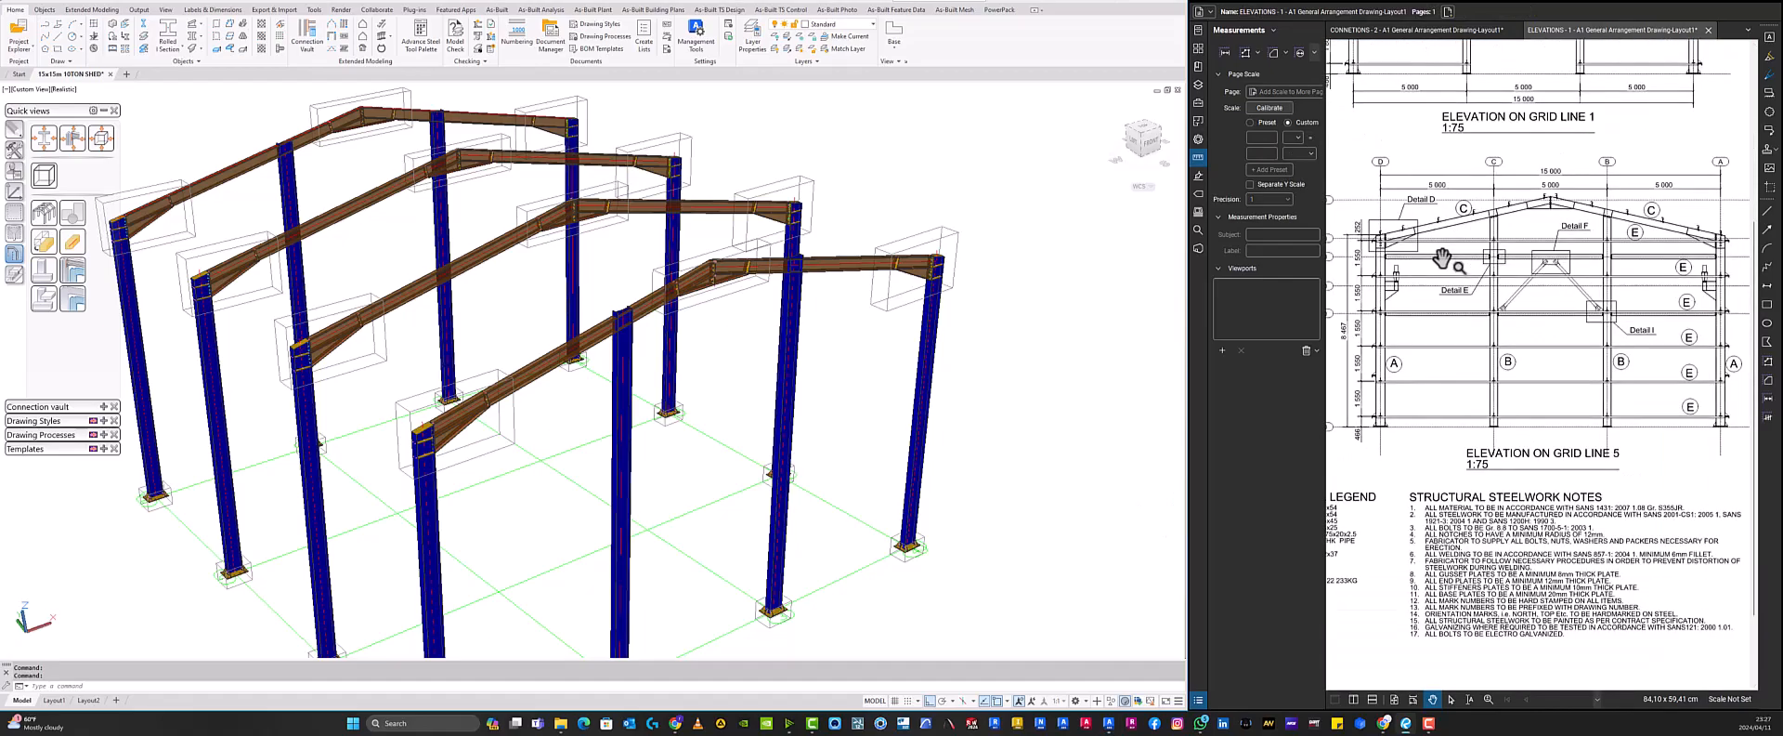
pyautogui.click(1767, 306)
pyautogui.moveTo(1421, 255); pyautogui.dragTo(1374, 248)
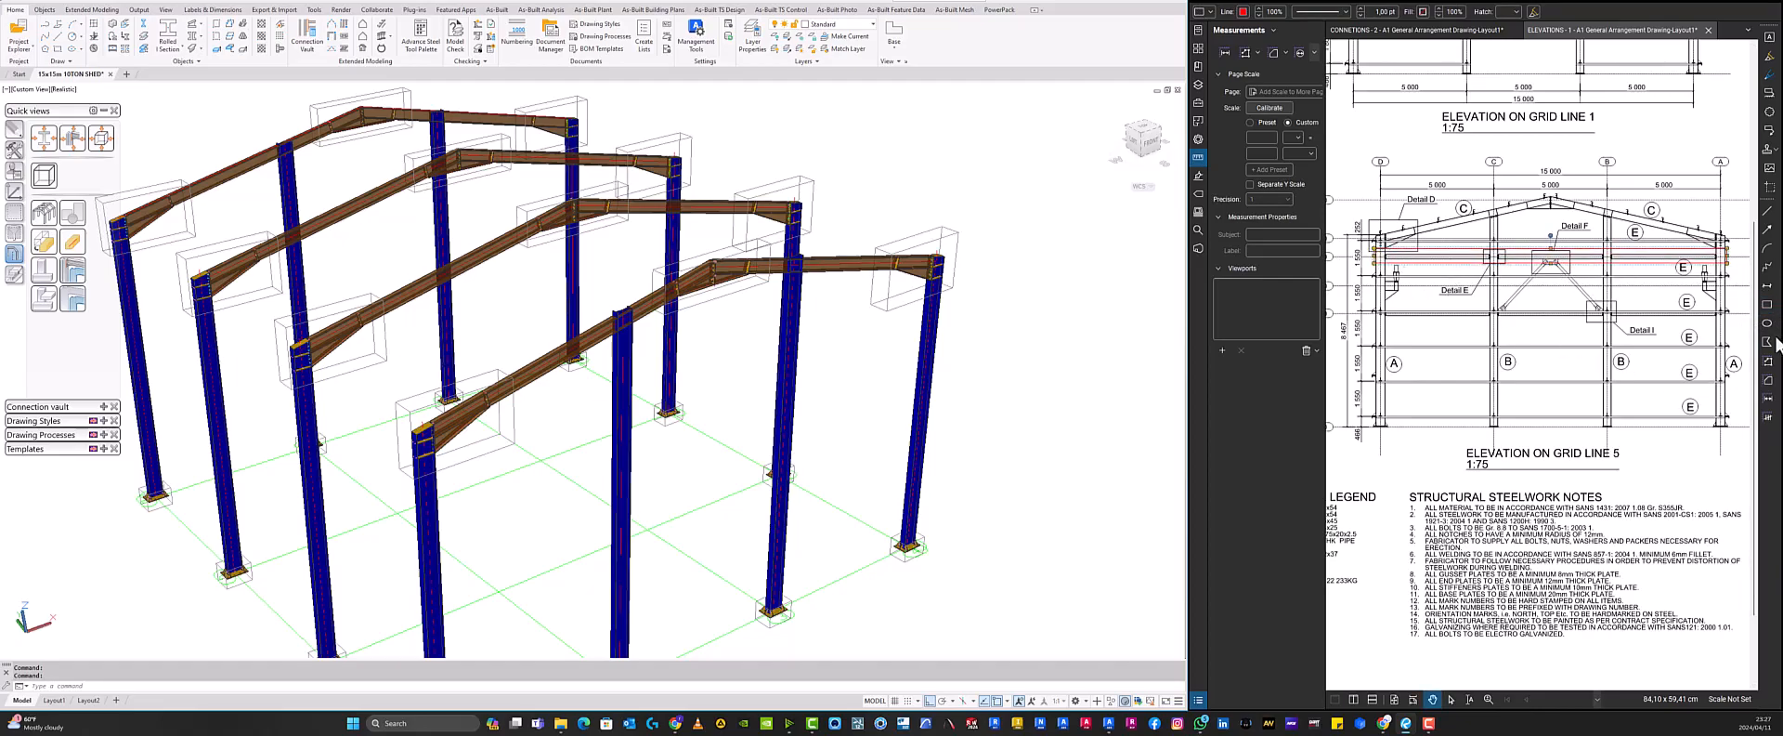
pyautogui.click(1767, 306)
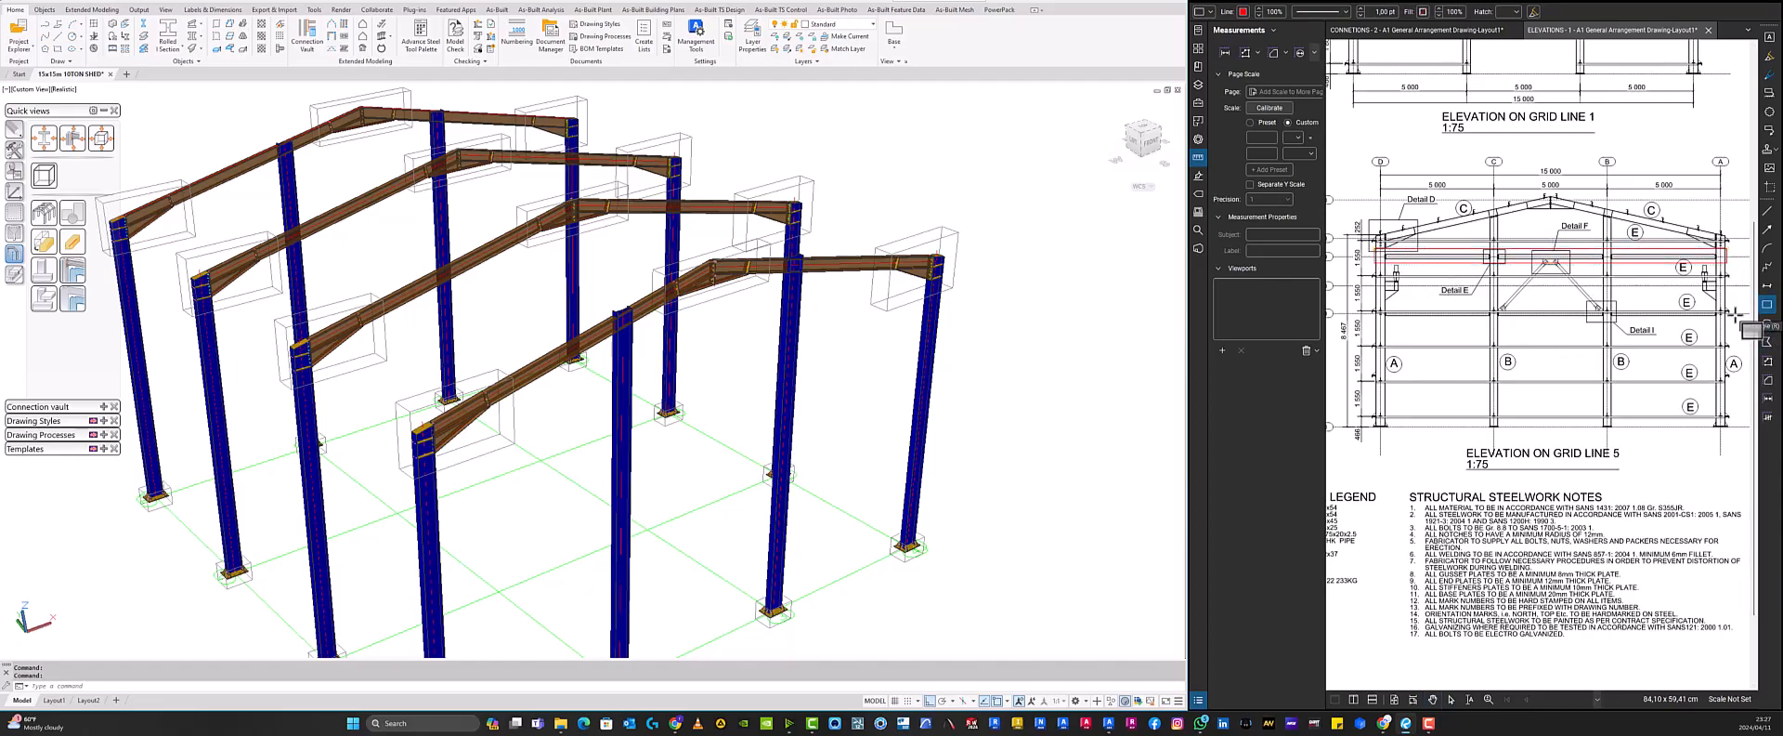
pyautogui.moveTo(1733, 322); pyautogui.dragTo(1375, 302)
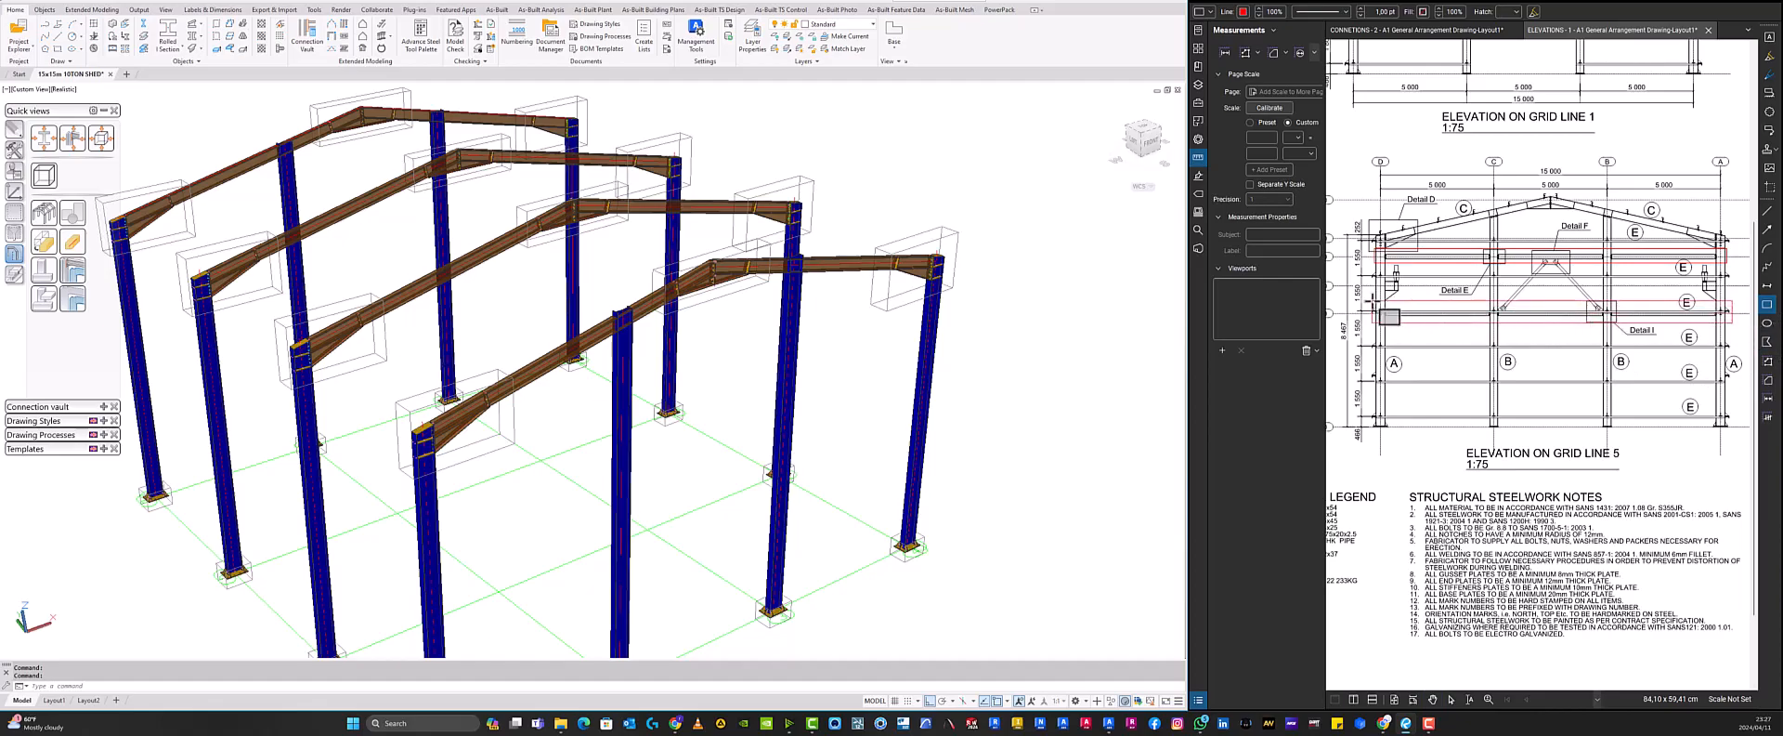
# - Mark two horizontal bands on the grid line 1 elevation with rectangles
pyautogui.scroll(-4, 1602, 360)
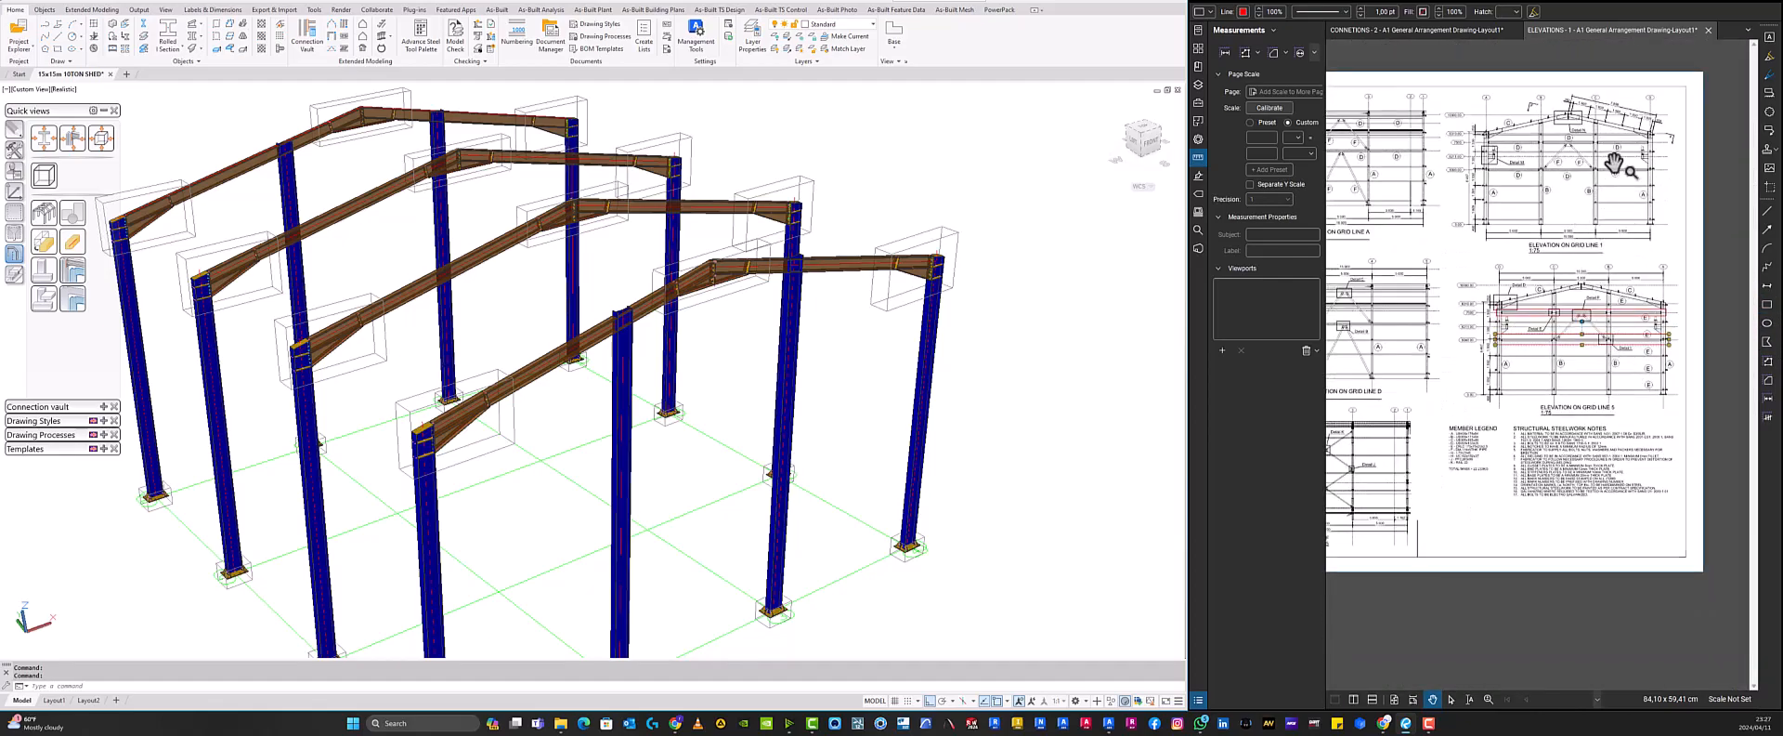
pyautogui.scroll(5, 1578, 223)
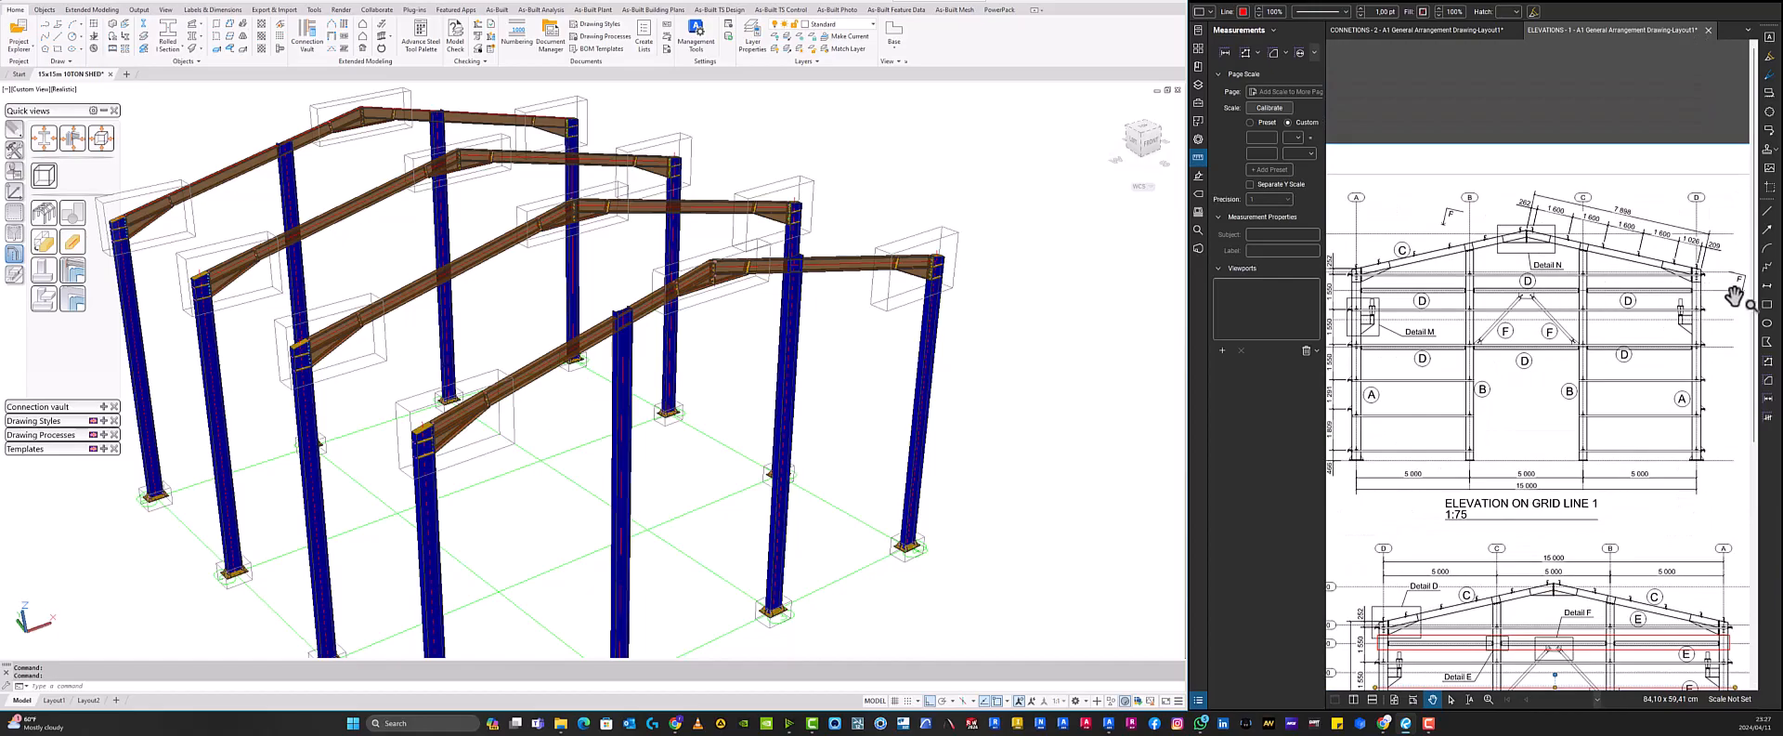
pyautogui.click(1768, 304)
pyautogui.moveTo(1720, 302); pyautogui.dragTo(1348, 285)
pyautogui.click(1767, 304)
pyautogui.moveTo(1720, 366); pyautogui.dragTo(1349, 330)
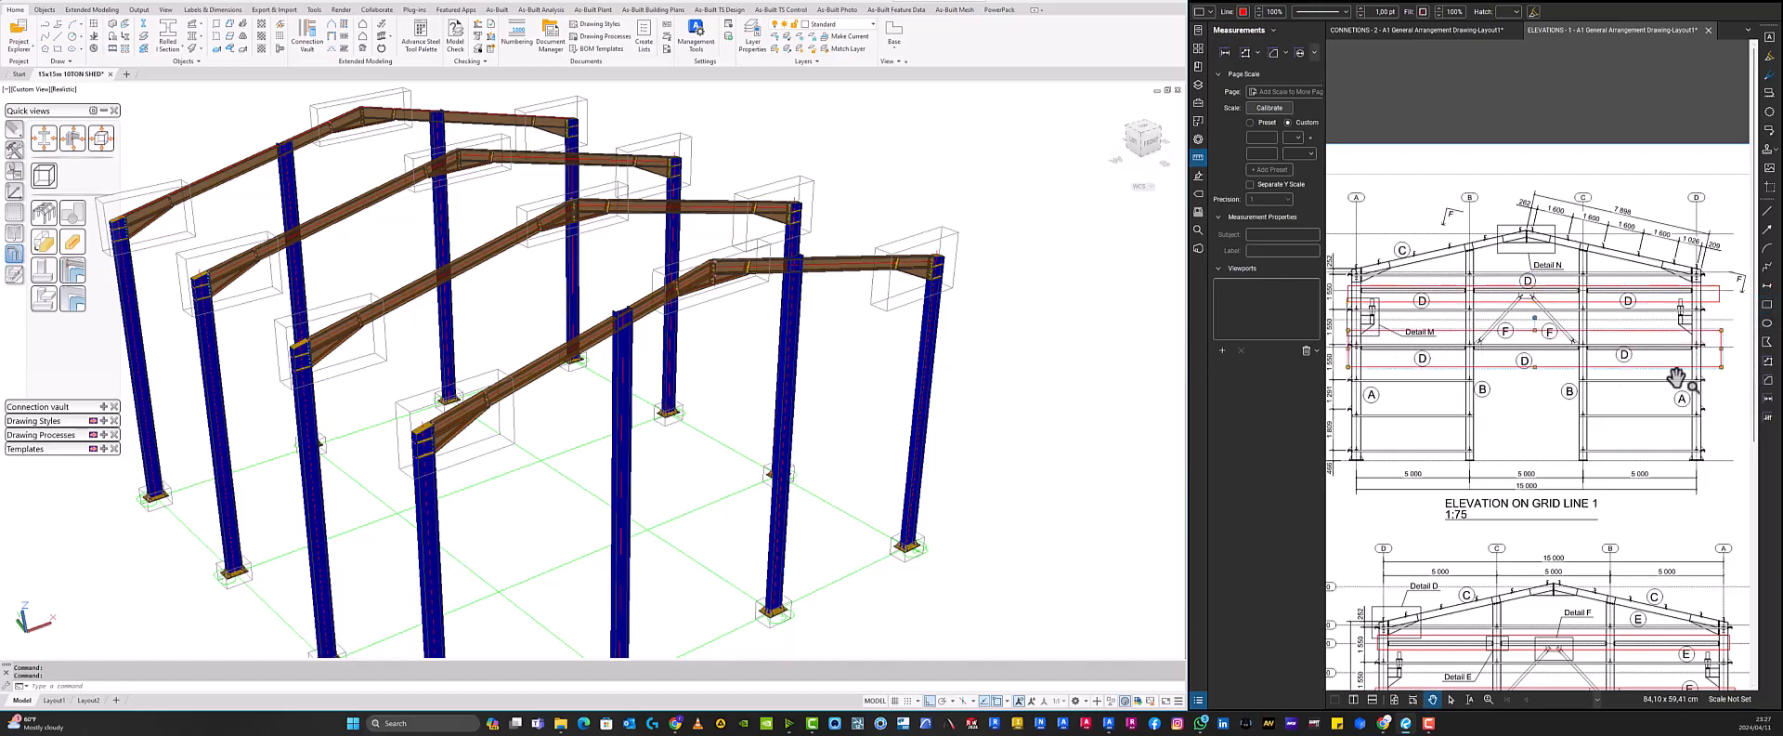
pyautogui.scroll(-8, 1626, 383)
pyautogui.scroll(1, 1508, 446)
pyautogui.scroll(5, 1509, 446)
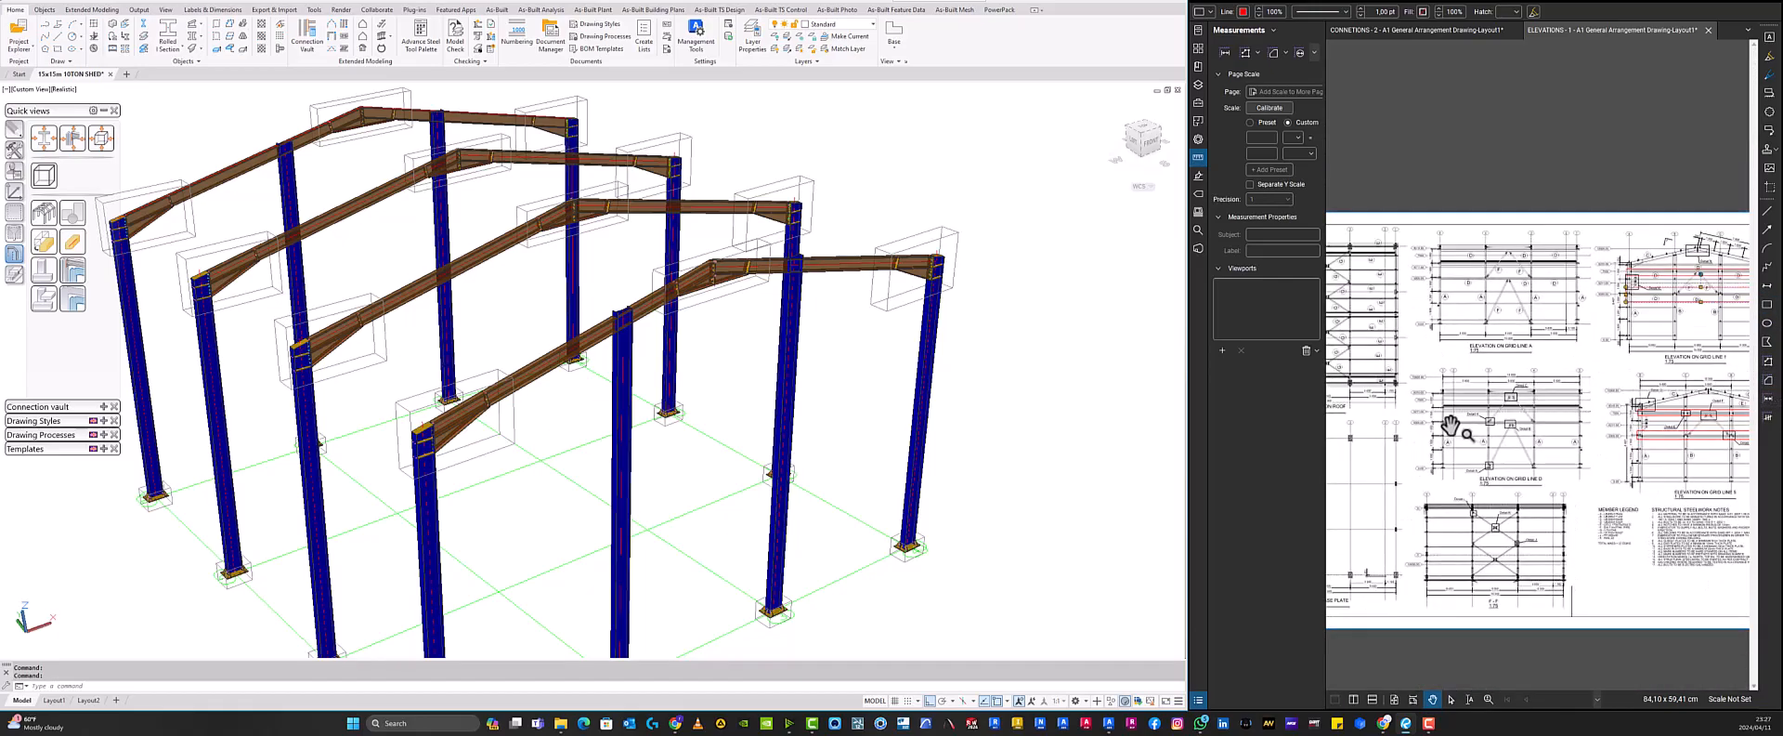
pyautogui.scroll(-2, 1451, 425)
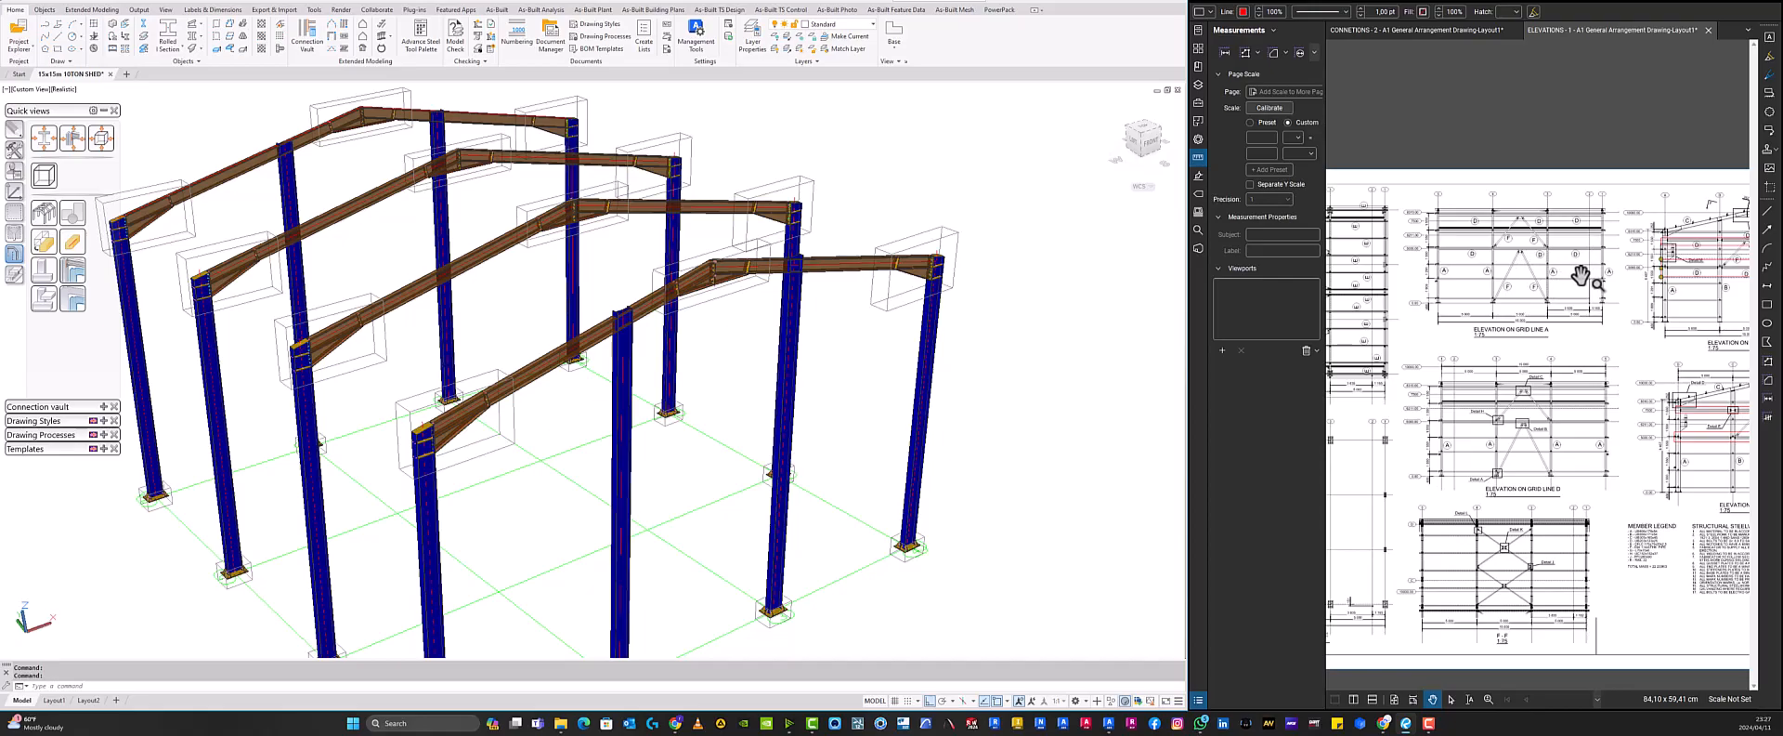
# - Select and inspect the rafter passing over the interior column in the model
pyautogui.scroll(2, 623, 330)
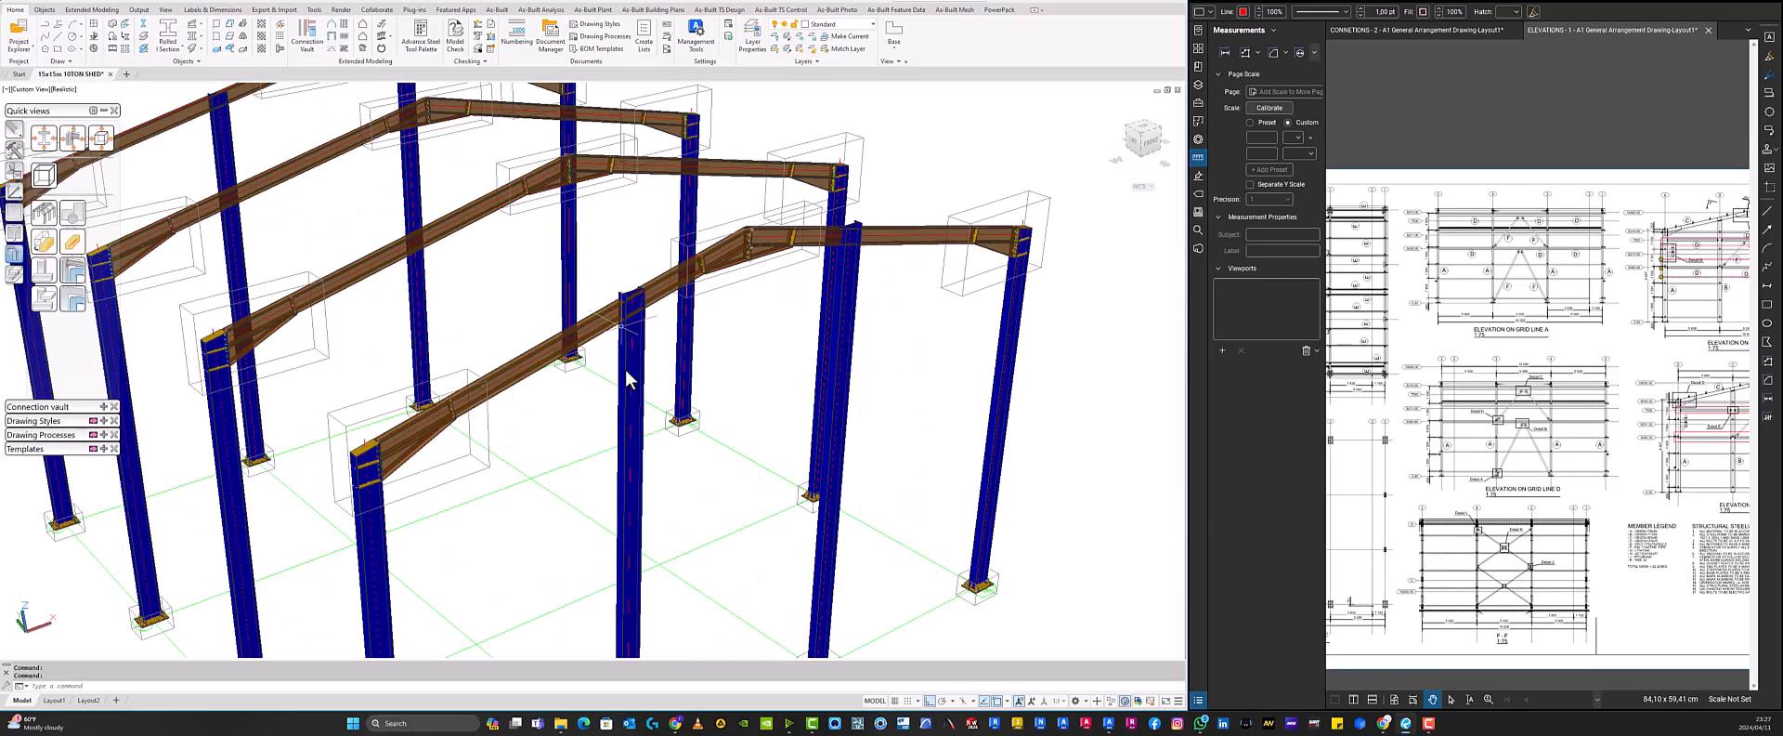
pyautogui.scroll(3, 624, 309)
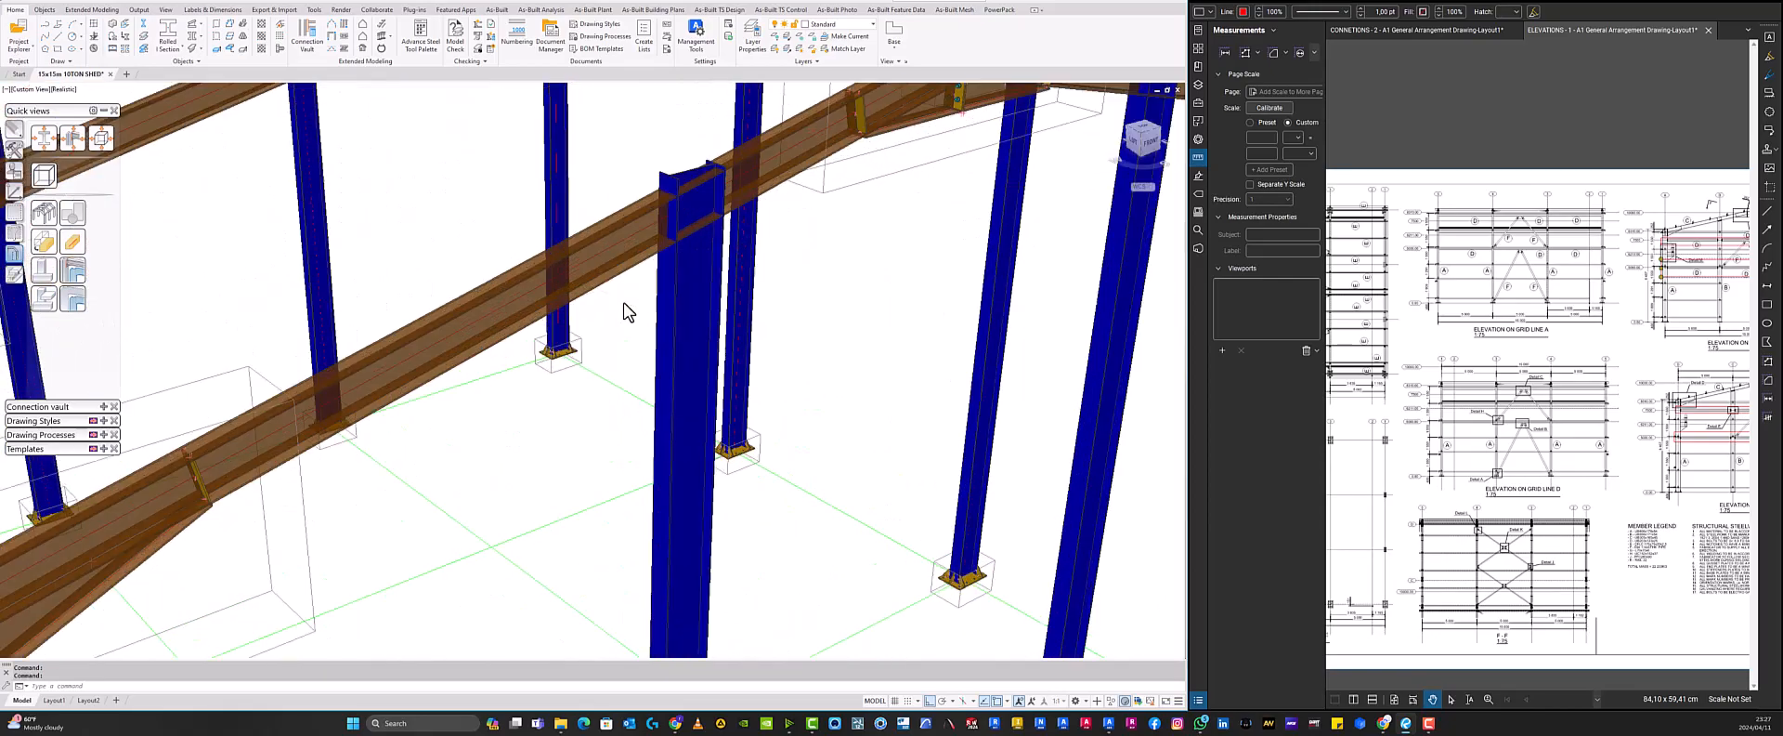
pyautogui.click(678, 265)
pyautogui.click(643, 231)
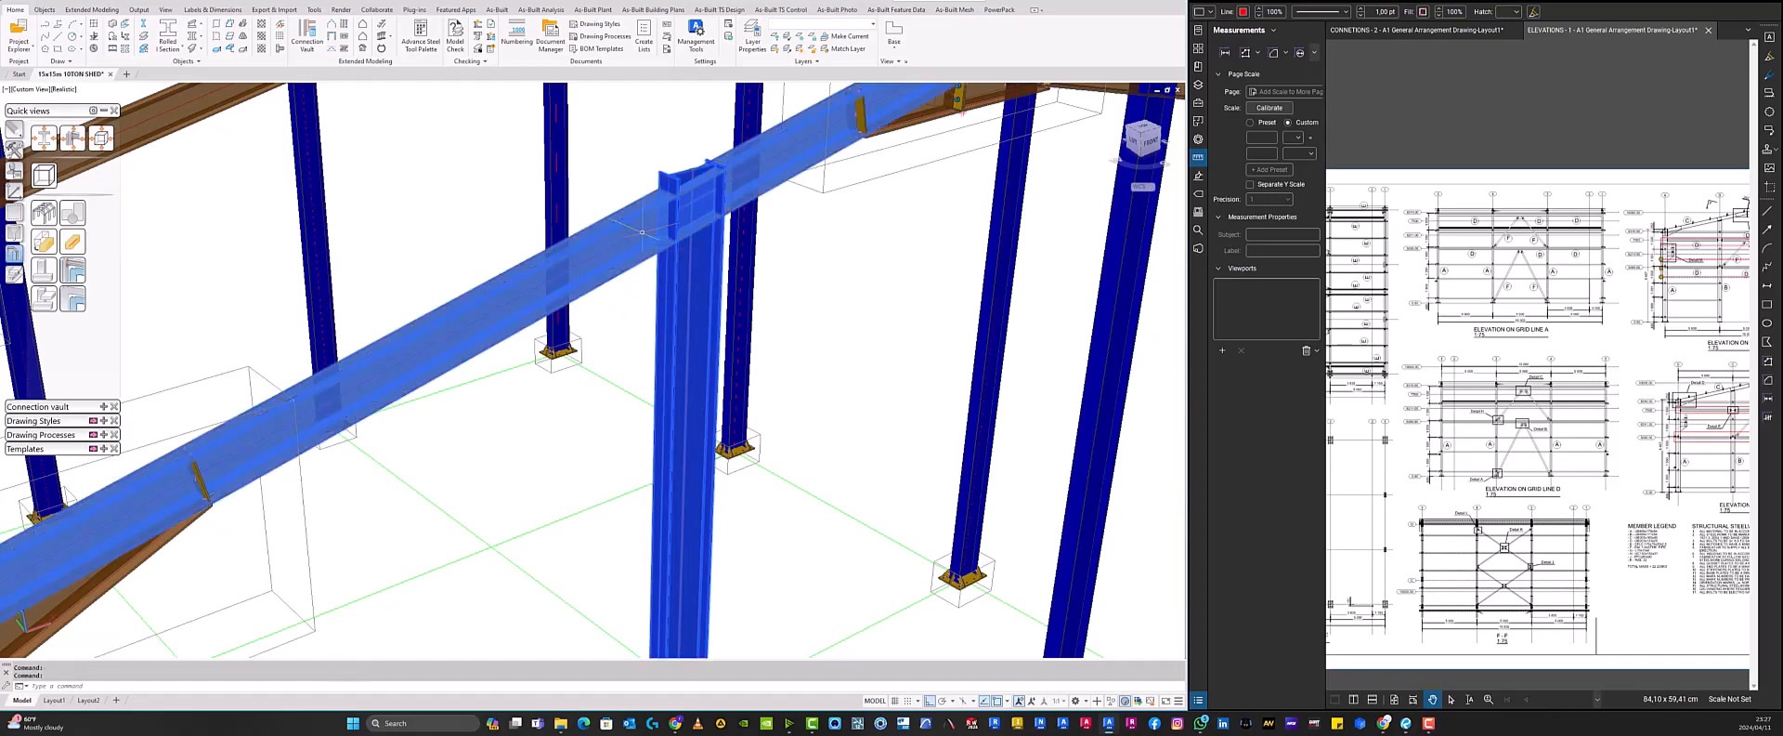
pyautogui.press('Escape')
pyautogui.scroll(-5, 641, 231)
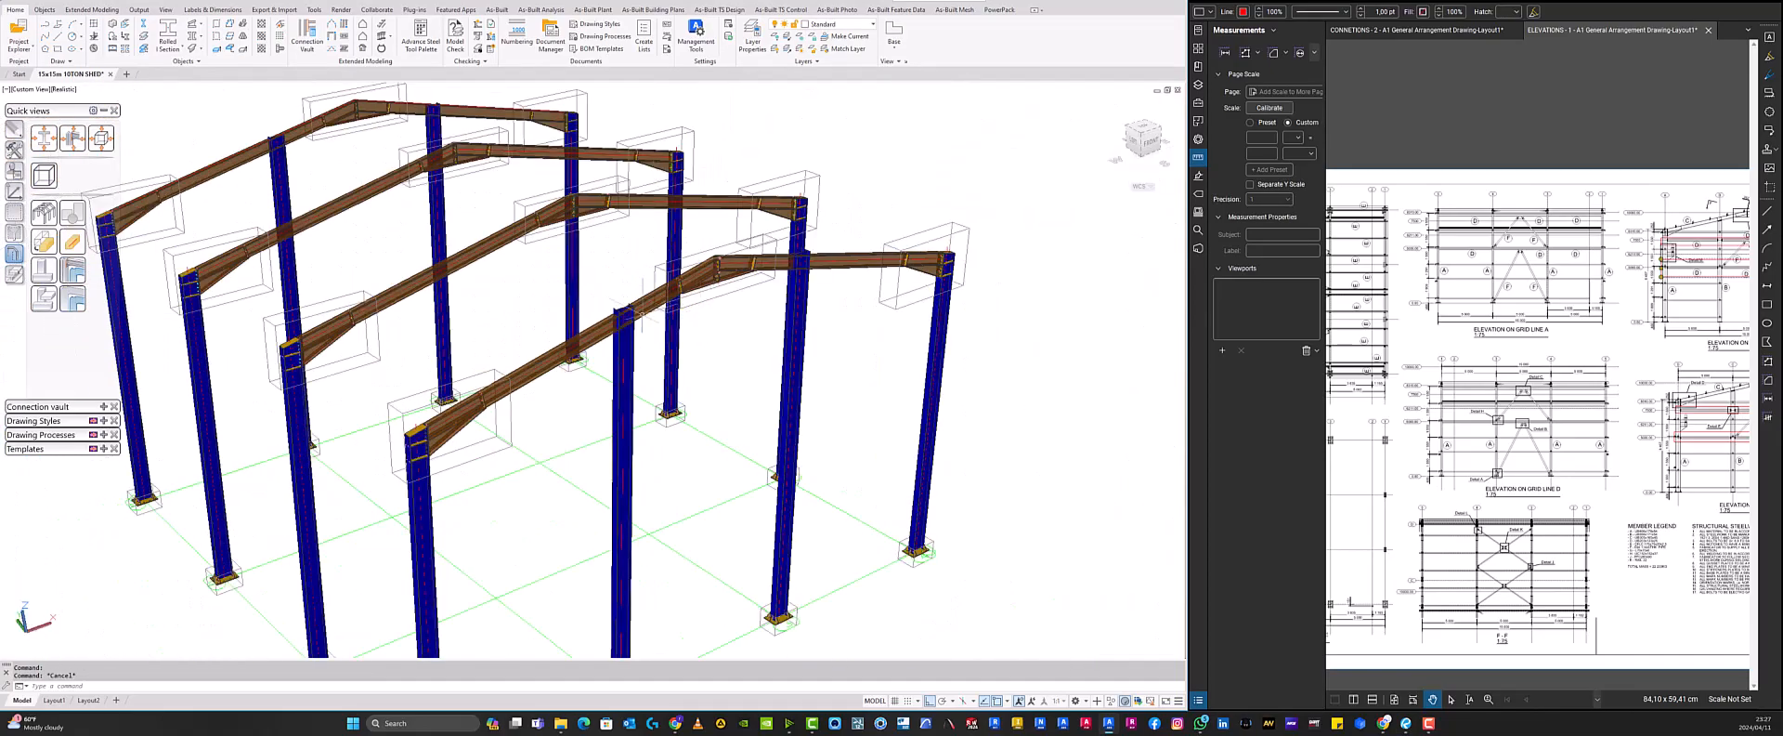
pyautogui.scroll(2, 627, 313)
pyautogui.scroll(3, 627, 314)
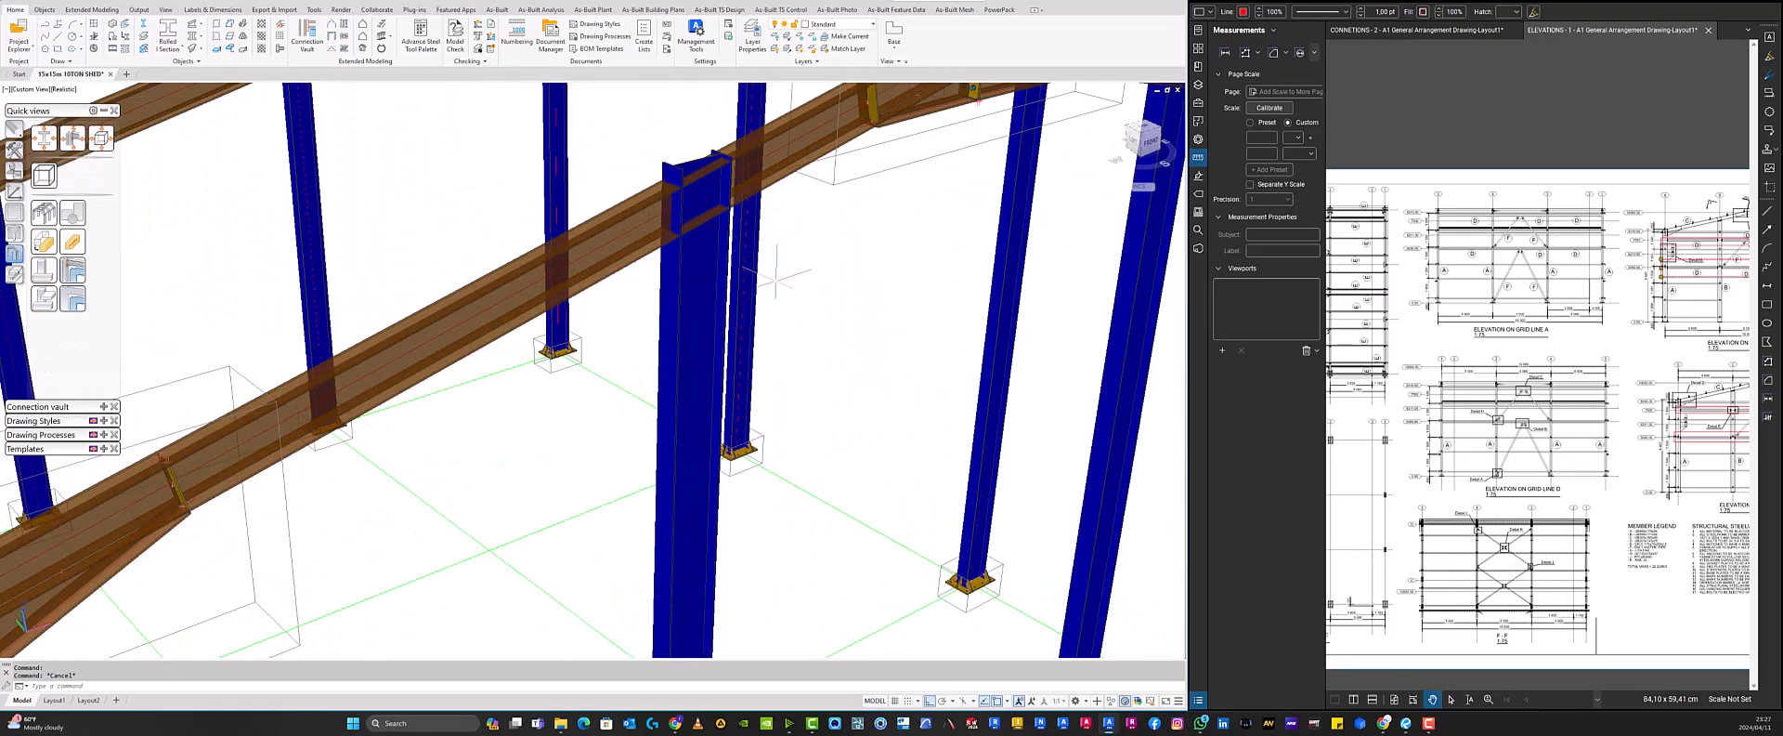
pyautogui.click(668, 220)
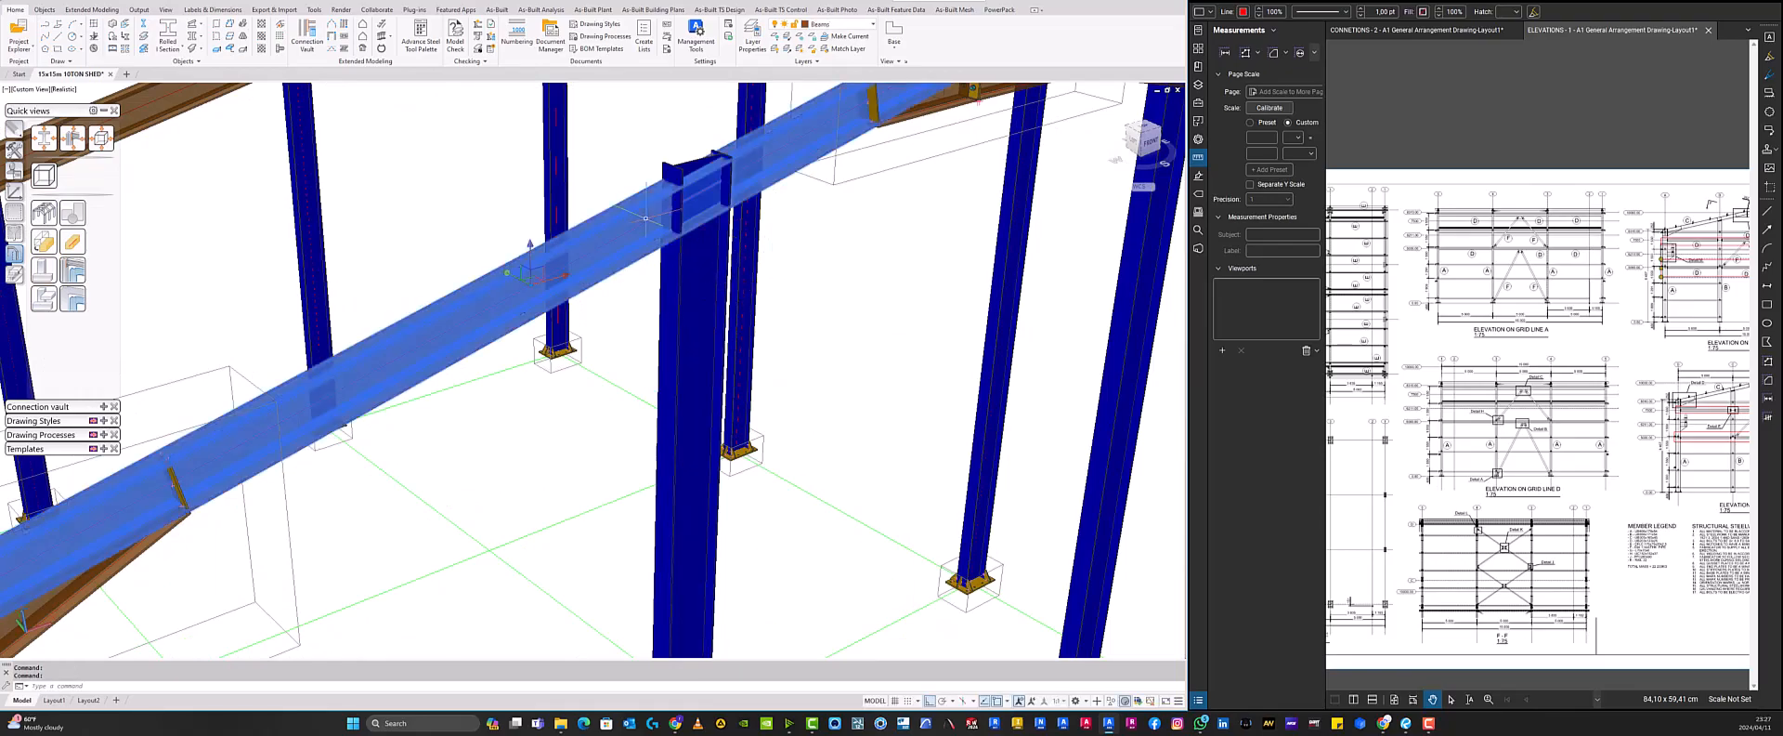
pyautogui.click(687, 276)
pyautogui.press('Escape')
pyautogui.click(685, 277)
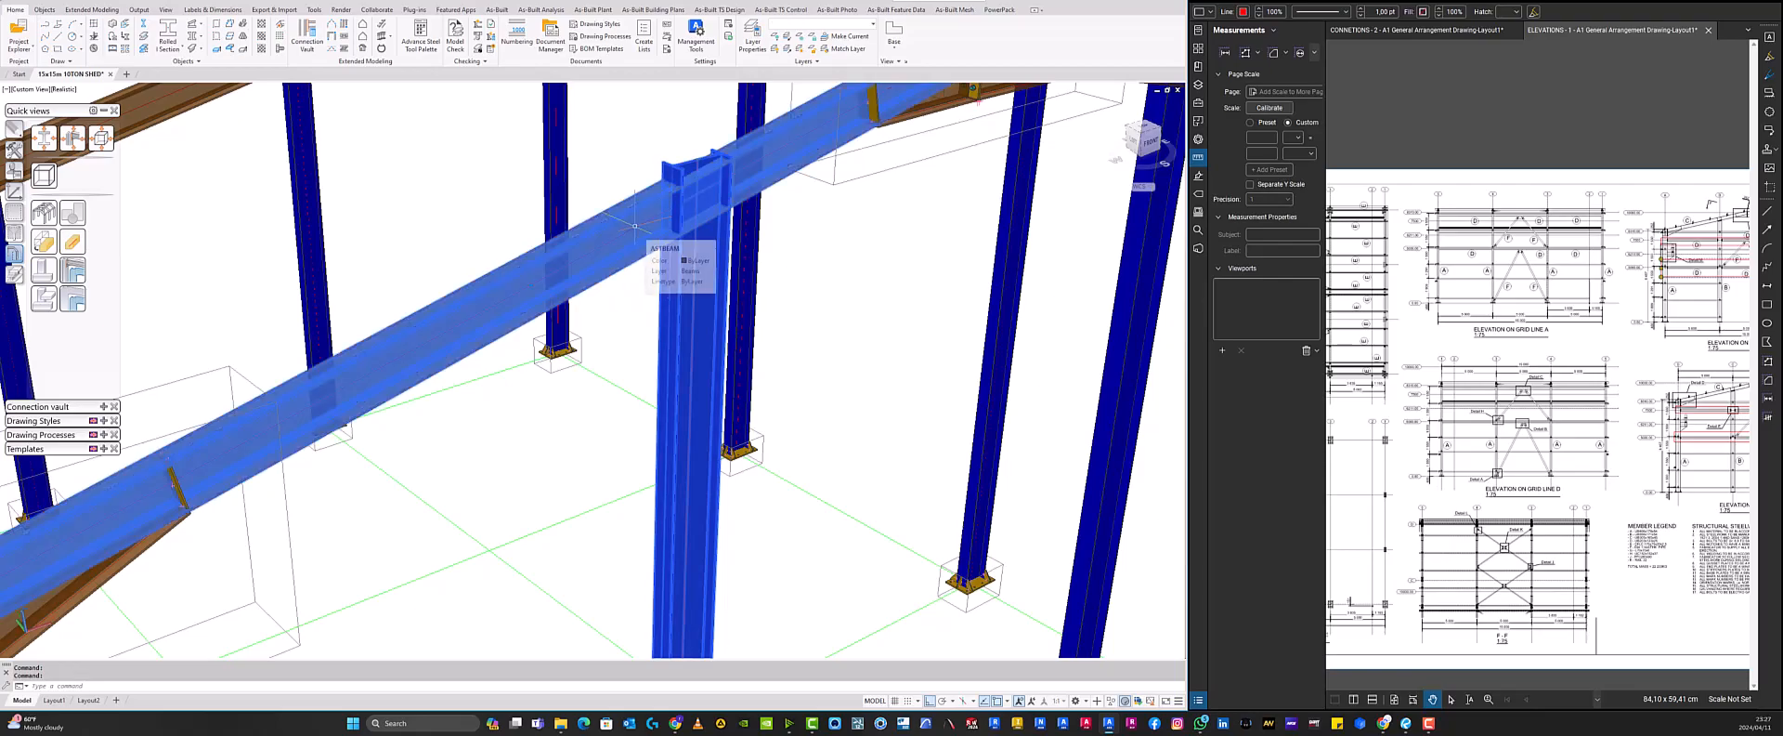
pyautogui.scroll(-5, 734, 278)
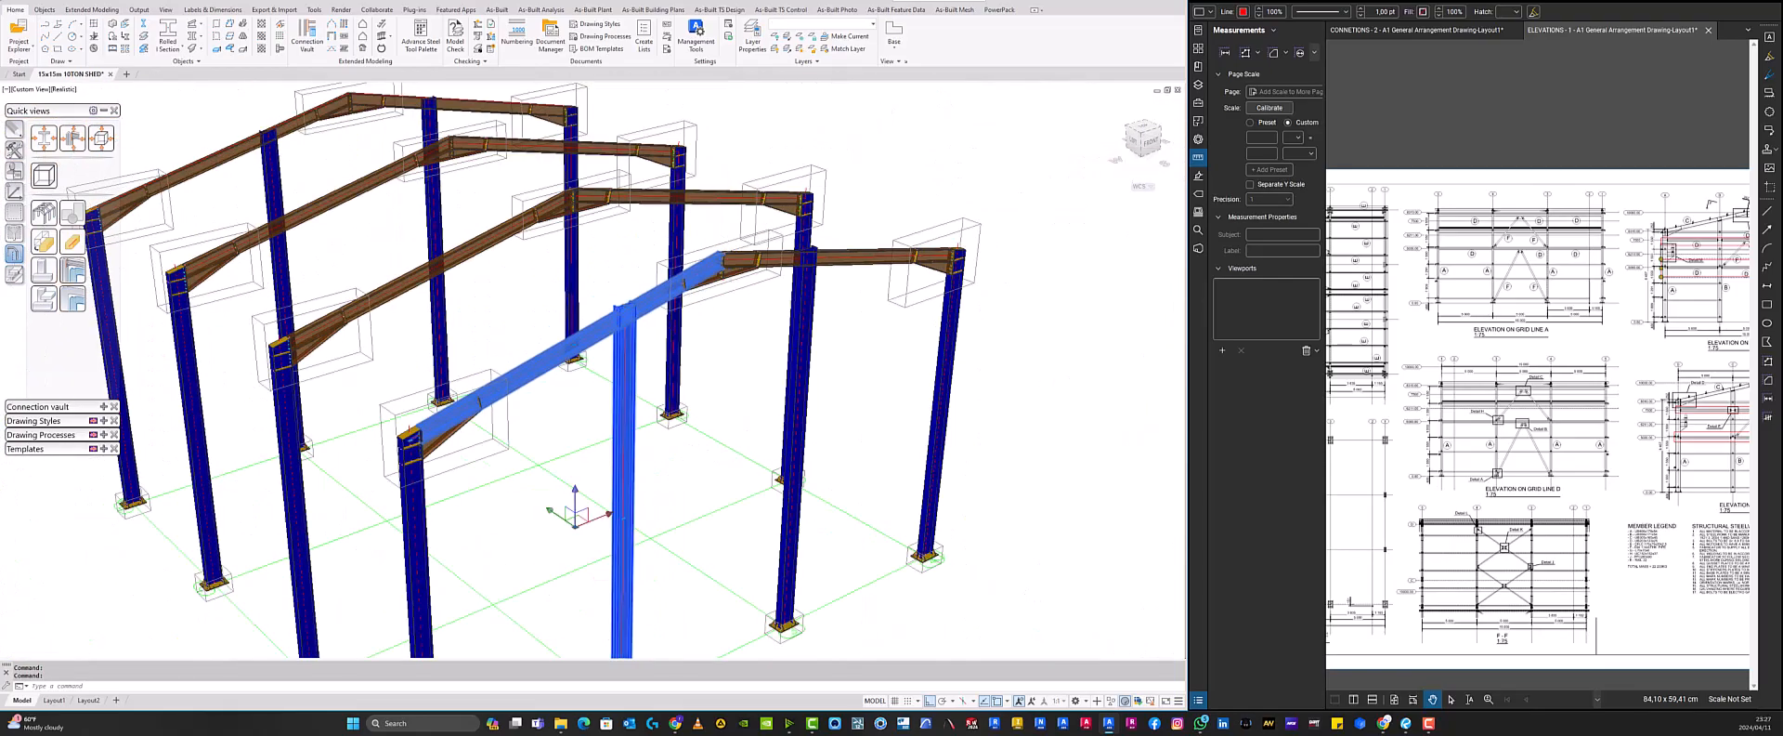
pyautogui.press('Escape')
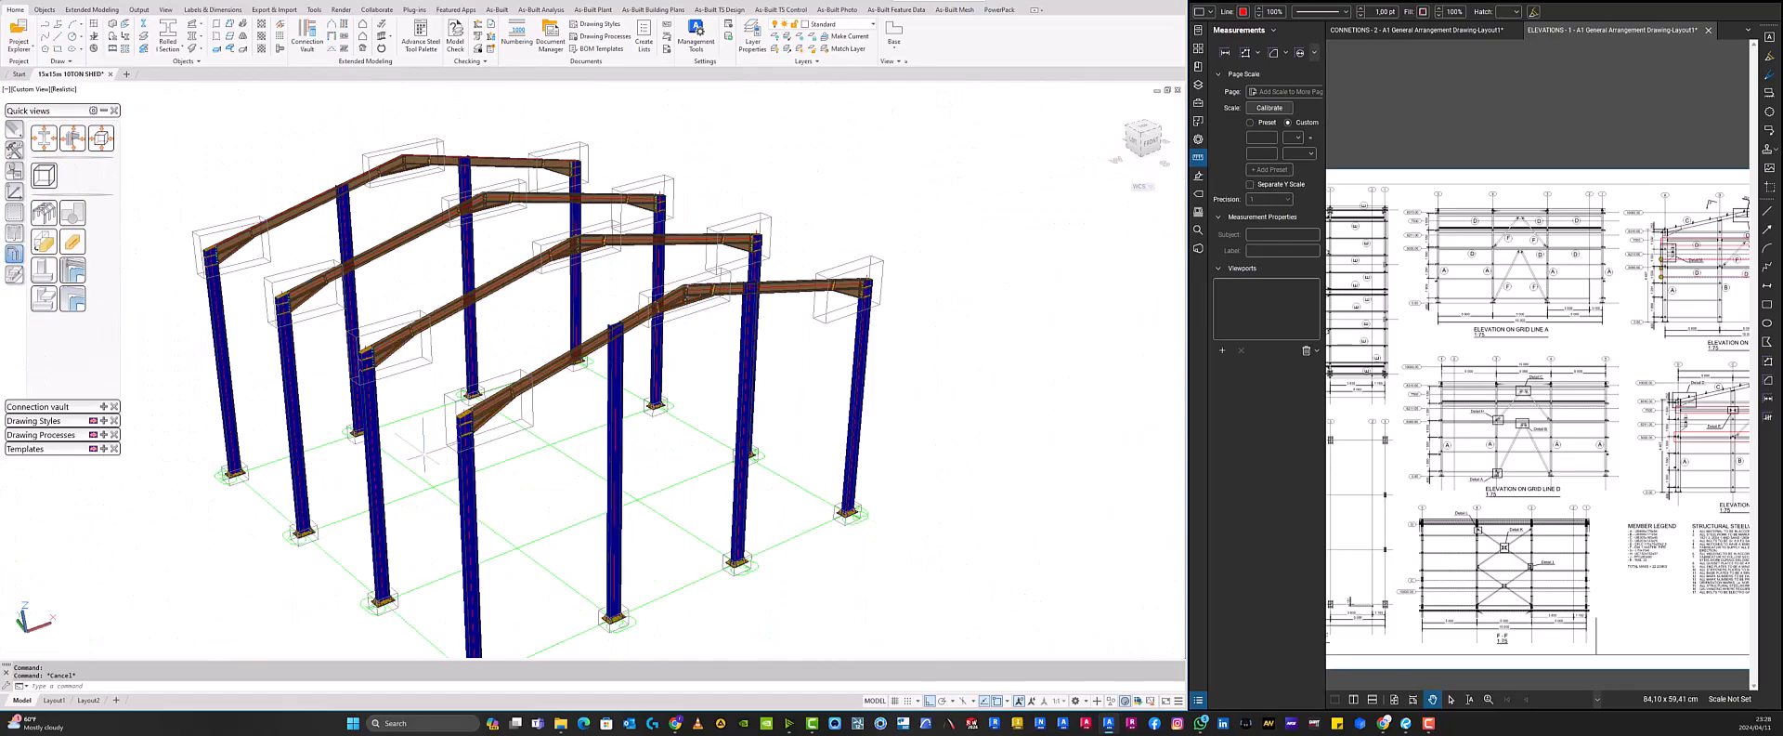